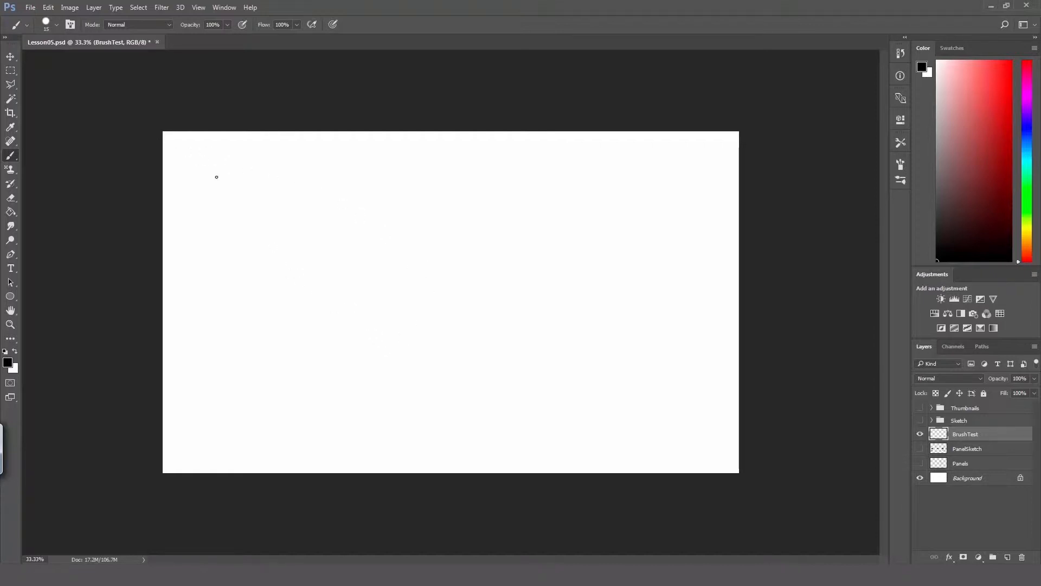
# Choose the 15 px hard round brush for drawing on the BrushTest layer.
pyautogui.rightClick(462, 313)
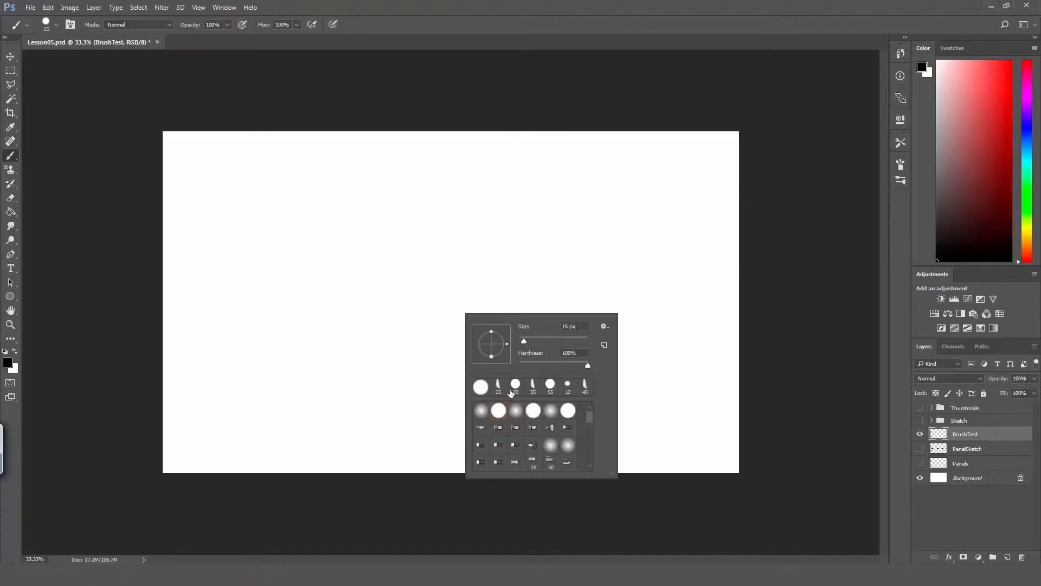
pyautogui.click(499, 415)
pyautogui.click(958, 435)
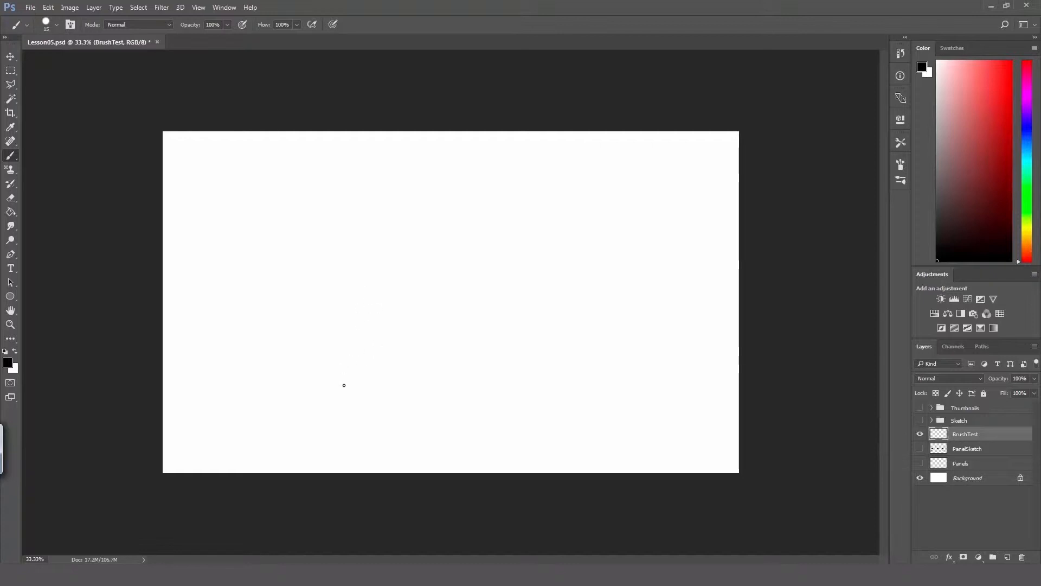
# Paint five parallel curved test strokes near the middle of the canvas with the hard round brush.
pyautogui.moveTo(344, 385); pyautogui.dragTo(380, 282)
pyautogui.moveTo(353, 384); pyautogui.dragTo(386, 295)
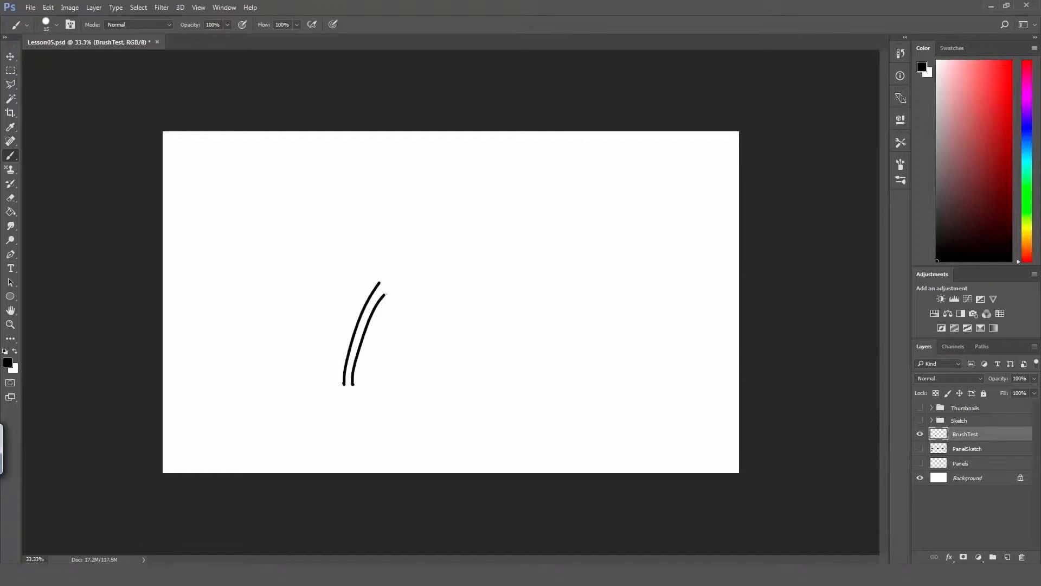
pyautogui.moveTo(364, 383); pyautogui.dragTo(392, 300)
pyautogui.moveTo(377, 388); pyautogui.dragTo(403, 298)
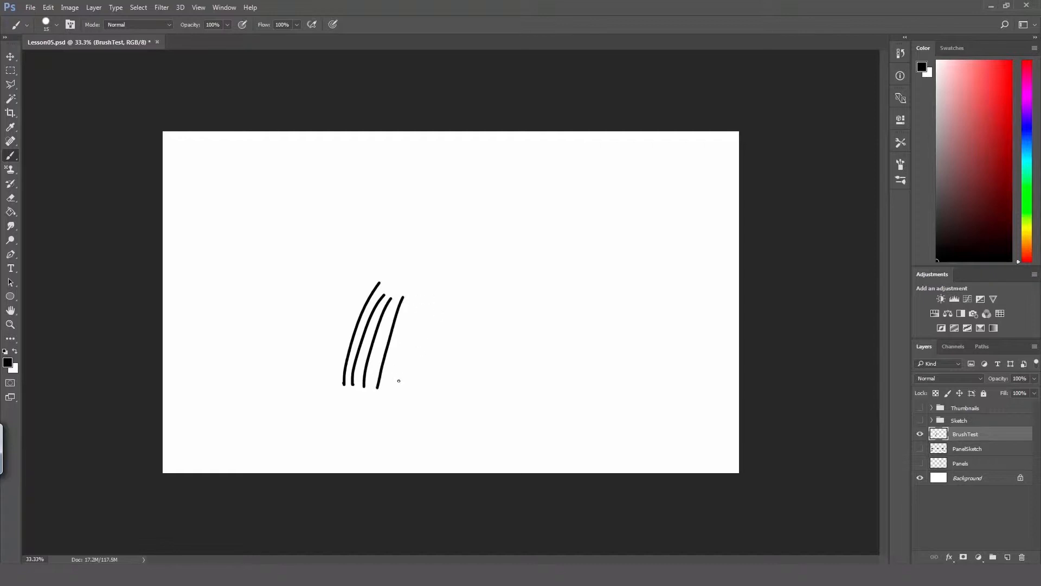
pyautogui.moveTo(390, 389)
pyautogui.mouseDown()
pyautogui.moveTo(421, 280)
pyautogui.moveTo(453, 254)
pyautogui.moveTo(461, 366)
pyautogui.mouseUp()
# Paint a straight vertical test line beside the curved strokes, undoing the trial lines around it.
pyautogui.keyDown('shift'); pyautogui.click(453, 254); pyautogui.keyUp('shift')
pyautogui.hotkey('ctrl', 'z')
pyautogui.hotkey('ctrl', 'z')
pyautogui.moveTo(456, 254); pyautogui.dragTo(455, 381)
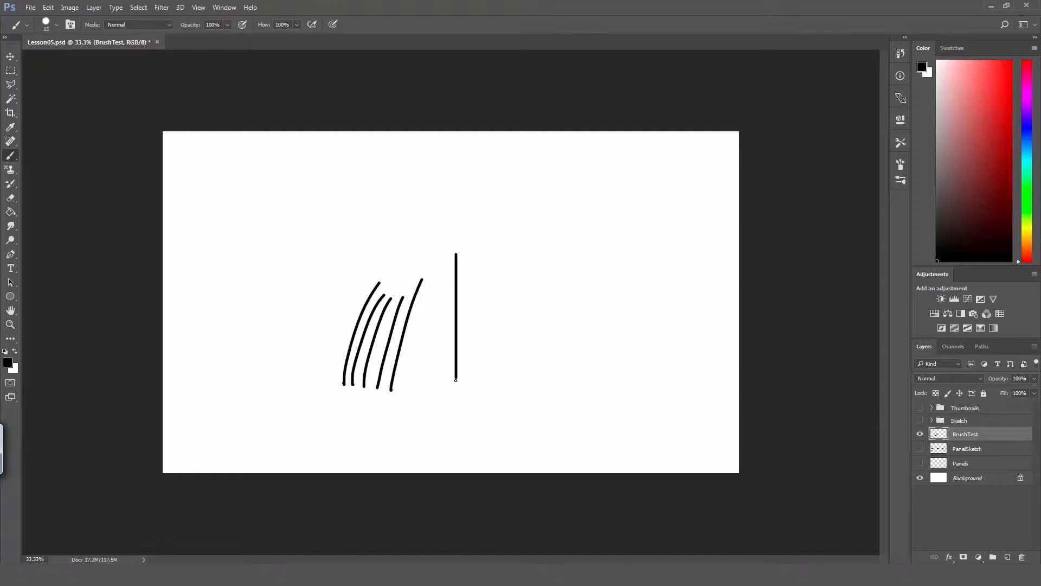
pyautogui.moveTo(433, 323); pyautogui.dragTo(481, 323)
pyautogui.hotkey('ctrl', 'z')
# Set the brush tip spacing to 10% in the brush settings.
pyautogui.click(901, 165)
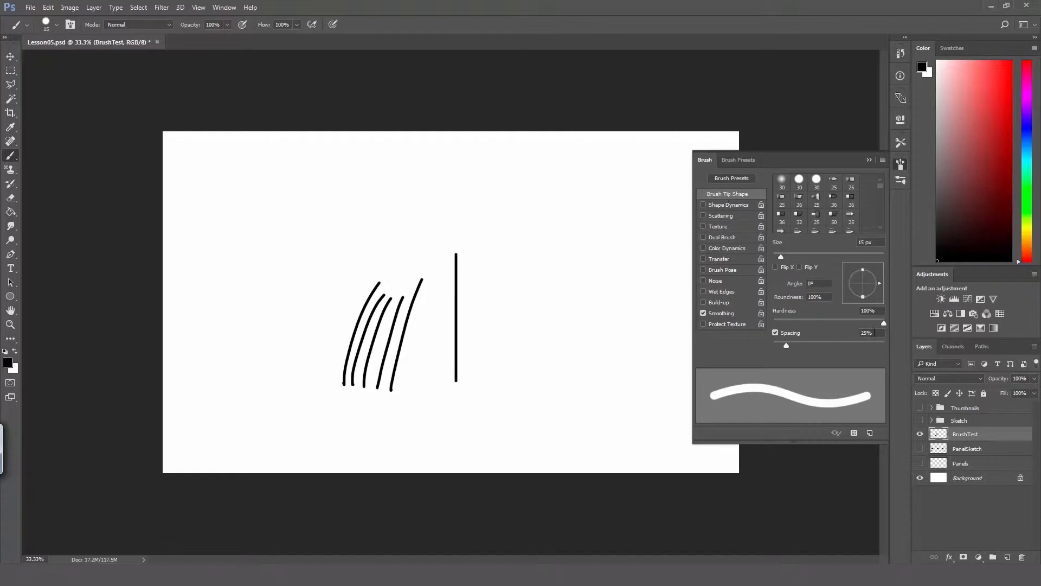
pyautogui.moveTo(788, 345)
pyautogui.mouseDown()
pyautogui.moveTo(836, 349)
pyautogui.moveTo(783, 345)
pyautogui.mouseUp()
pyautogui.press('Return')
pyautogui.write('10')
pyautogui.press('Return')
# Enable Shape Dynamics for the brush with size controlled by Pen Pressure and size jitter and minimum diameter at 0%.
pyautogui.click(723, 205)
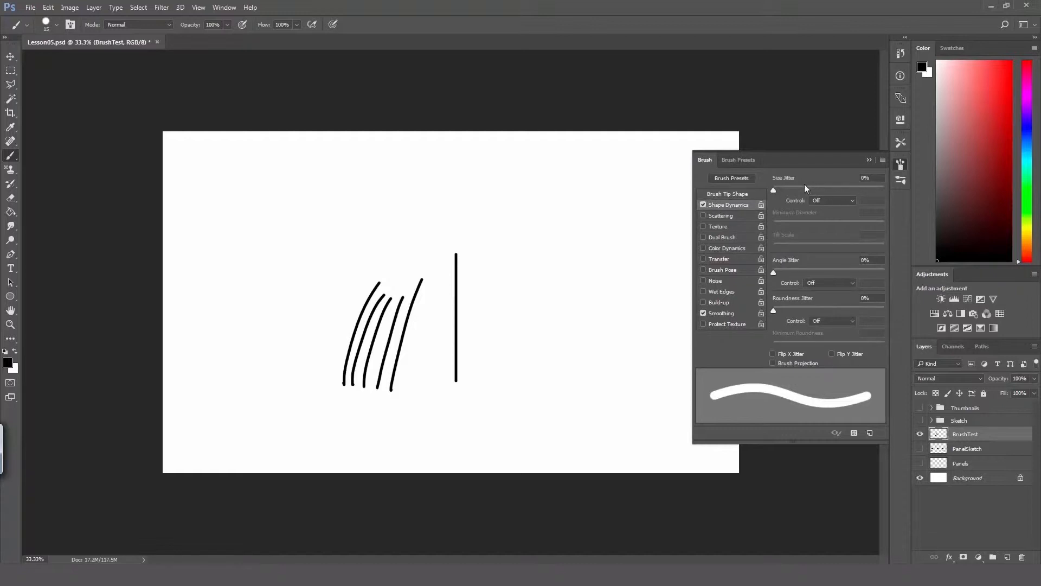
pyautogui.click(829, 200)
pyautogui.click(838, 223)
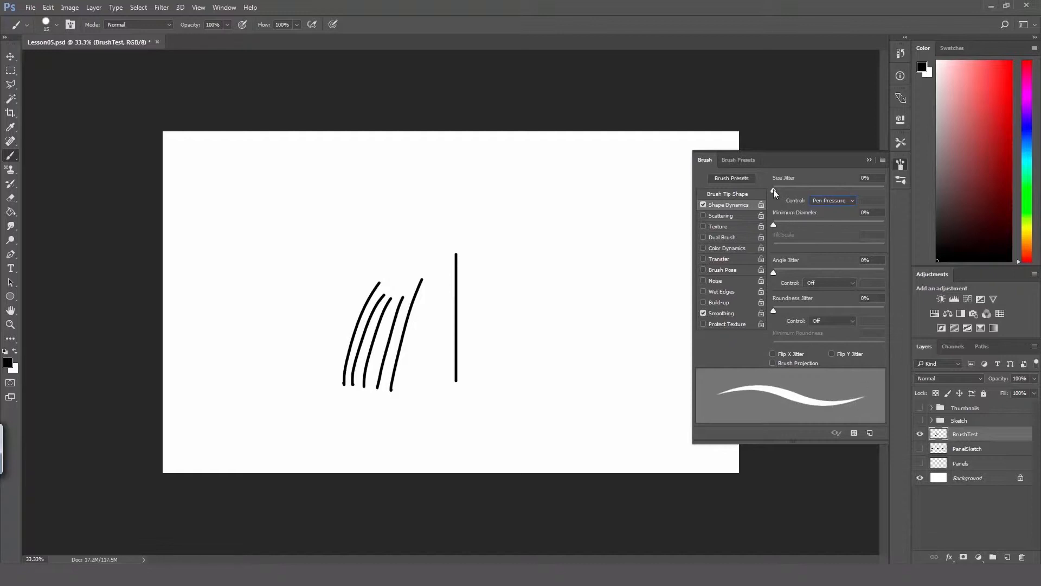
pyautogui.moveTo(774, 190)
pyautogui.mouseDown()
pyautogui.moveTo(798, 192)
pyautogui.moveTo(764, 194)
pyautogui.moveTo(803, 227)
pyautogui.moveTo(766, 231)
pyautogui.mouseUp()
pyautogui.click(903, 177)
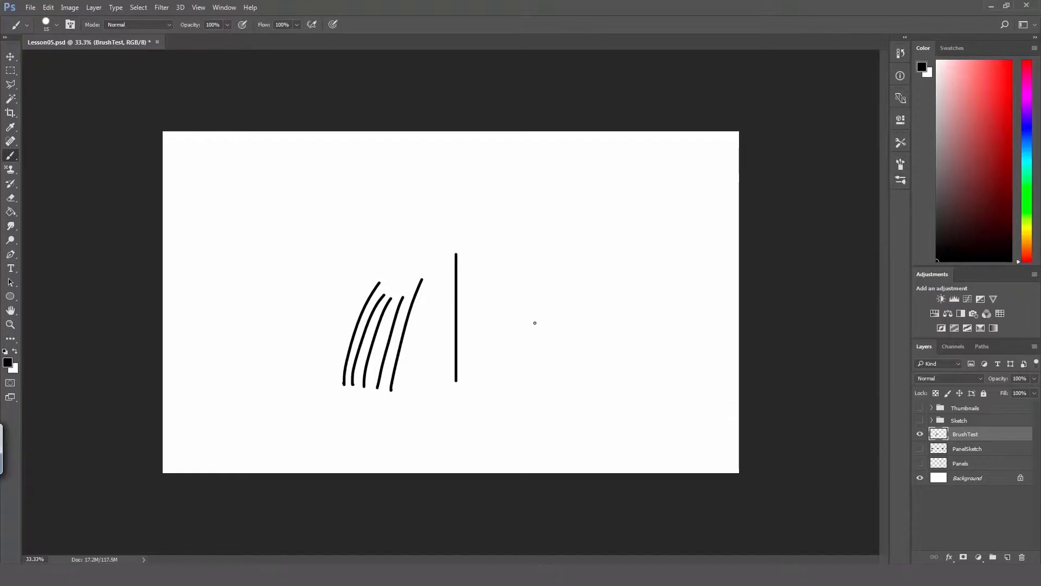
# Clear all the uniform-width test strokes from the BrushTest layer using a rectangular selection, then deselect.
pyautogui.press('z')
pyautogui.click(420, 332)
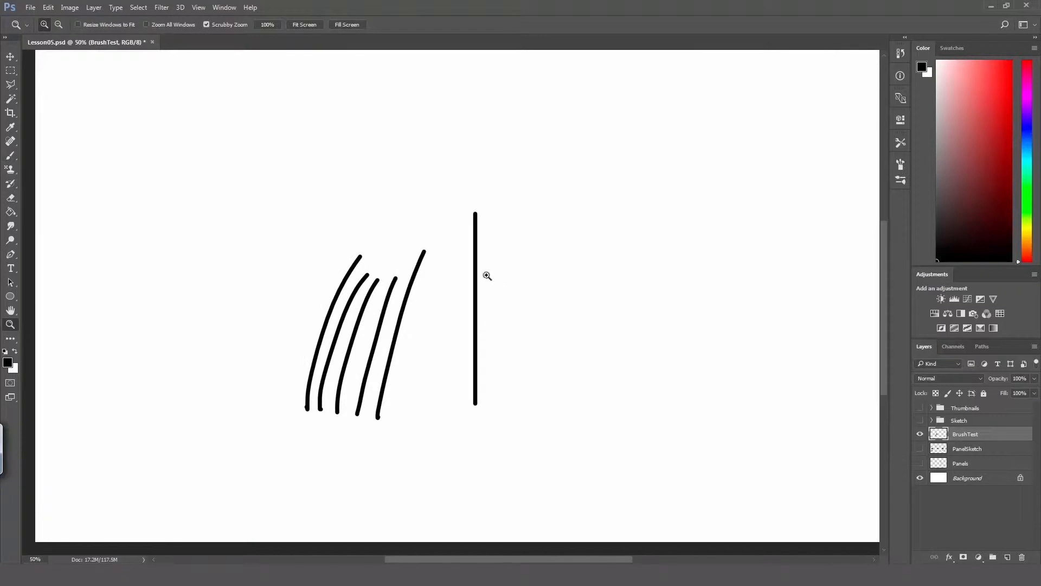
pyautogui.press('m')
pyautogui.moveTo(255, 190); pyautogui.dragTo(553, 445)
pyautogui.press('Delete')
pyautogui.press('b')
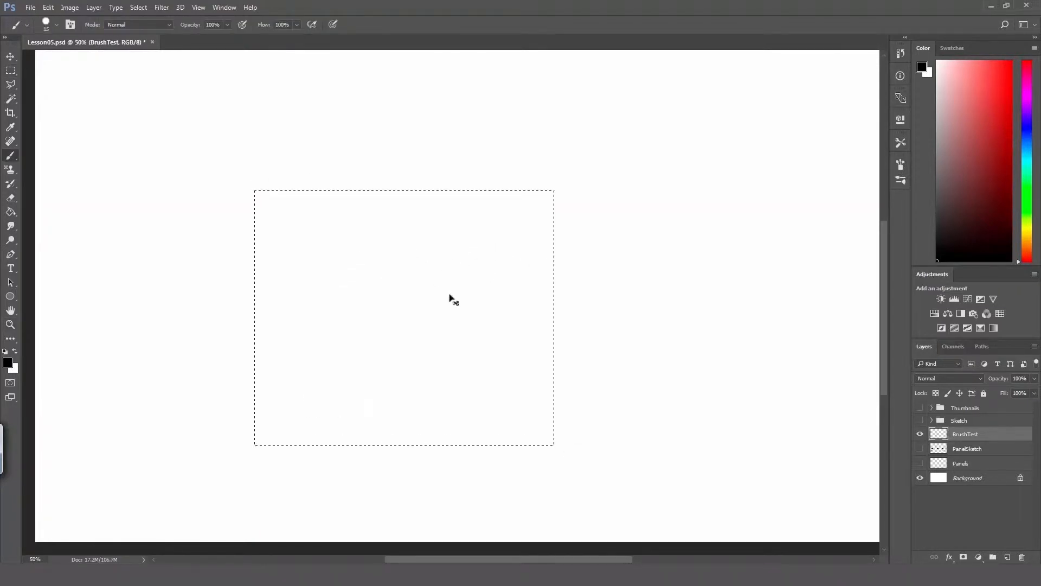
pyautogui.hotkey('ctrl', 'd')
# Paint a row of tapered, curved parallel test strokes to try out the pressure-sensitive brush.
pyautogui.moveTo(334, 355); pyautogui.dragTo(378, 250)
pyautogui.hotkey('ctrl', 'z')
pyautogui.moveTo(334, 370); pyautogui.dragTo(426, 195)
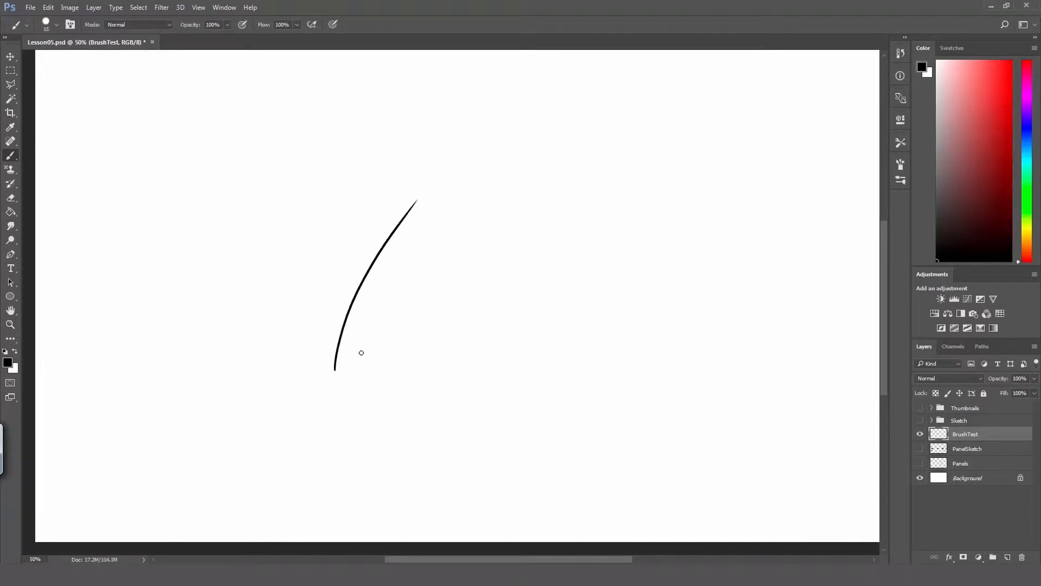
pyautogui.moveTo(353, 374); pyautogui.dragTo(371, 326)
pyautogui.moveTo(367, 375); pyautogui.dragTo(465, 193)
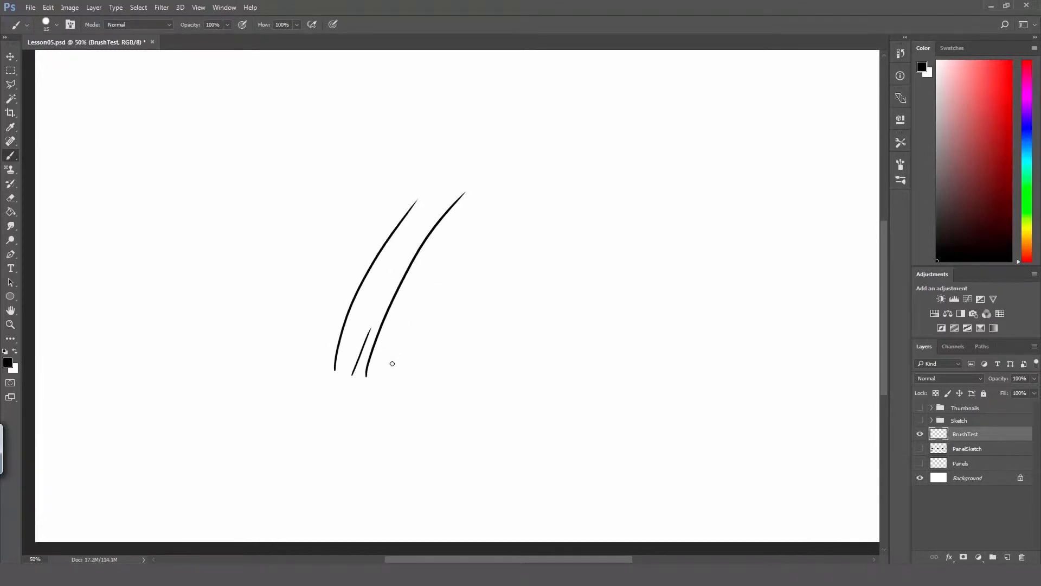
pyautogui.moveTo(386, 383); pyautogui.dragTo(484, 199)
pyautogui.moveTo(407, 394)
pyautogui.mouseDown()
pyautogui.moveTo(469, 240)
pyautogui.moveTo(511, 184)
pyautogui.mouseUp()
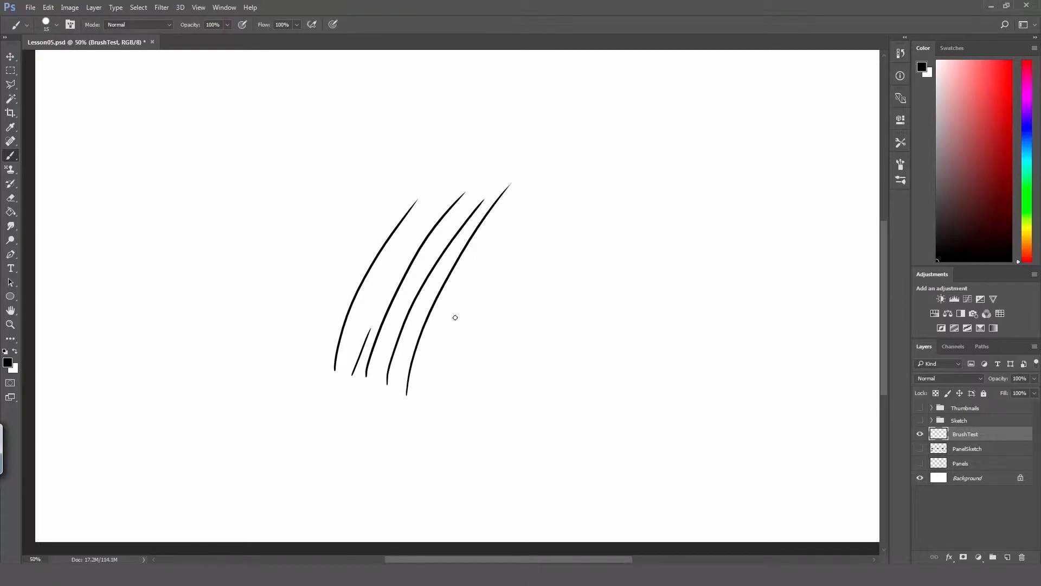
pyautogui.moveTo(425, 403); pyautogui.dragTo(534, 185)
pyautogui.moveTo(459, 337); pyautogui.dragTo(527, 211)
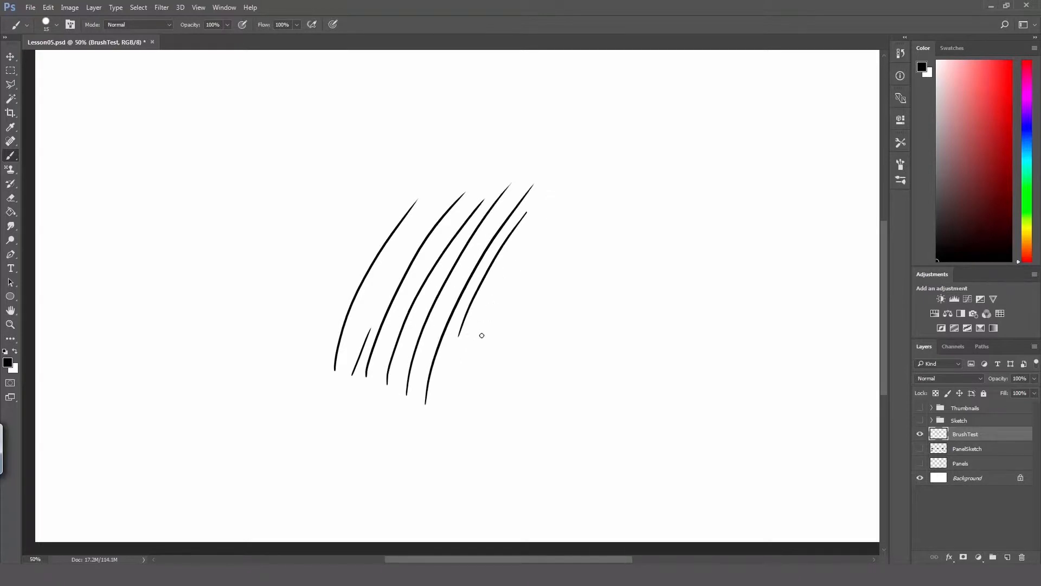
pyautogui.moveTo(481, 335); pyautogui.dragTo(560, 200)
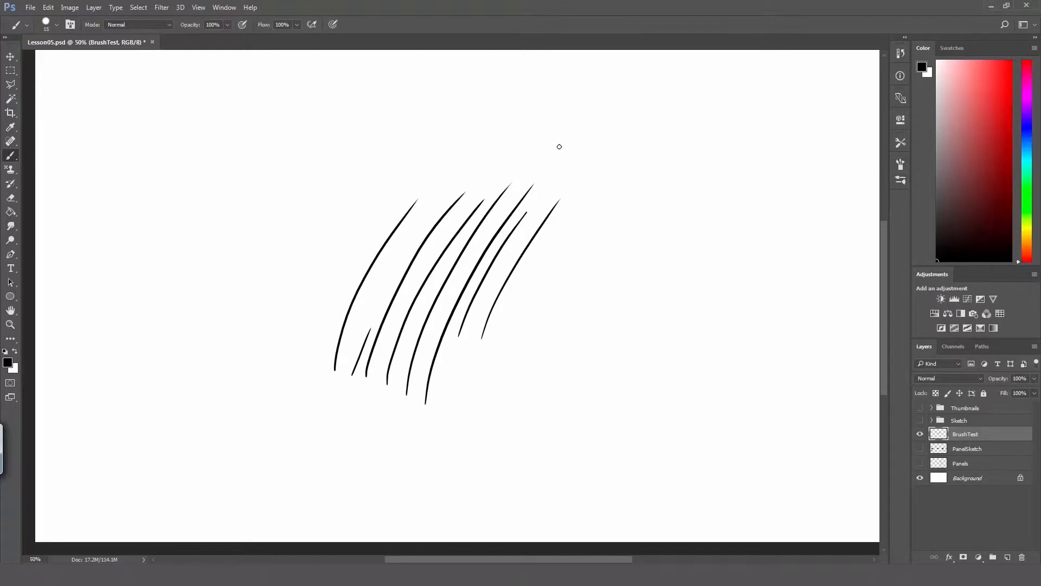
# Save the current brush as a new preset named TutpadBrush, including its brush size.
pyautogui.rightClick(299, 151)
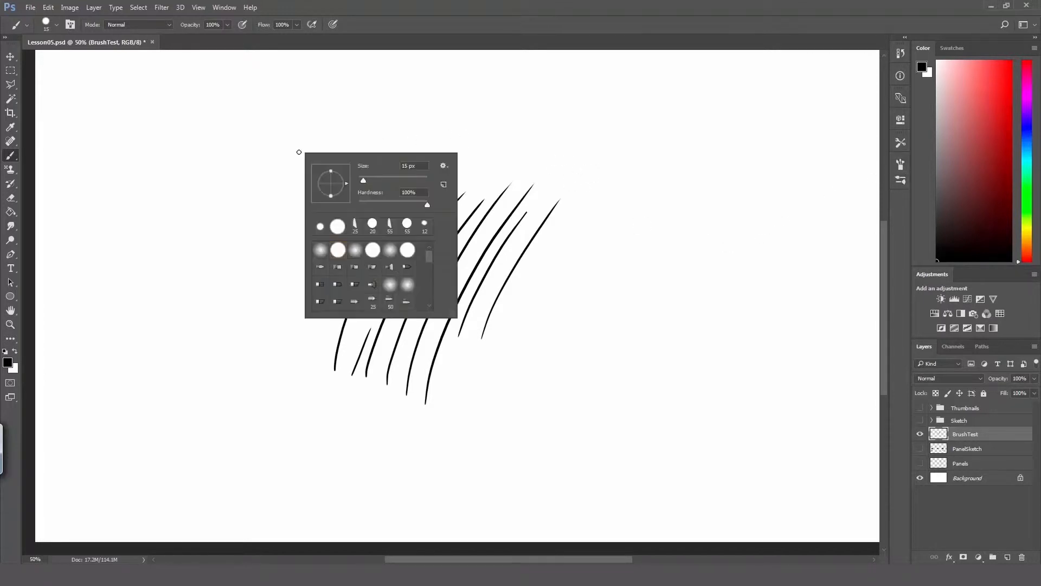
pyautogui.click(446, 168)
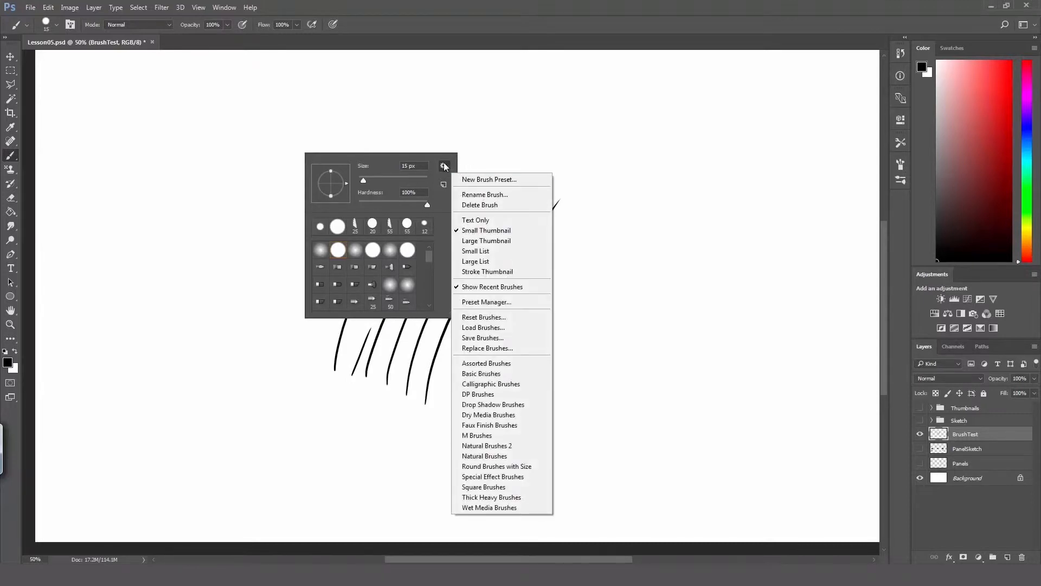
pyautogui.click(503, 180)
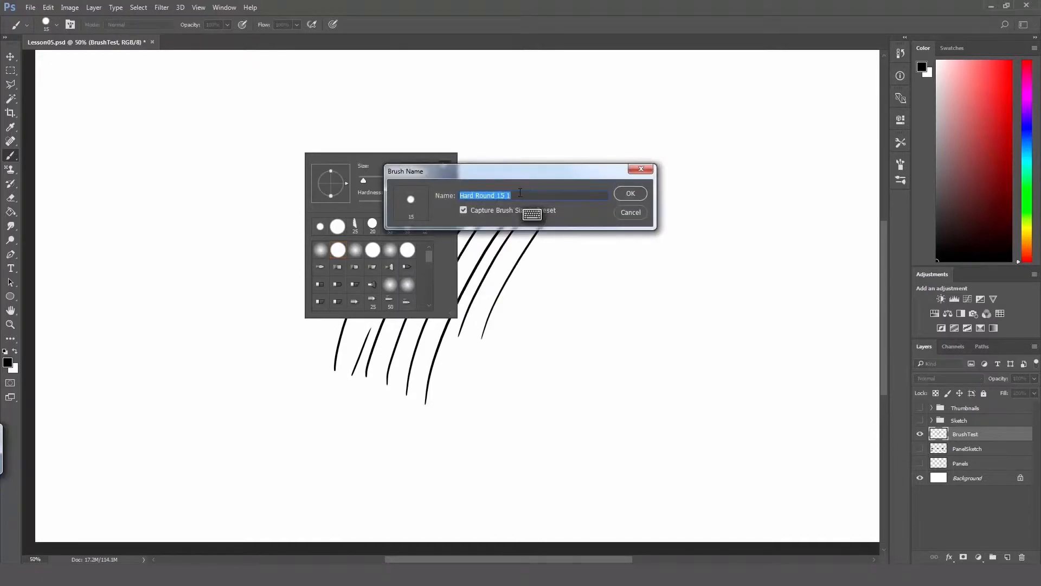
pyautogui.press('BackSpace')
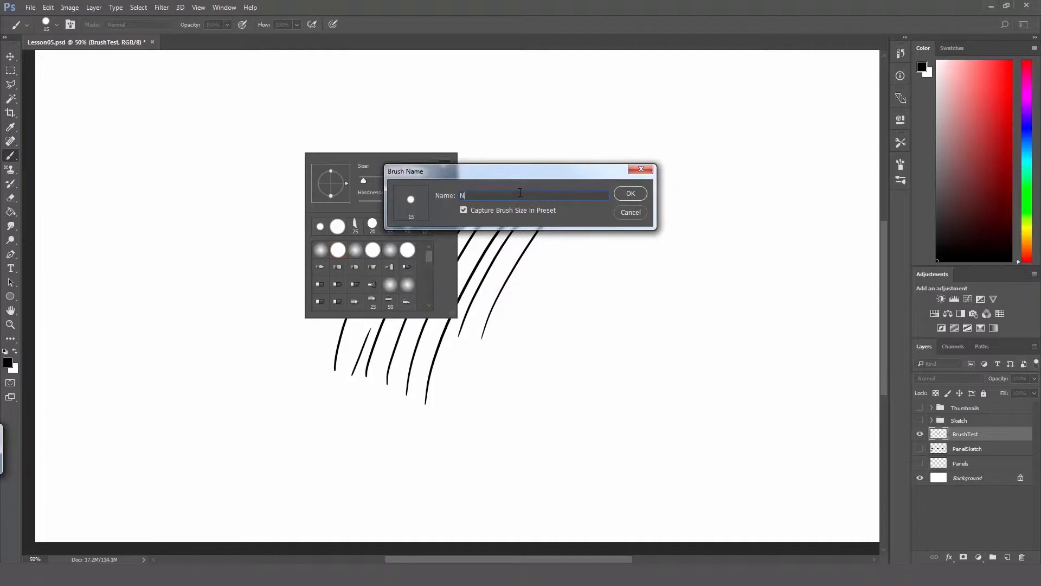
pyautogui.press('BackSpace')
pyautogui.write('TutpadBrush')
pyautogui.click(631, 194)
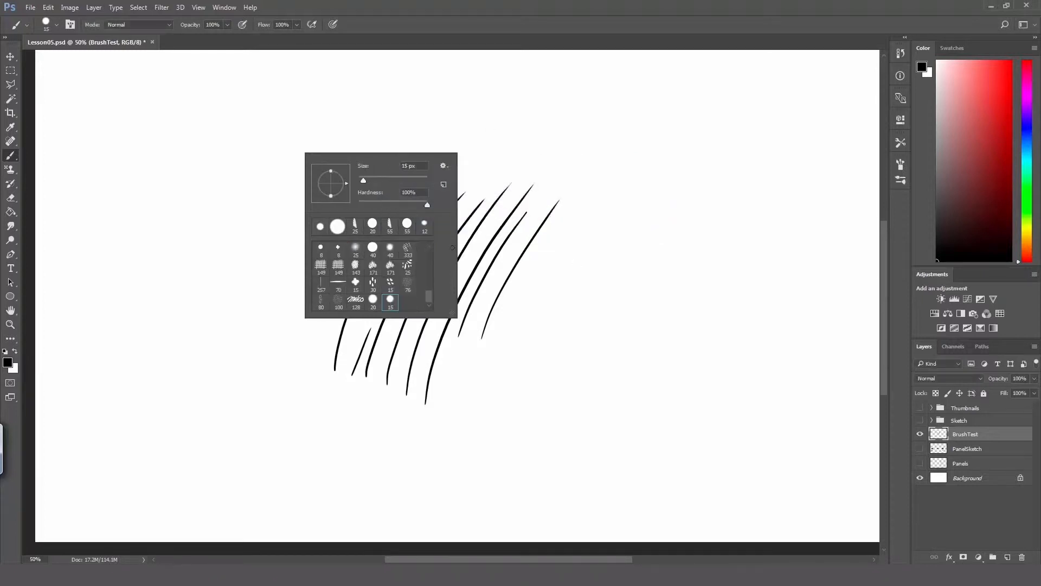
pyautogui.click(478, 155)
# Add more tapered strokes on both sides of the row and two wavy curves beside it.
pyautogui.moveTo(551, 253); pyautogui.dragTo(486, 363)
pyautogui.moveTo(537, 296); pyautogui.dragTo(510, 358)
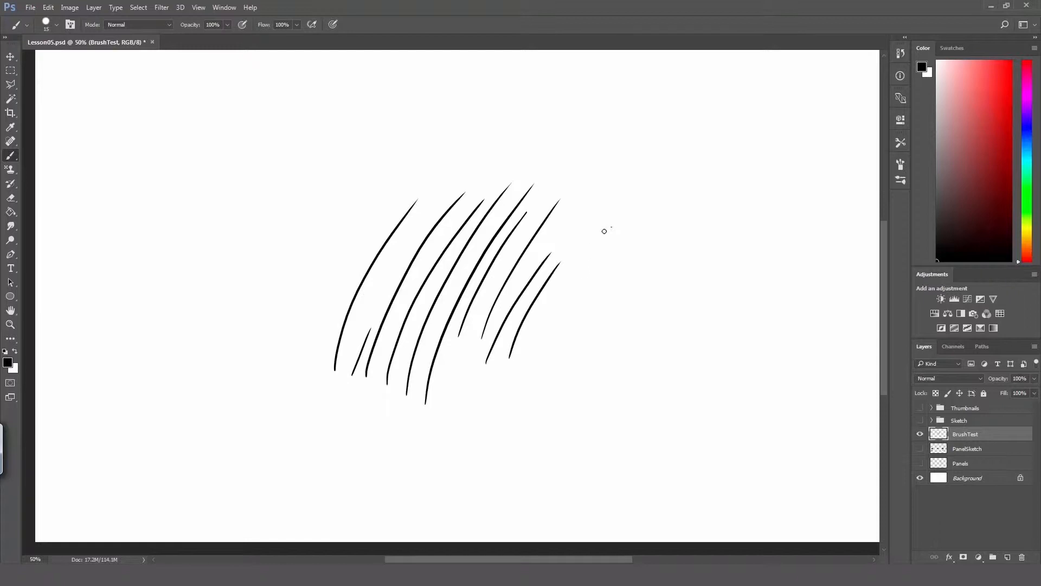
pyautogui.moveTo(611, 227)
pyautogui.mouseDown()
pyautogui.moveTo(608, 285)
pyautogui.moveTo(635, 332)
pyautogui.mouseUp()
pyautogui.moveTo(632, 225)
pyautogui.mouseDown()
pyautogui.moveTo(659, 219)
pyautogui.moveTo(672, 262)
pyautogui.moveTo(644, 311)
pyautogui.mouseUp()
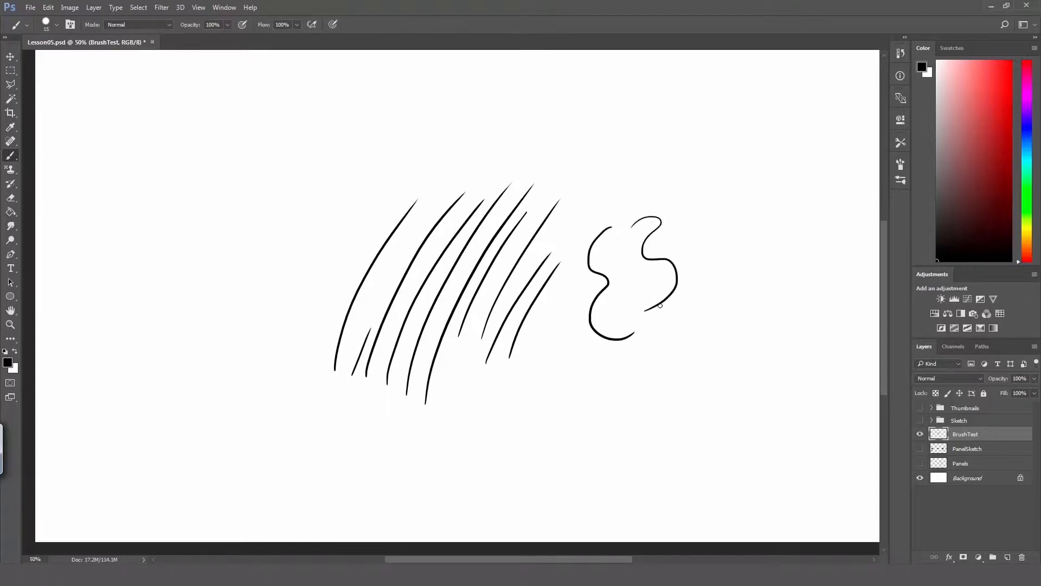
pyautogui.moveTo(387, 233)
pyautogui.mouseDown()
pyautogui.moveTo(322, 346)
pyautogui.moveTo(365, 232)
pyautogui.mouseUp()
# Draw two small arrows pointing at the lower and upper tapered ends of the last parallel stroke.
pyautogui.press('z')
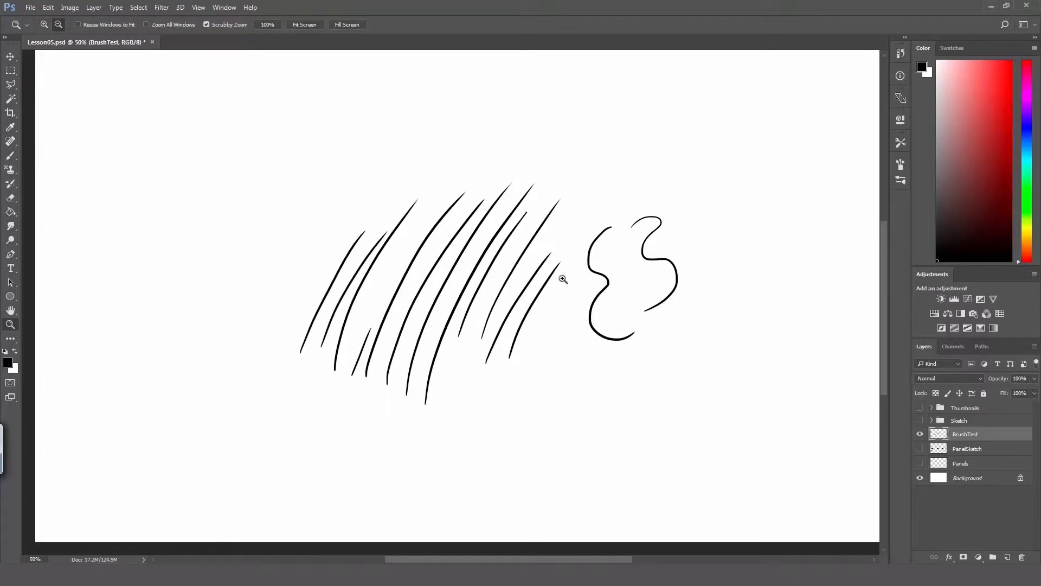
pyautogui.click(520, 352)
pyautogui.press('b')
pyautogui.moveTo(510, 361)
pyautogui.mouseDown()
pyautogui.moveTo(530, 376)
pyautogui.moveTo(520, 362)
pyautogui.mouseUp()
pyautogui.moveTo(574, 235)
pyautogui.mouseDown()
pyautogui.moveTo(590, 250)
pyautogui.moveTo(583, 238)
pyautogui.mouseUp()
pyautogui.press('z')
pyautogui.keyDown('alt'); pyautogui.click(555, 276); pyautogui.keyUp('alt')
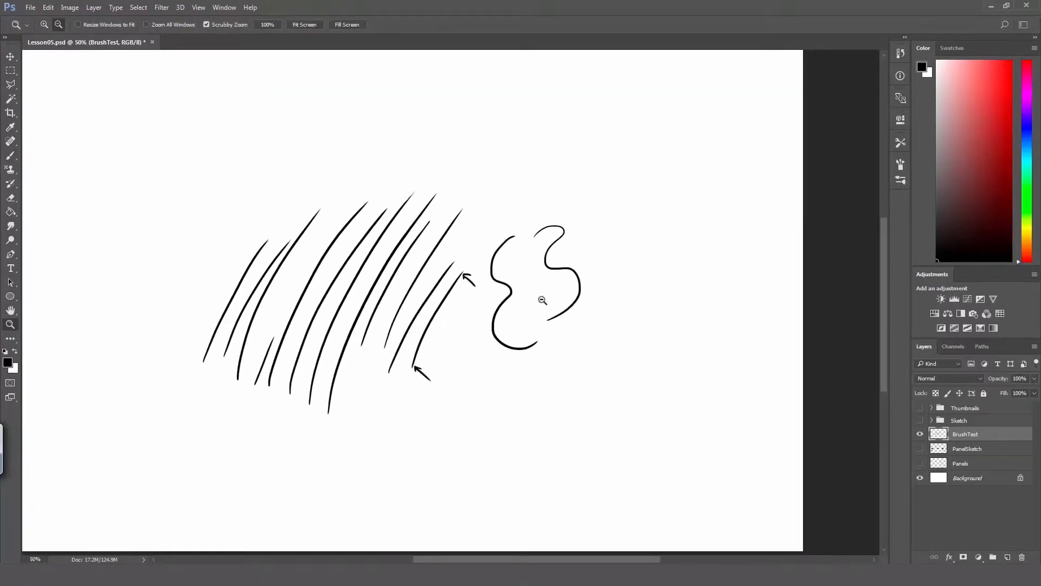
pyautogui.keyDown('alt'); pyautogui.click(540, 296); pyautogui.keyUp('alt')
pyautogui.press('b')
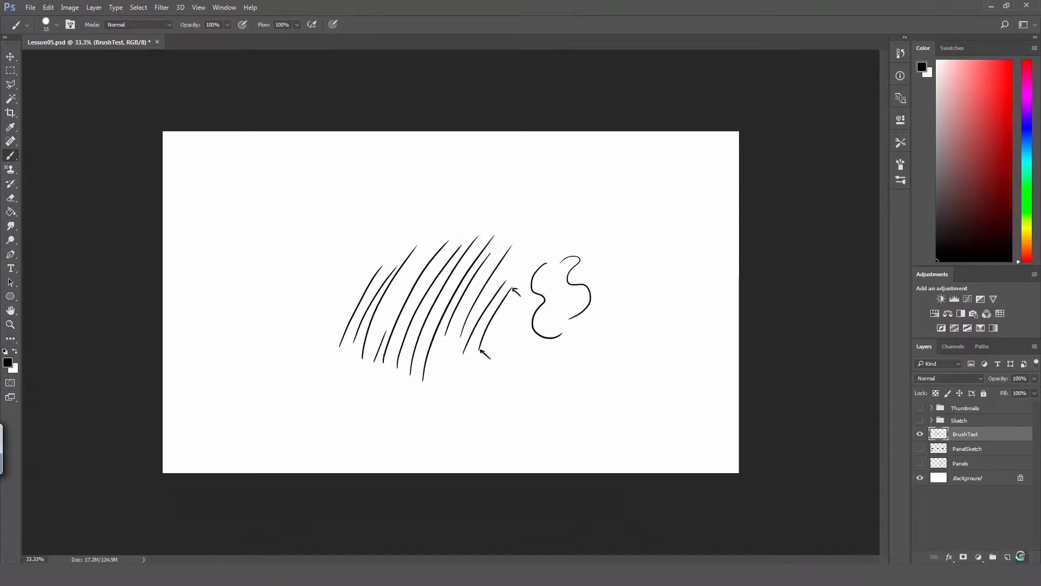
# Delete the BrushTest layer and make the Panels and PanelSketch layers visible.
pyautogui.click(1022, 557)
pyautogui.click(501, 214)
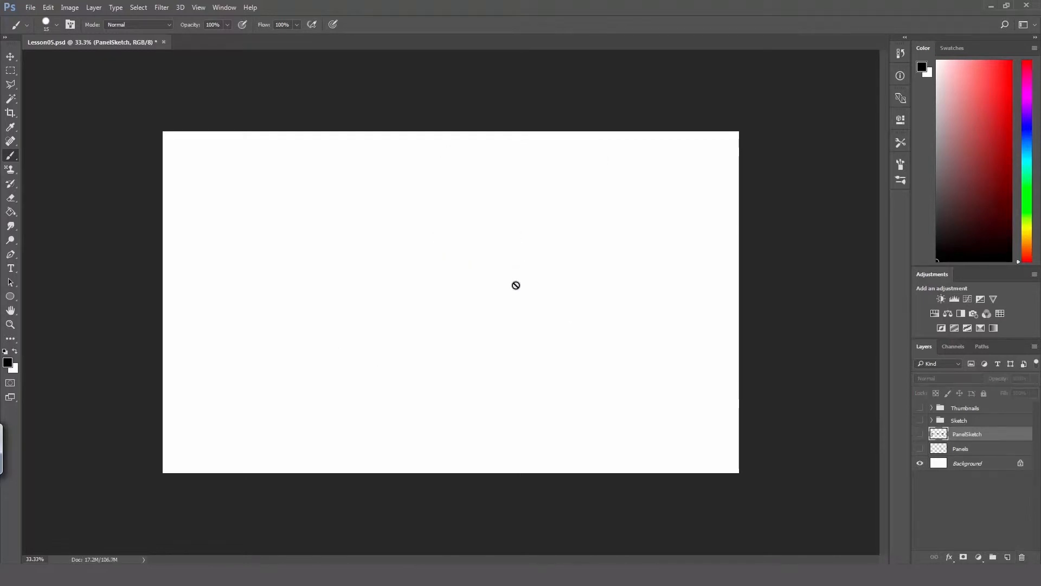
pyautogui.press('v')
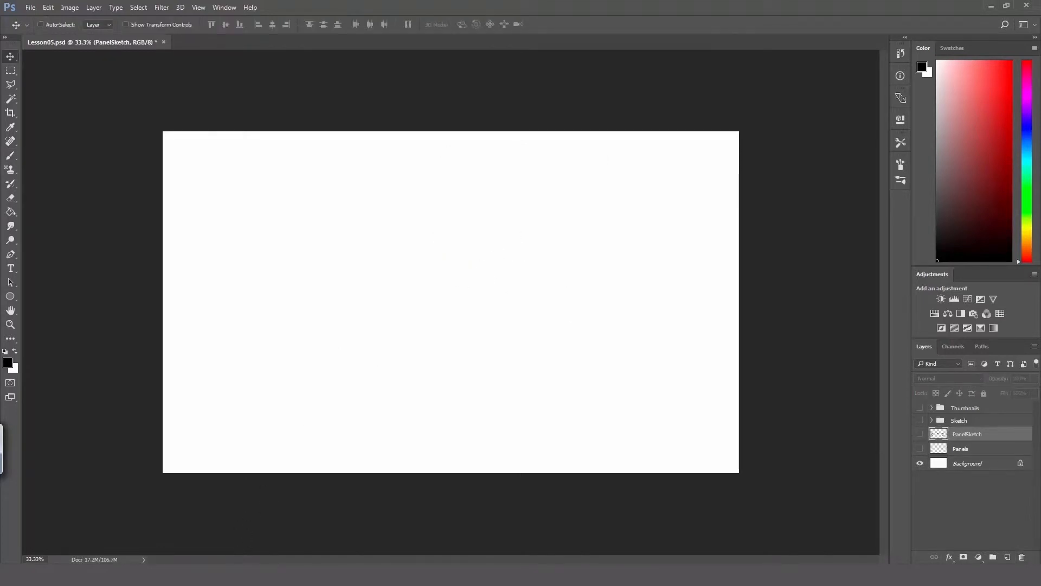
pyautogui.press('z')
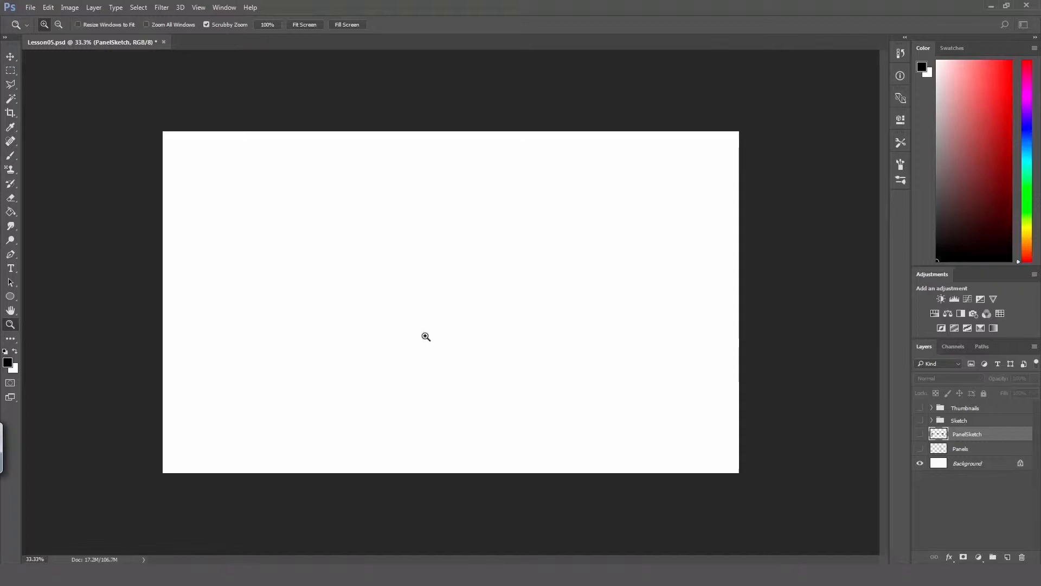
pyautogui.click(920, 448)
pyautogui.click(920, 434)
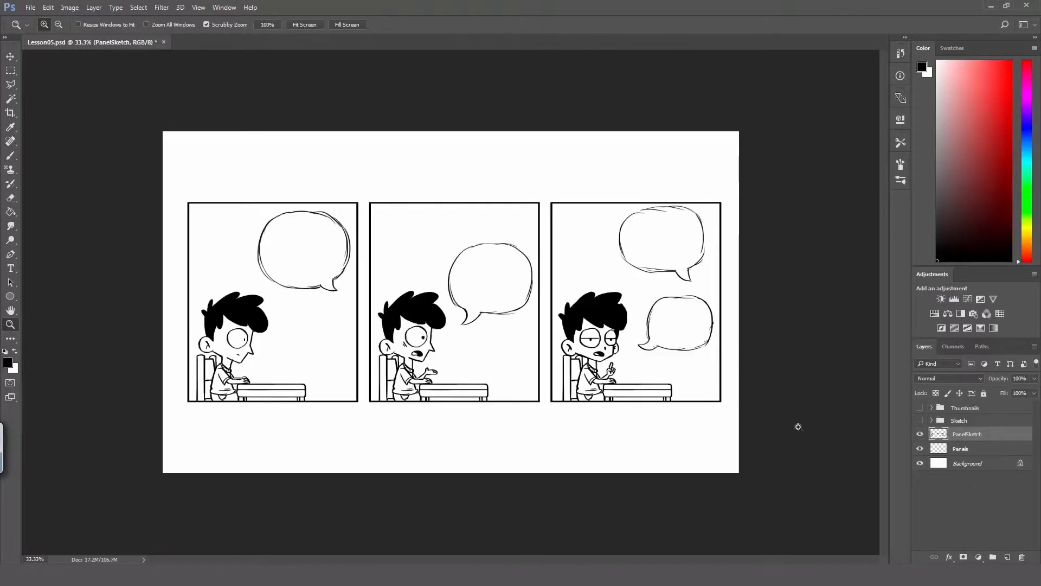
# Reduce the PanelSketch layer's opacity to 10%.
pyautogui.press('v')
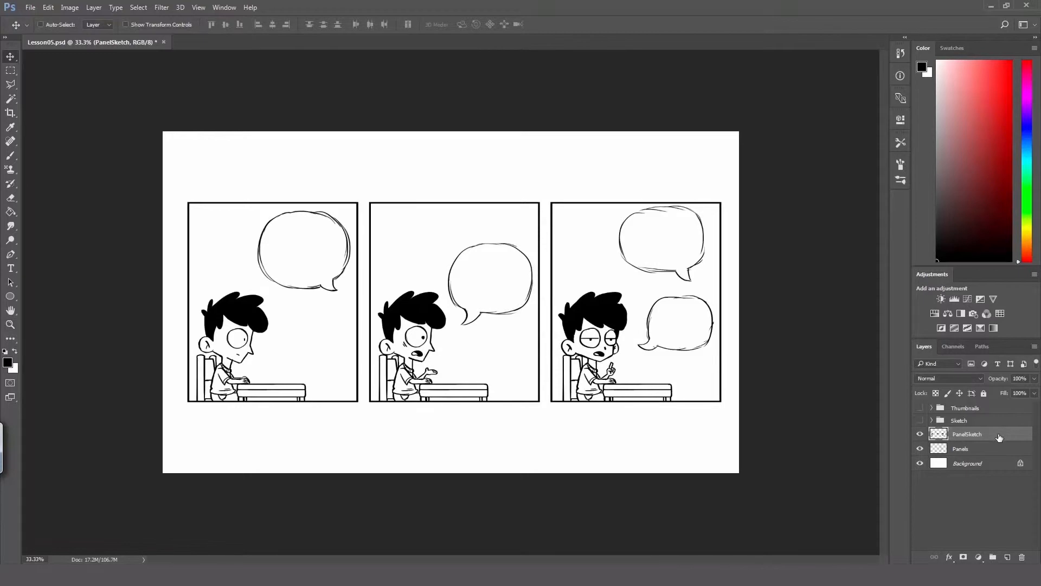
pyautogui.click(1034, 378)
pyautogui.moveTo(1033, 394); pyautogui.dragTo(990, 392)
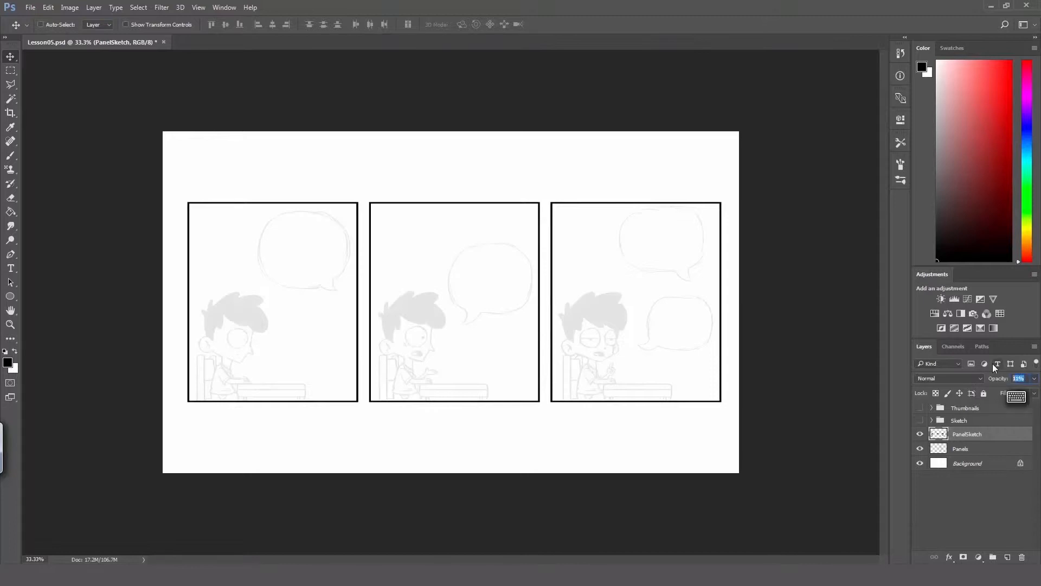
pyautogui.write('10')
pyautogui.press('Return')
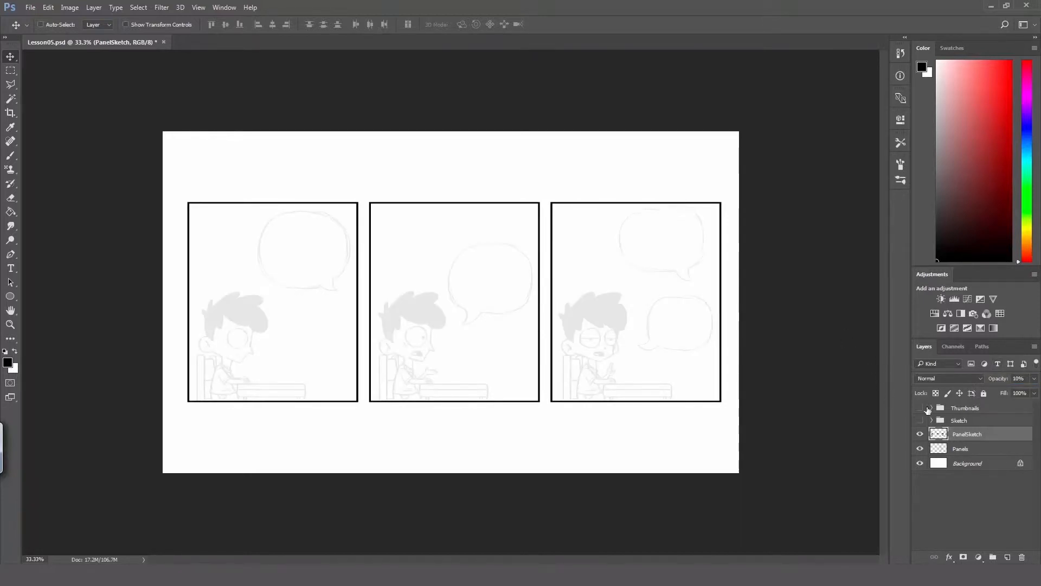
# Create a new layer named Ink directly above the PanelSketch layer.
pyautogui.click(1008, 557)
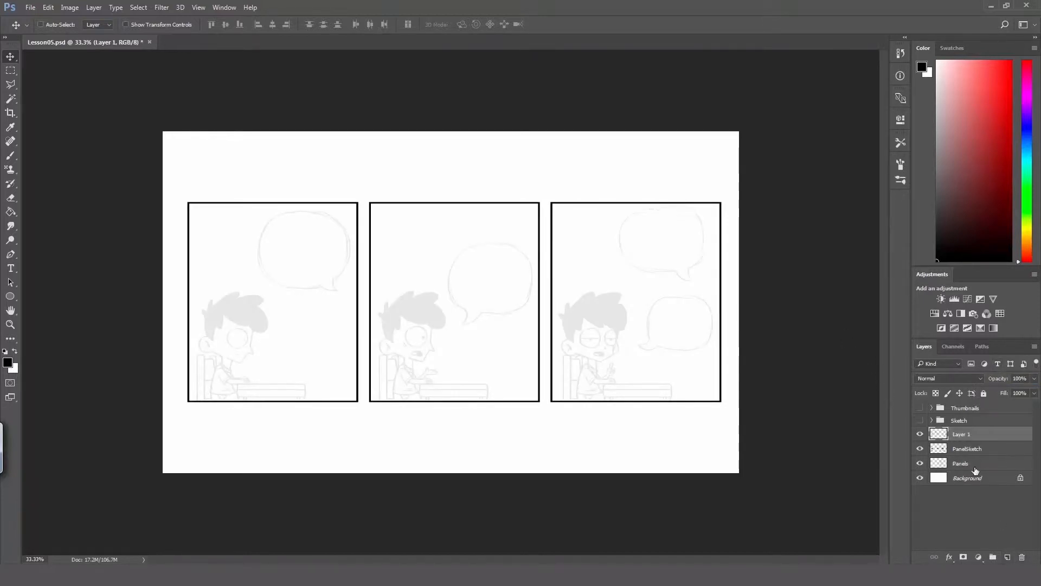
pyautogui.doubleClick(962, 434)
pyautogui.write('Ink')
pyautogui.press('Return')
# Lock the image pixels of the PanelSketch layer, keeping its opacity at 10%.
pyautogui.click(974, 449)
pyautogui.click(948, 393)
pyautogui.press('1')
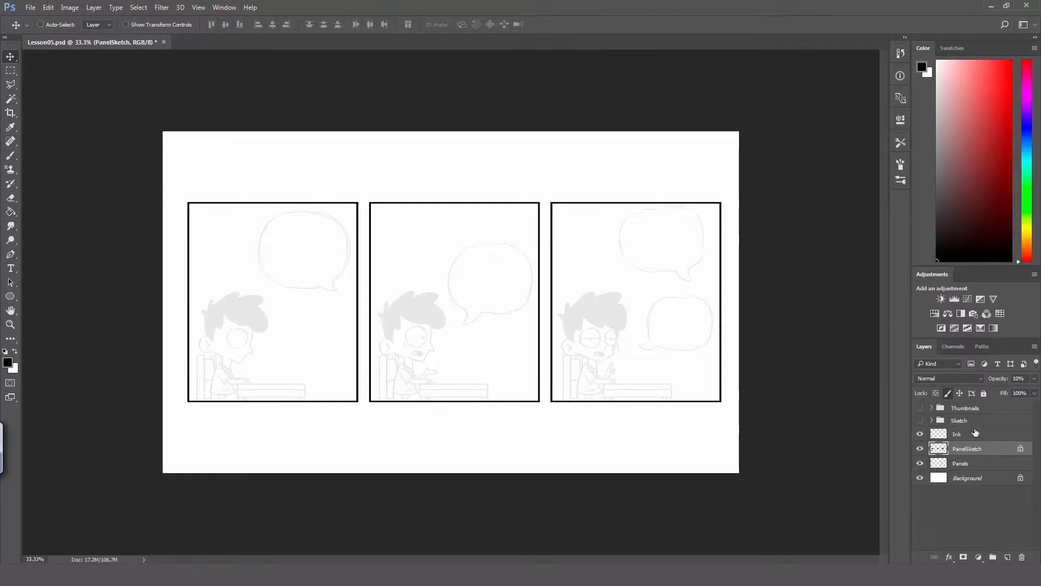
# On the Ink layer, ink the lower edge of the boy's fringe in the first panel.
pyautogui.click(981, 435)
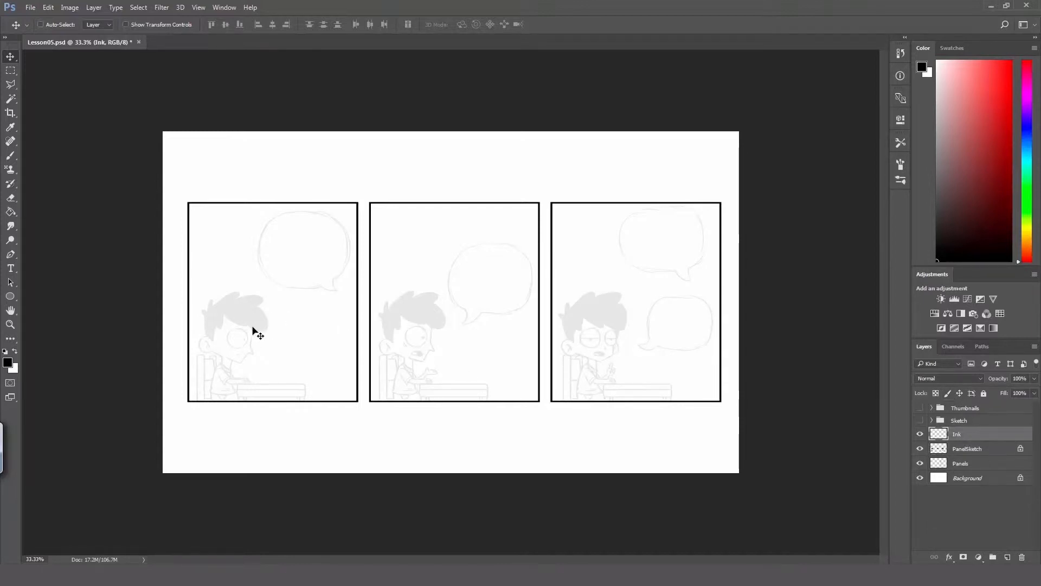
pyautogui.press('z')
pyautogui.moveTo(193, 325); pyautogui.dragTo(271, 325)
pyautogui.press('h')
pyautogui.moveTo(474, 293); pyautogui.dragTo(510, 305)
pyautogui.press('b')
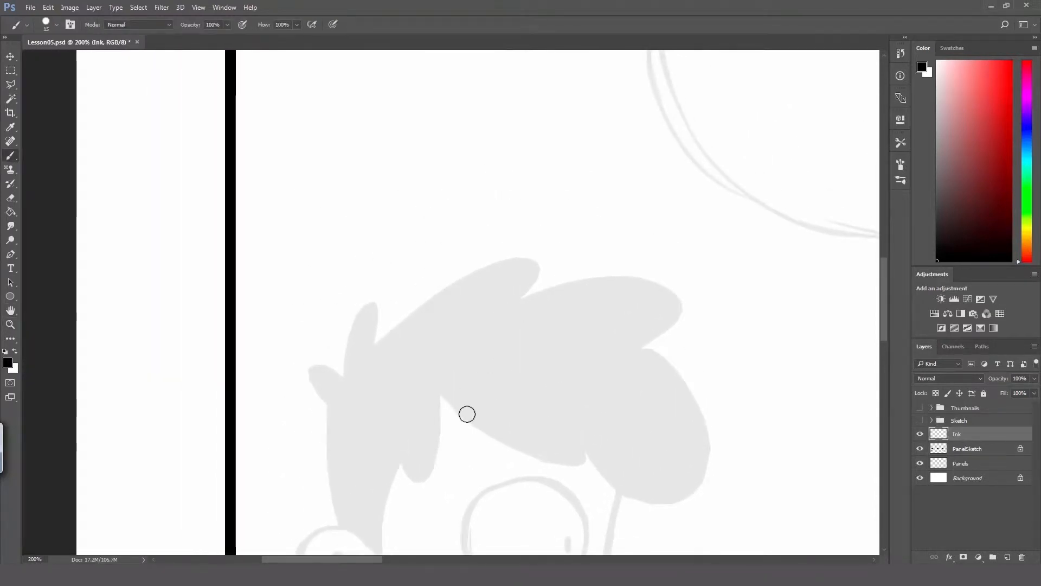
pyautogui.moveTo(440, 389)
pyautogui.mouseDown()
pyautogui.moveTo(564, 462)
pyautogui.moveTo(591, 444)
pyautogui.mouseUp()
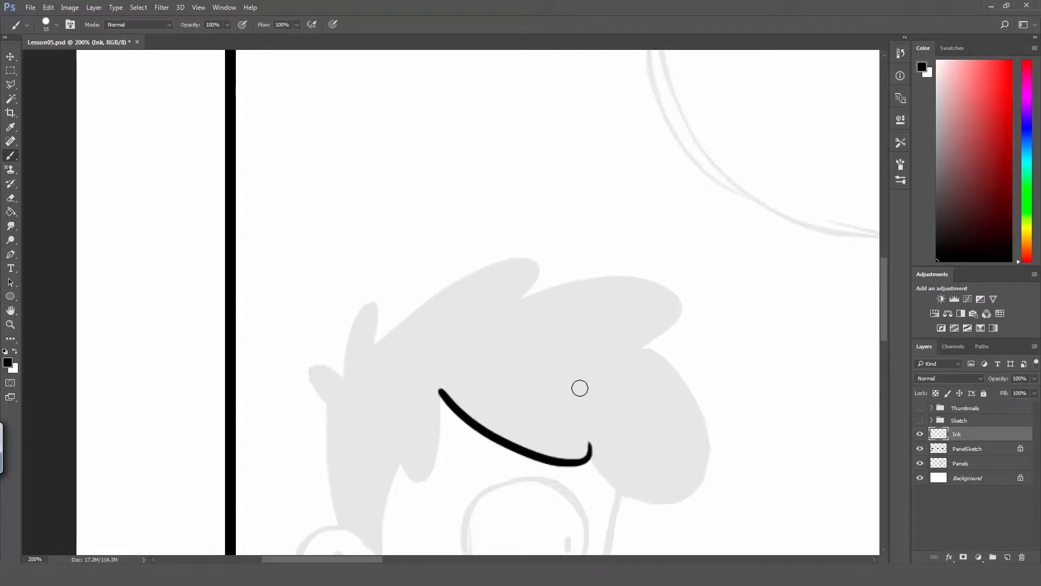
# Ink the hairline from the fringe's peak down to the sideburn tip, undoing the strokes around the back of the head.
pyautogui.press('h')
pyautogui.moveTo(569, 386)
pyautogui.mouseDown()
pyautogui.moveTo(580, 331)
pyautogui.moveTo(596, 343)
pyautogui.mouseUp()
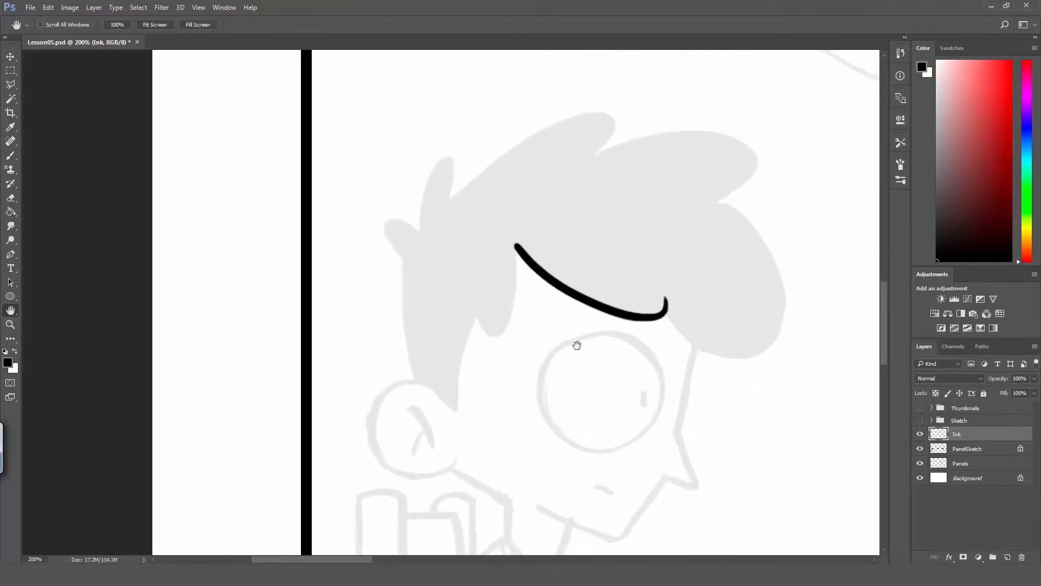
pyautogui.press('b')
pyautogui.moveTo(477, 316); pyautogui.dragTo(512, 221)
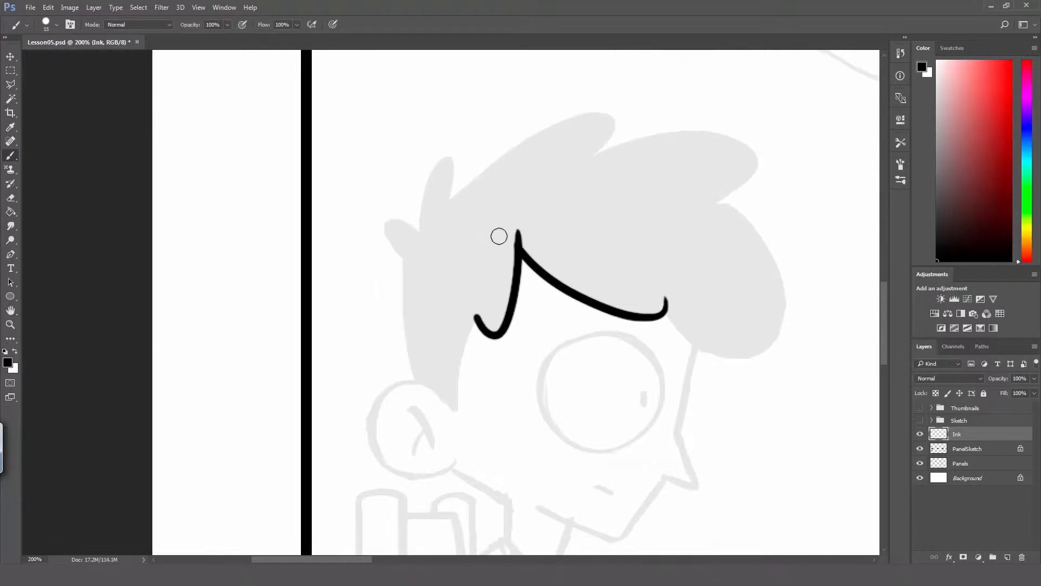
pyautogui.moveTo(477, 318)
pyautogui.mouseDown()
pyautogui.moveTo(453, 411)
pyautogui.moveTo(406, 253)
pyautogui.mouseUp()
pyautogui.hotkey('ctrl', 'z')
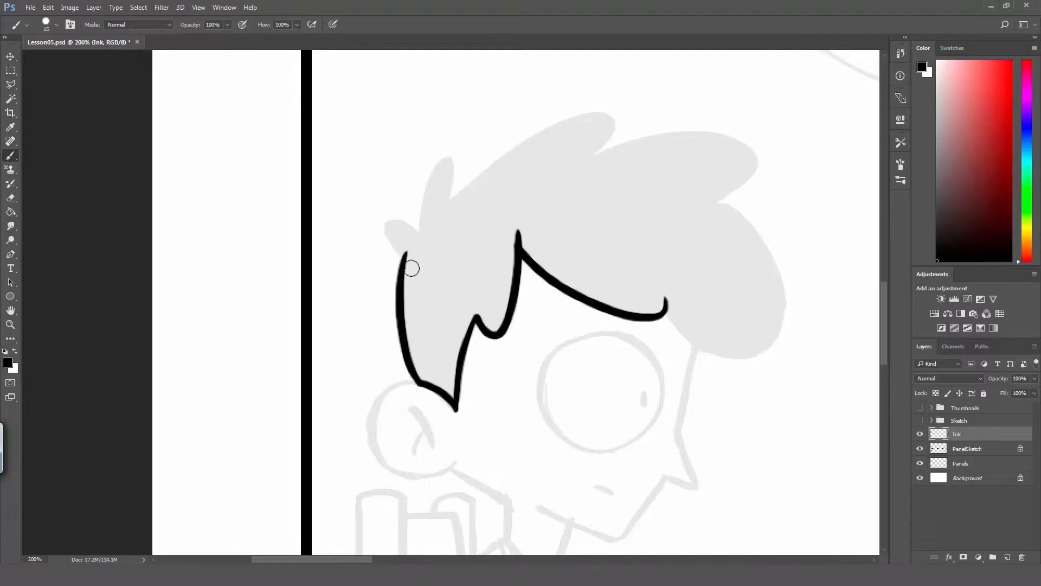
pyautogui.hotkey('ctrl', 'z')
pyautogui.hotkey('ctrl', 'z')
# Ink the ear's rounded outline from the sideburn tip and add its inner fold lines.
pyautogui.press('space')
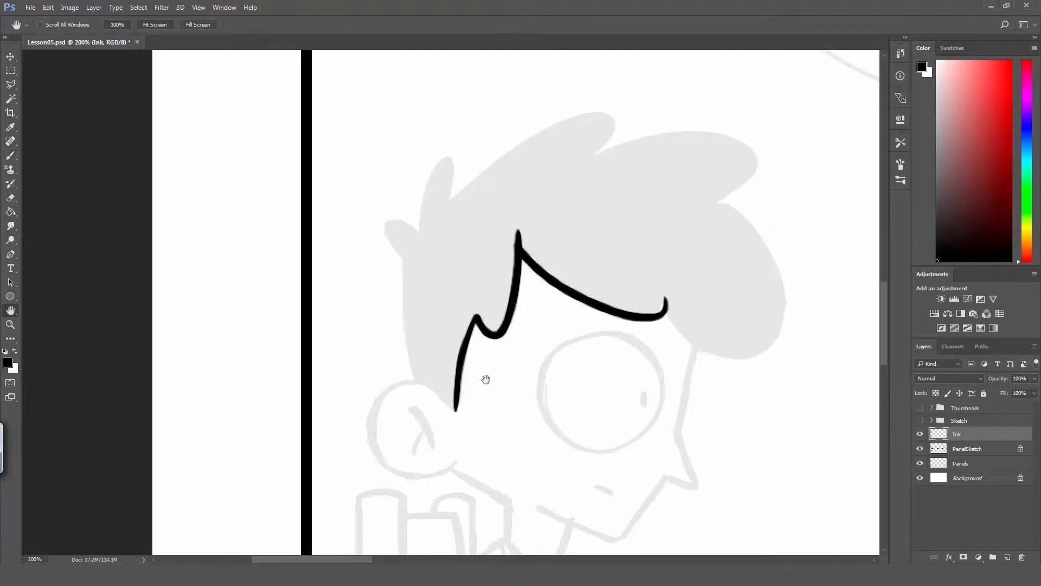
pyautogui.moveTo(483, 380)
pyautogui.mouseDown()
pyautogui.moveTo(499, 335)
pyautogui.moveTo(400, 349)
pyautogui.moveTo(475, 388)
pyautogui.mouseUp()
pyautogui.hotkey('ctrl', 'z')
pyautogui.moveTo(479, 341); pyautogui.dragTo(476, 389)
pyautogui.hotkey('ctrl', 'z')
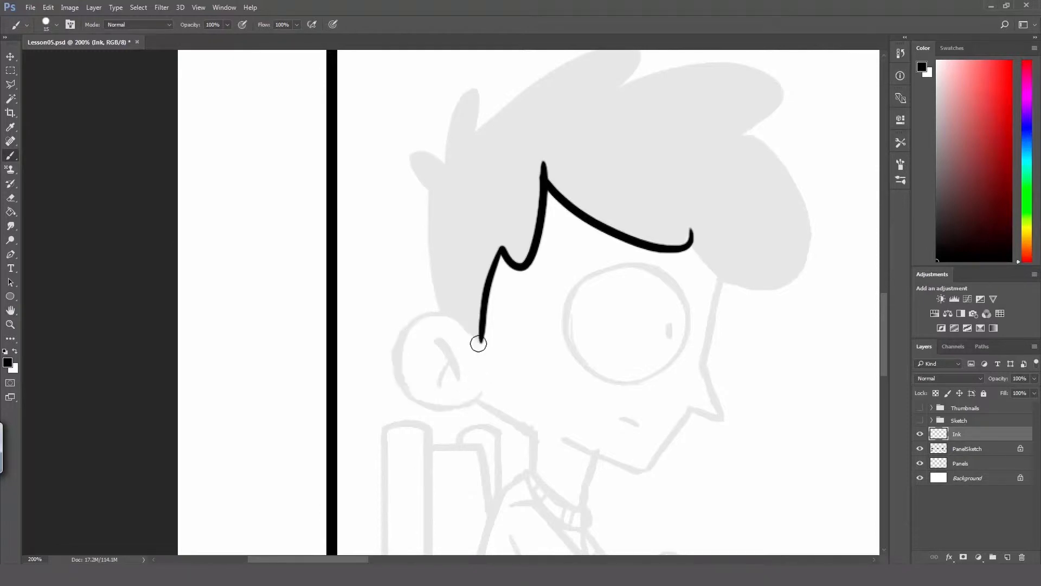
pyautogui.moveTo(478, 342)
pyautogui.mouseDown()
pyautogui.moveTo(451, 314)
pyautogui.moveTo(472, 407)
pyautogui.mouseUp()
pyautogui.hotkey('ctrl', 'z')
pyautogui.moveTo(476, 342)
pyautogui.mouseDown()
pyautogui.moveTo(490, 370)
pyautogui.moveTo(486, 399)
pyautogui.mouseUp()
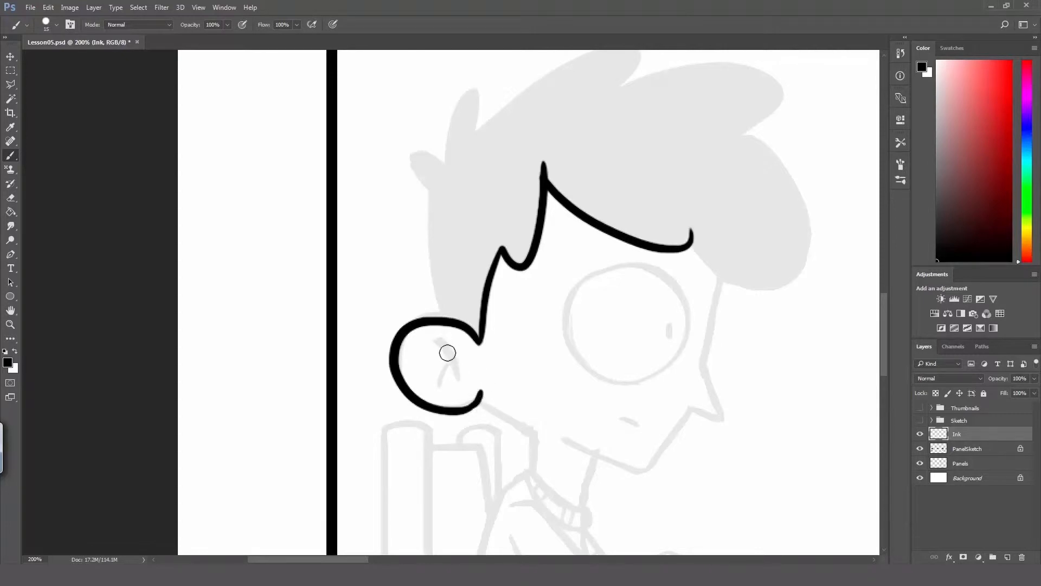
pyautogui.moveTo(437, 341)
pyautogui.mouseDown()
pyautogui.moveTo(462, 376)
pyautogui.moveTo(456, 358)
pyautogui.mouseUp()
pyautogui.hotkey('ctrl', 'z')
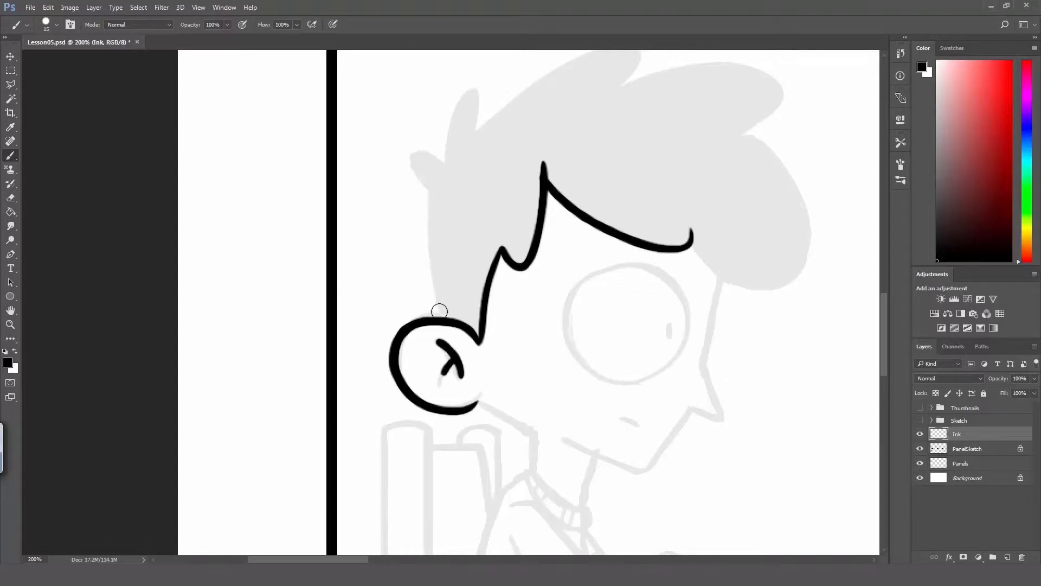
# Ink the back of the head from the ear upward, including the two small rear hair tufts.
pyautogui.moveTo(440, 316)
pyautogui.mouseDown()
pyautogui.moveTo(431, 181)
pyautogui.moveTo(413, 152)
pyautogui.moveTo(445, 169)
pyautogui.moveTo(484, 88)
pyautogui.moveTo(463, 135)
pyautogui.mouseUp()
pyautogui.hotkey('ctrl', 'z')
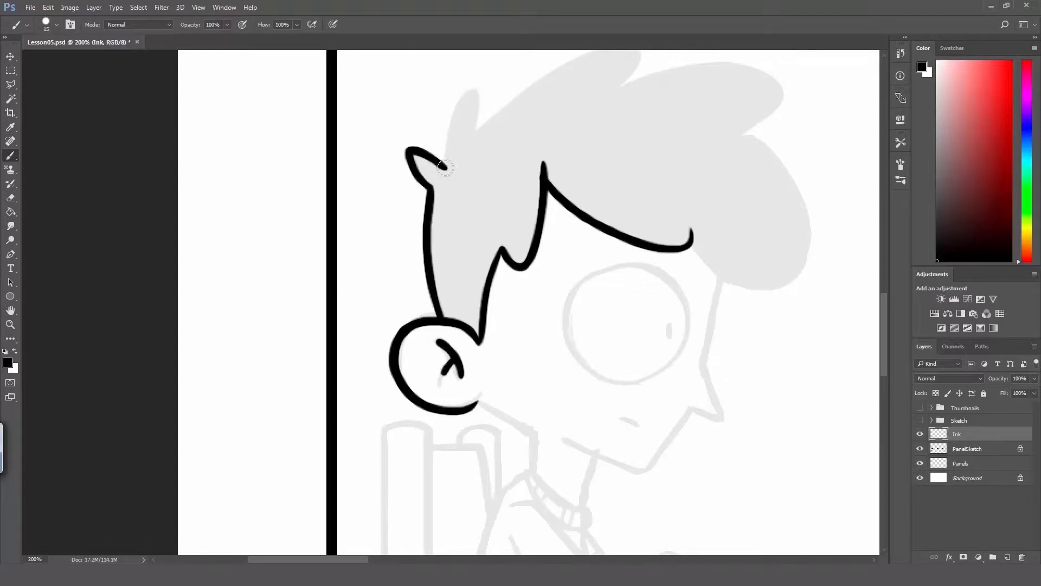
pyautogui.moveTo(445, 170); pyautogui.dragTo(477, 128)
# Ink the two larger hair tufts along the top of the head, redrawing the second one wider.
pyautogui.press('r')
pyautogui.moveTo(579, 184); pyautogui.dragTo(428, 149)
pyautogui.press('space')
pyautogui.moveTo(407, 209); pyautogui.dragTo(442, 279)
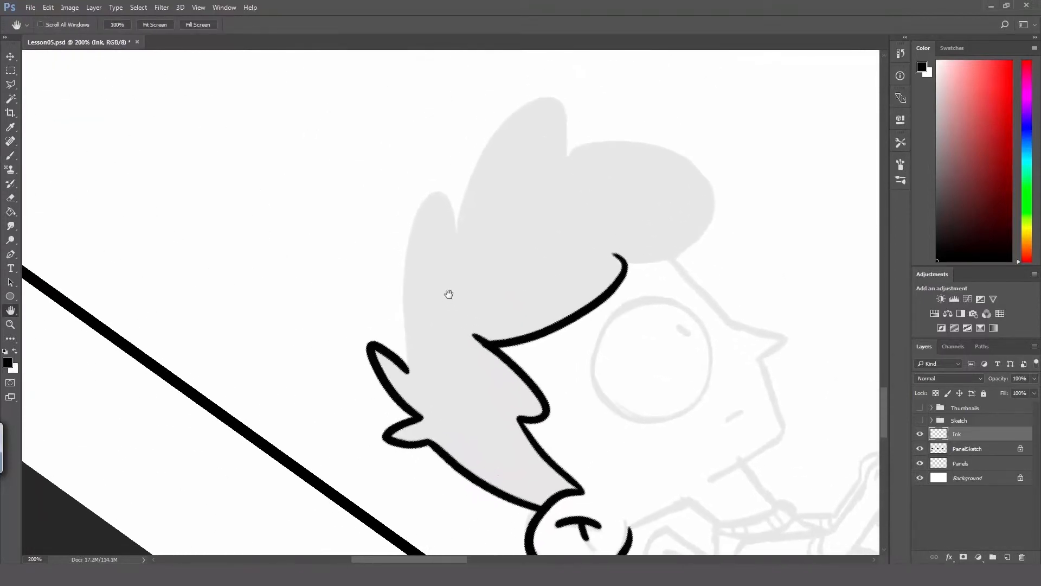
pyautogui.moveTo(409, 372); pyautogui.dragTo(457, 268)
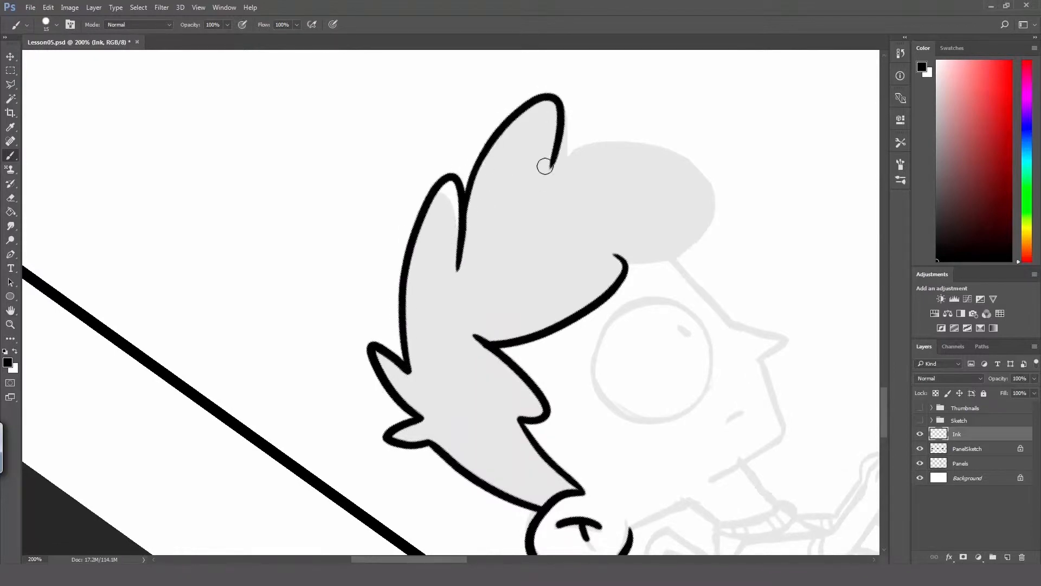
pyautogui.moveTo(462, 239)
pyautogui.mouseDown()
pyautogui.moveTo(518, 124)
pyautogui.moveTo(561, 167)
pyautogui.mouseUp()
pyautogui.hotkey('ctrl', 'z')
pyautogui.moveTo(461, 241); pyautogui.dragTo(567, 169)
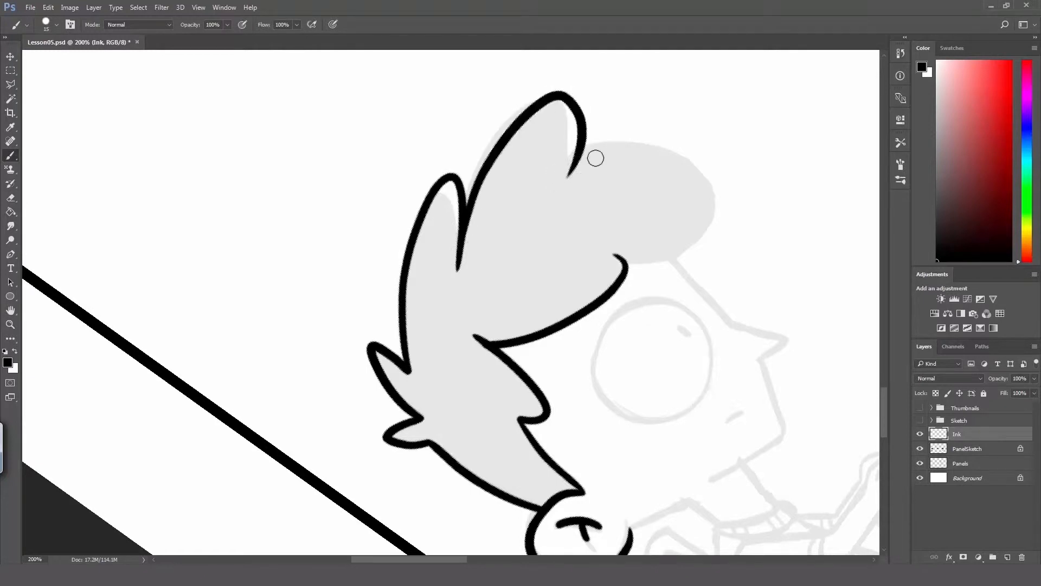
# Ink the large front lock of hair, closing the hair outline at the fringe.
pyautogui.press('r')
pyautogui.moveTo(674, 195)
pyautogui.mouseDown()
pyautogui.moveTo(478, 121)
pyautogui.moveTo(466, 133)
pyautogui.mouseUp()
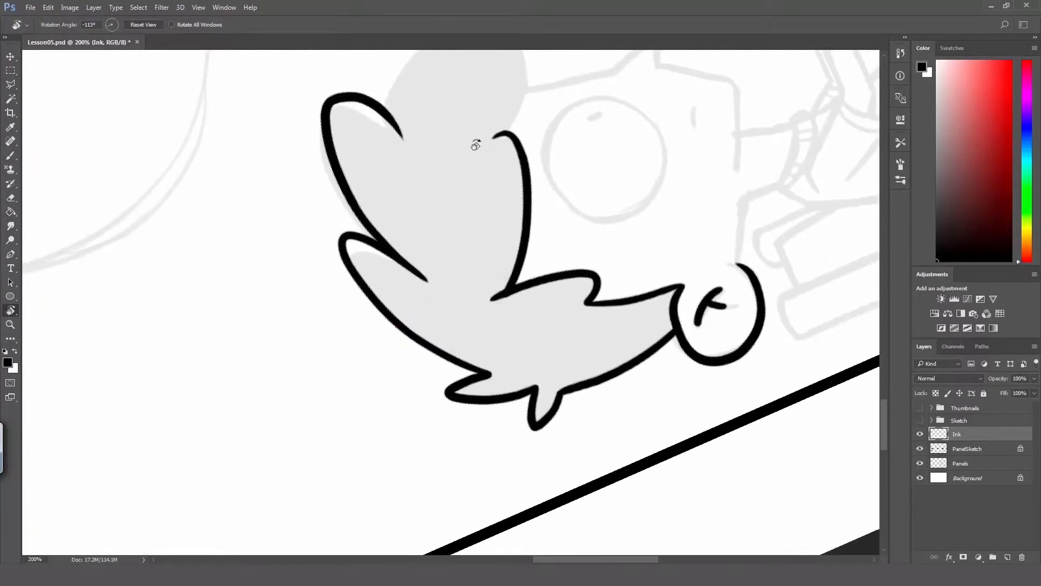
pyautogui.press('space')
pyautogui.moveTo(466, 196); pyautogui.dragTo(479, 166)
pyautogui.press('b')
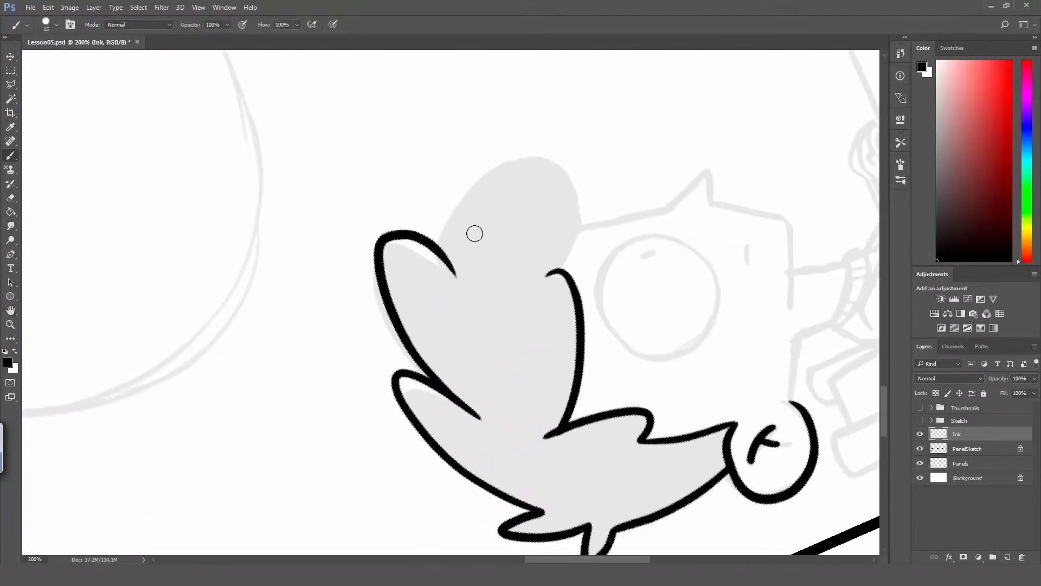
pyautogui.moveTo(440, 249)
pyautogui.mouseDown()
pyautogui.moveTo(484, 175)
pyautogui.moveTo(549, 271)
pyautogui.mouseUp()
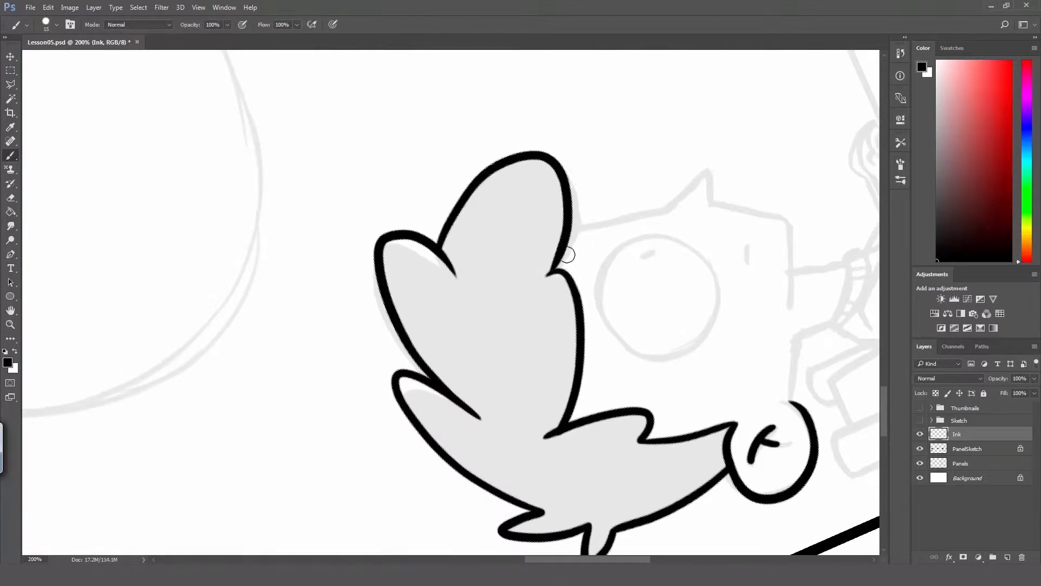
# Thicken the underside of the front lock with a second curved stroke, redoing it until it follows the sketch.
pyautogui.moveTo(548, 162); pyautogui.dragTo(547, 260)
pyautogui.hotkey('ctrl', 'z')
pyautogui.moveTo(548, 162)
pyautogui.mouseDown()
pyautogui.moveTo(575, 227)
pyautogui.moveTo(545, 292)
pyautogui.mouseUp()
pyautogui.hotkey('ctrl', 'z')
pyautogui.moveTo(549, 160); pyautogui.dragTo(542, 284)
pyautogui.hotkey('ctrl', 'z')
pyautogui.moveTo(548, 159); pyautogui.dragTo(545, 288)
pyautogui.hotkey('ctrl', 'z')
pyautogui.moveTo(549, 158); pyautogui.dragTo(545, 291)
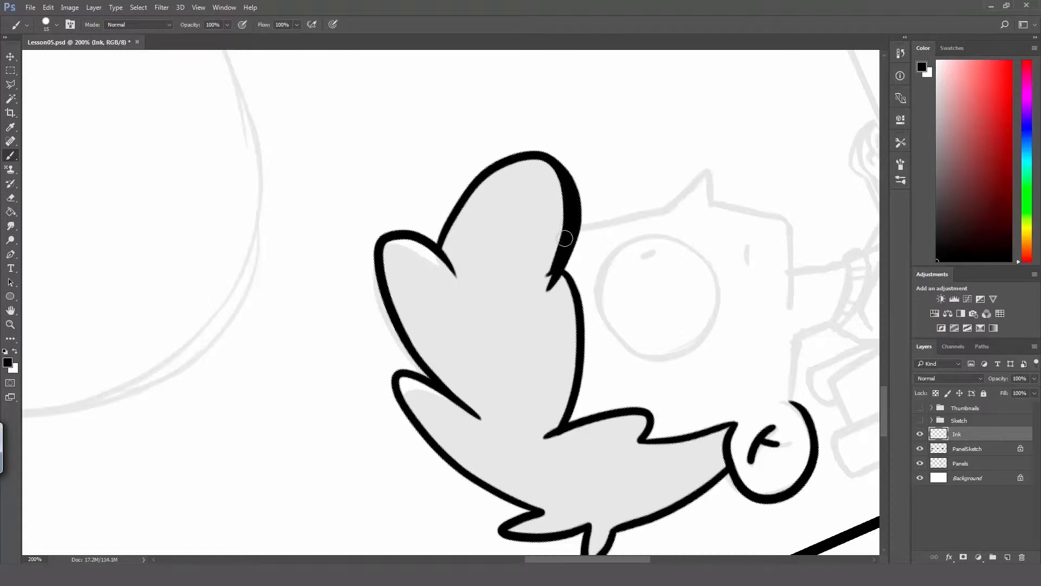
# Select the inside of the hair outline with the Magic Wand and expand the selection under the ink lines.
pyautogui.press('r')
pyautogui.moveTo(585, 221); pyautogui.dragTo(526, 314)
pyautogui.press('h')
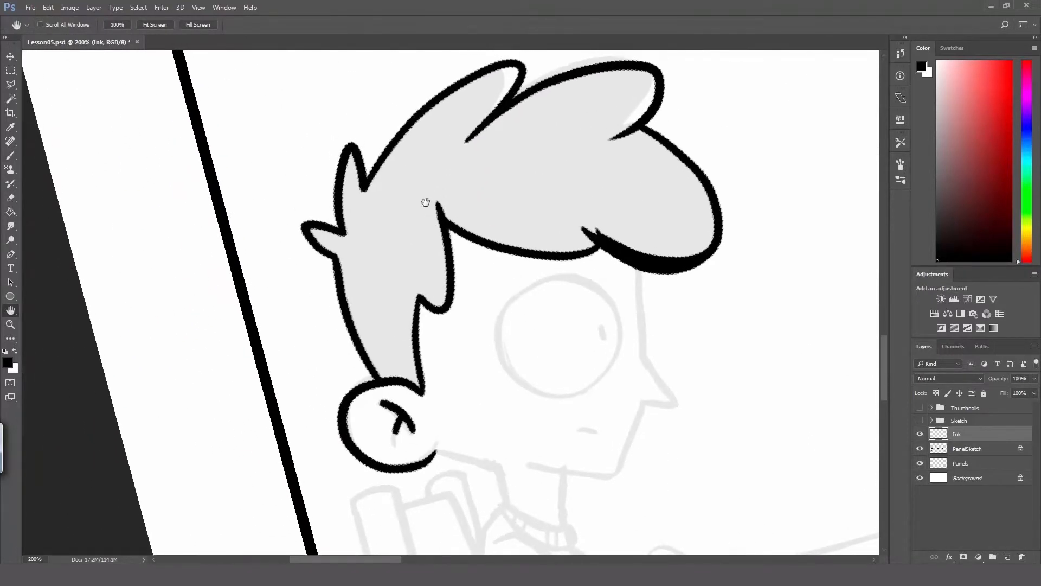
pyautogui.press('w')
pyautogui.click(411, 152)
pyautogui.click(139, 7)
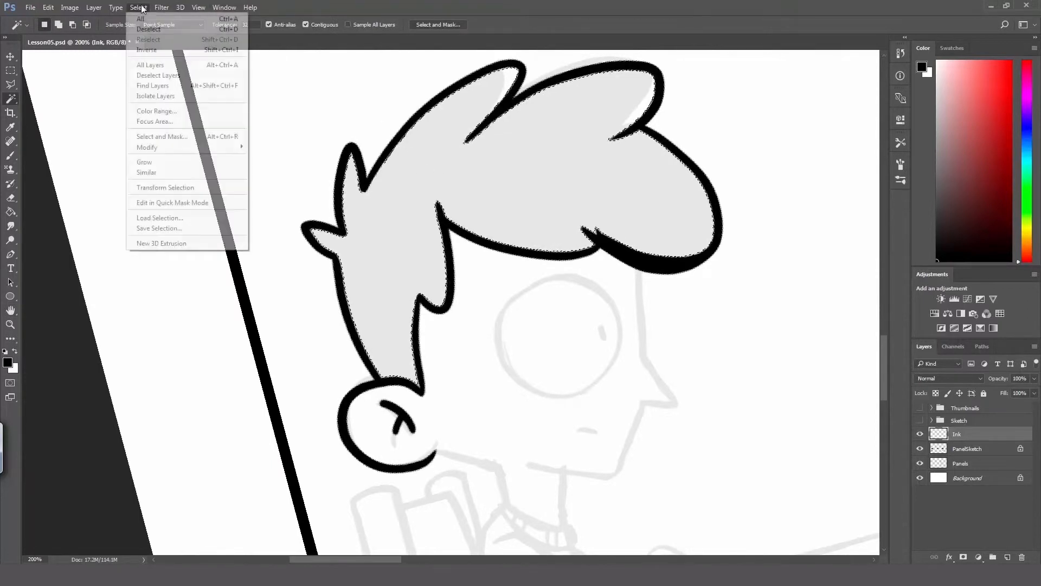
pyautogui.moveTo(234, 147)
pyautogui.click(281, 168)
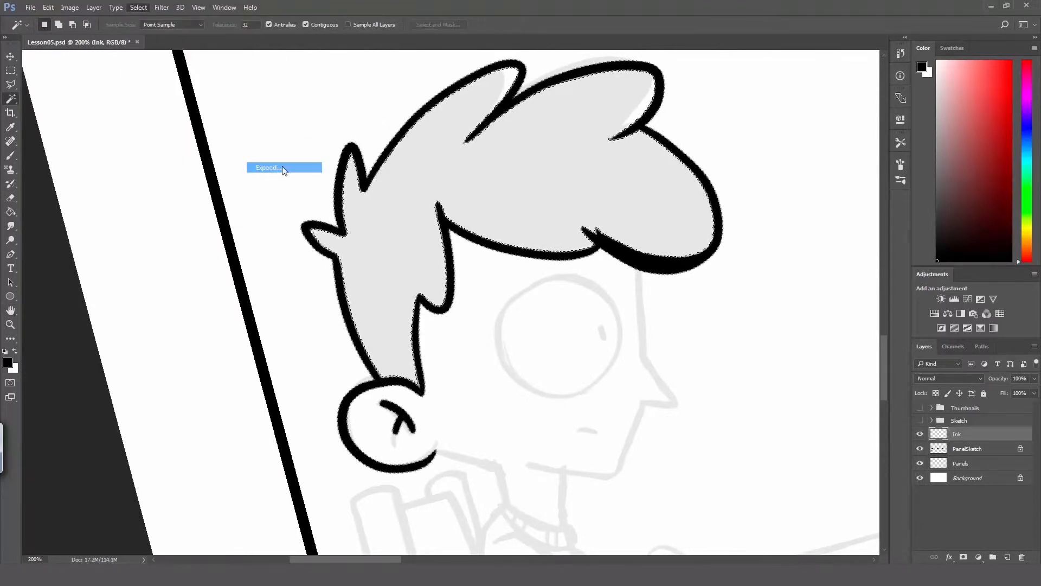
pyautogui.click(545, 208)
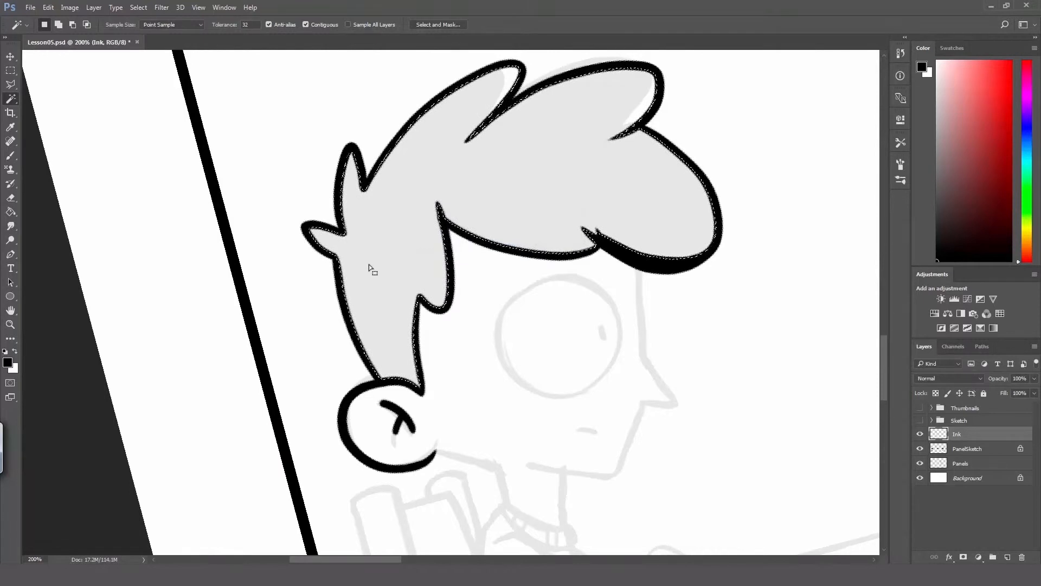
# Fill the selected hair area with solid black and clear the selection.
pyautogui.press('g')
pyautogui.click(373, 269)
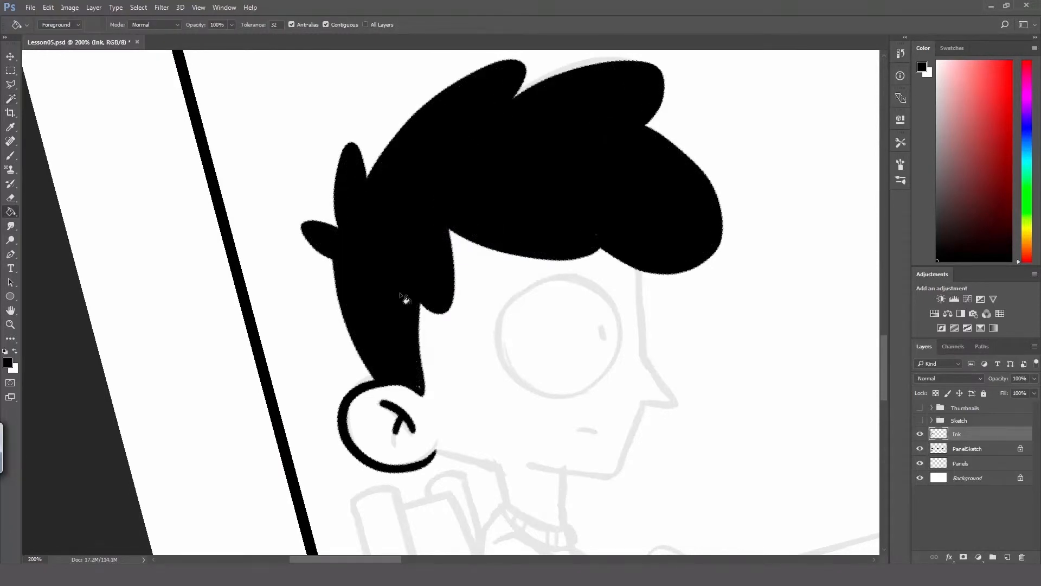
pyautogui.press('b')
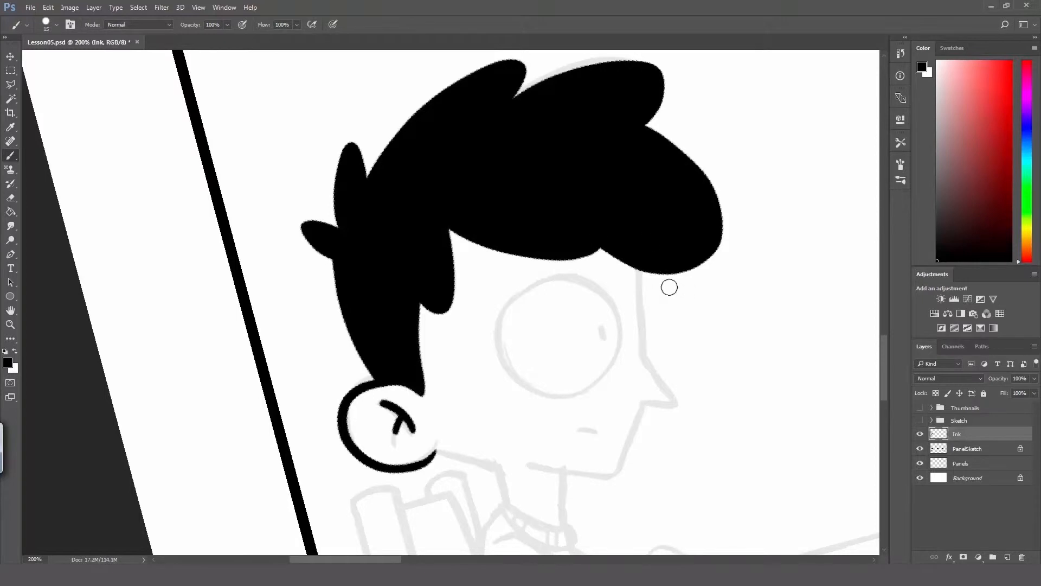
# Ink the forehead line from the front lock down and continue around the pointed nose.
pyautogui.press('r')
pyautogui.moveTo(535, 275)
pyautogui.mouseDown()
pyautogui.moveTo(533, 255)
pyautogui.moveTo(451, 181)
pyautogui.moveTo(334, 211)
pyautogui.moveTo(332, 272)
pyautogui.mouseUp()
pyautogui.press('space')
pyautogui.moveTo(455, 224)
pyautogui.mouseDown()
pyautogui.moveTo(537, 260)
pyautogui.moveTo(549, 239)
pyautogui.mouseUp()
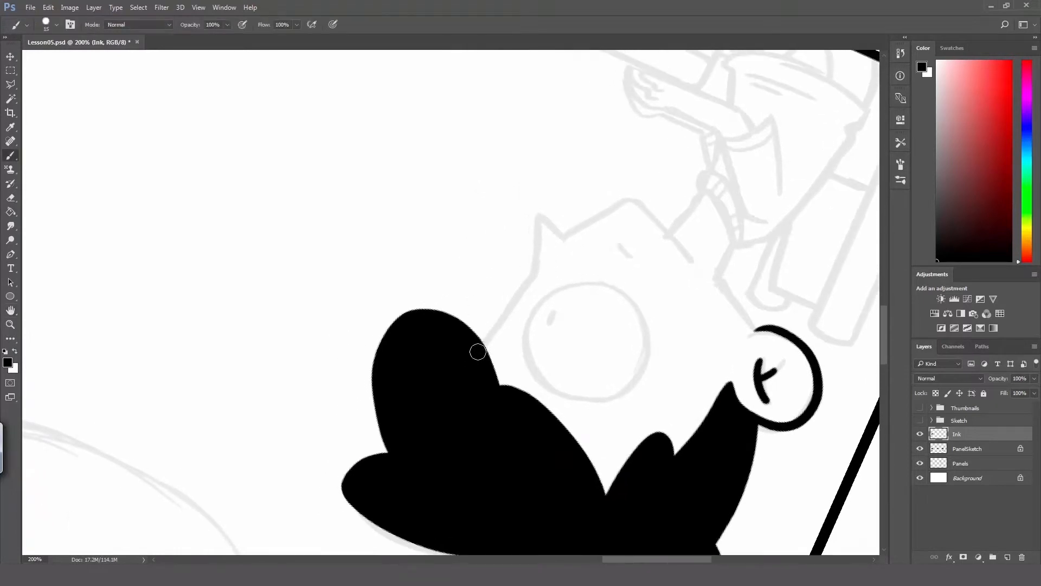
pyautogui.moveTo(478, 352); pyautogui.dragTo(539, 267)
pyautogui.hotkey('ctrl', 'z')
pyautogui.moveTo(477, 344); pyautogui.dragTo(539, 267)
pyautogui.hotkey('ctrl', 'z')
pyautogui.moveTo(489, 338); pyautogui.dragTo(540, 265)
pyautogui.hotkey('ctrl', 'z')
pyautogui.moveTo(484, 346); pyautogui.dragTo(534, 273)
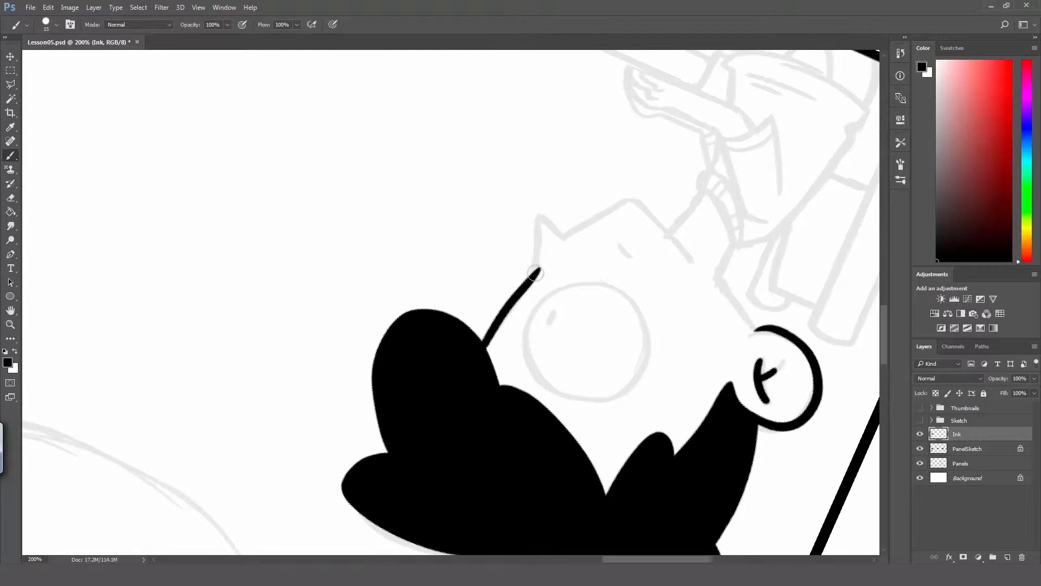
pyautogui.hotkey('ctrl', 'z')
pyautogui.moveTo(481, 353)
pyautogui.mouseDown()
pyautogui.moveTo(534, 274)
pyautogui.moveTo(540, 216)
pyautogui.moveTo(565, 239)
pyautogui.mouseUp()
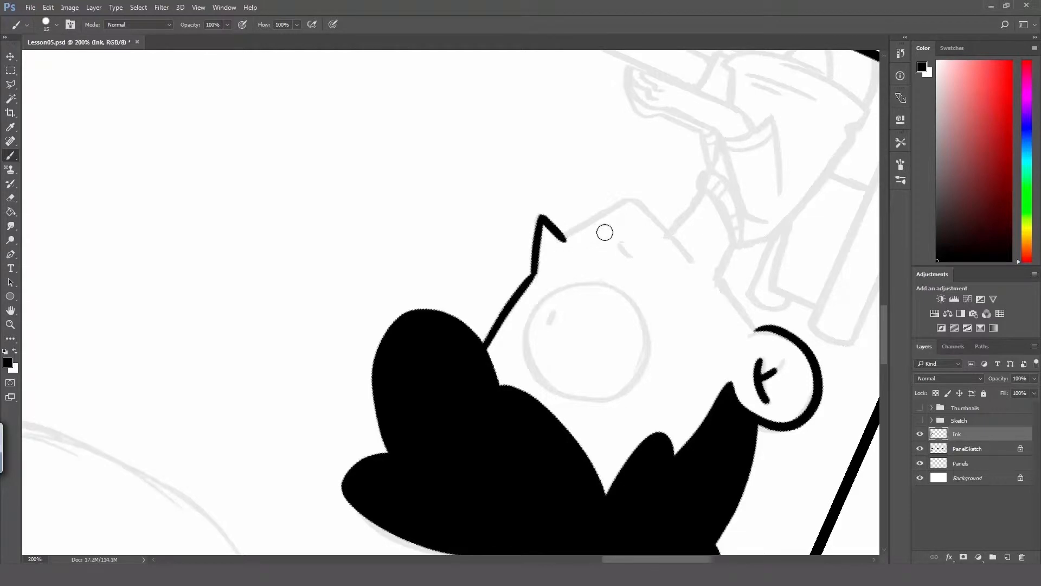
# Ink the front of the lower face from beneath the nose to the chin, retrying the stroke until it fits.
pyautogui.press('r')
pyautogui.moveTo(628, 186)
pyautogui.mouseDown()
pyautogui.moveTo(559, 125)
pyautogui.moveTo(551, 244)
pyautogui.mouseUp()
pyautogui.press('h')
pyautogui.press('b')
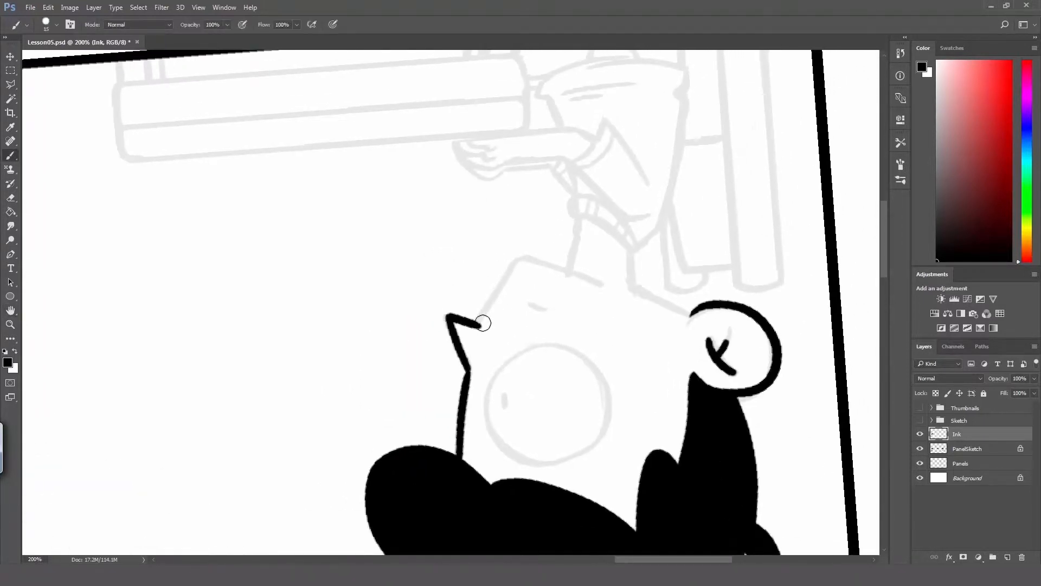
pyautogui.moveTo(480, 325); pyautogui.dragTo(515, 265)
pyautogui.hotkey('ctrl', 'z')
pyautogui.moveTo(480, 325); pyautogui.dragTo(529, 251)
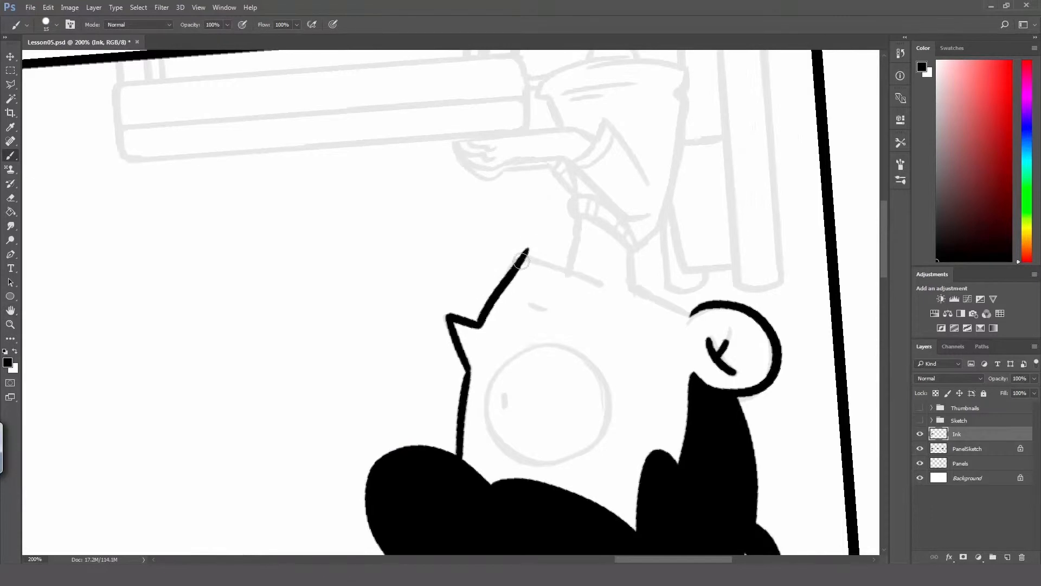
pyautogui.hotkey('ctrl', 'z')
pyautogui.moveTo(482, 324); pyautogui.dragTo(518, 265)
pyautogui.hotkey('ctrl', 'z')
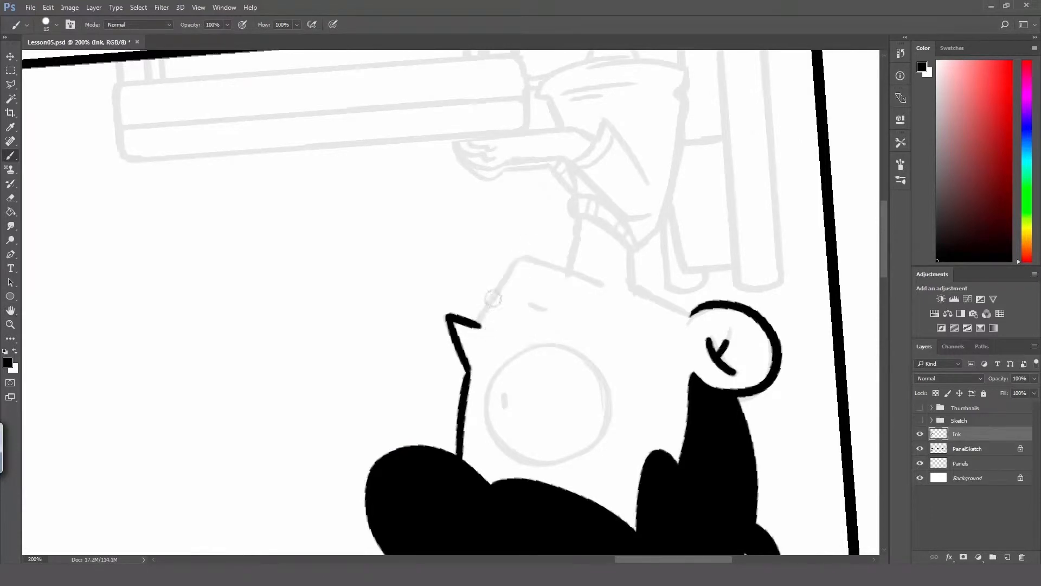
pyautogui.moveTo(479, 325)
pyautogui.mouseDown()
pyautogui.moveTo(521, 260)
pyautogui.moveTo(612, 291)
pyautogui.moveTo(441, 421)
pyautogui.moveTo(450, 418)
pyautogui.mouseUp()
# Ink the underside of the jaw from the chin back toward the neck.
pyautogui.press('r')
pyautogui.press('h')
pyautogui.moveTo(528, 360); pyautogui.dragTo(632, 234)
pyautogui.moveTo(566, 278)
pyautogui.mouseDown()
pyautogui.moveTo(580, 326)
pyautogui.moveTo(542, 361)
pyautogui.mouseUp()
pyautogui.press('b')
pyautogui.hotkey('ctrl', 'z')
pyautogui.moveTo(594, 309); pyautogui.dragTo(542, 375)
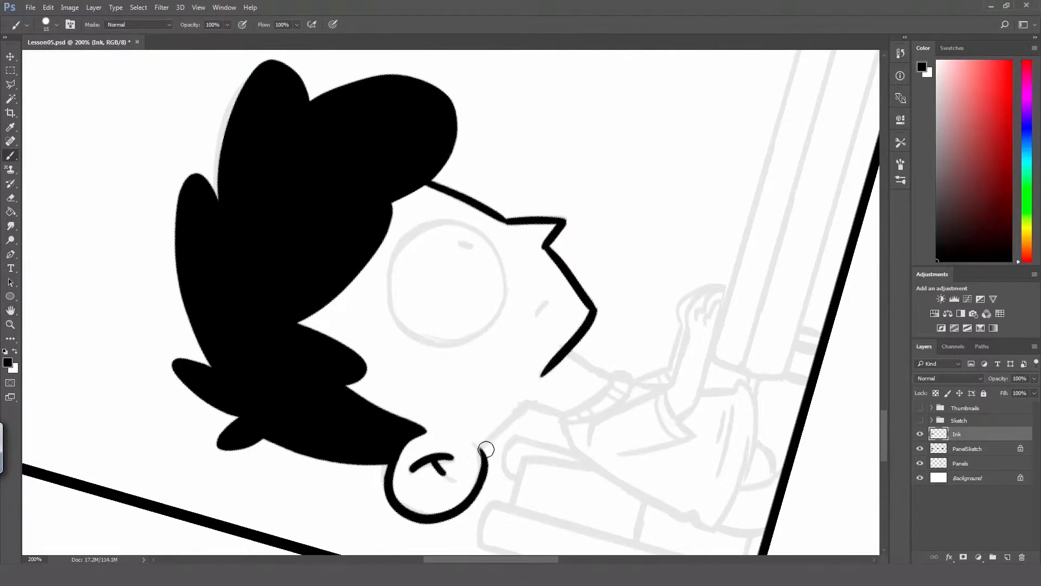
# Ink the line running from the bottom of the ear to the back of the neck.
pyautogui.moveTo(479, 449); pyautogui.dragTo(536, 400)
pyautogui.hotkey('ctrl', 'z')
pyautogui.moveTo(482, 448); pyautogui.dragTo(525, 405)
pyautogui.hotkey('ctrl', 'z')
pyautogui.moveTo(481, 449); pyautogui.dragTo(529, 402)
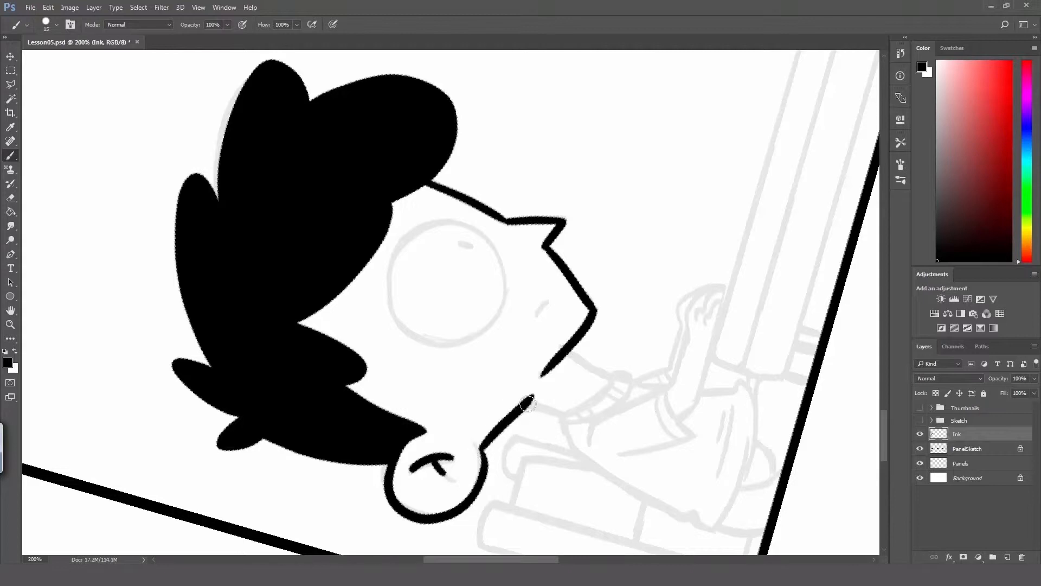
# Ink the back and front edges of the neck and the dark wedge beneath the jaw.
pyautogui.press('r')
pyautogui.moveTo(581, 329); pyautogui.dragTo(472, 426)
pyautogui.press('h')
pyautogui.moveTo(371, 407)
pyautogui.mouseDown()
pyautogui.moveTo(549, 340)
pyautogui.moveTo(532, 353)
pyautogui.moveTo(544, 360)
pyautogui.mouseUp()
pyautogui.press('e')
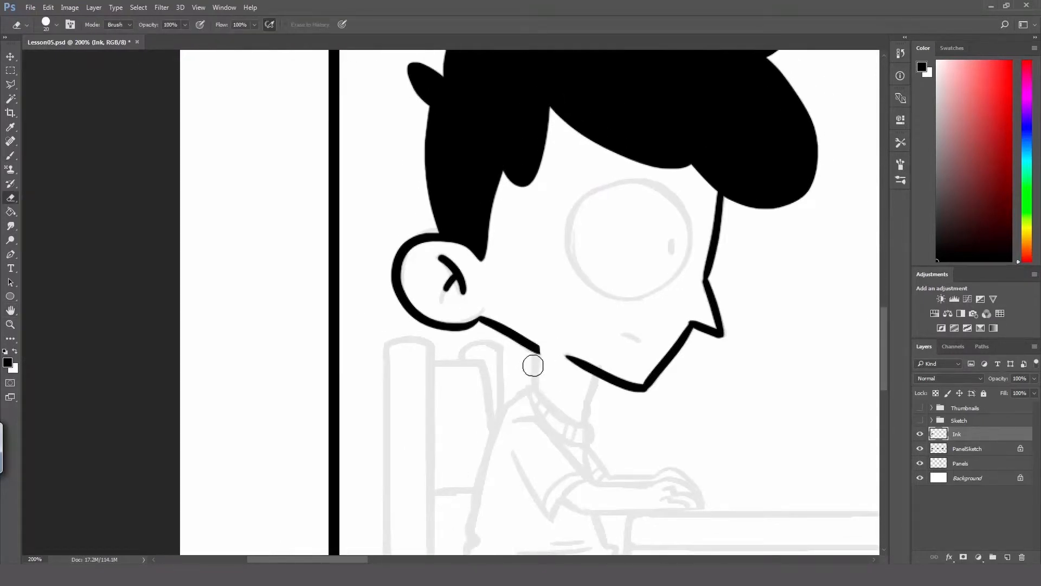
pyautogui.press('b')
pyautogui.moveTo(539, 348); pyautogui.dragTo(539, 387)
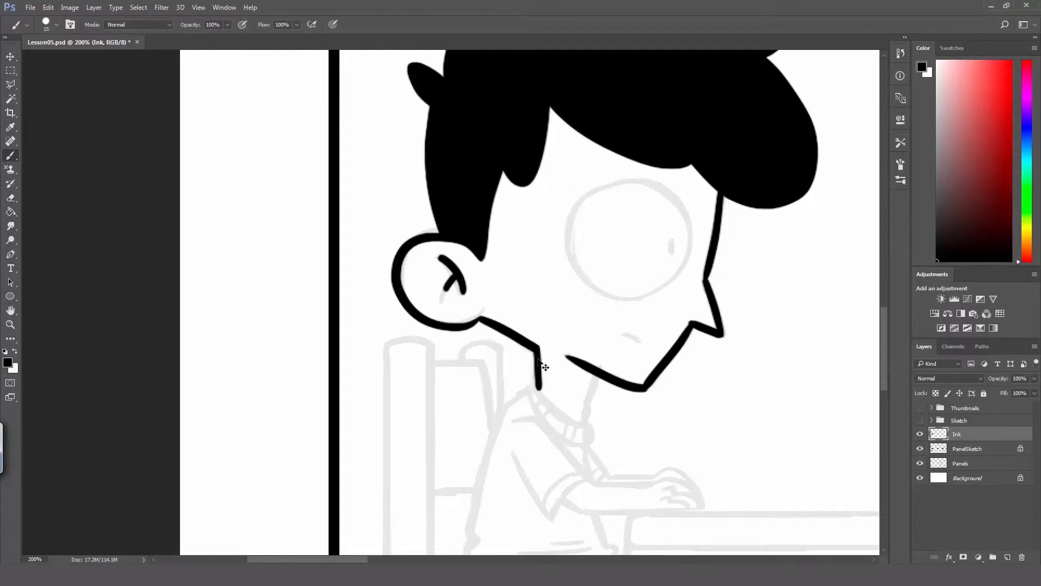
pyautogui.hotkey('ctrl', 'z')
pyautogui.moveTo(537, 347); pyautogui.dragTo(539, 387)
pyautogui.moveTo(584, 417); pyautogui.dragTo(592, 365)
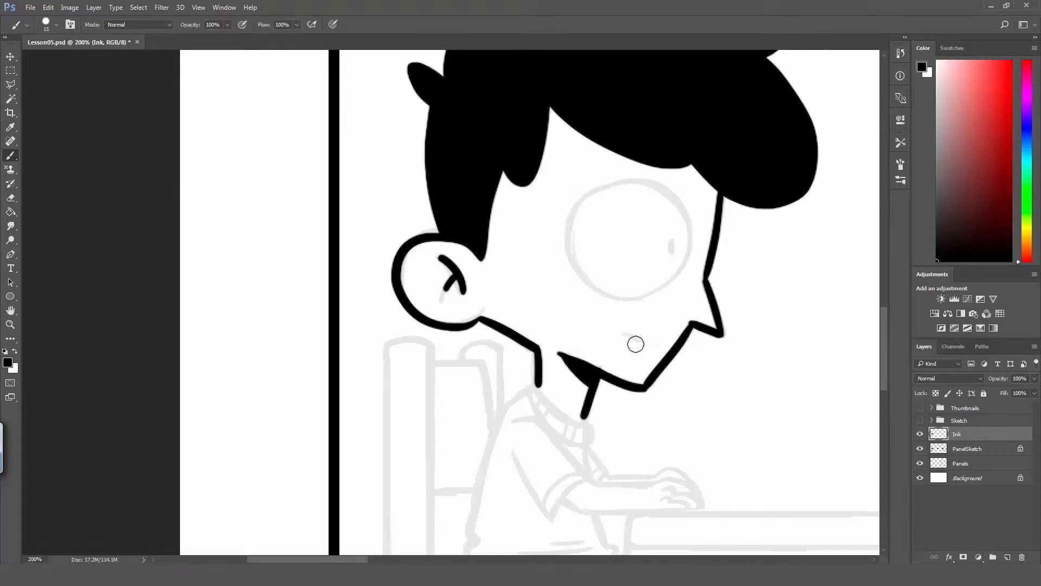
# Ink the short mouth stroke and the round outline of the eye, retrying the circle until it fits.
pyautogui.moveTo(624, 333); pyautogui.dragTo(644, 348)
pyautogui.press('h')
pyautogui.moveTo(583, 278); pyautogui.dragTo(572, 304)
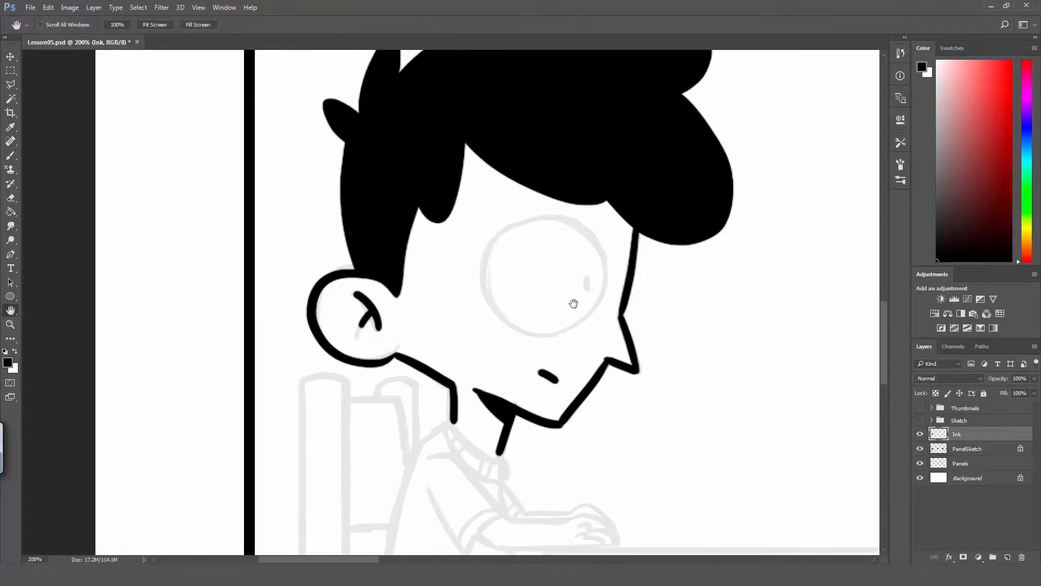
pyautogui.press('b')
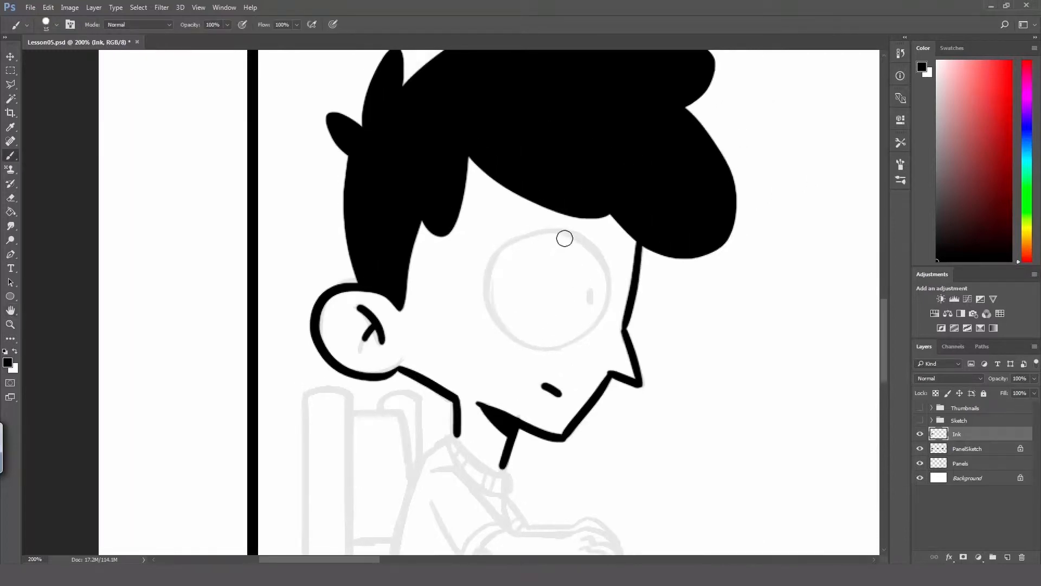
pyautogui.moveTo(565, 238)
pyautogui.mouseDown()
pyautogui.moveTo(588, 262)
pyautogui.moveTo(561, 255)
pyautogui.moveTo(576, 236)
pyautogui.moveTo(573, 338)
pyautogui.mouseUp()
pyautogui.hotkey('ctrl', 'z')
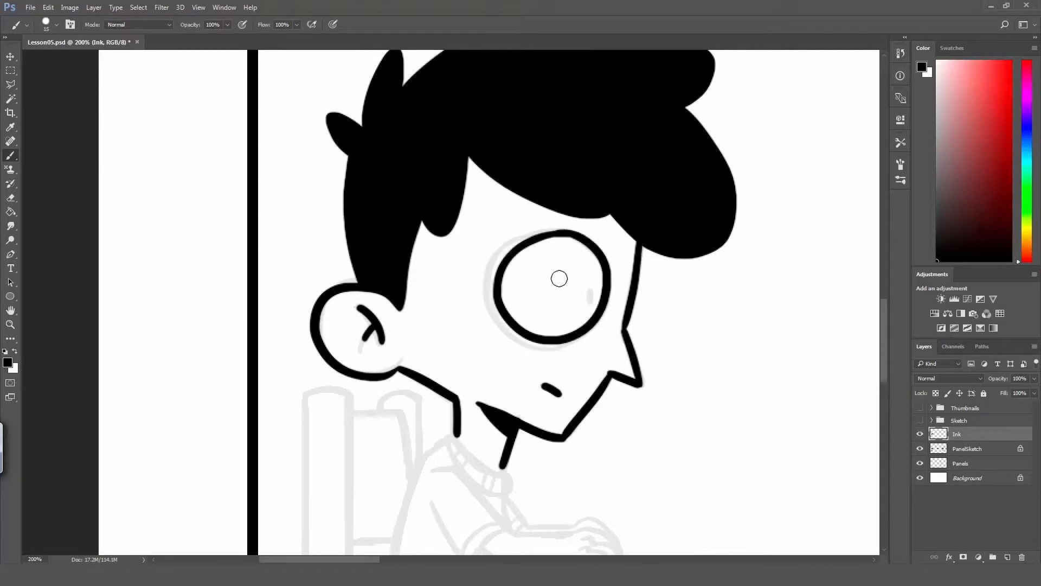
# Select the inked eye outline with a polygonal lasso, nudge it slightly down to match the sketch, and clear the selection.
pyautogui.press('l')
pyautogui.click(607, 233)
pyautogui.click(619, 255)
pyautogui.click(619, 291)
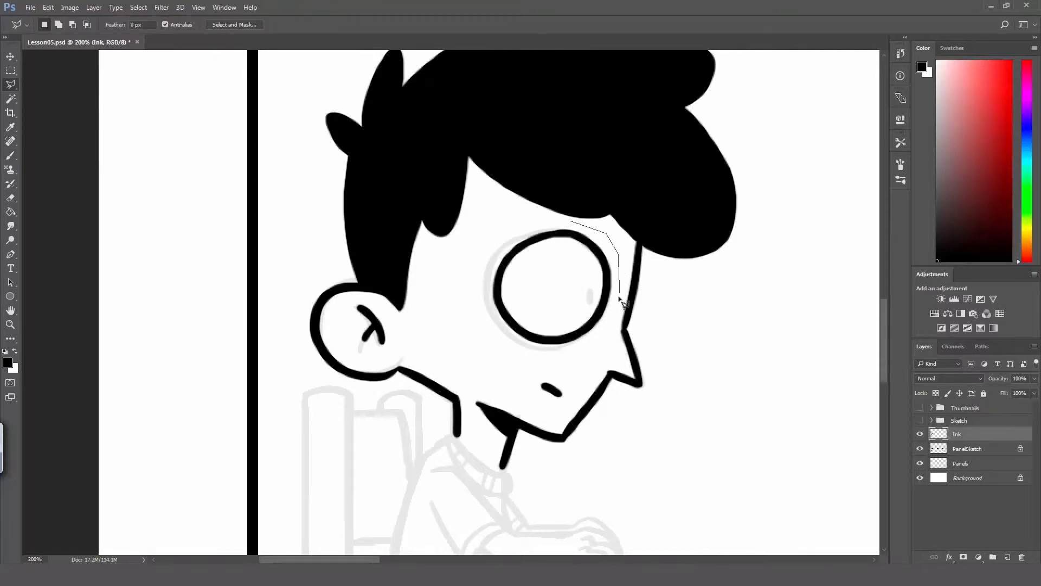
pyautogui.click(614, 329)
pyautogui.click(554, 365)
pyautogui.click(499, 347)
pyautogui.click(476, 296)
pyautogui.click(477, 277)
pyautogui.click(487, 240)
pyautogui.click(570, 224)
pyautogui.press('v')
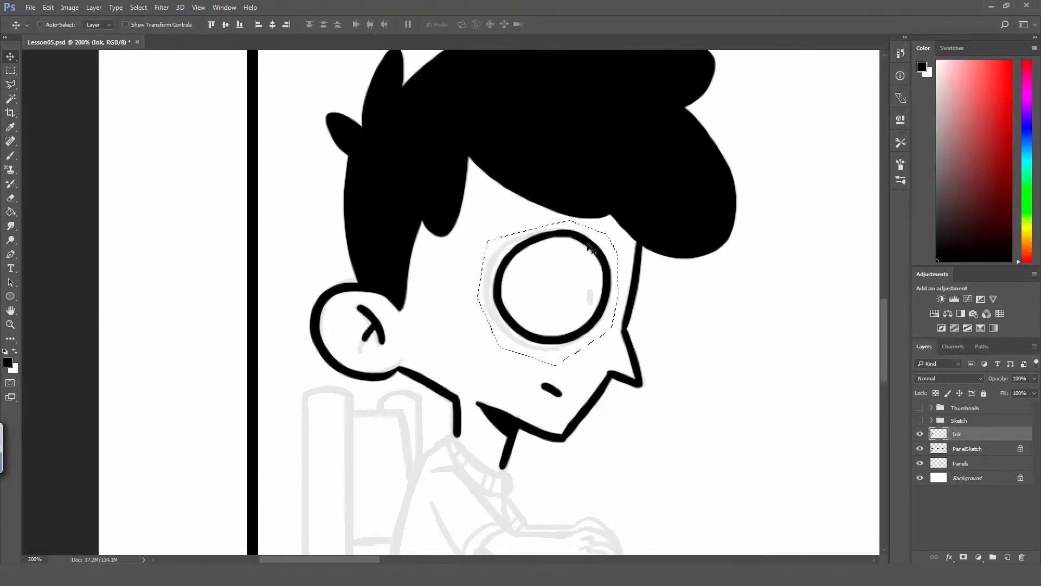
pyautogui.moveTo(581, 246); pyautogui.dragTo(588, 252)
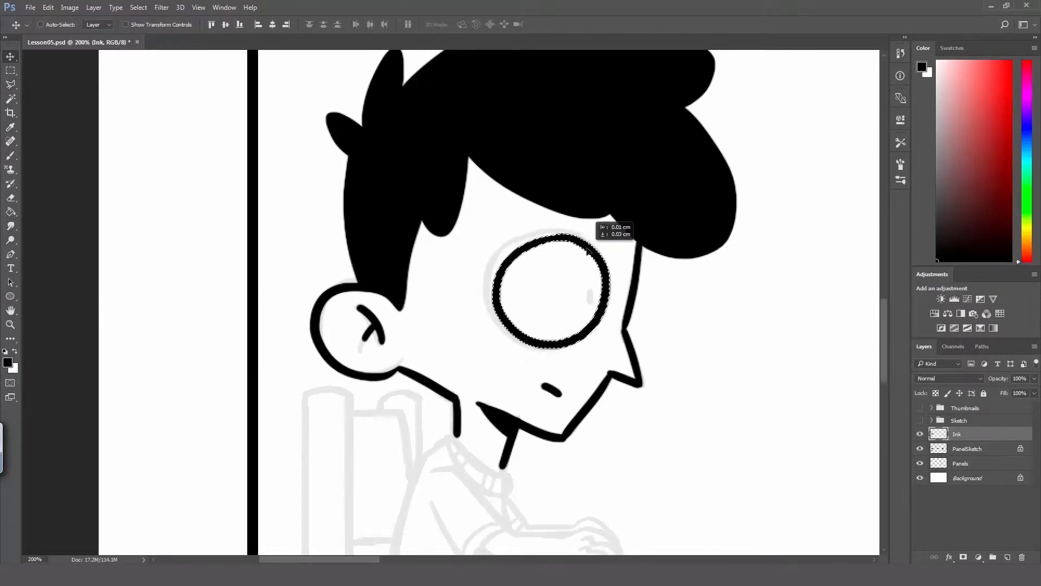
pyautogui.hotkey('ctrl', 'd')
# Ink the small oval pupil near the front edge inside the eye.
pyautogui.press('b')
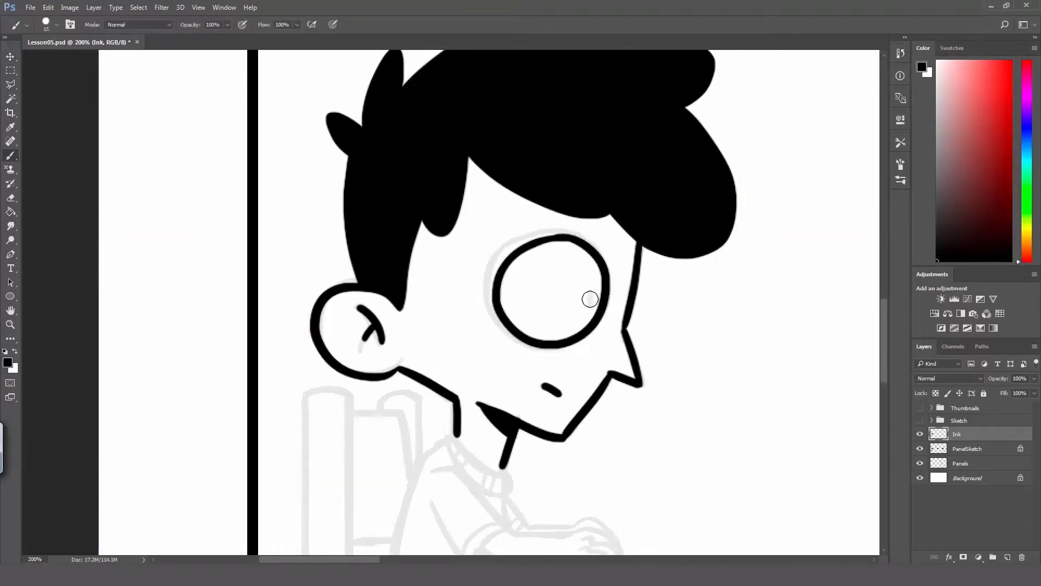
pyautogui.moveTo(590, 295); pyautogui.dragTo(591, 303)
pyautogui.hotkey('ctrl', 'z')
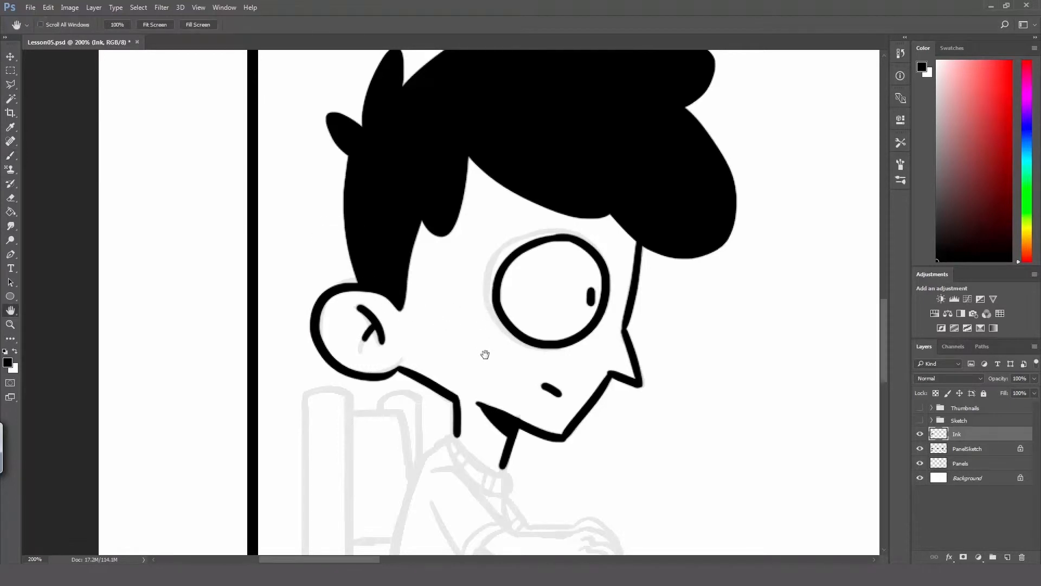
# Ink the curved neckline at the base of the neck and the back edge of the shirt down to the hem.
pyautogui.moveTo(484, 354); pyautogui.dragTo(495, 279)
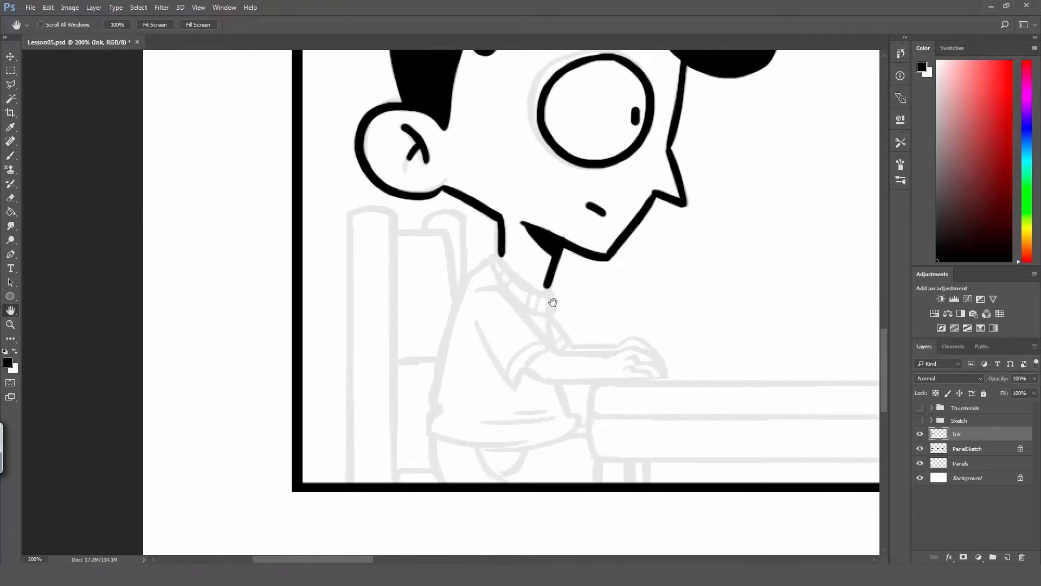
pyautogui.moveTo(553, 303); pyautogui.dragTo(544, 311)
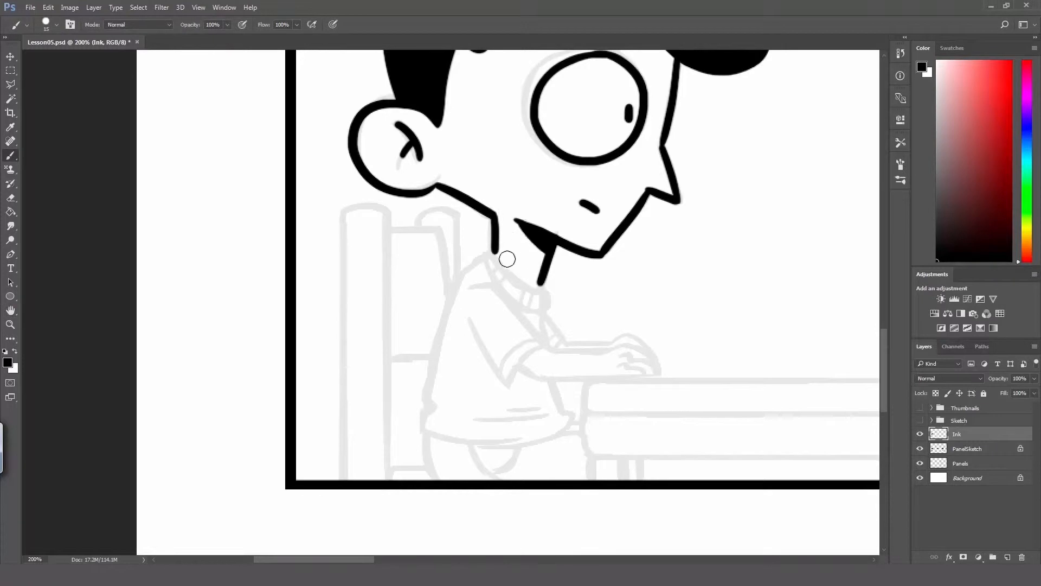
pyautogui.moveTo(495, 250); pyautogui.dragTo(541, 282)
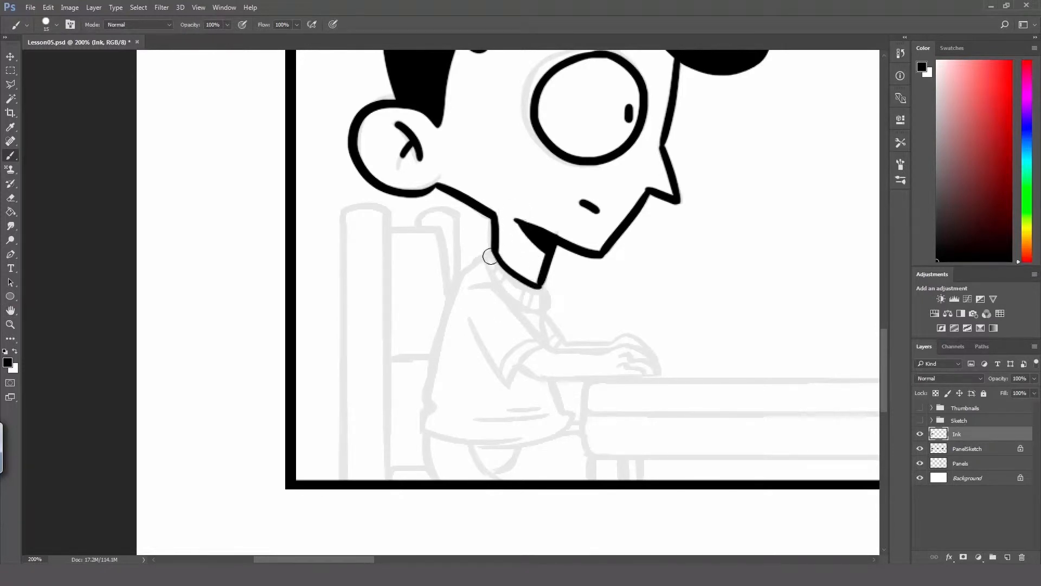
pyautogui.moveTo(463, 273)
pyautogui.mouseDown()
pyautogui.moveTo(495, 250)
pyautogui.moveTo(442, 328)
pyautogui.moveTo(426, 431)
pyautogui.mouseUp()
pyautogui.hotkey('ctrl', 'z')
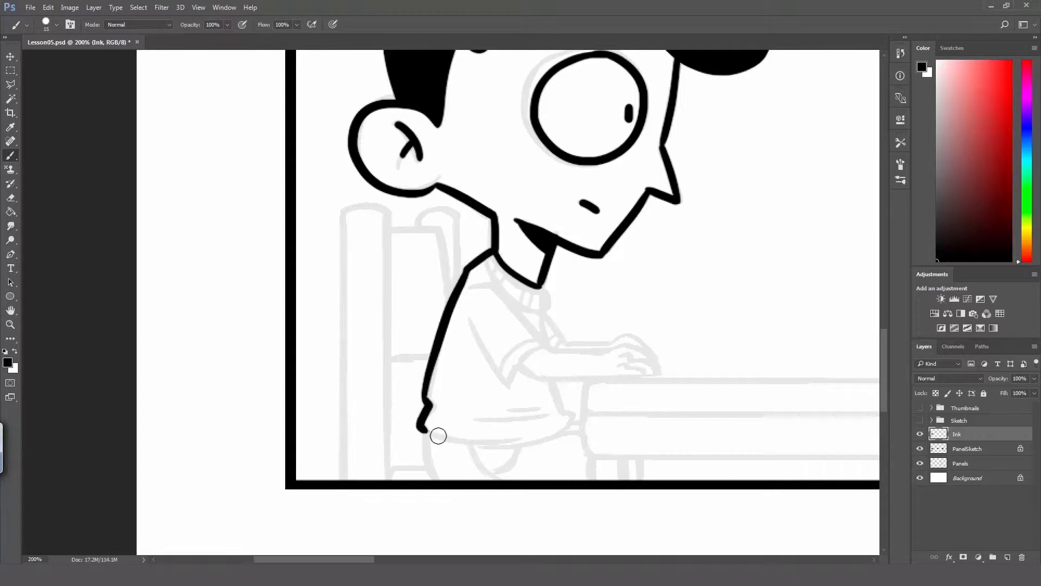
# Ink the lower front edge of the shirt and the curved hem joining it to the back.
pyautogui.moveTo(552, 383); pyautogui.dragTo(567, 428)
pyautogui.press('r')
pyautogui.moveTo(656, 374); pyautogui.dragTo(630, 283)
pyautogui.press('b')
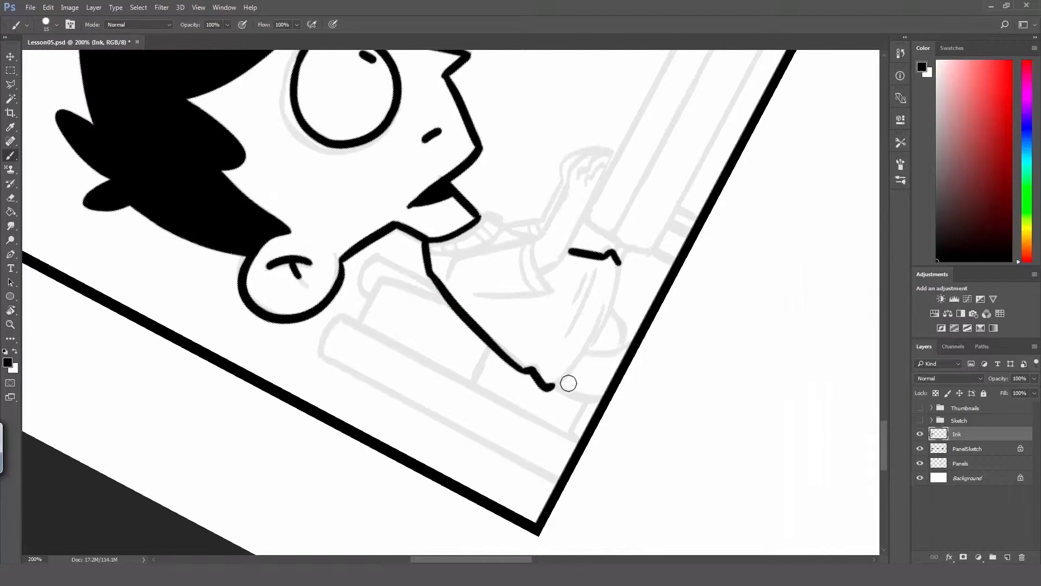
pyautogui.moveTo(549, 388); pyautogui.dragTo(620, 278)
pyautogui.hotkey('ctrl', 'z')
pyautogui.moveTo(554, 384); pyautogui.dragTo(619, 271)
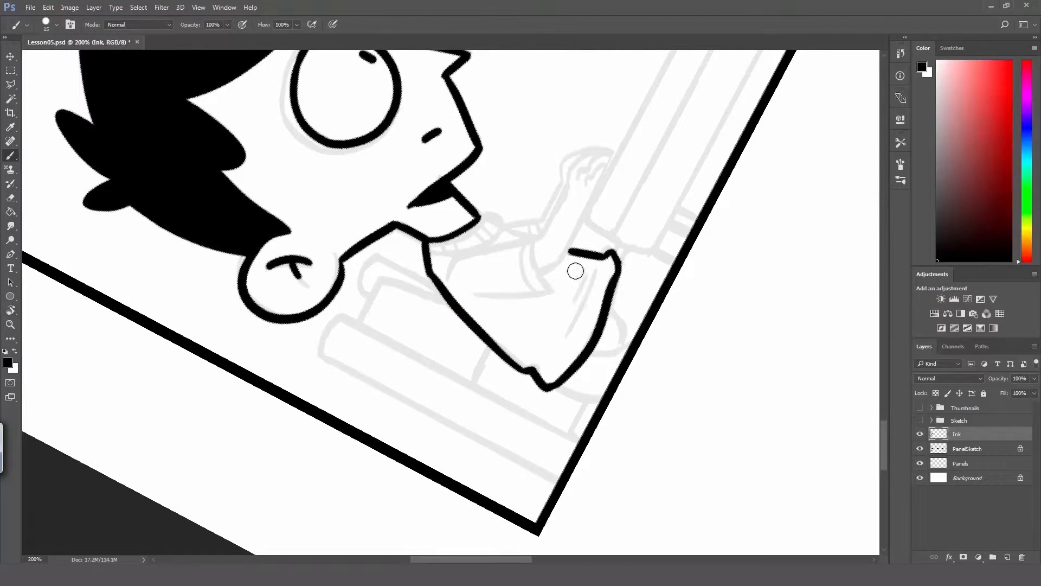
# Ink the collar's front edge, the short chest line below it, and the upper edge of the near sleeve.
pyautogui.press('r')
pyautogui.moveTo(509, 183)
pyautogui.mouseDown()
pyautogui.moveTo(516, 280)
pyautogui.moveTo(539, 273)
pyautogui.moveTo(553, 322)
pyautogui.mouseUp()
pyautogui.press('b')
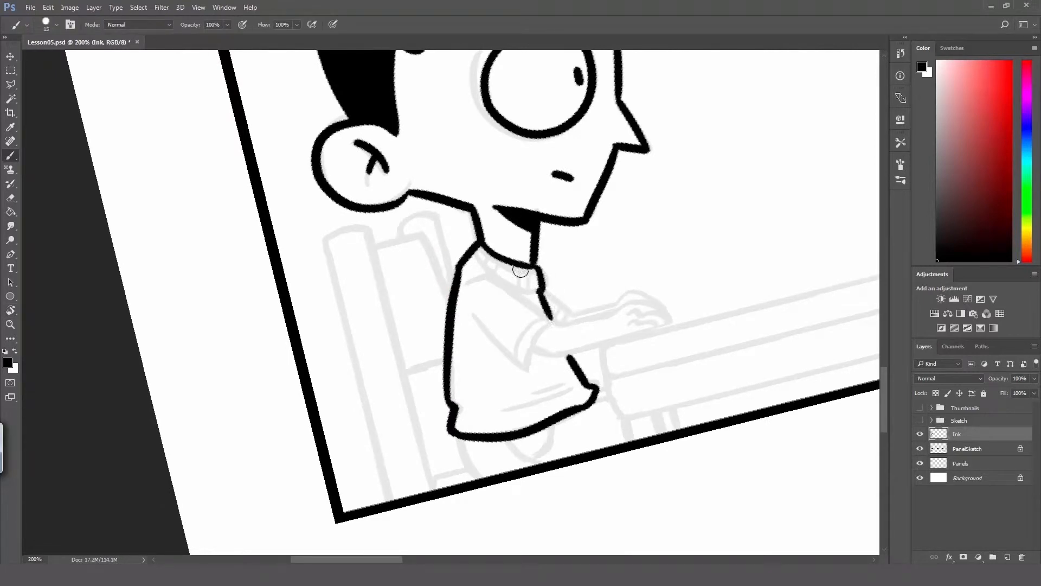
pyautogui.moveTo(472, 286); pyautogui.dragTo(499, 279)
pyautogui.moveTo(470, 283)
pyautogui.mouseDown()
pyautogui.moveTo(492, 274)
pyautogui.moveTo(551, 322)
pyautogui.mouseUp()
pyautogui.hotkey('ctrl', 'z')
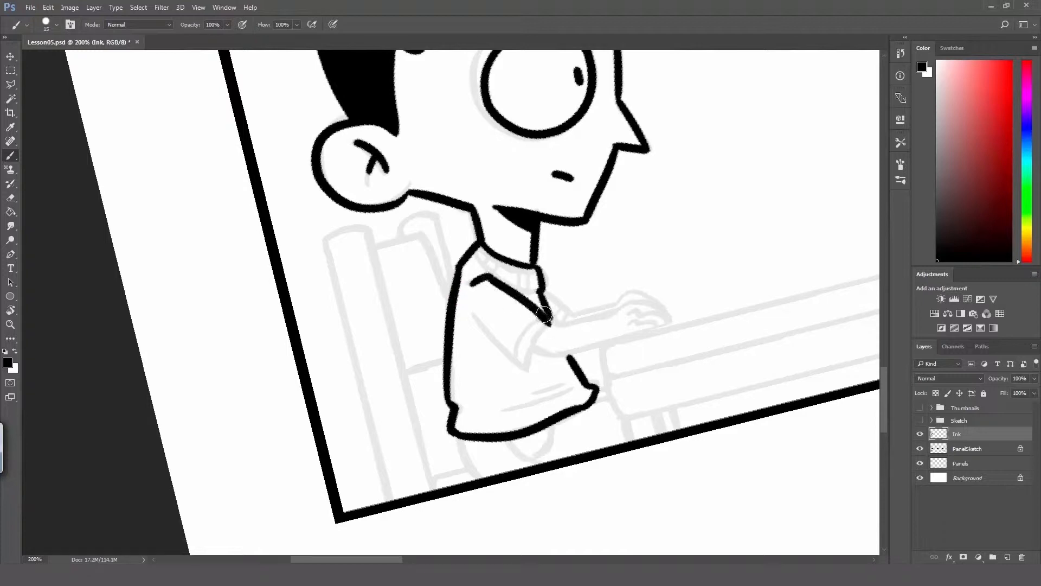
pyautogui.hotkey('ctrl', 'z')
pyautogui.moveTo(490, 278); pyautogui.dragTo(551, 322)
pyautogui.hotkey('ctrl', 'z')
pyautogui.hotkey('ctrl', 'z')
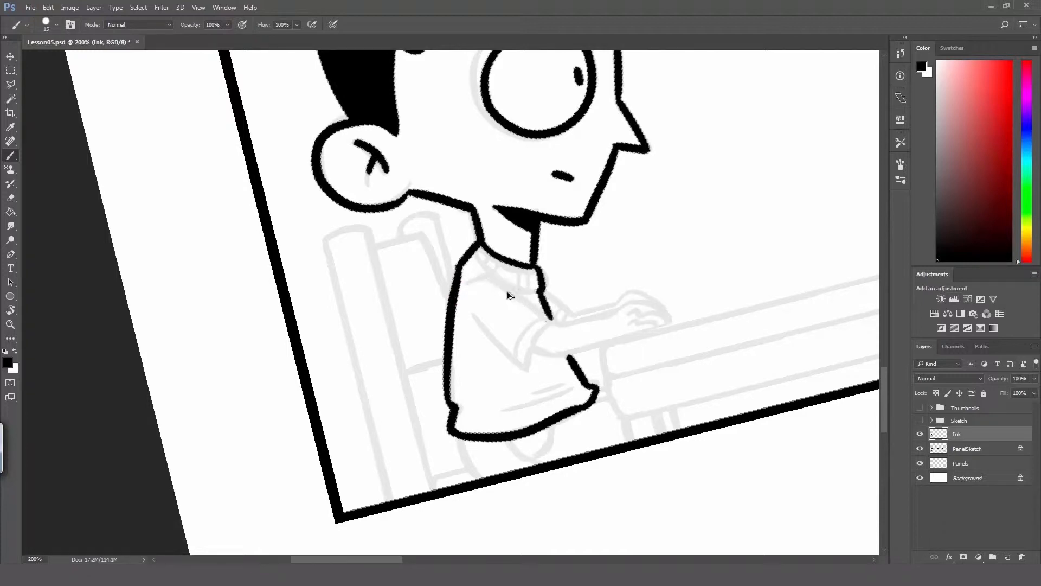
pyautogui.moveTo(486, 282); pyautogui.dragTo(554, 326)
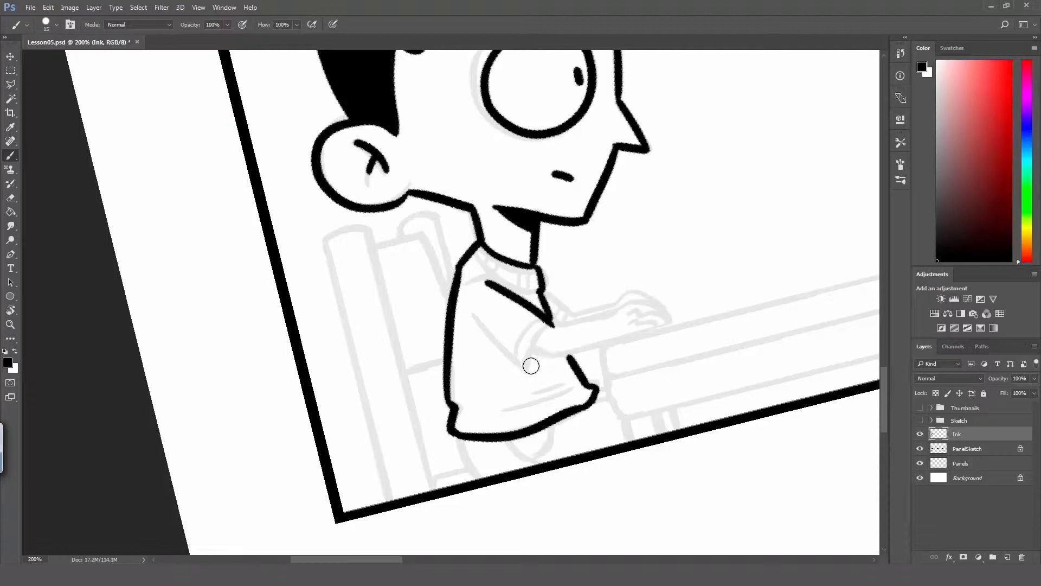
# Ink the slanted opening edge of the near sleeve from the end of its upper line.
pyautogui.moveTo(529, 368)
pyautogui.mouseDown()
pyautogui.moveTo(554, 331)
pyautogui.moveTo(529, 372)
pyautogui.mouseUp()
pyautogui.hotkey('ctrl', 'z')
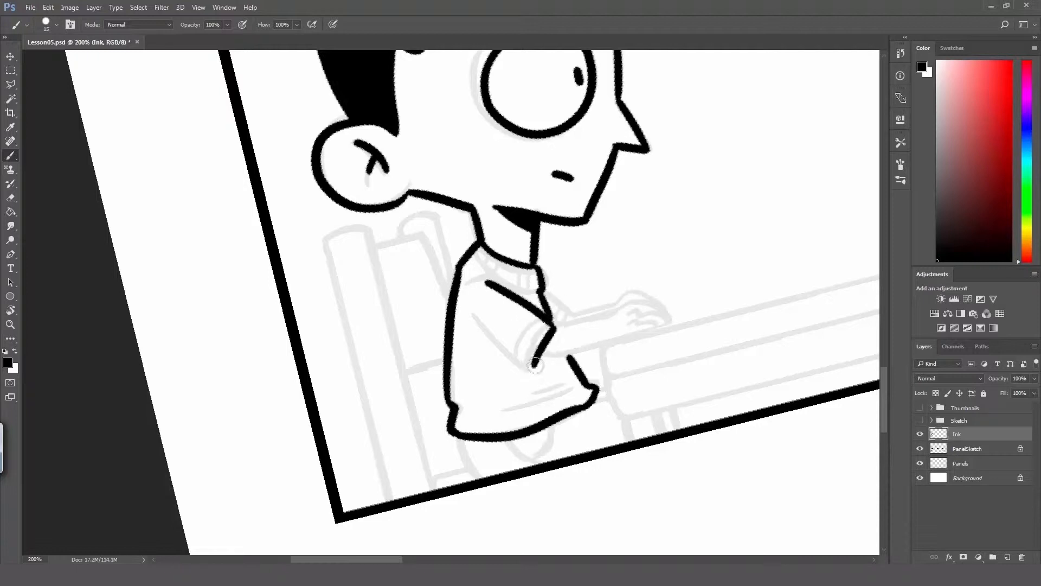
pyautogui.hotkey('ctrl', 'z')
pyautogui.moveTo(553, 328); pyautogui.dragTo(528, 375)
# Ink the underside of the near sleeve up to the corner of its opening, retrying the stroke until it fits.
pyautogui.moveTo(481, 330); pyautogui.dragTo(529, 374)
pyautogui.hotkey('ctrl', 'z')
pyautogui.moveTo(481, 330); pyautogui.dragTo(527, 371)
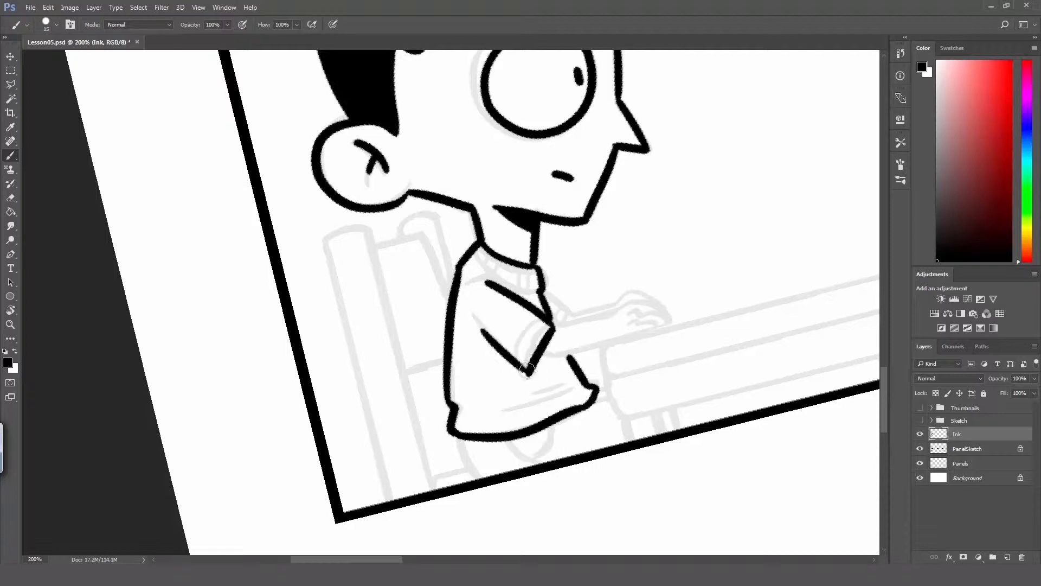
pyautogui.hotkey('ctrl', 'z')
pyautogui.moveTo(482, 330); pyautogui.dragTo(530, 373)
pyautogui.hotkey('ctrl', 'z')
pyautogui.moveTo(485, 333); pyautogui.dragTo(529, 374)
# Ink the cuff line parallel to the near sleeve's opening and a short crease mark at the shoulder.
pyautogui.press('e')
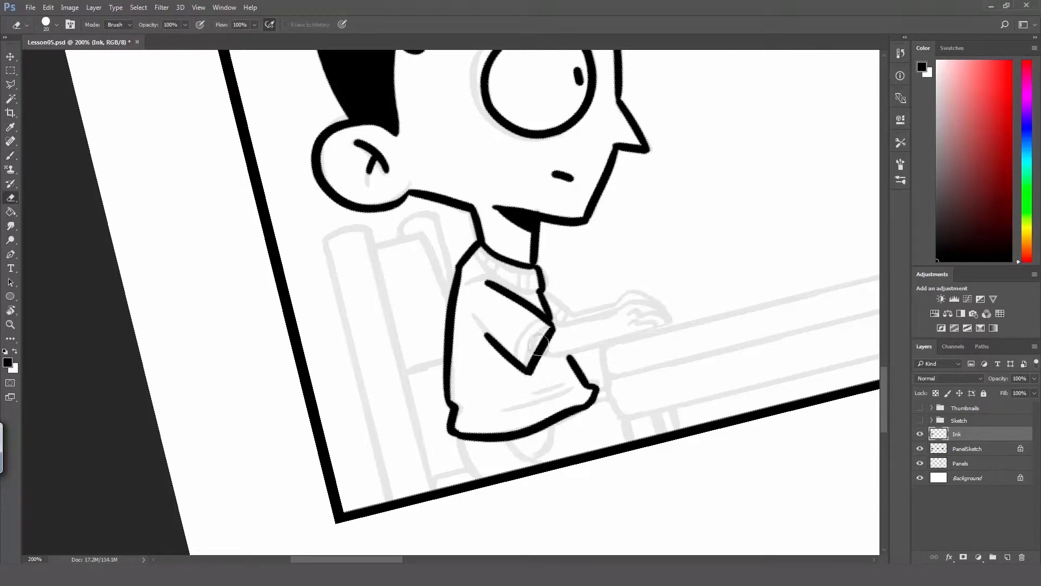
pyautogui.press('b')
pyautogui.moveTo(523, 362); pyautogui.dragTo(549, 323)
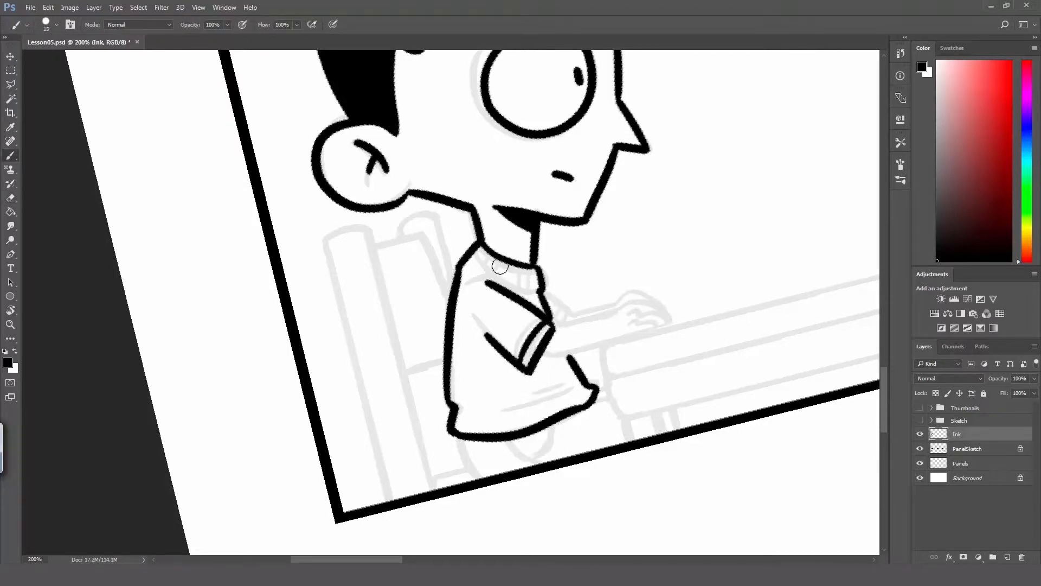
pyautogui.moveTo(476, 289); pyautogui.dragTo(470, 299)
# Ink the lower edge of the collar band and its short ribbing lines.
pyautogui.moveTo(481, 257); pyautogui.dragTo(536, 271)
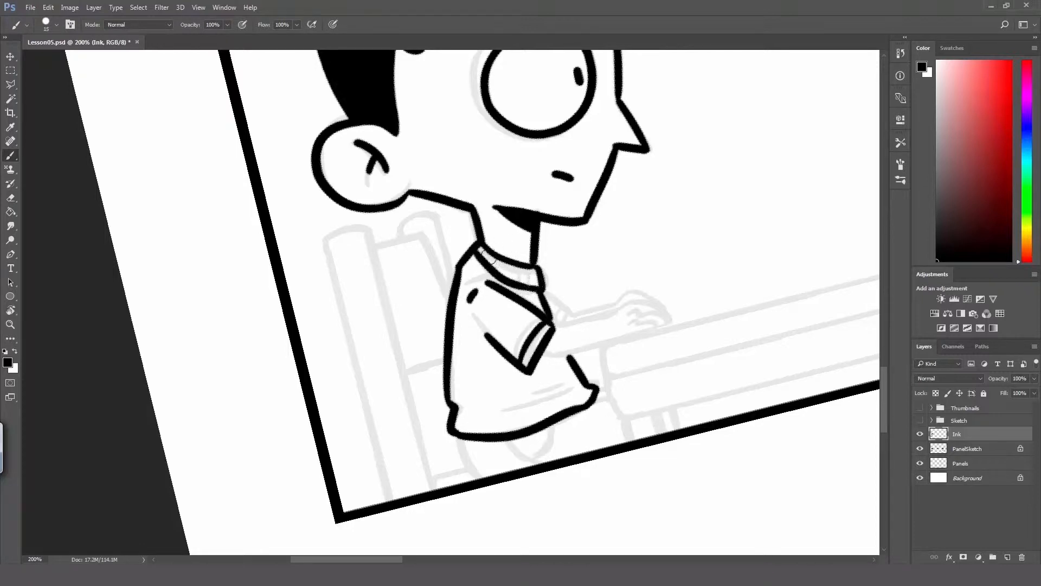
pyautogui.moveTo(524, 283)
pyautogui.mouseDown()
pyautogui.moveTo(519, 264)
pyautogui.moveTo(595, 309)
pyautogui.moveTo(534, 295)
pyautogui.moveTo(541, 301)
pyautogui.moveTo(525, 200)
pyautogui.moveTo(515, 206)
pyautogui.mouseUp()
pyautogui.hotkey('ctrl', 'z')
# Ink the upper edge of the near forearm and the back of the hand to the fingertips, retrying strokes until they fit.
pyautogui.press('r')
pyautogui.press('h')
pyautogui.press('r')
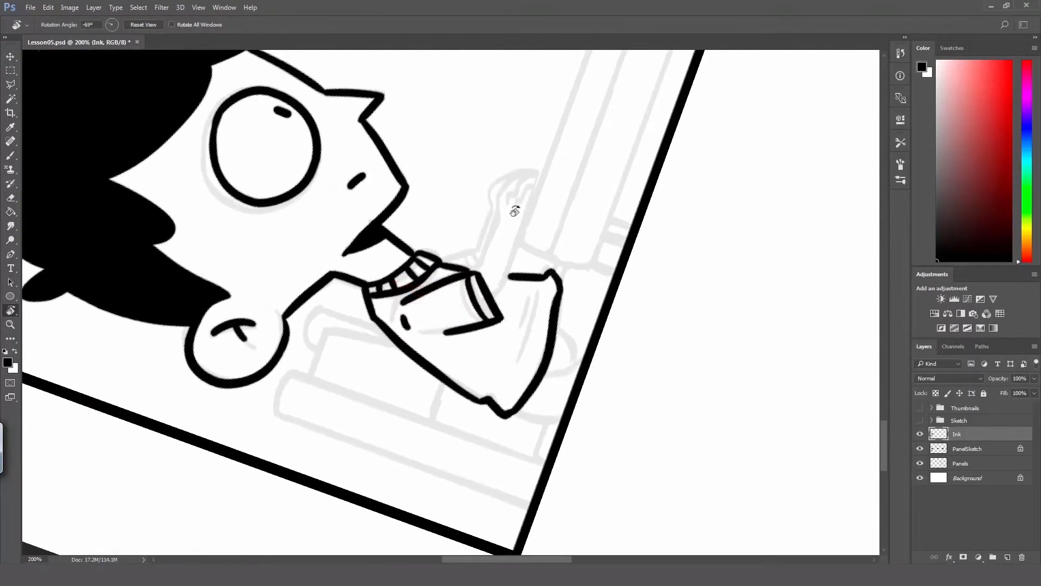
pyautogui.press('b')
pyautogui.moveTo(481, 271); pyautogui.dragTo(503, 209)
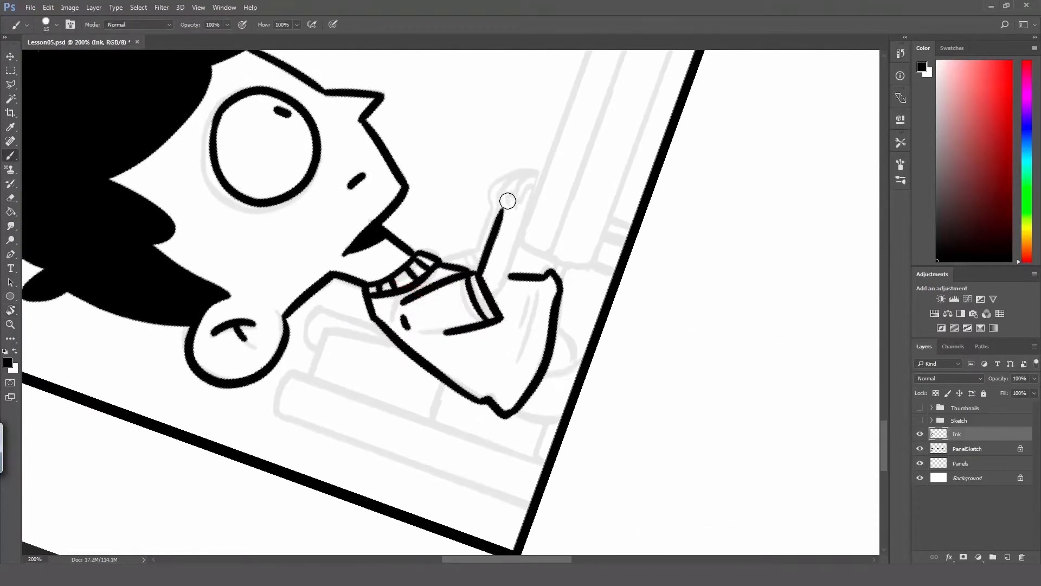
pyautogui.hotkey('ctrl', 'z')
pyautogui.moveTo(481, 273); pyautogui.dragTo(504, 204)
pyautogui.hotkey('ctrl', 'z')
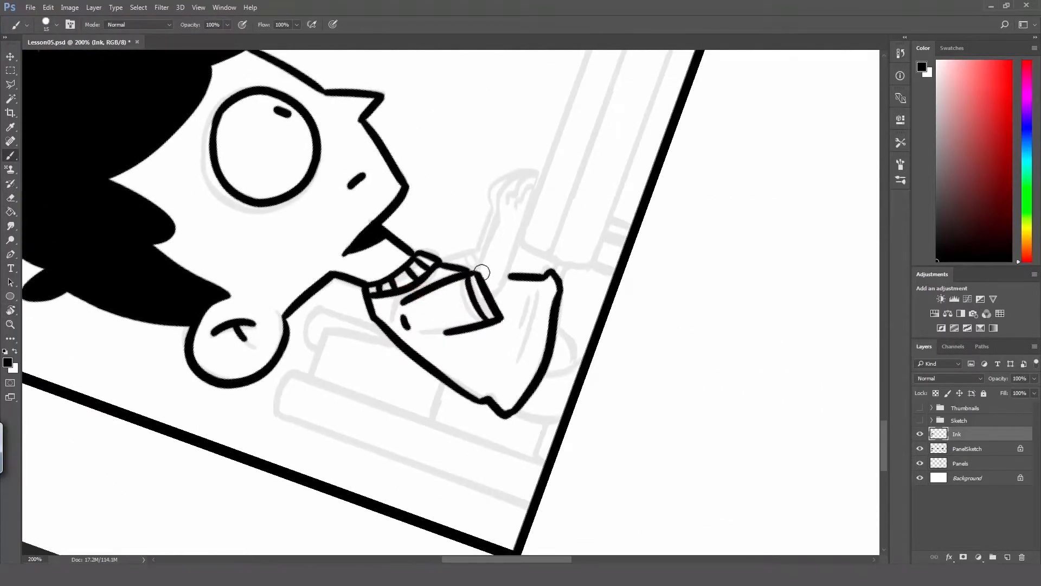
pyautogui.moveTo(479, 273); pyautogui.dragTo(502, 210)
pyautogui.hotkey('ctrl', 'z')
pyautogui.moveTo(479, 273)
pyautogui.mouseDown()
pyautogui.moveTo(515, 181)
pyautogui.moveTo(503, 190)
pyautogui.moveTo(534, 174)
pyautogui.mouseUp()
pyautogui.hotkey('ctrl', 'z')
pyautogui.hotkey('ctrl', 'z')
pyautogui.moveTo(498, 205); pyautogui.dragTo(535, 173)
pyautogui.hotkey('ctrl', 'z')
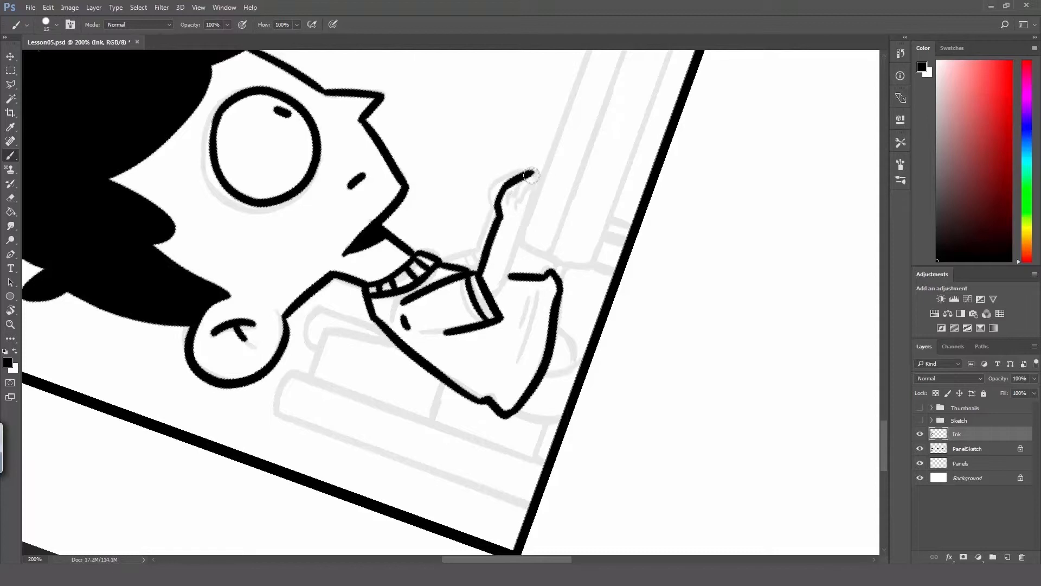
pyautogui.moveTo(531, 173); pyautogui.dragTo(538, 175)
# Ink the underside of the near forearm from the sleeve opening to the fingertips, closing the hand shape.
pyautogui.click(498, 297)
pyautogui.moveTo(500, 290); pyautogui.dragTo(534, 203)
pyautogui.hotkey('ctrl', 'z')
pyautogui.moveTo(501, 292); pyautogui.dragTo(535, 187)
pyautogui.hotkey('ctrl', 'z')
pyautogui.moveTo(501, 292)
pyautogui.mouseDown()
pyautogui.moveTo(539, 177)
pyautogui.moveTo(563, 283)
pyautogui.moveTo(546, 330)
pyautogui.mouseUp()
pyautogui.hotkey('ctrl', 'z')
# Ink the finger lines inside the near hand.
pyautogui.press('r')
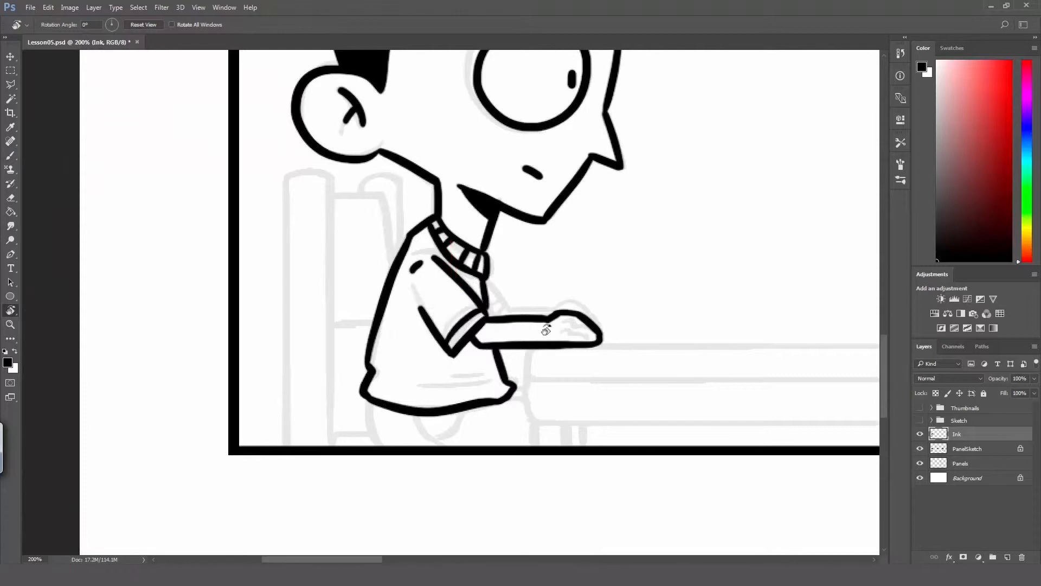
pyautogui.press('b')
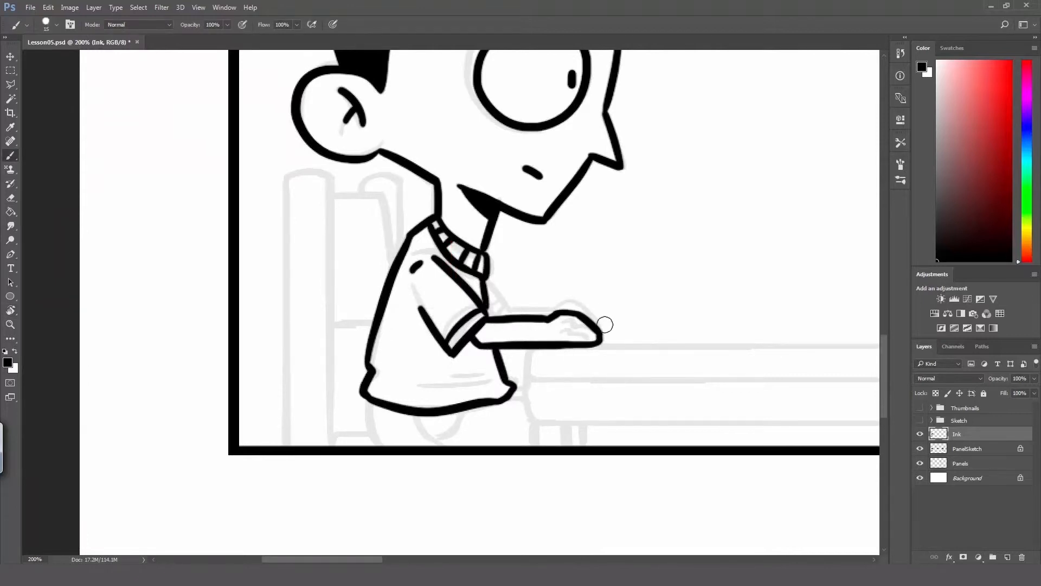
pyautogui.moveTo(560, 333); pyautogui.dragTo(588, 340)
pyautogui.hotkey('ctrl', 'z')
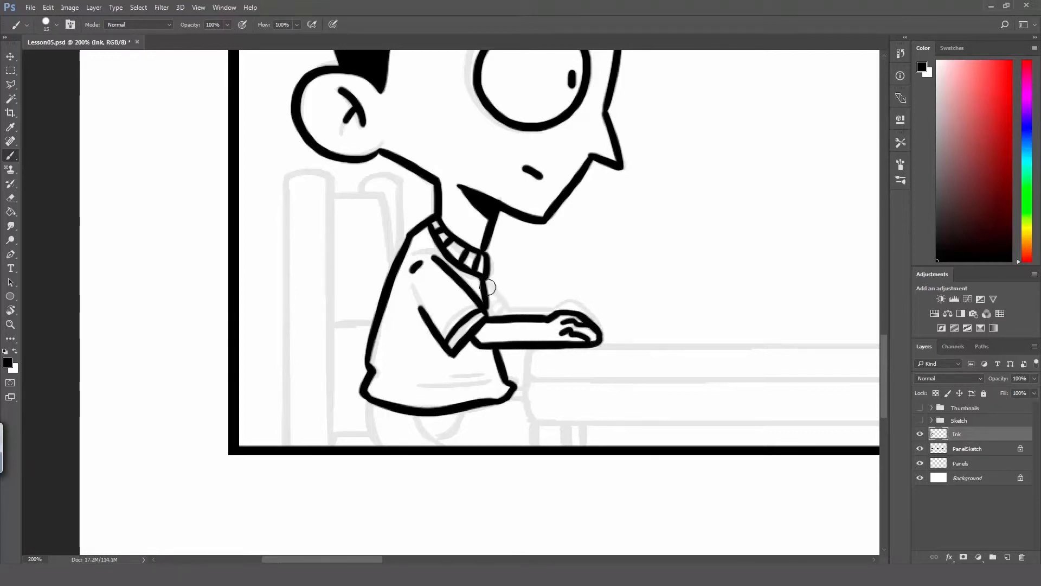
# Ink the short upper edge of the far sleeve in front of the chest.
pyautogui.moveTo(488, 284)
pyautogui.mouseDown()
pyautogui.moveTo(508, 309)
pyautogui.moveTo(487, 284)
pyautogui.moveTo(505, 305)
pyautogui.moveTo(499, 294)
pyautogui.moveTo(551, 313)
pyautogui.mouseUp()
pyautogui.hotkey('ctrl', 'z')
pyautogui.hotkey('ctrl', 'z')
pyautogui.hotkey('ctrl', 'z')
pyautogui.hotkey('ctrl', 'z')
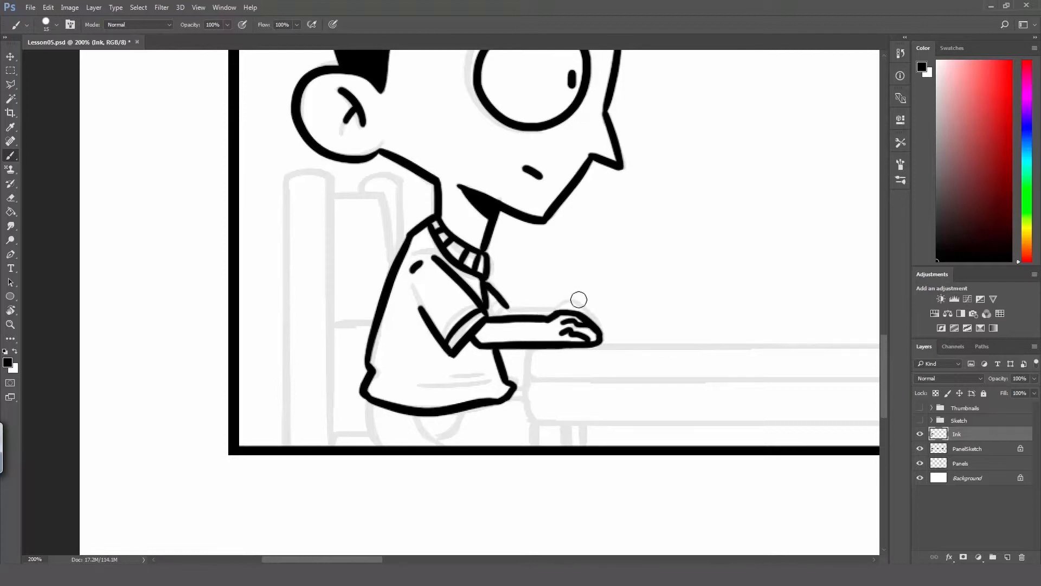
# Ink the visible upper edge of the far forearm and the outline of the far hand behind the near one.
pyautogui.press('r')
pyautogui.moveTo(564, 270); pyautogui.dragTo(499, 212)
pyautogui.press('b')
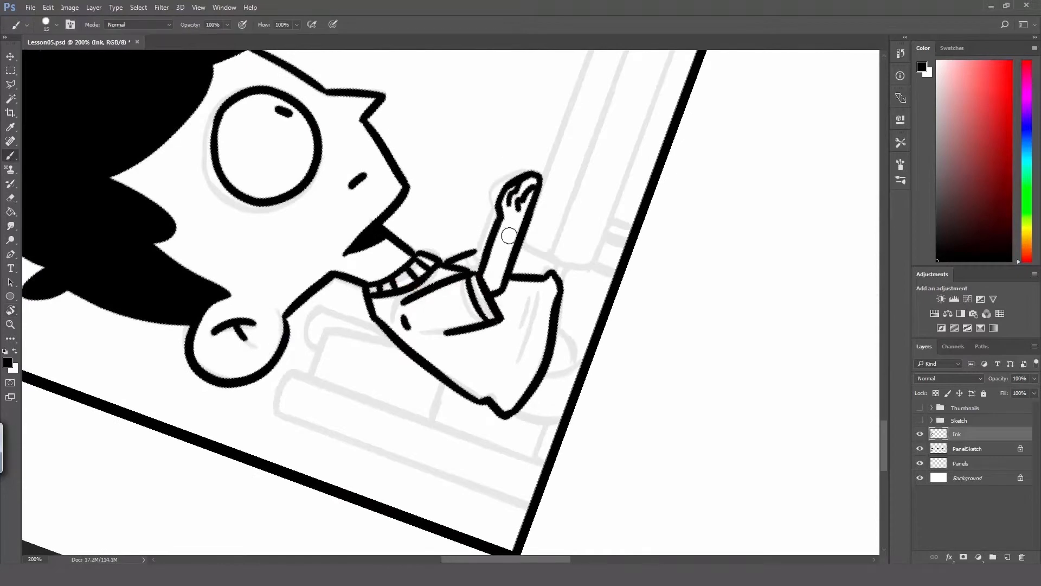
pyautogui.moveTo(476, 251)
pyautogui.mouseDown()
pyautogui.moveTo(491, 189)
pyautogui.moveTo(515, 184)
pyautogui.moveTo(495, 179)
pyautogui.mouseUp()
pyautogui.hotkey('ctrl', 'z')
pyautogui.hotkey('ctrl', 'z')
pyautogui.hotkey('ctrl', 'z')
pyautogui.hotkey('ctrl', 'z')
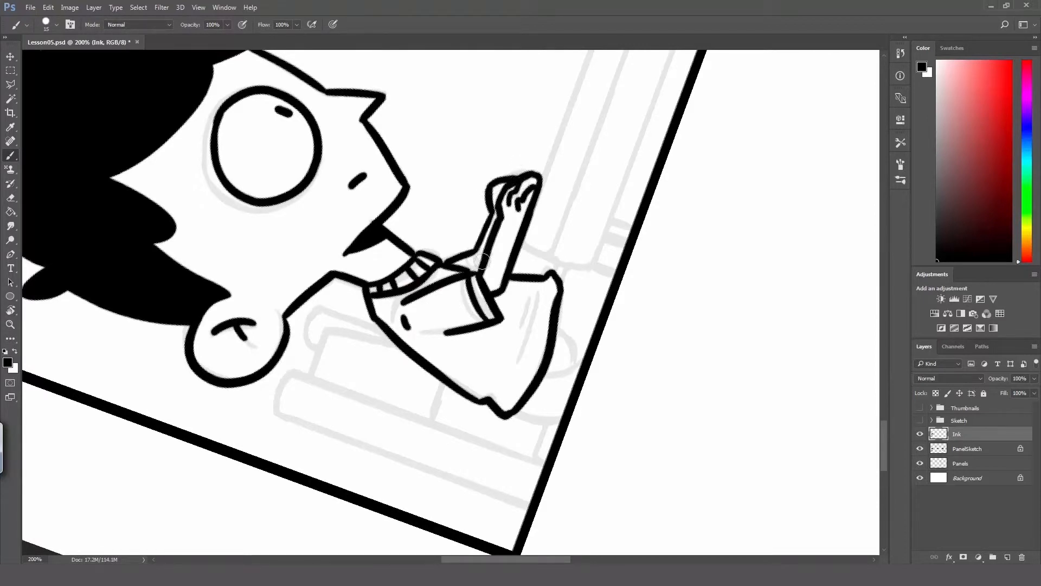
# Ink the opening and cuff lines of the far sleeve where the far forearm emerges.
pyautogui.moveTo(476, 253); pyautogui.dragTo(475, 276)
pyautogui.hotkey('ctrl', 'z')
pyautogui.hotkey('ctrl', 'z')
pyautogui.press('r')
pyautogui.moveTo(542, 237); pyautogui.dragTo(558, 354)
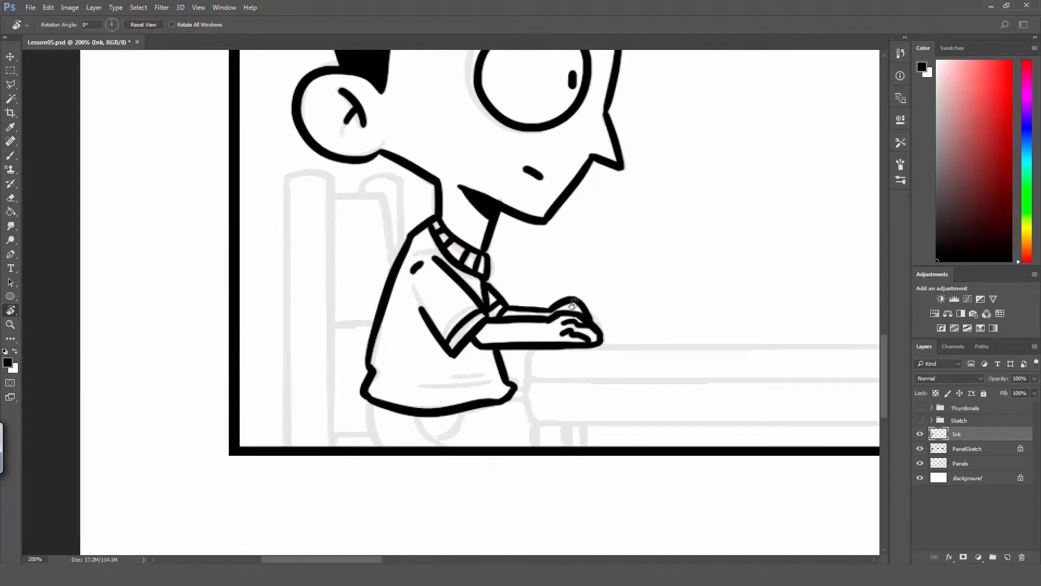
# Ink two short fold lines across the lower part of the shirt, just above the hem.
pyautogui.press('h')
pyautogui.moveTo(554, 293); pyautogui.dragTo(558, 212)
pyautogui.press('r')
pyautogui.press('b')
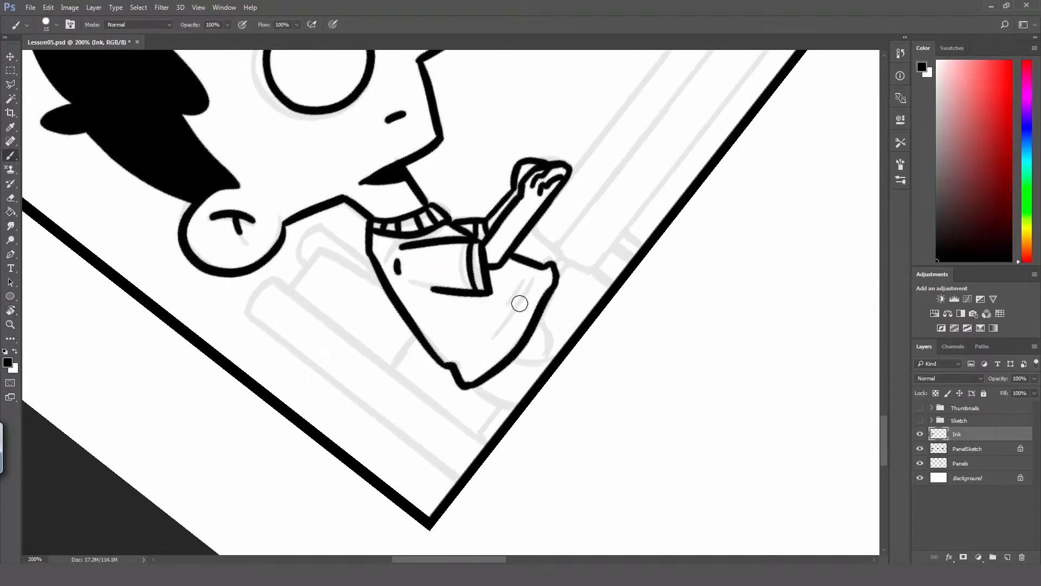
pyautogui.moveTo(488, 342); pyautogui.dragTo(529, 286)
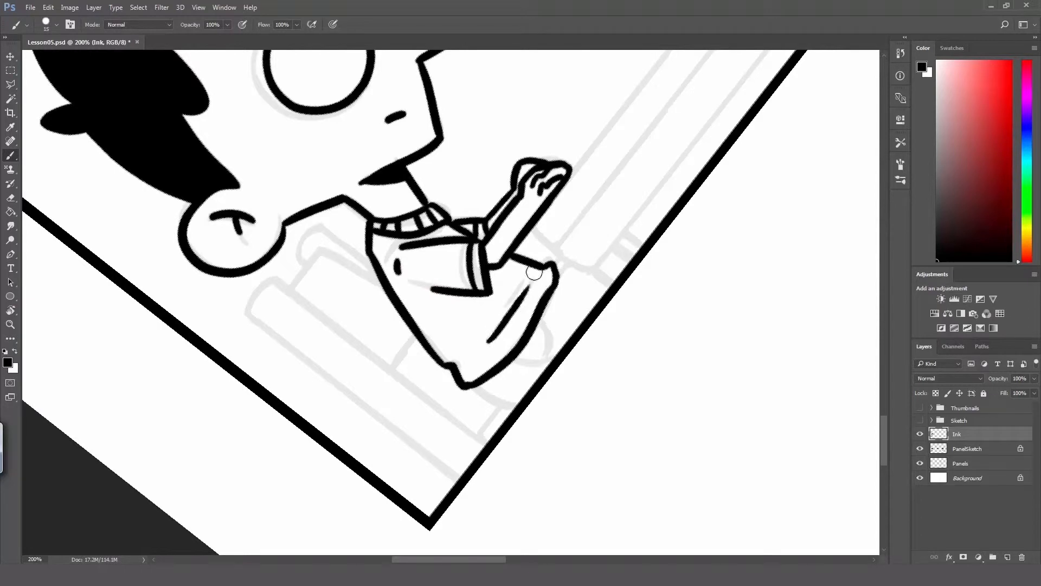
pyautogui.hotkey('ctrl', 'z')
pyautogui.moveTo(488, 341)
pyautogui.mouseDown()
pyautogui.moveTo(535, 276)
pyautogui.moveTo(503, 304)
pyautogui.moveTo(521, 284)
pyautogui.moveTo(562, 306)
pyautogui.moveTo(552, 354)
pyautogui.mouseUp()
pyautogui.hotkey('ctrl', 'z')
pyautogui.hotkey('ctrl', 'z')
pyautogui.hotkey('ctrl', 'z')
pyautogui.hotkey('ctrl', 'z')
# Ink the boy's rear contour below the shirt hem and two short lines extending from the hem's front corner.
pyautogui.press('r')
pyautogui.press('b')
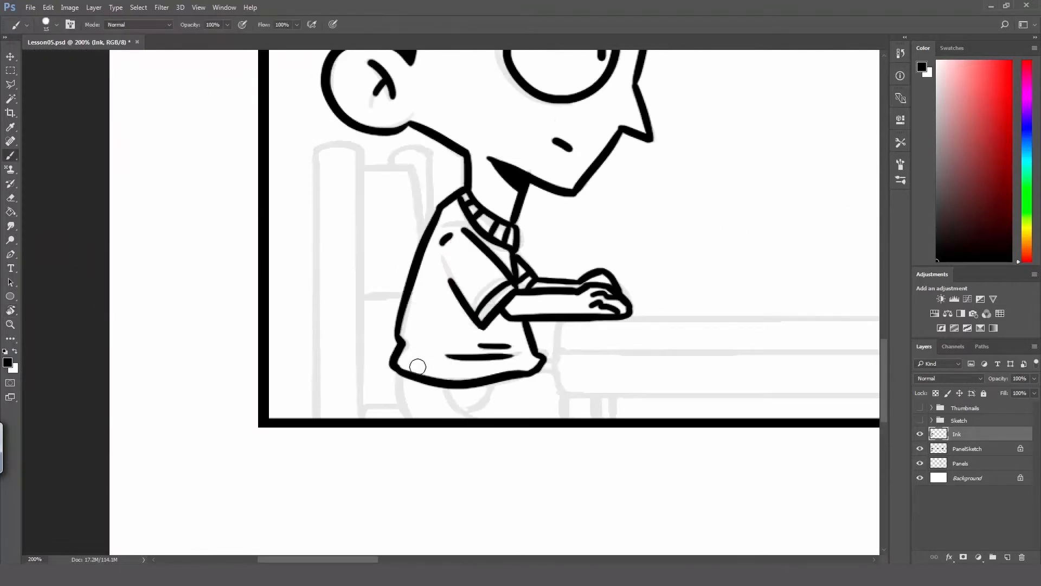
pyautogui.moveTo(401, 373)
pyautogui.mouseDown()
pyautogui.moveTo(401, 404)
pyautogui.moveTo(414, 417)
pyautogui.moveTo(398, 400)
pyautogui.moveTo(416, 424)
pyautogui.mouseUp()
pyautogui.hotkey('ctrl', 'z')
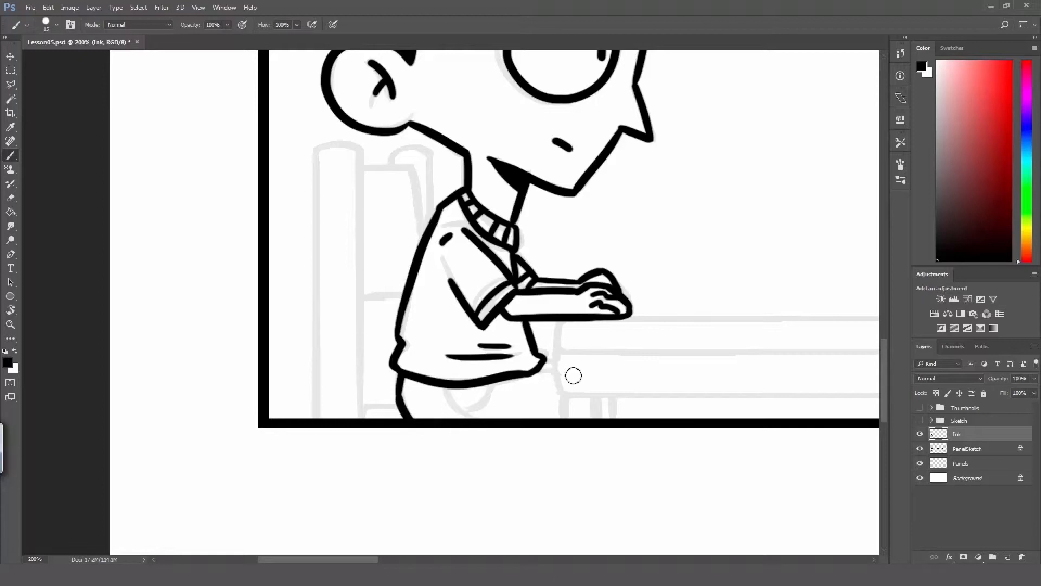
pyautogui.moveTo(537, 371); pyautogui.dragTo(555, 363)
pyautogui.hotkey('ctrl', 'z')
# Ink the curved leg lines and a small accent mark beneath the middle of the shirt hem.
pyautogui.moveTo(446, 388); pyautogui.dragTo(483, 423)
pyautogui.hotkey('ctrl', 'z')
pyautogui.hotkey('ctrl', 'z')
pyautogui.moveTo(447, 388)
pyautogui.mouseDown()
pyautogui.moveTo(475, 426)
pyautogui.moveTo(491, 378)
pyautogui.moveTo(505, 396)
pyautogui.mouseUp()
pyautogui.hotkey('ctrl', 'z')
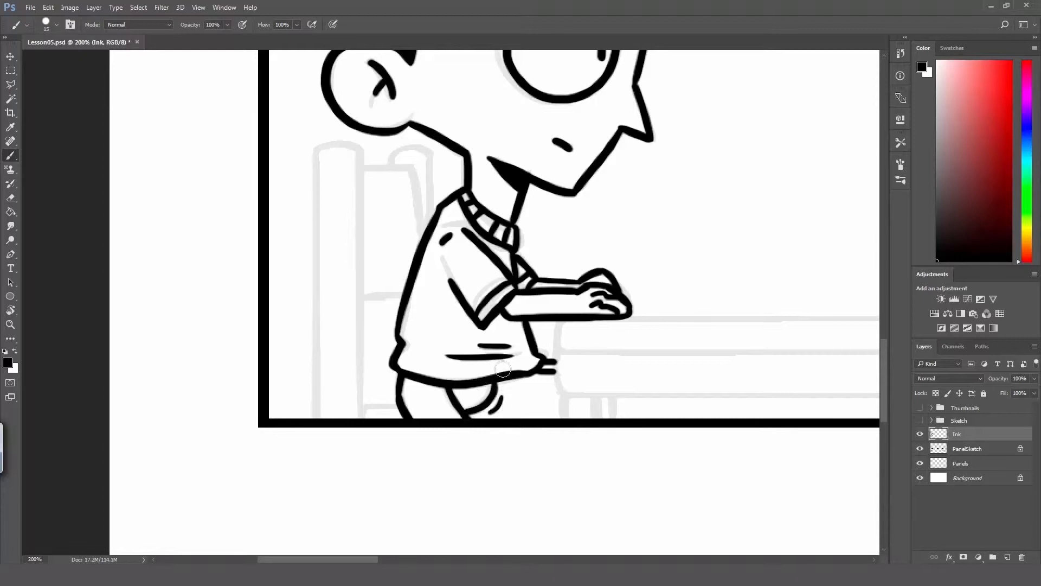
# Fill the shadow in the near sleeve's opening beside the forearm with solid black.
pyautogui.press('space')
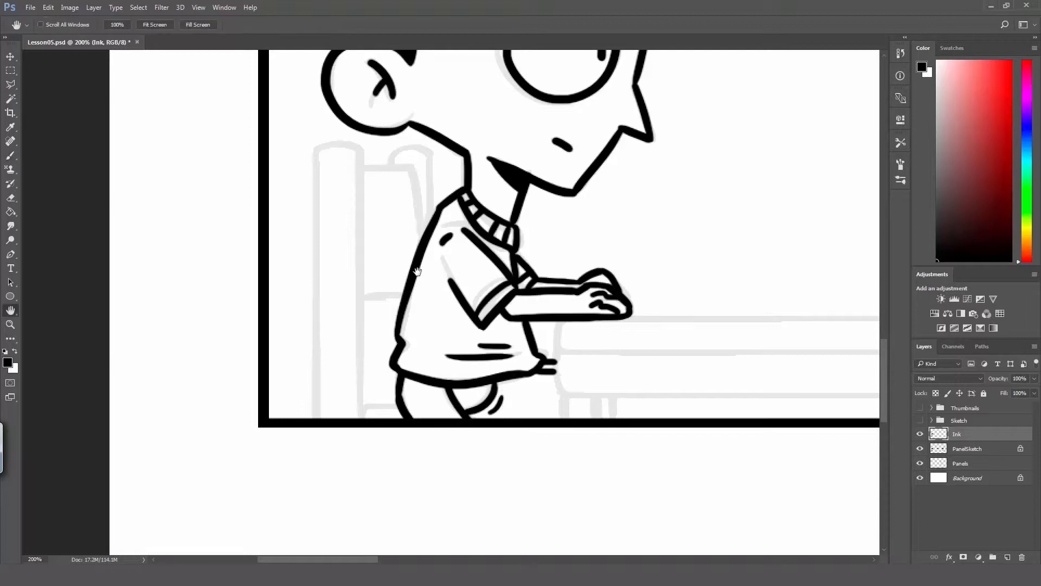
pyautogui.moveTo(424, 242)
pyautogui.mouseDown()
pyautogui.moveTo(463, 279)
pyautogui.moveTo(454, 237)
pyautogui.moveTo(463, 260)
pyautogui.moveTo(437, 263)
pyautogui.moveTo(478, 311)
pyautogui.mouseUp()
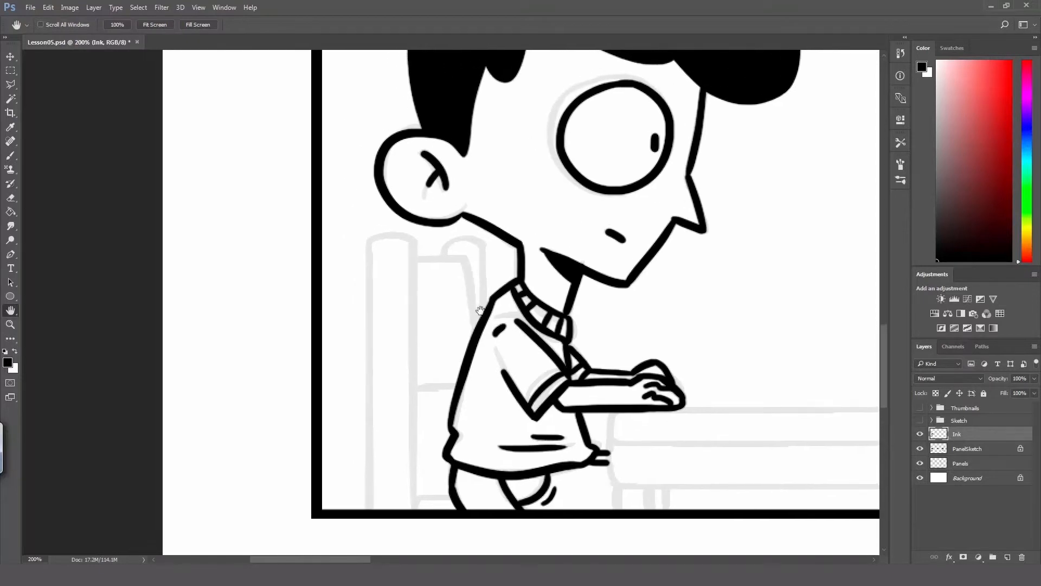
pyautogui.press('b')
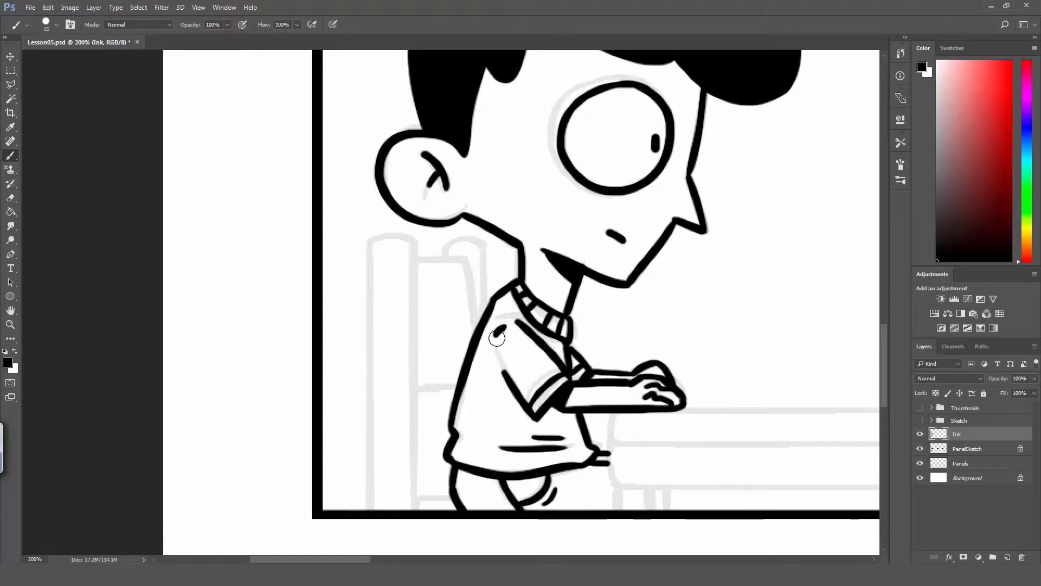
# Ink the rounded top of the chair's near post behind the boy.
pyautogui.press('h')
pyautogui.moveTo(490, 345)
pyautogui.mouseDown()
pyautogui.moveTo(532, 355)
pyautogui.moveTo(521, 327)
pyautogui.mouseUp()
pyautogui.press('b')
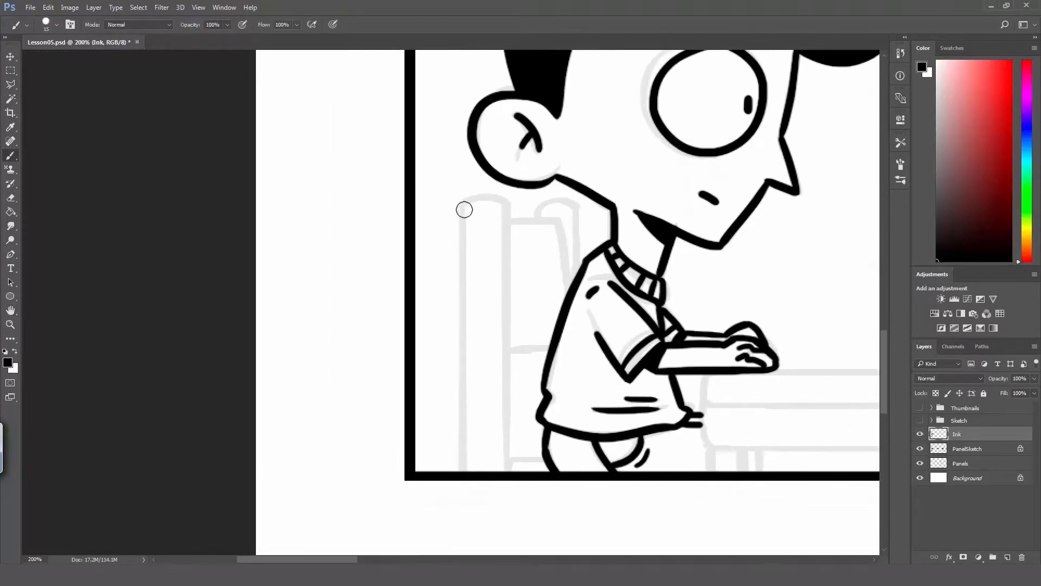
pyautogui.moveTo(462, 209); pyautogui.dragTo(506, 207)
pyautogui.hotkey('ctrl', 'z')
pyautogui.hotkey('ctrl', 'z')
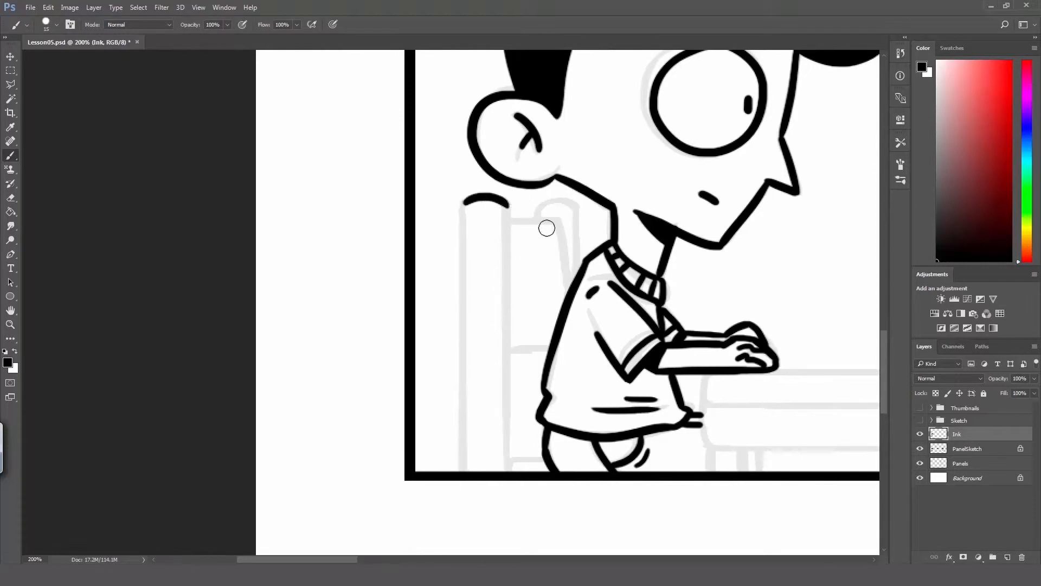
# Ink the near chair post's long inner edge, facing the boy, down past the panel border.
pyautogui.press('r')
pyautogui.moveTo(595, 246)
pyautogui.mouseDown()
pyautogui.moveTo(472, 325)
pyautogui.moveTo(515, 319)
pyautogui.mouseUp()
pyautogui.press('h')
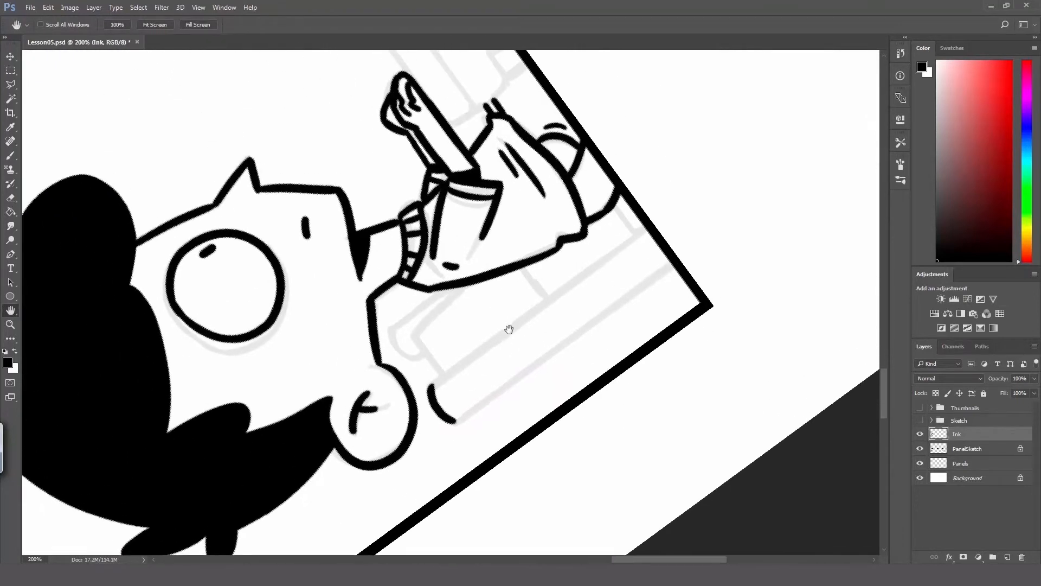
pyautogui.press('b')
pyautogui.moveTo(431, 386); pyautogui.dragTo(653, 227)
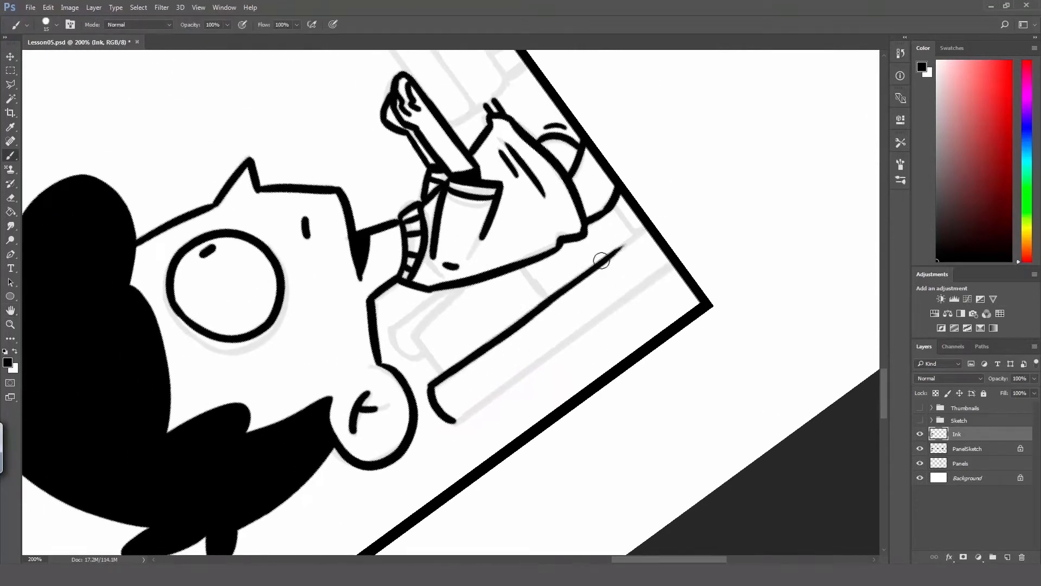
pyautogui.hotkey('ctrl', 'z')
pyautogui.moveTo(433, 380); pyautogui.dragTo(659, 223)
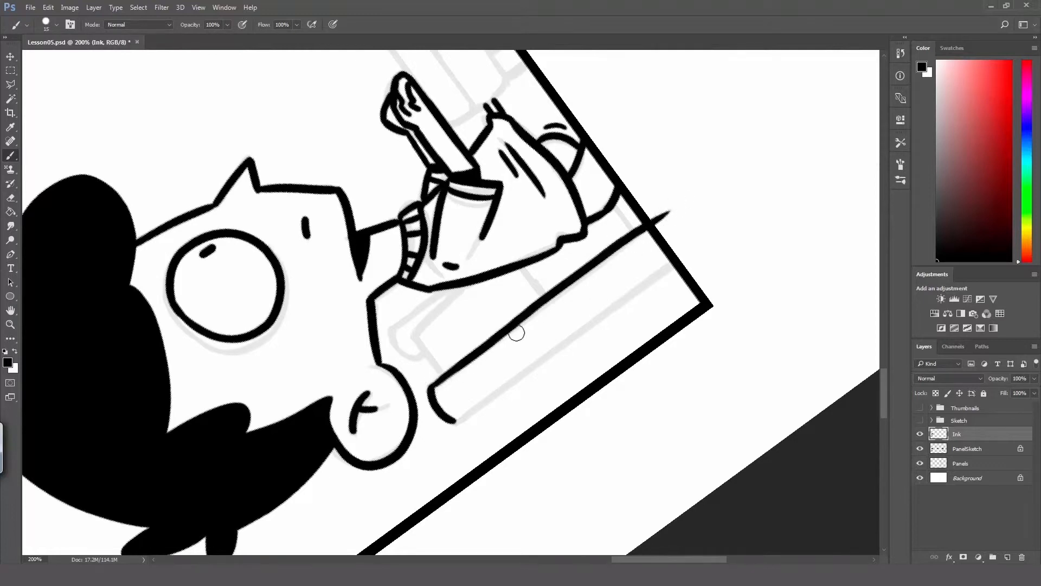
pyautogui.hotkey('ctrl', 'z')
# Ink the near chair post's long outer edge down past the panel border.
pyautogui.moveTo(456, 421); pyautogui.dragTo(708, 247)
pyautogui.hotkey('ctrl', 'z')
pyautogui.moveTo(453, 418); pyautogui.dragTo(706, 235)
pyautogui.hotkey('ctrl', 'z')
pyautogui.moveTo(463, 417); pyautogui.dragTo(626, 295)
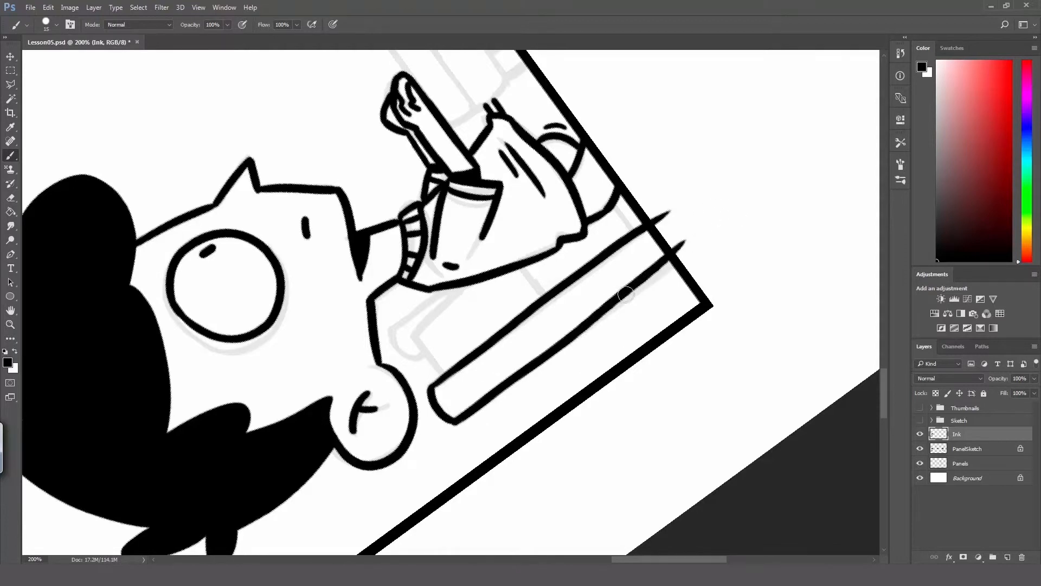
pyautogui.hotkey('ctrl', 'z')
pyautogui.moveTo(458, 418); pyautogui.dragTo(699, 244)
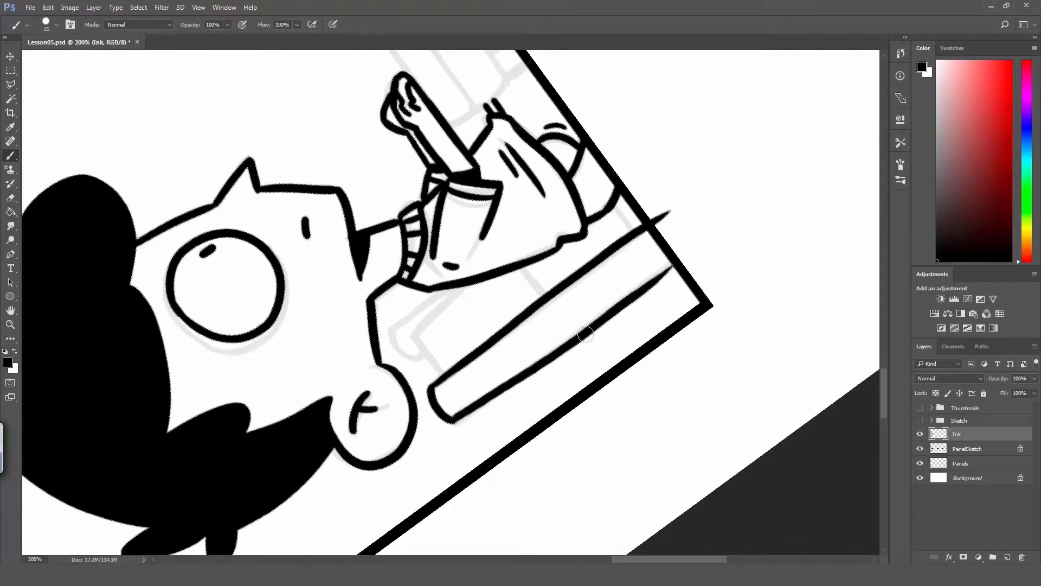
pyautogui.hotkey('ctrl', 'z')
pyautogui.moveTo(461, 418); pyautogui.dragTo(696, 233)
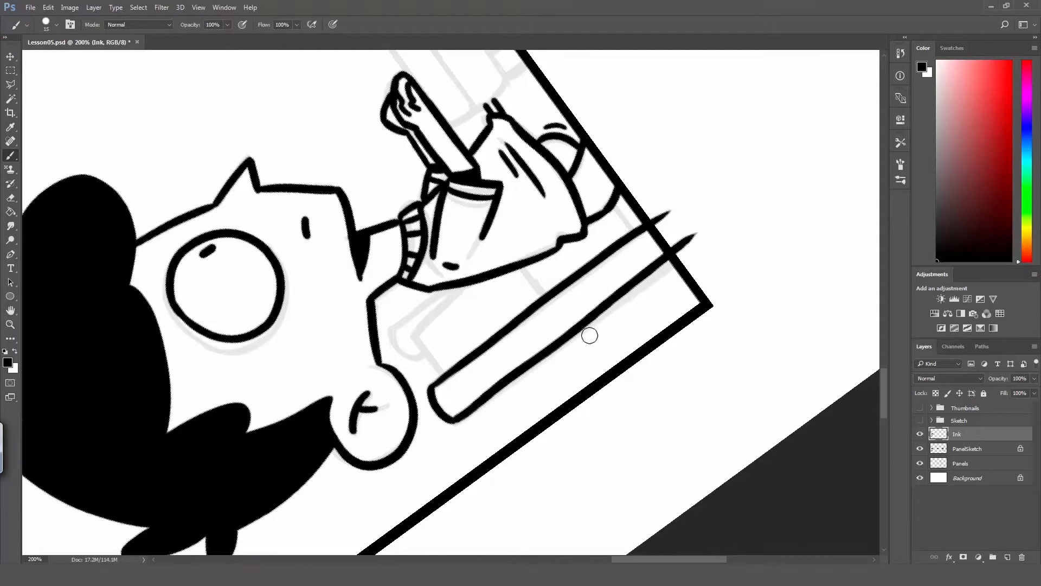
pyautogui.hotkey('ctrl', 'z')
pyautogui.moveTo(462, 419); pyautogui.dragTo(685, 245)
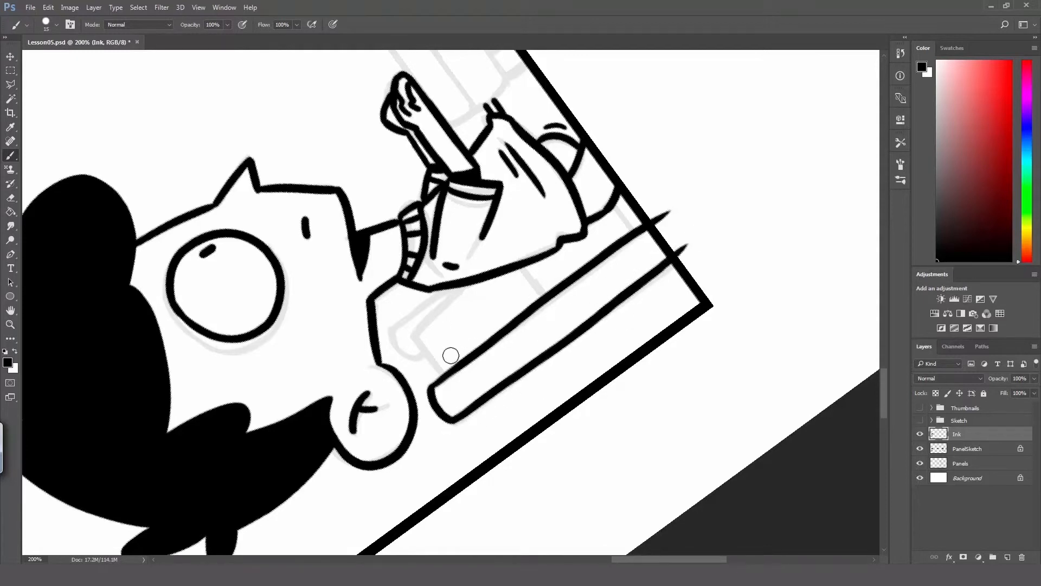
# Ink the rounded top of the far chair post and the top rail joining it to the near post.
pyautogui.moveTo(395, 325)
pyautogui.mouseDown()
pyautogui.moveTo(419, 359)
pyautogui.moveTo(395, 339)
pyautogui.moveTo(415, 357)
pyautogui.moveTo(426, 351)
pyautogui.moveTo(441, 375)
pyautogui.mouseUp()
pyautogui.hotkey('ctrl', 'z')
pyautogui.hotkey('ctrl', 'z')
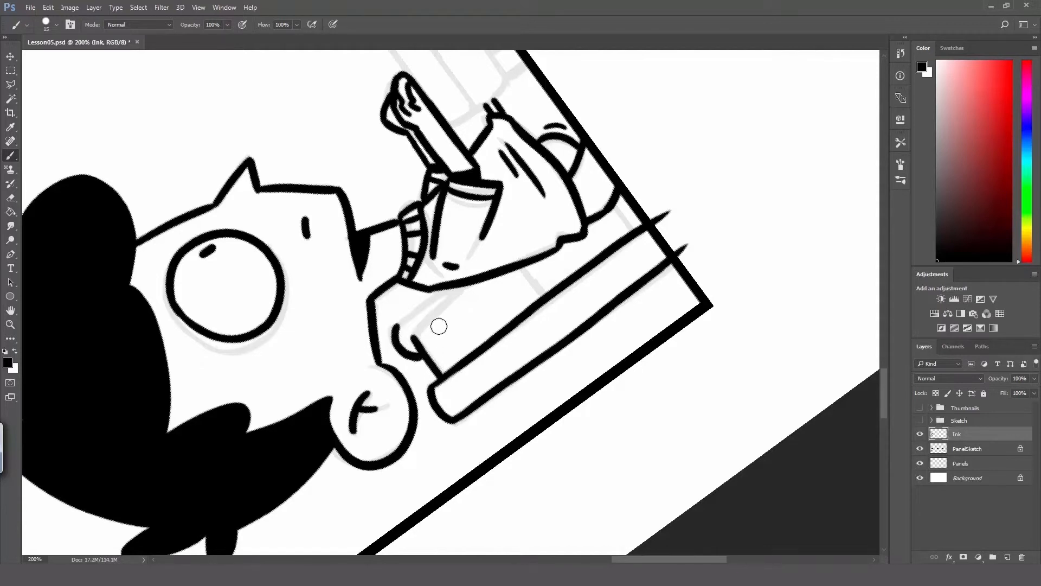
# Ink the side edges of the far chair post down to the boy's back.
pyautogui.moveTo(398, 327); pyautogui.dragTo(460, 288)
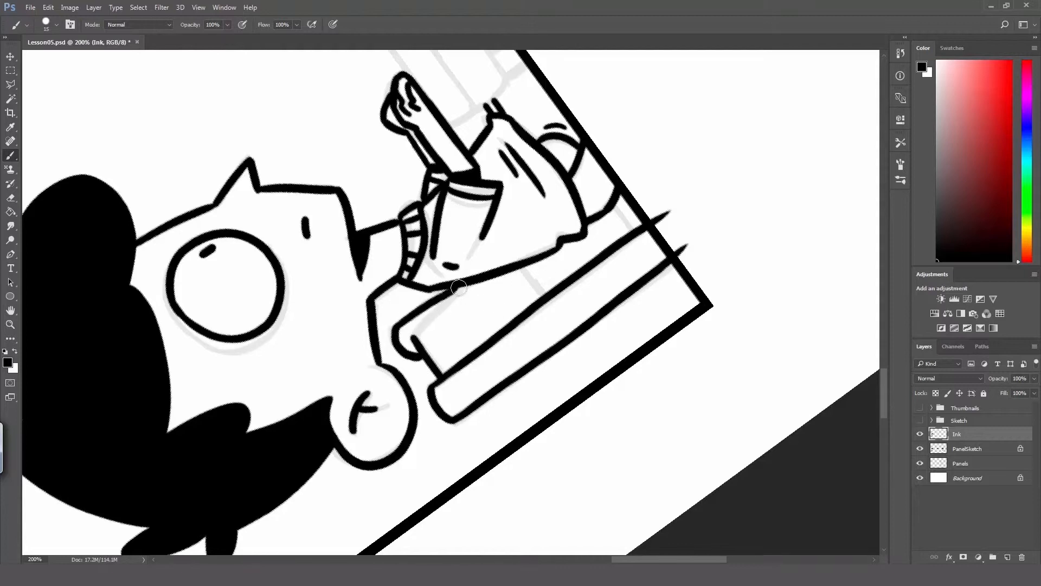
pyautogui.hotkey('ctrl', 'z')
pyautogui.moveTo(398, 327); pyautogui.dragTo(458, 288)
pyautogui.hotkey('ctrl', 'z')
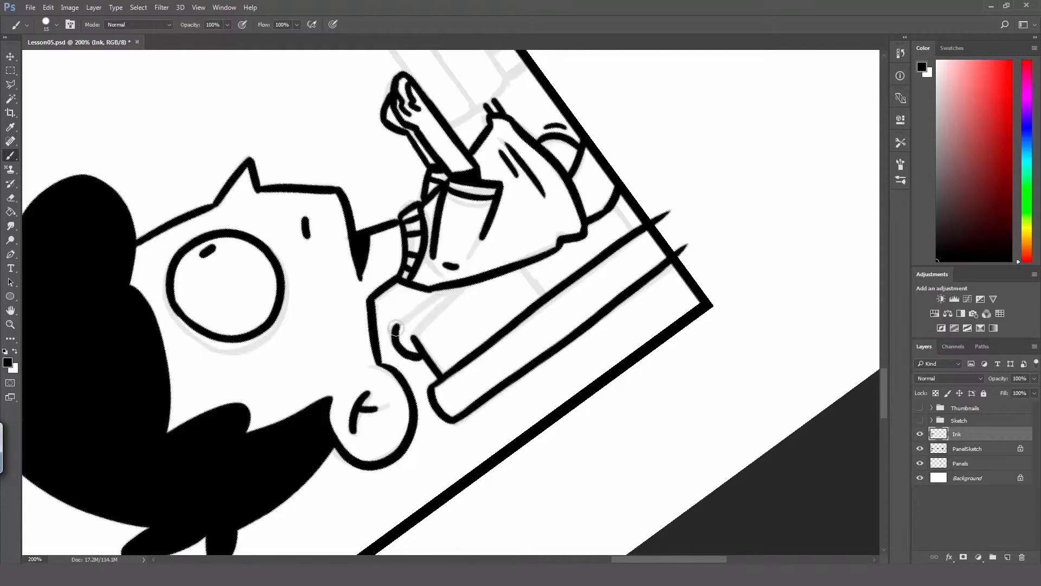
pyautogui.moveTo(398, 327); pyautogui.dragTo(460, 285)
pyautogui.moveTo(413, 337); pyautogui.dragTo(469, 285)
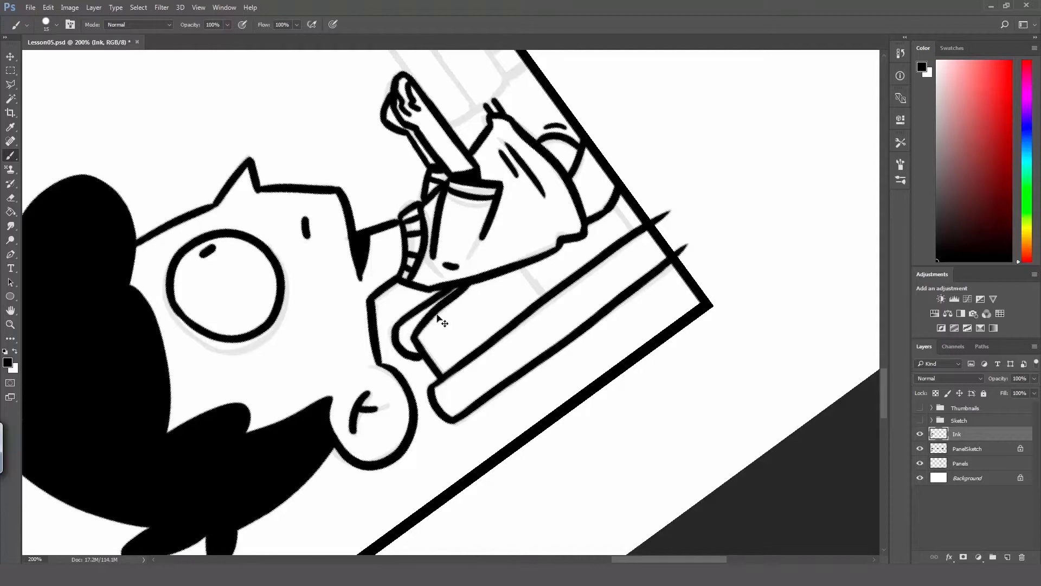
pyautogui.hotkey('ctrl', 'z')
# Ink the middle and lower crossbars of the chair back between the near post and the boy.
pyautogui.moveTo(412, 337)
pyautogui.mouseDown()
pyautogui.moveTo(473, 280)
pyautogui.moveTo(546, 286)
pyautogui.moveTo(565, 277)
pyautogui.moveTo(519, 264)
pyautogui.moveTo(542, 291)
pyautogui.mouseUp()
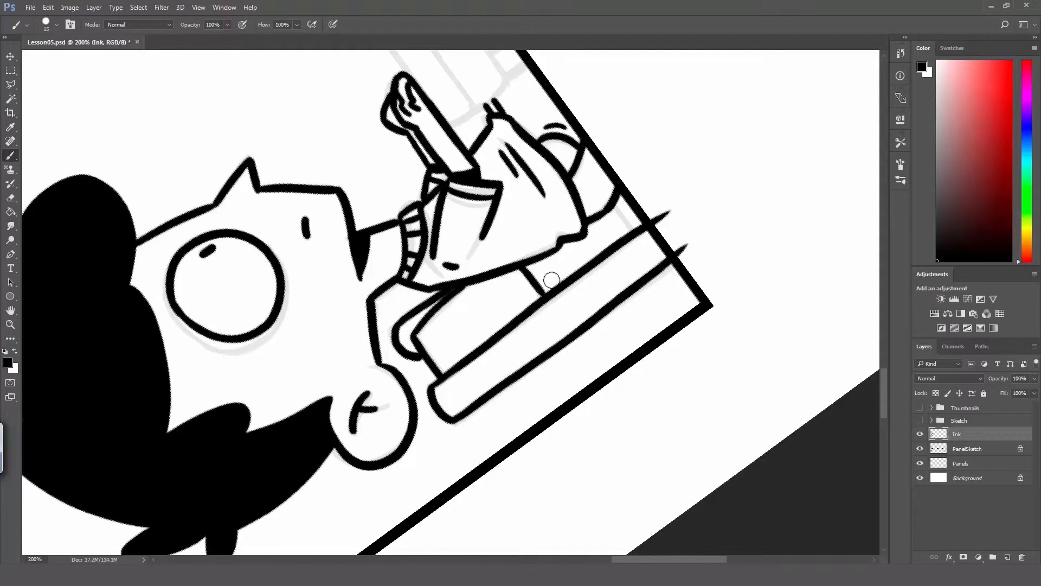
pyautogui.moveTo(612, 208)
pyautogui.mouseDown()
pyautogui.moveTo(633, 230)
pyautogui.moveTo(587, 381)
pyautogui.moveTo(474, 436)
pyautogui.moveTo(437, 424)
pyautogui.mouseUp()
pyautogui.hotkey('ctrl', 'z')
# Delete the ends of the chair post lines that stick out below the panel's bottom border.
pyautogui.press('r')
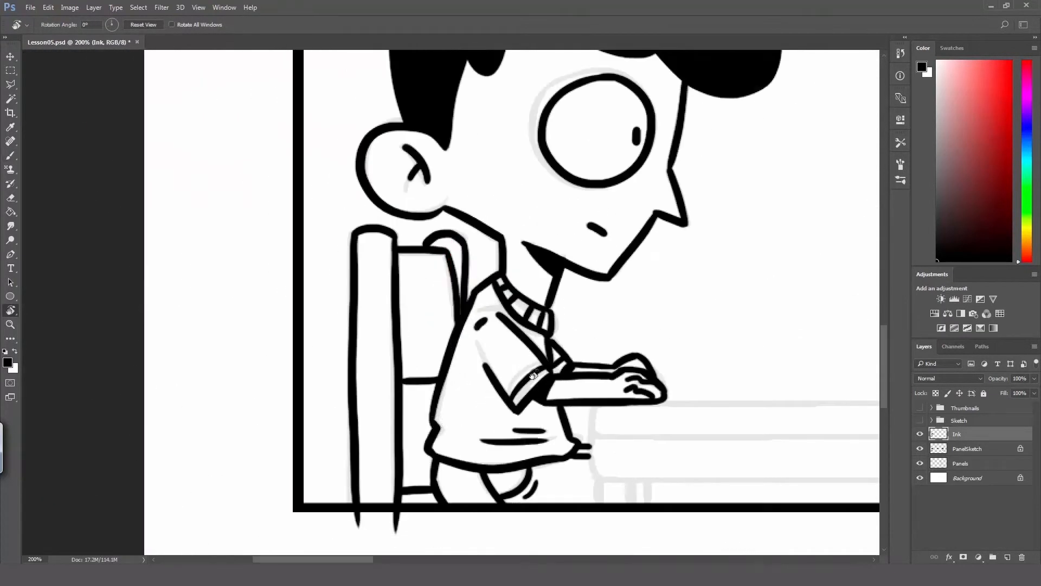
pyautogui.press('h')
pyautogui.moveTo(495, 367); pyautogui.dragTo(514, 345)
pyautogui.press('m')
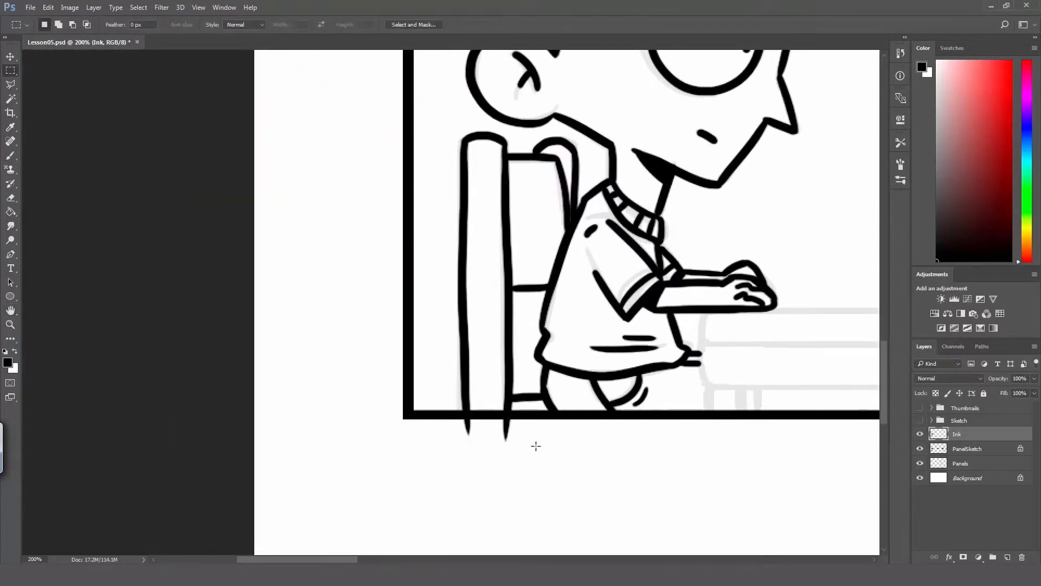
pyautogui.moveTo(536, 446); pyautogui.dragTo(445, 414)
pyautogui.press('Delete')
pyautogui.hotkey('ctrl', 'd')
# Ink the table's near end from beneath the boy's forearm down to its lower corner.
pyautogui.press('h')
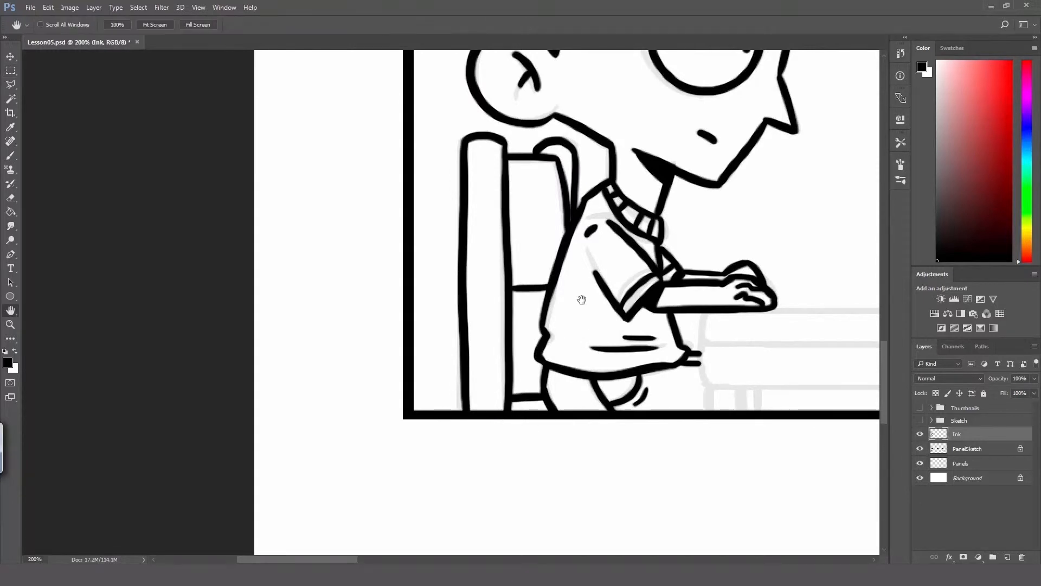
pyautogui.moveTo(582, 300); pyautogui.dragTo(461, 431)
pyautogui.moveTo(617, 325); pyautogui.dragTo(527, 461)
pyautogui.moveTo(585, 540)
pyautogui.mouseDown()
pyautogui.moveTo(537, 321)
pyautogui.moveTo(572, 288)
pyautogui.moveTo(520, 286)
pyautogui.mouseUp()
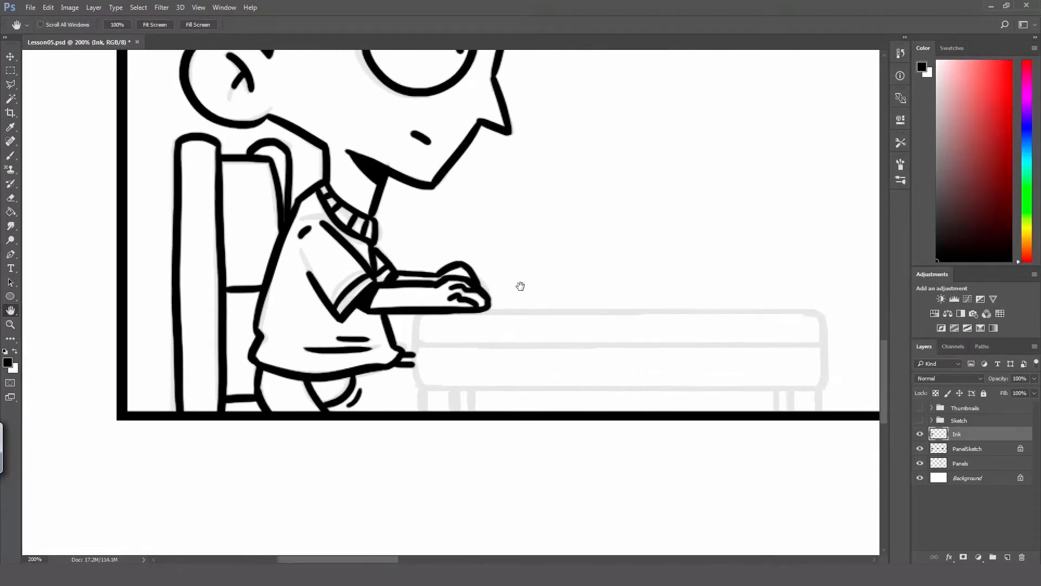
pyautogui.press('b')
pyautogui.moveTo(413, 315)
pyautogui.mouseDown()
pyautogui.moveTo(425, 349)
pyautogui.moveTo(414, 351)
pyautogui.moveTo(429, 388)
pyautogui.mouseUp()
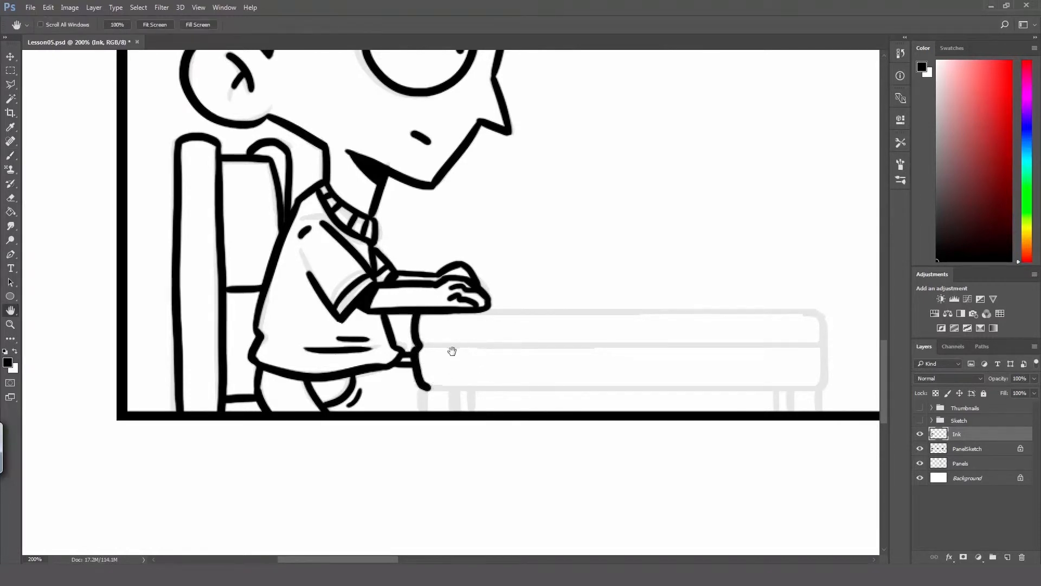
# Ink short wood-grain marks at the top and bottom of the near chair post.
pyautogui.moveTo(449, 349); pyautogui.dragTo(548, 366)
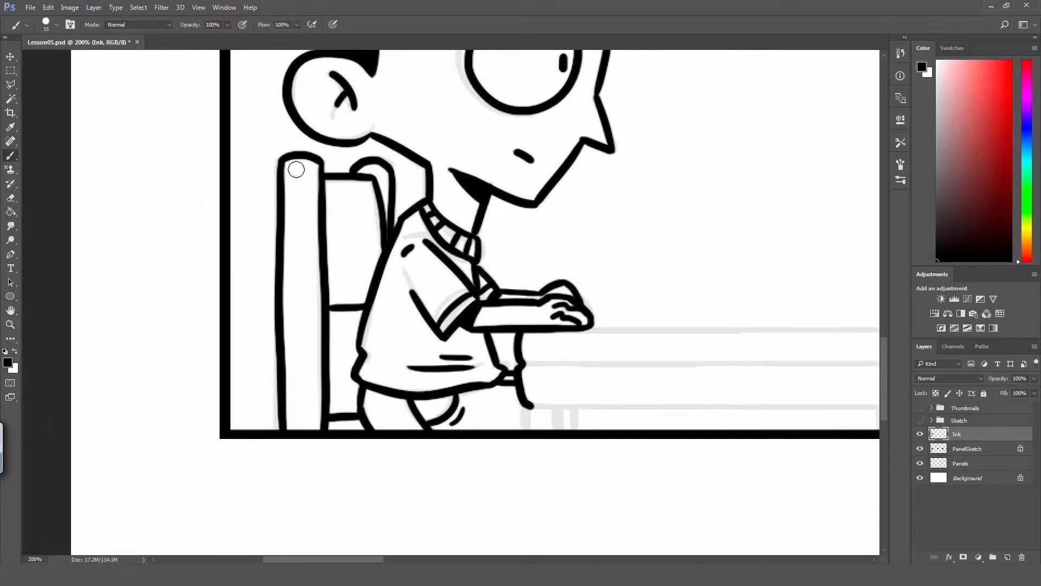
pyautogui.moveTo(294, 160)
pyautogui.mouseDown()
pyautogui.moveTo(306, 175)
pyautogui.moveTo(310, 156)
pyautogui.mouseUp()
pyautogui.hotkey('ctrl', 'z')
pyautogui.moveTo(297, 431); pyautogui.dragTo(308, 389)
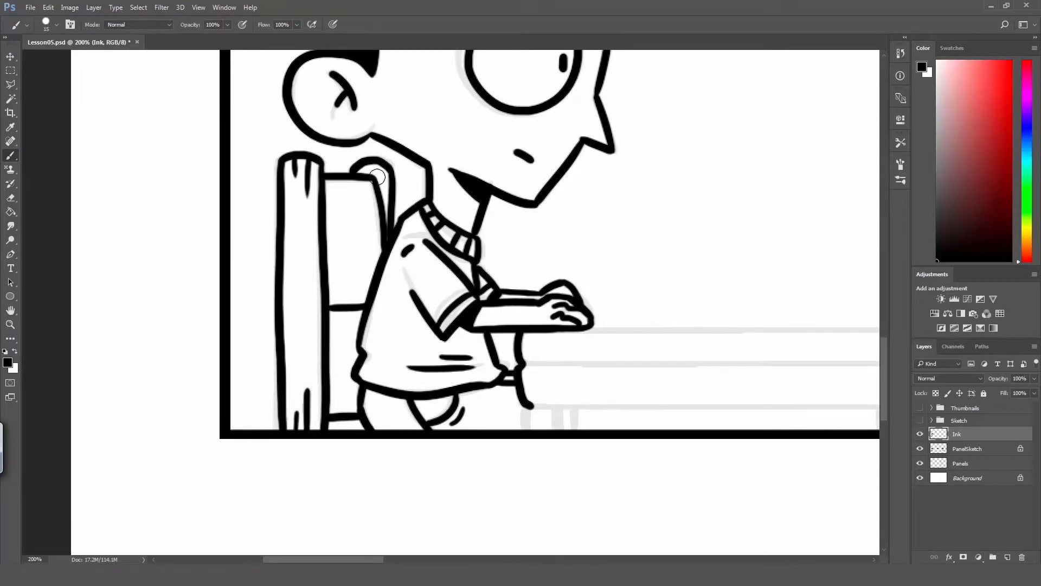
# Add small wood-grain marks to the far post's top, above the middle crossbar and below the chair's top rail.
pyautogui.moveTo(372, 179); pyautogui.dragTo(378, 161)
pyautogui.moveTo(341, 295); pyautogui.dragTo(369, 295)
pyautogui.moveTo(336, 190); pyautogui.dragTo(343, 189)
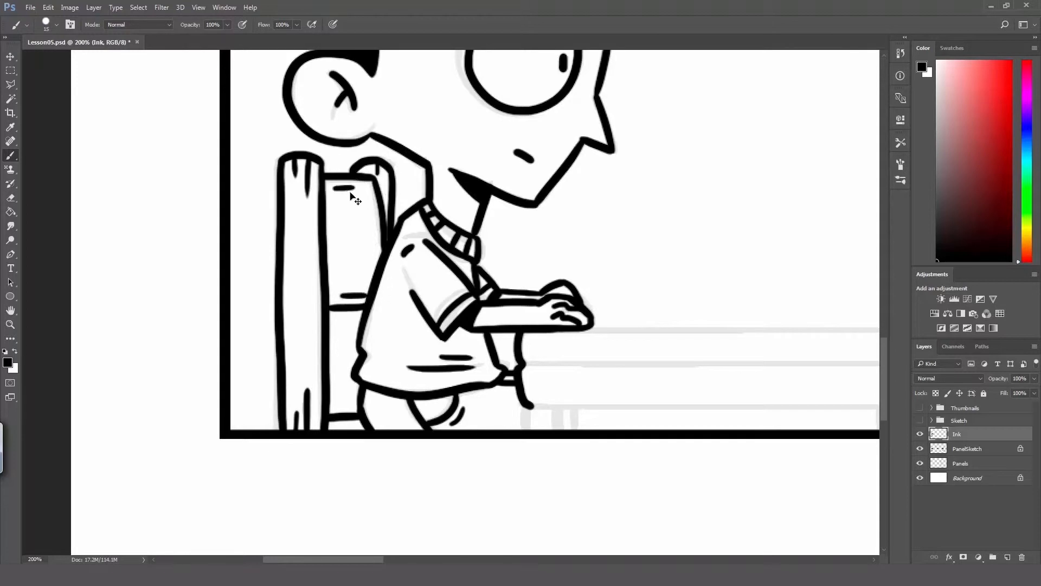
pyautogui.hotkey('ctrl', 'z')
pyautogui.hotkey('ctrl', 'space')
pyautogui.moveTo(347, 193); pyautogui.dragTo(348, 190)
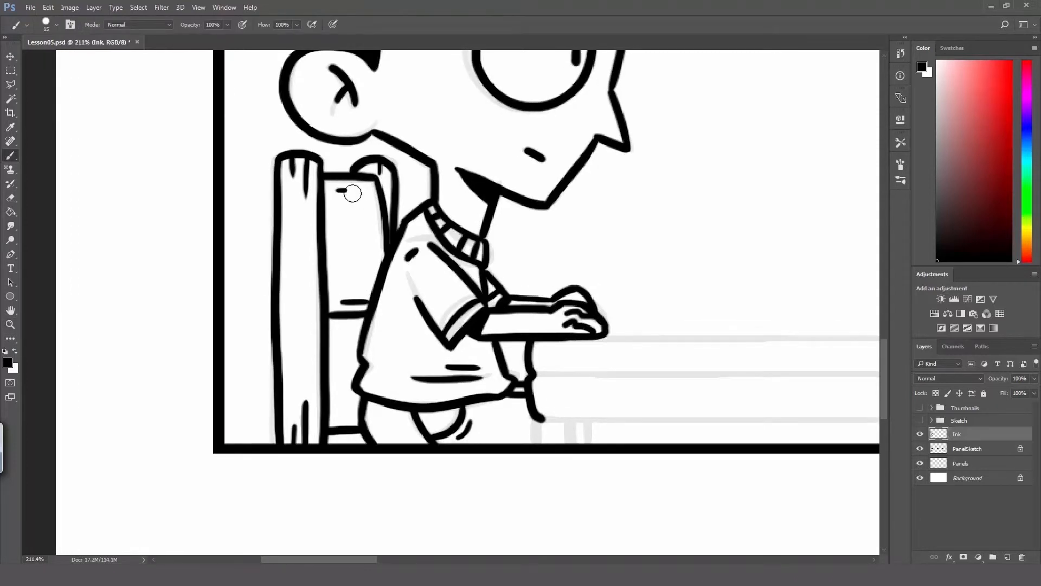
# Ink the table's long lower edge from its near corner to the far corner.
pyautogui.press('space')
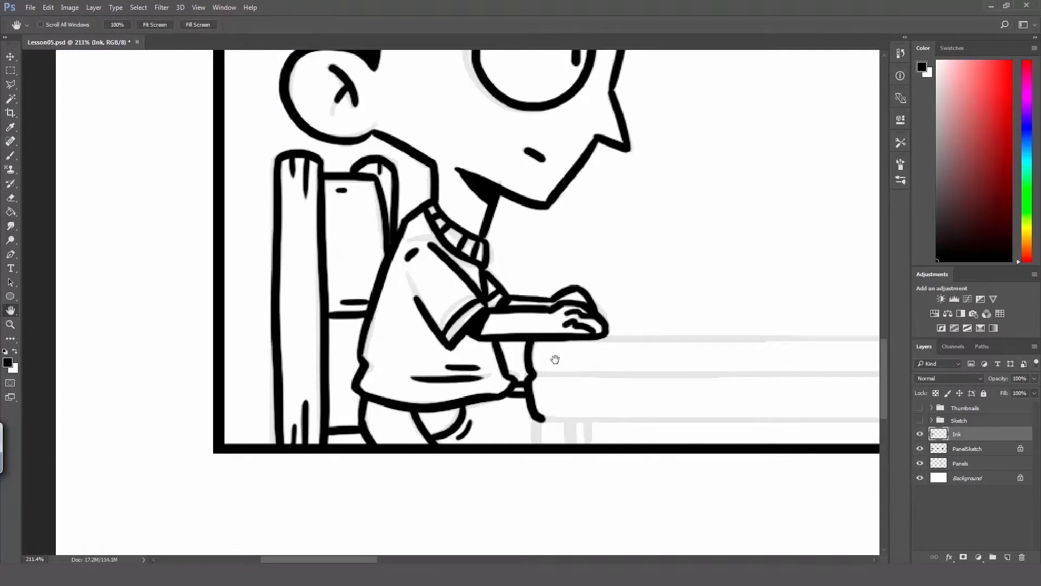
pyautogui.moveTo(553, 358); pyautogui.dragTo(542, 342)
pyautogui.press('r')
pyautogui.moveTo(596, 309); pyautogui.dragTo(597, 214)
pyautogui.moveTo(599, 284); pyautogui.dragTo(535, 324)
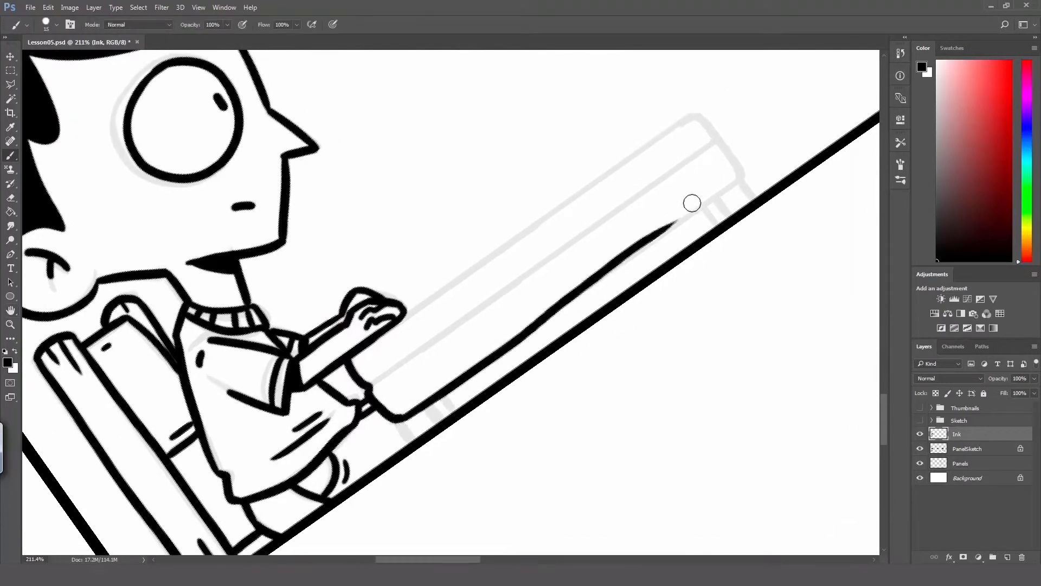
pyautogui.moveTo(400, 417); pyautogui.dragTo(707, 186)
pyautogui.hotkey('ctrl', 'z')
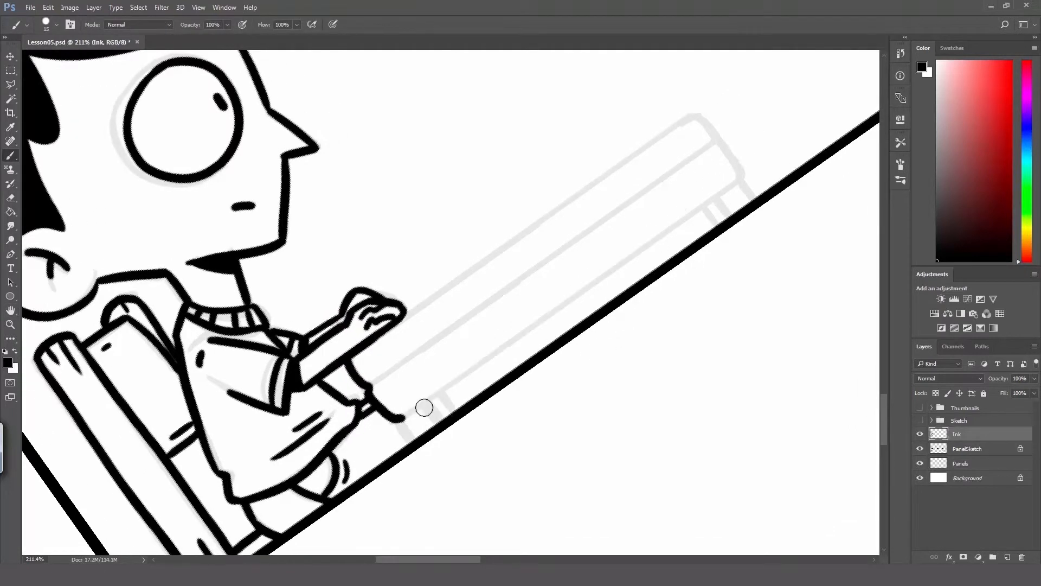
pyautogui.moveTo(394, 414); pyautogui.dragTo(729, 174)
pyautogui.hotkey('ctrl', 'z')
pyautogui.moveTo(398, 417); pyautogui.dragTo(696, 220)
pyautogui.hotkey('ctrl', 'z')
pyautogui.moveTo(411, 417); pyautogui.dragTo(736, 179)
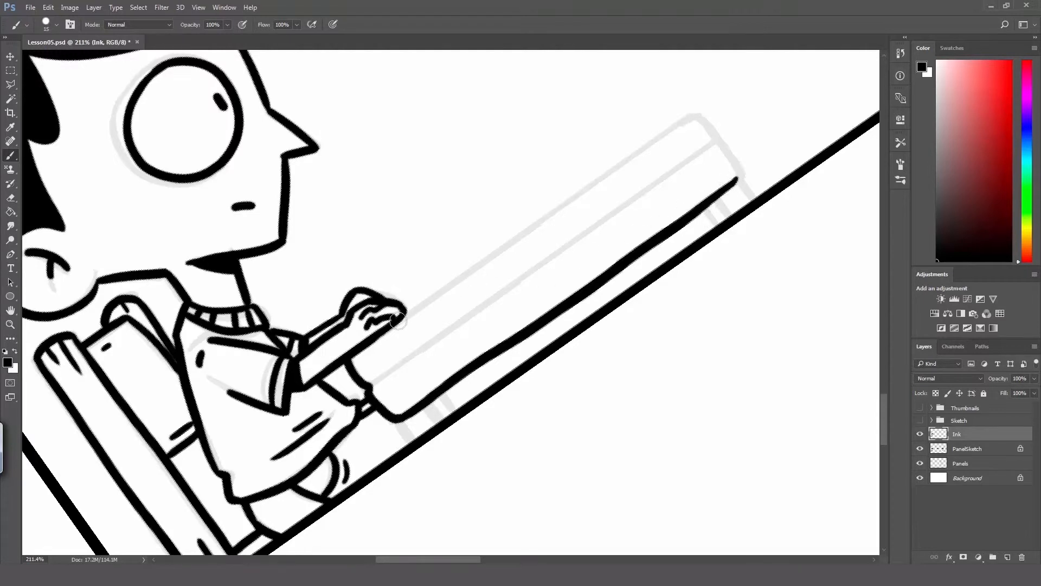
# Ink the table's upper edge from the boy's hand to the far corner and around the table's far end.
pyautogui.moveTo(398, 321)
pyautogui.mouseDown()
pyautogui.moveTo(685, 122)
pyautogui.moveTo(701, 121)
pyautogui.moveTo(732, 187)
pyautogui.mouseUp()
pyautogui.hotkey('ctrl', 'z')
pyautogui.hotkey('ctrl', 'z')
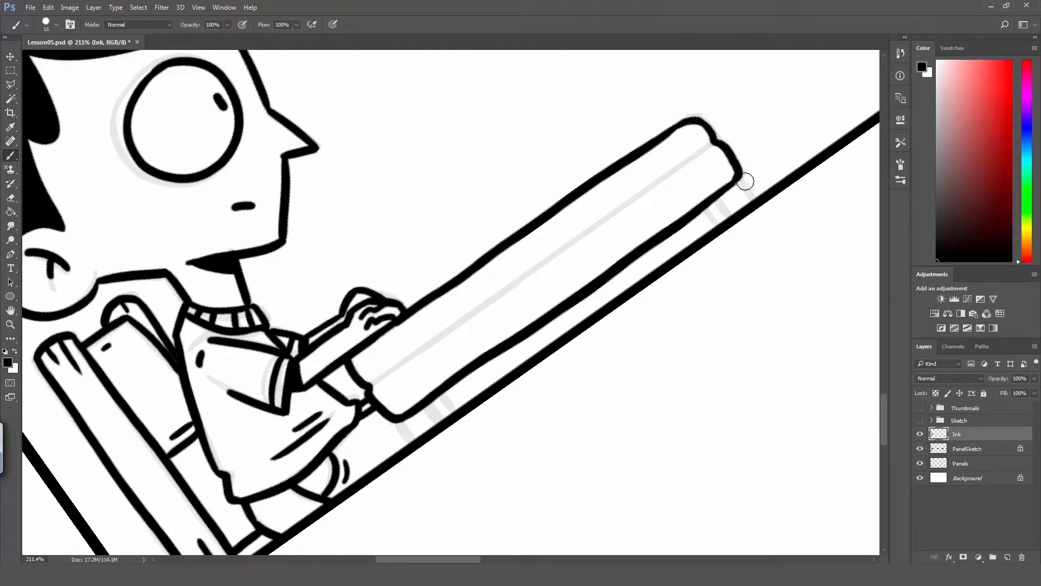
# Erase the long inked line along the table's lower edge using a rectangular selection, and clear the selection.
pyautogui.press('r')
pyautogui.moveTo(577, 275); pyautogui.dragTo(598, 331)
pyautogui.press('m')
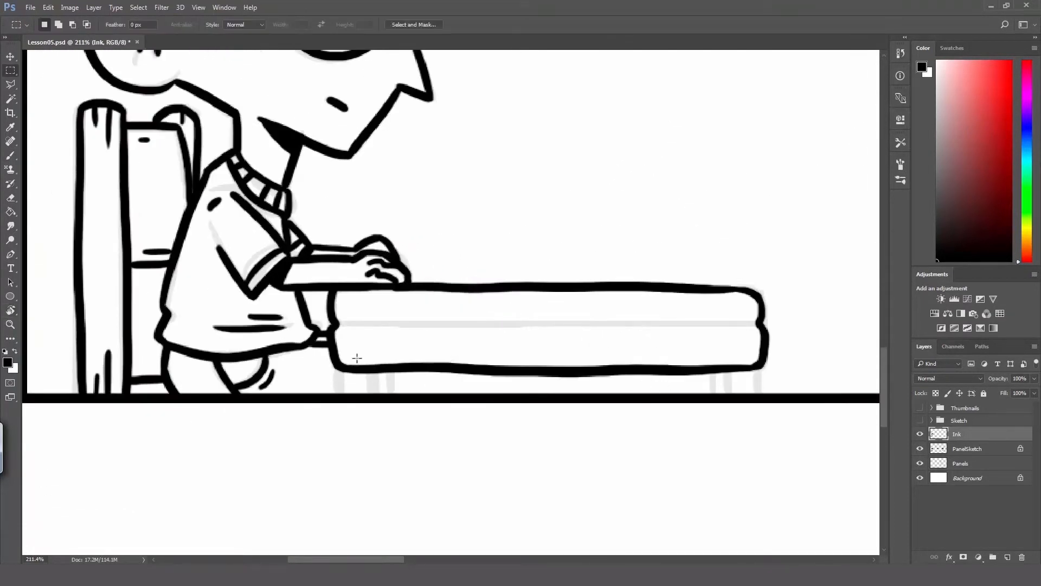
pyautogui.moveTo(347, 358); pyautogui.dragTo(753, 406)
pyautogui.press('Delete')
pyautogui.hotkey('ctrl', 'd')
# Re-ink the table's long lower edge from the near corner to the far corner along the sketch line.
pyautogui.press('r')
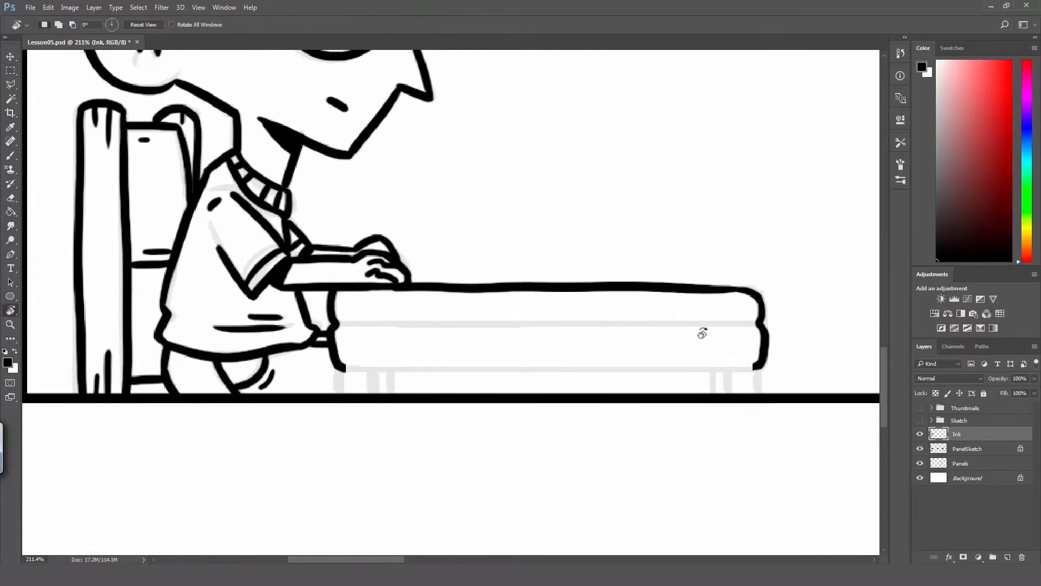
pyautogui.moveTo(702, 332); pyautogui.dragTo(624, 177)
pyautogui.press('b')
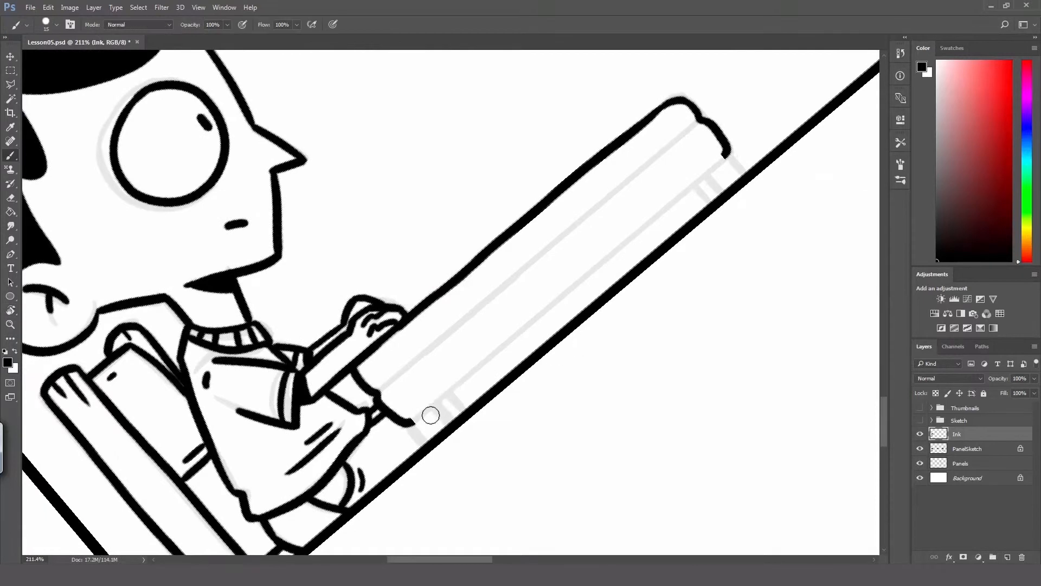
pyautogui.moveTo(413, 422); pyautogui.dragTo(727, 157)
pyautogui.hotkey('ctrl', 'z')
pyautogui.moveTo(410, 423); pyautogui.dragTo(725, 158)
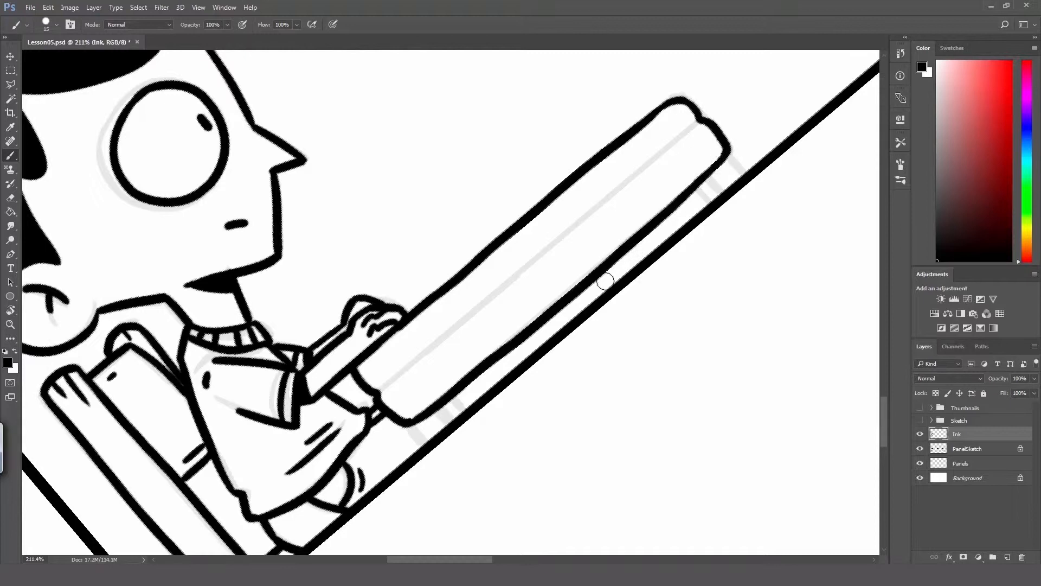
# Ink the table's near and far legs between its lower edge and the panel's bottom border.
pyautogui.press('r')
pyautogui.moveTo(579, 272); pyautogui.dragTo(587, 348)
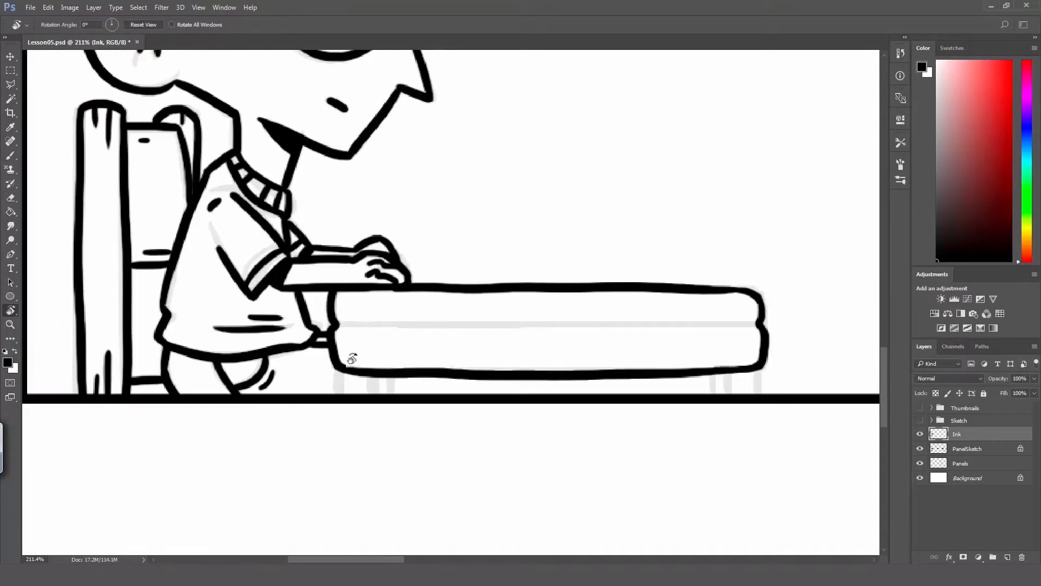
pyautogui.press('b')
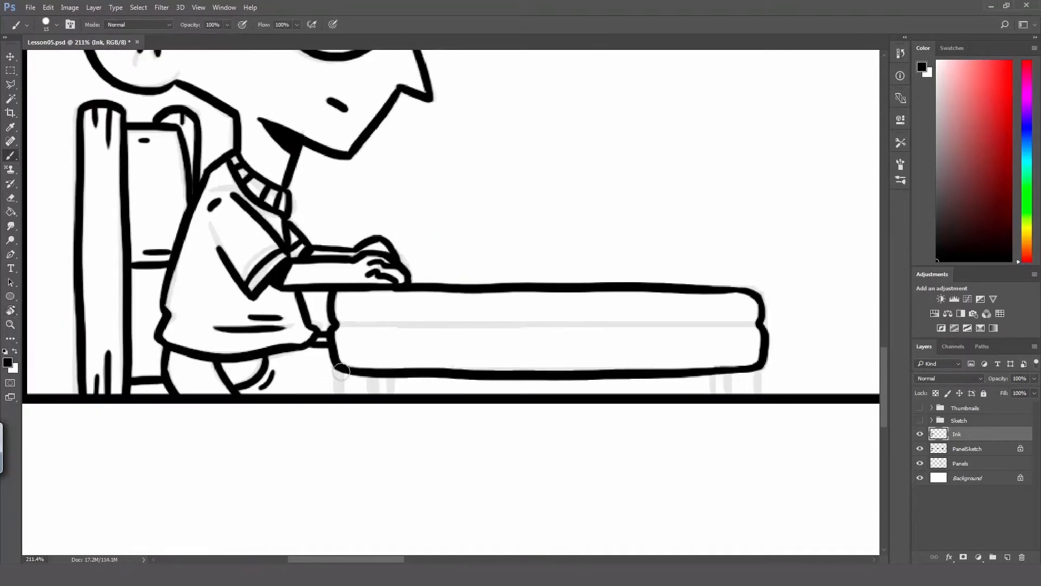
pyautogui.moveTo(341, 373)
pyautogui.mouseDown()
pyautogui.moveTo(343, 396)
pyautogui.moveTo(374, 403)
pyautogui.moveTo(395, 375)
pyautogui.mouseUp()
pyautogui.hotkey('ctrl', 'z')
pyautogui.moveTo(712, 373); pyautogui.dragTo(712, 401)
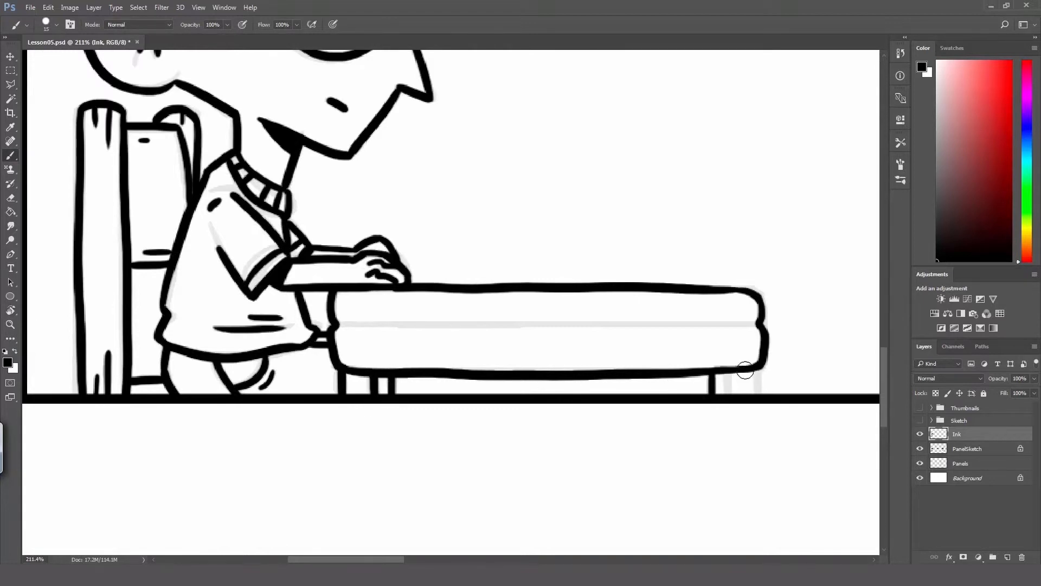
pyautogui.moveTo(754, 370); pyautogui.dragTo(756, 393)
pyautogui.moveTo(720, 374); pyautogui.dragTo(721, 399)
# Ink the long dividing line between the tabletop and the board beneath it, from the near notch to the far notch.
pyautogui.press('r')
pyautogui.moveTo(699, 328); pyautogui.dragTo(626, 202)
pyautogui.press('h')
pyautogui.moveTo(551, 272)
pyautogui.mouseDown()
pyautogui.moveTo(530, 344)
pyautogui.moveTo(542, 340)
pyautogui.mouseUp()
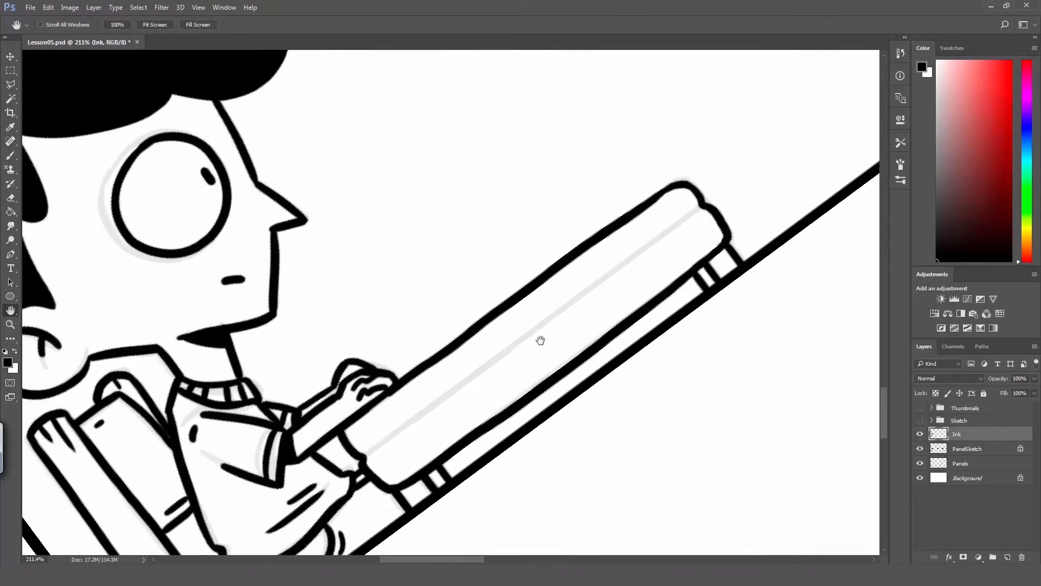
pyautogui.press('b')
pyautogui.moveTo(365, 458); pyautogui.dragTo(644, 249)
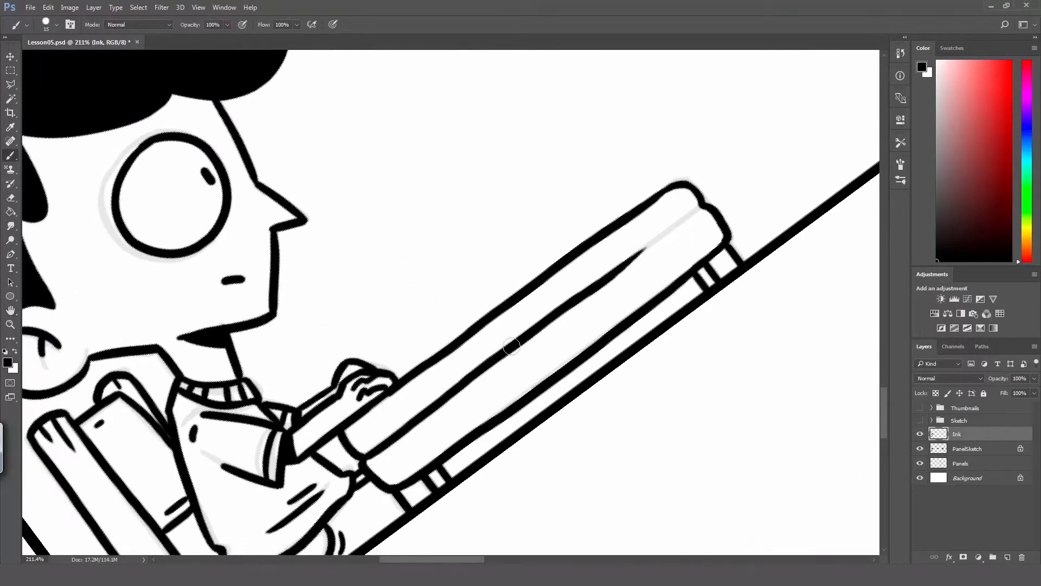
pyautogui.hotkey('ctrl', 'z')
pyautogui.moveTo(364, 458); pyautogui.dragTo(734, 168)
pyautogui.hotkey('ctrl', 'z')
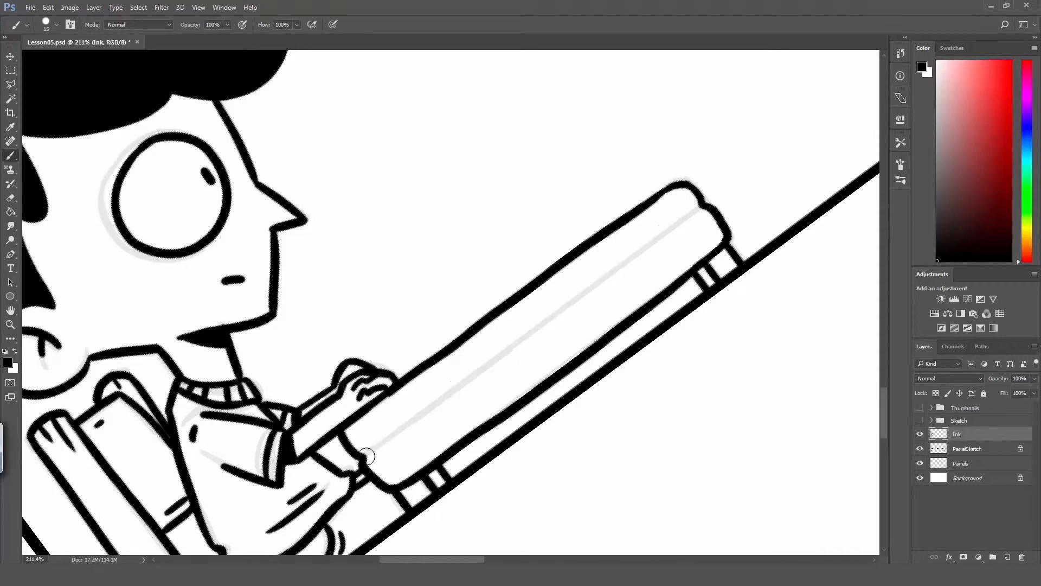
pyautogui.moveTo(367, 455); pyautogui.dragTo(697, 215)
pyautogui.hotkey('ctrl', 'z')
pyautogui.moveTo(395, 434); pyautogui.dragTo(646, 263)
pyautogui.hotkey('ctrl', 'z')
pyautogui.moveTo(366, 454); pyautogui.dragTo(666, 241)
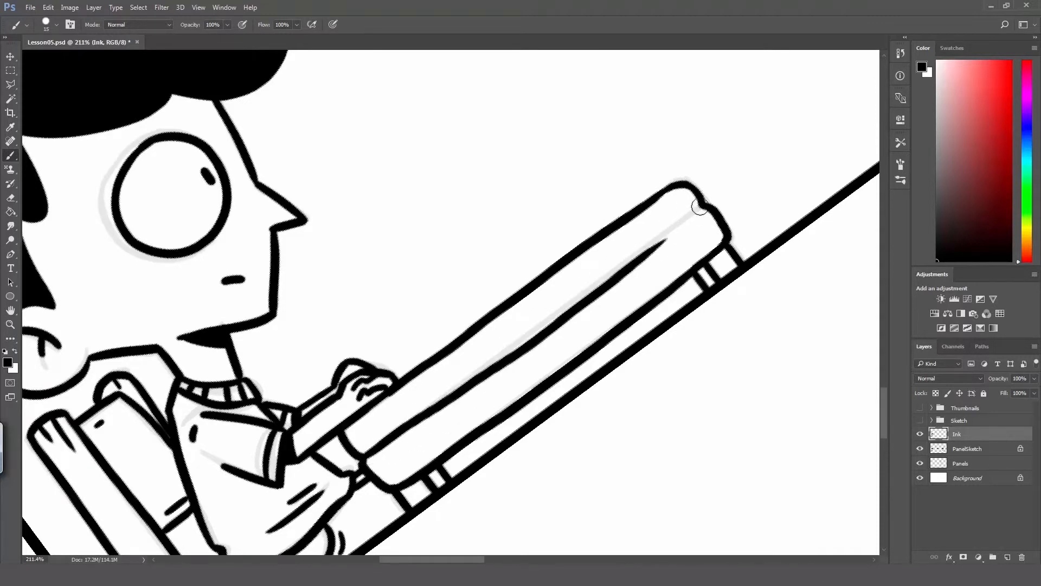
pyautogui.hotkey('ctrl', 'z')
pyautogui.moveTo(367, 456); pyautogui.dragTo(678, 209)
pyautogui.hotkey('ctrl', 'z')
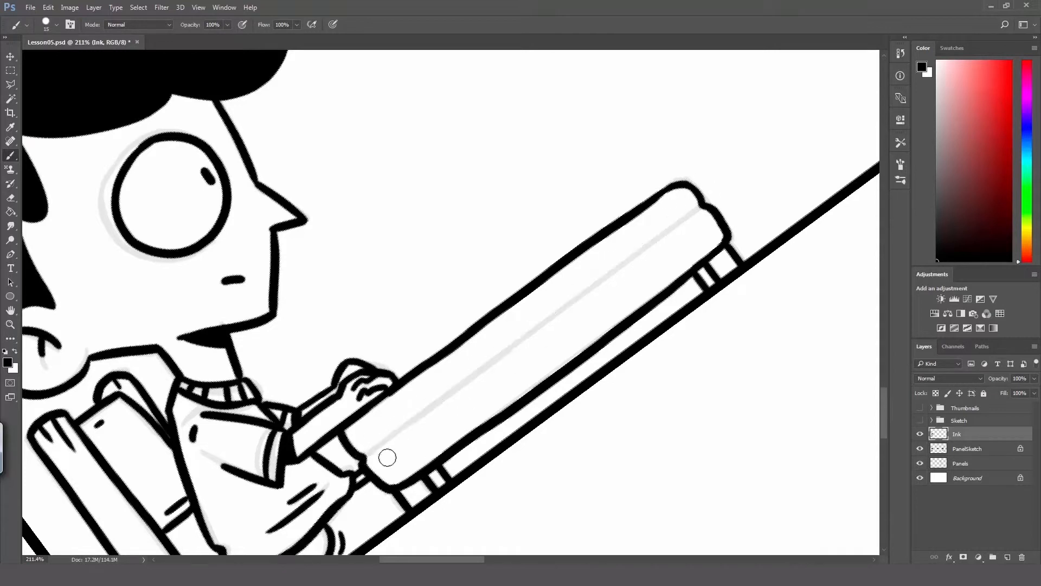
pyautogui.moveTo(364, 457); pyautogui.dragTo(702, 205)
pyautogui.hotkey('ctrl', 'z')
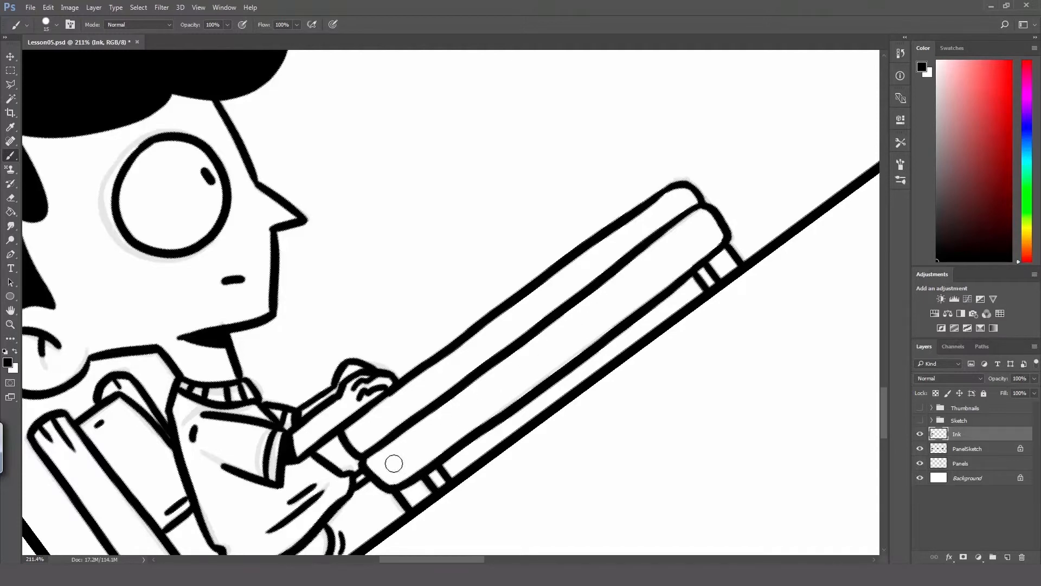
# Add short wood-grain marks at the near and far ends of the table's lower board.
pyautogui.moveTo(384, 463); pyautogui.dragTo(392, 473)
pyautogui.hotkey('ctrl', 'z')
pyautogui.click(384, 466)
pyautogui.click(397, 469)
pyautogui.moveTo(703, 218); pyautogui.dragTo(713, 232)
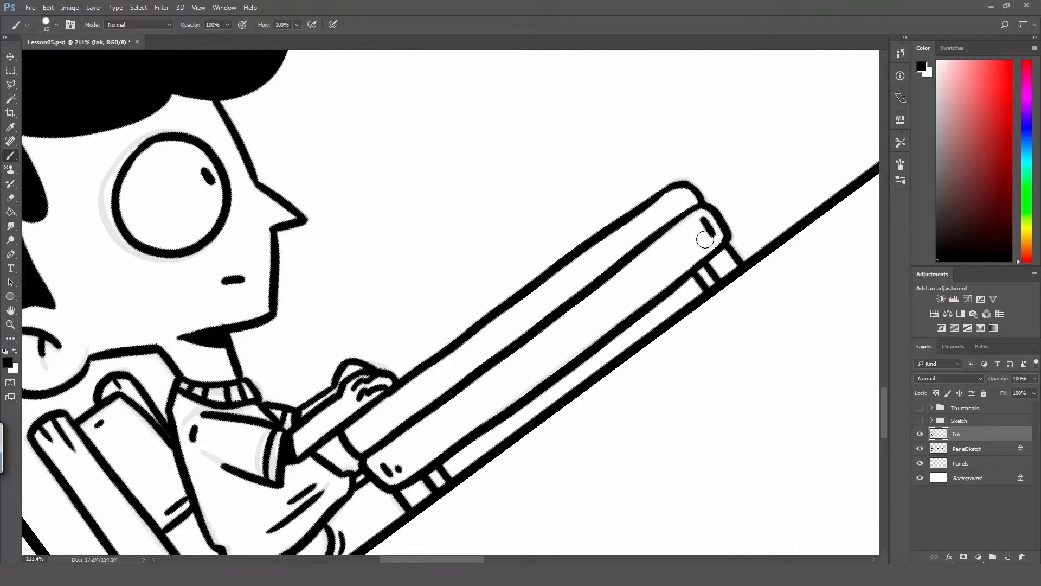
pyautogui.click(704, 240)
pyautogui.hotkey('ctrl', 'z')
pyautogui.click(704, 240)
pyautogui.hotkey('ctrl', 'z')
pyautogui.click(704, 241)
# Try to ink the left curve of the first panel's speech balloon.
pyautogui.press('r')
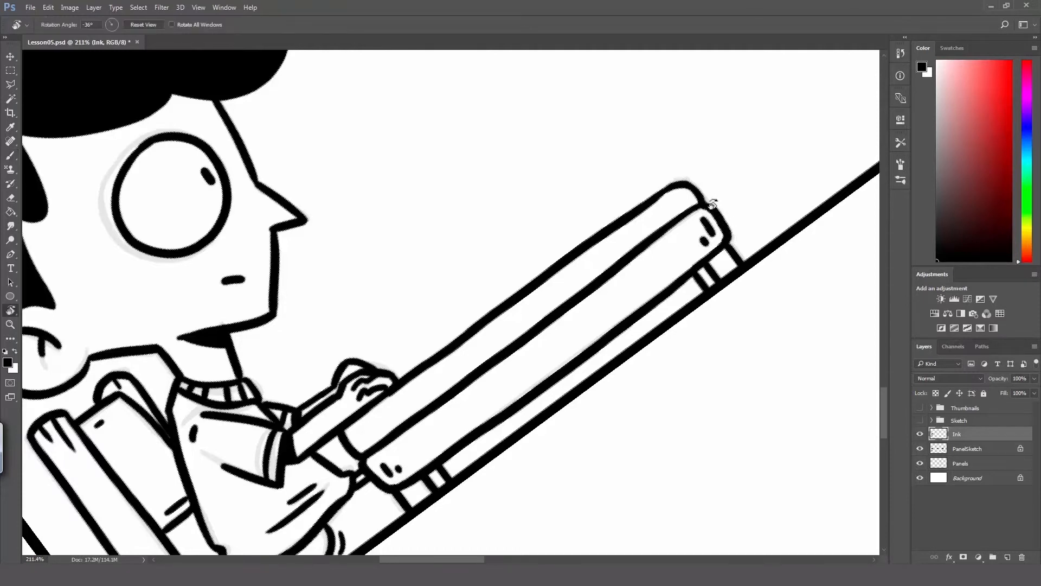
pyautogui.moveTo(707, 205); pyautogui.dragTo(650, 318)
pyautogui.press('z')
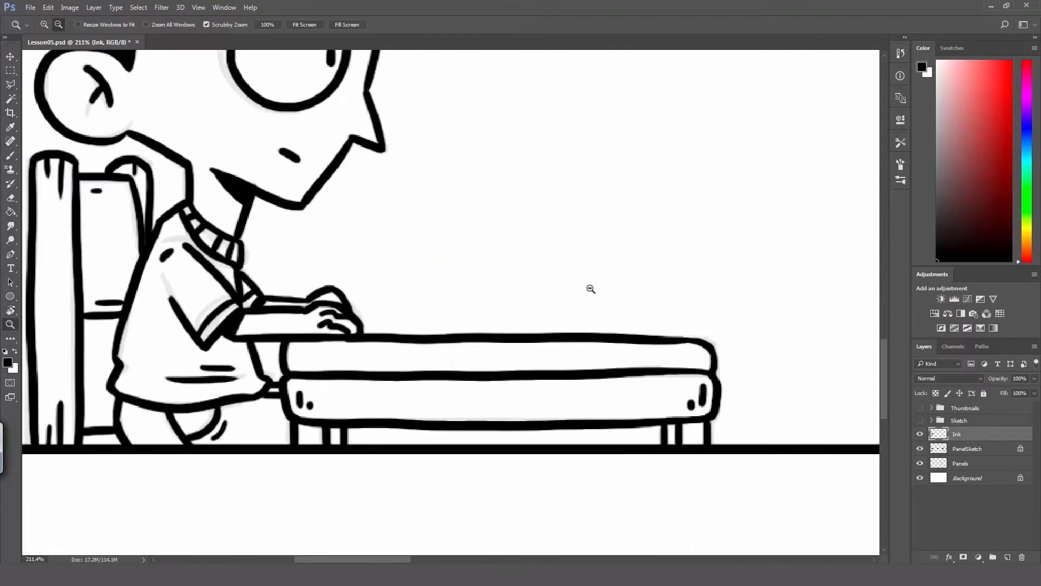
pyautogui.keyDown('alt'); pyautogui.click(586, 293); pyautogui.keyUp('alt')
pyautogui.keyDown('alt'); pyautogui.click(589, 293); pyautogui.keyUp('alt')
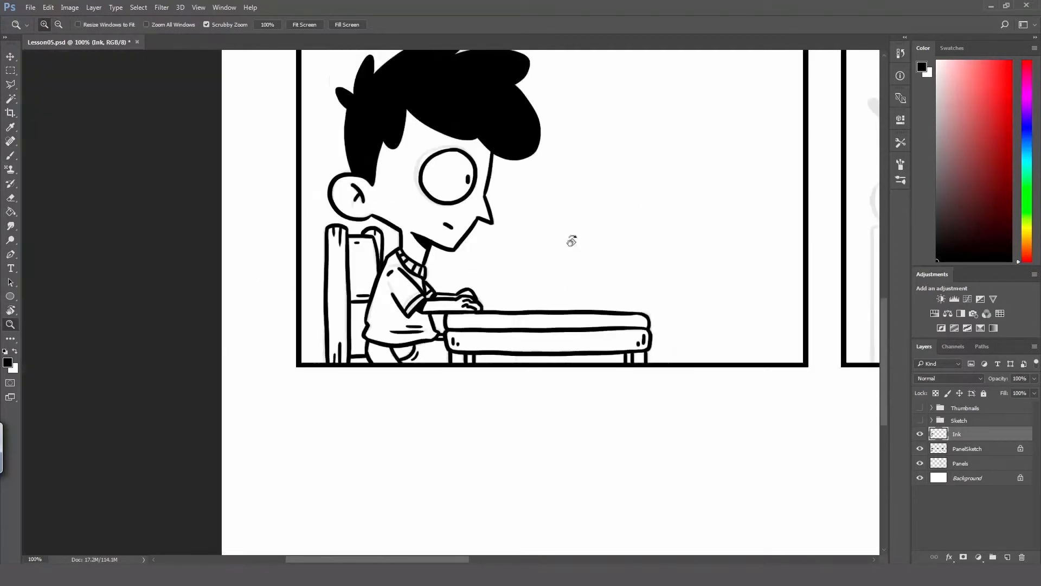
pyautogui.press('h')
pyautogui.moveTo(571, 241)
pyautogui.mouseDown()
pyautogui.moveTo(537, 291)
pyautogui.moveTo(576, 292)
pyautogui.mouseUp()
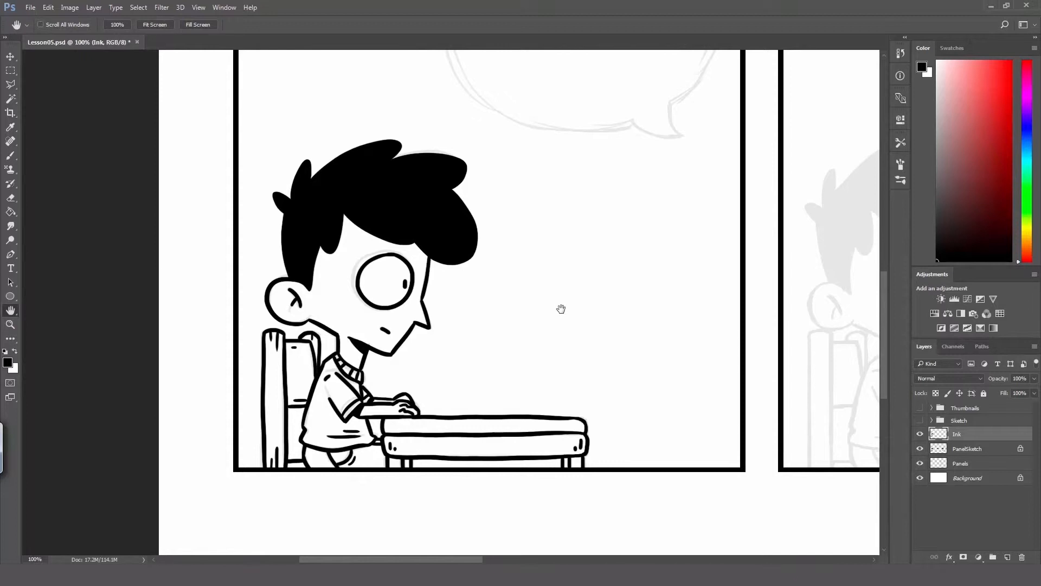
pyautogui.moveTo(558, 314); pyautogui.dragTo(561, 290)
pyautogui.moveTo(553, 335); pyautogui.dragTo(519, 535)
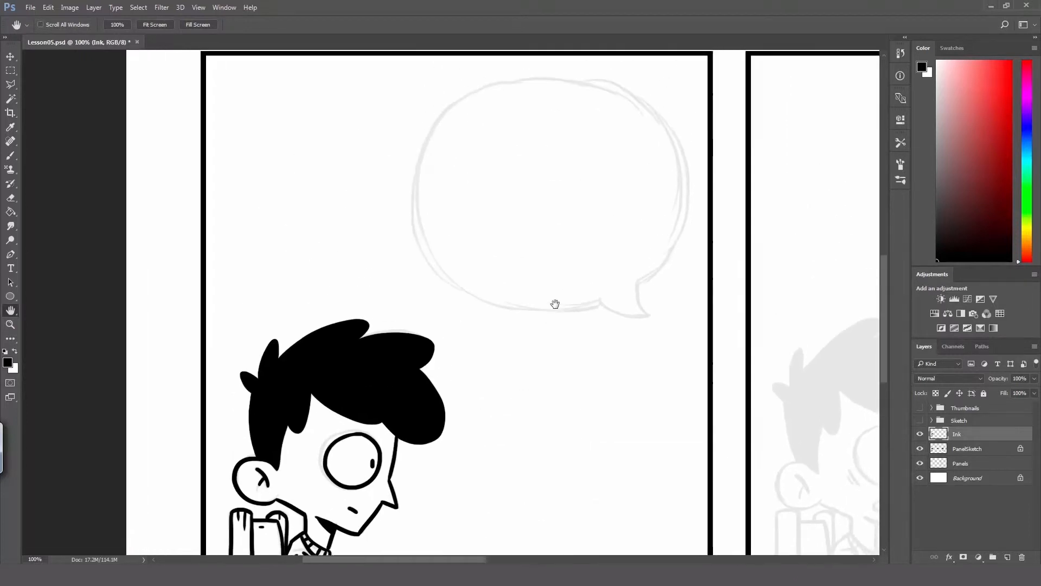
pyautogui.moveTo(555, 304); pyautogui.dragTo(567, 281)
pyautogui.press('b')
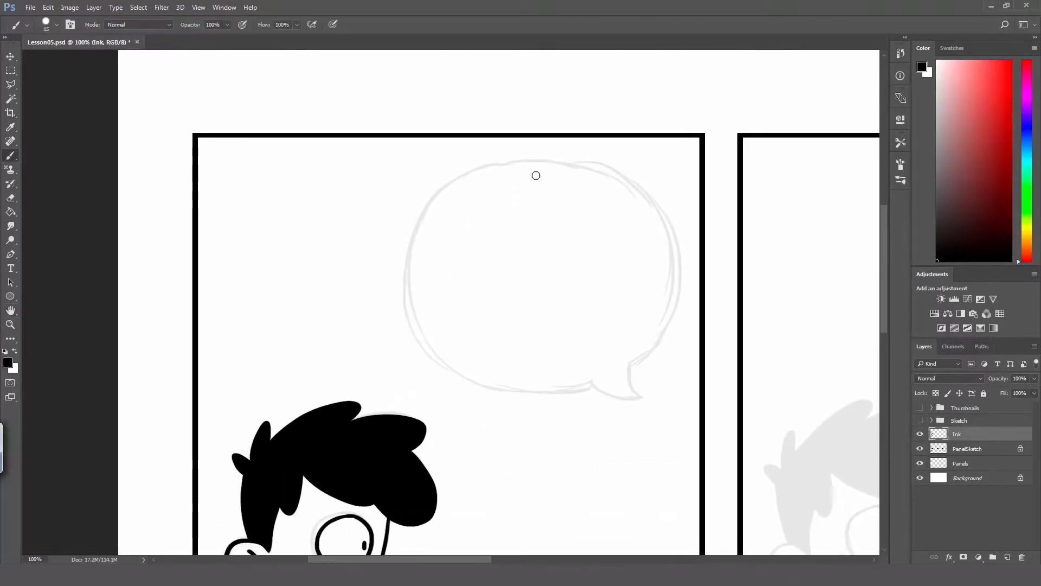
pyautogui.moveTo(463, 177); pyautogui.dragTo(434, 360)
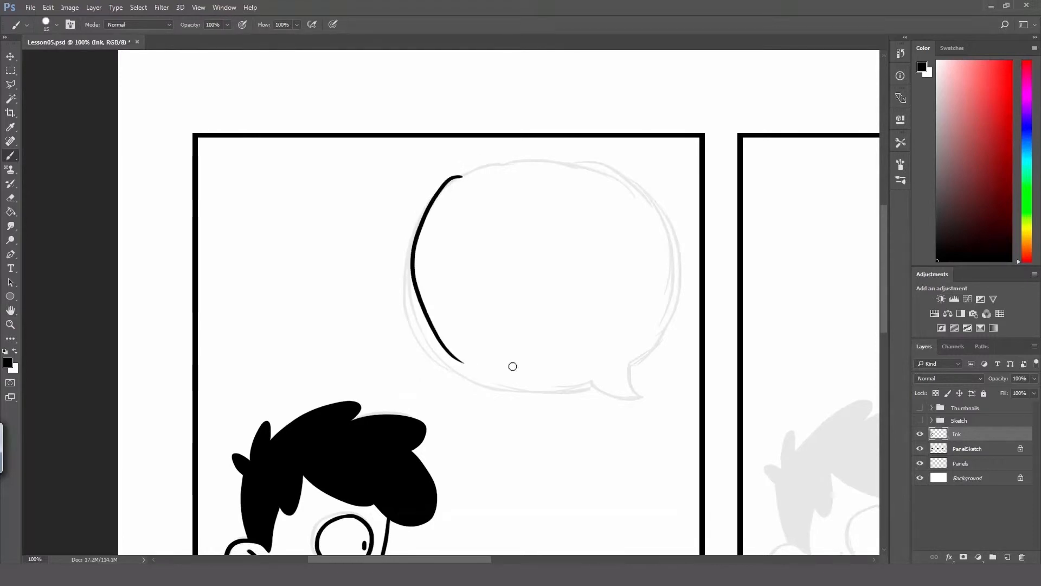
pyautogui.hotkey('ctrl', 'z')
# Ink the speech balloon's outline from the tail along its bottom and up its left side.
pyautogui.press('r')
pyautogui.moveTo(500, 205)
pyautogui.mouseDown()
pyautogui.moveTo(542, 361)
pyautogui.moveTo(538, 337)
pyautogui.mouseUp()
pyautogui.press('h')
pyautogui.moveTo(447, 395); pyautogui.dragTo(508, 291)
pyautogui.press('b')
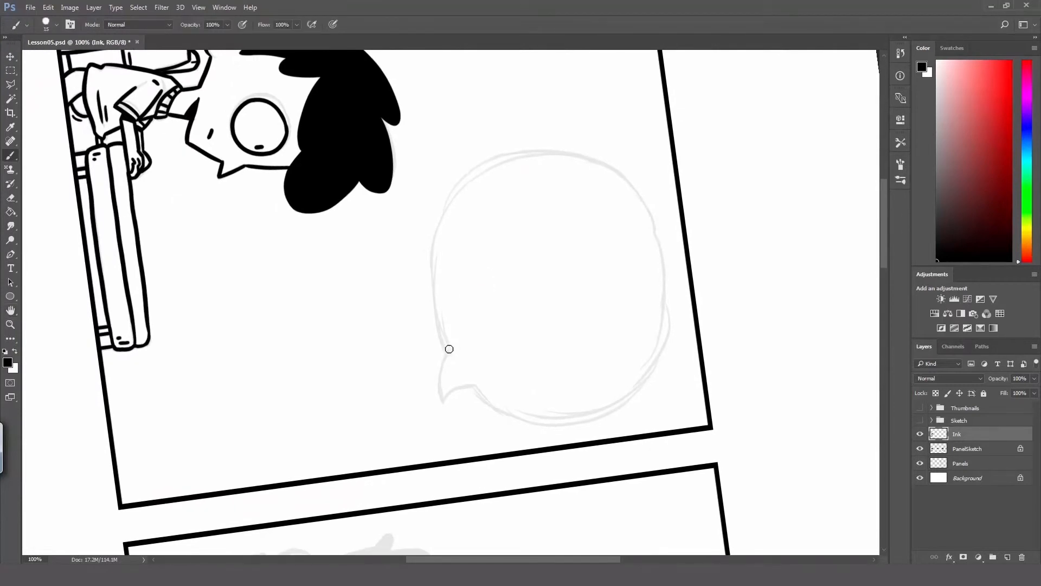
pyautogui.moveTo(449, 349)
pyautogui.mouseDown()
pyautogui.moveTo(577, 172)
pyautogui.moveTo(472, 344)
pyautogui.moveTo(465, 175)
pyautogui.mouseUp()
pyautogui.hotkey('ctrl', 'z')
pyautogui.hotkey('ctrl', 'z')
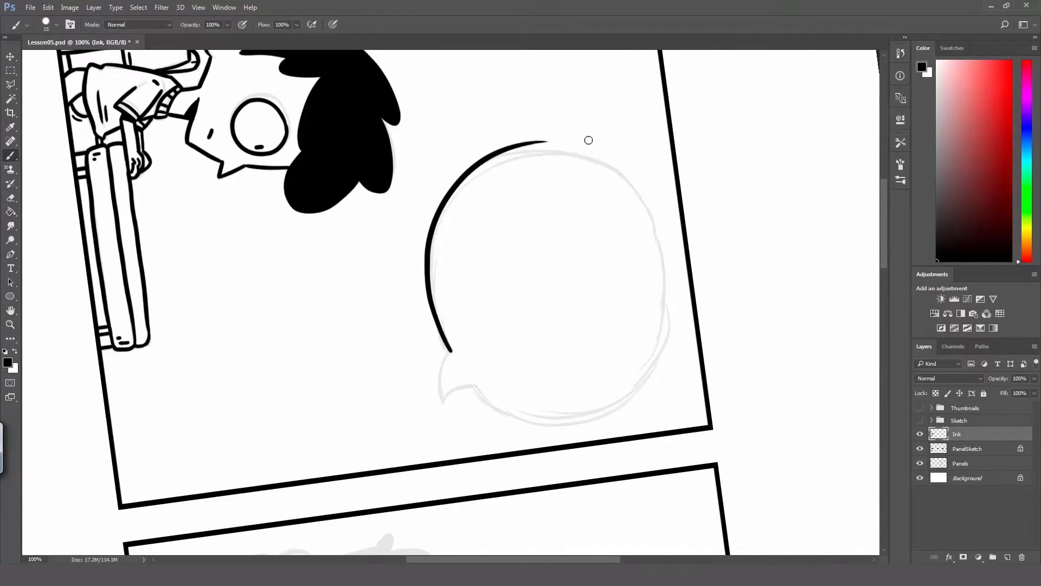
# Continue the speech balloon's outline from its upper left across the top to its upper right.
pyautogui.moveTo(540, 142); pyautogui.dragTo(667, 294)
pyautogui.hotkey('ctrl', 'z')
pyautogui.press('r')
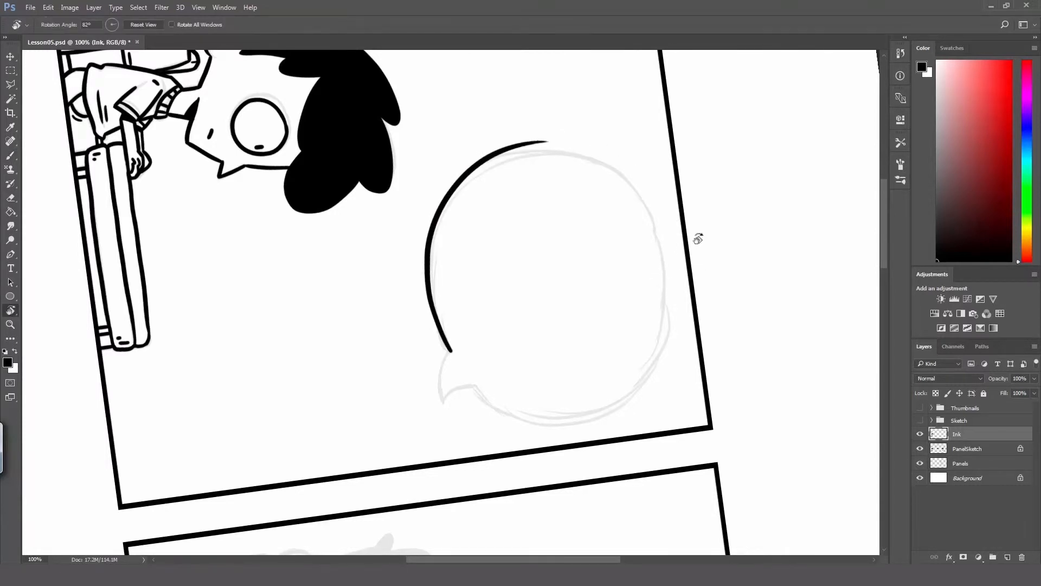
pyautogui.moveTo(700, 237)
pyautogui.mouseDown()
pyautogui.moveTo(299, 162)
pyautogui.moveTo(255, 256)
pyautogui.moveTo(274, 233)
pyautogui.mouseUp()
pyautogui.press('h')
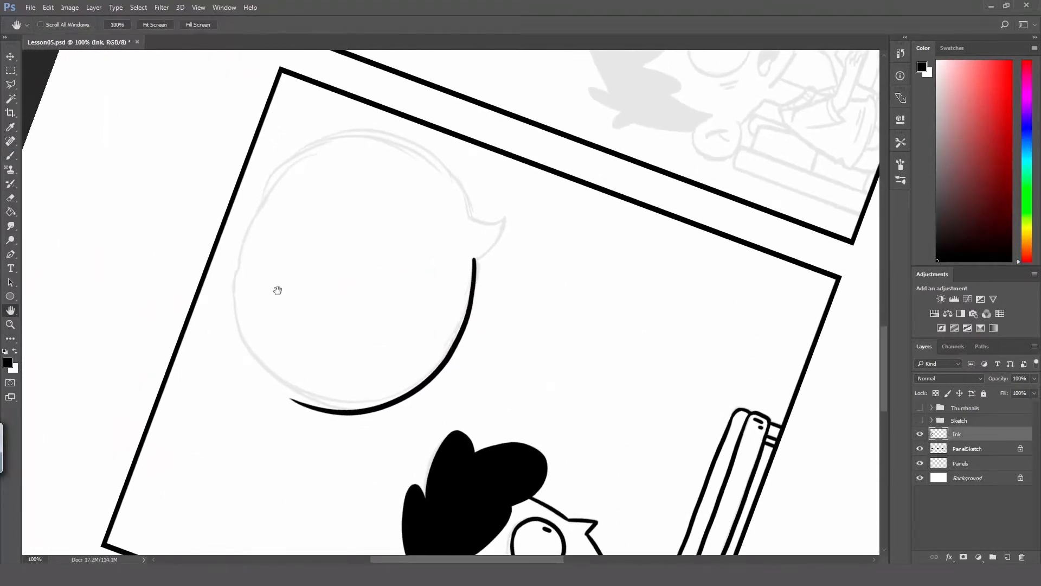
pyautogui.moveTo(276, 290); pyautogui.dragTo(340, 308)
pyautogui.moveTo(228, 301); pyautogui.dragTo(321, 278)
pyautogui.press('b')
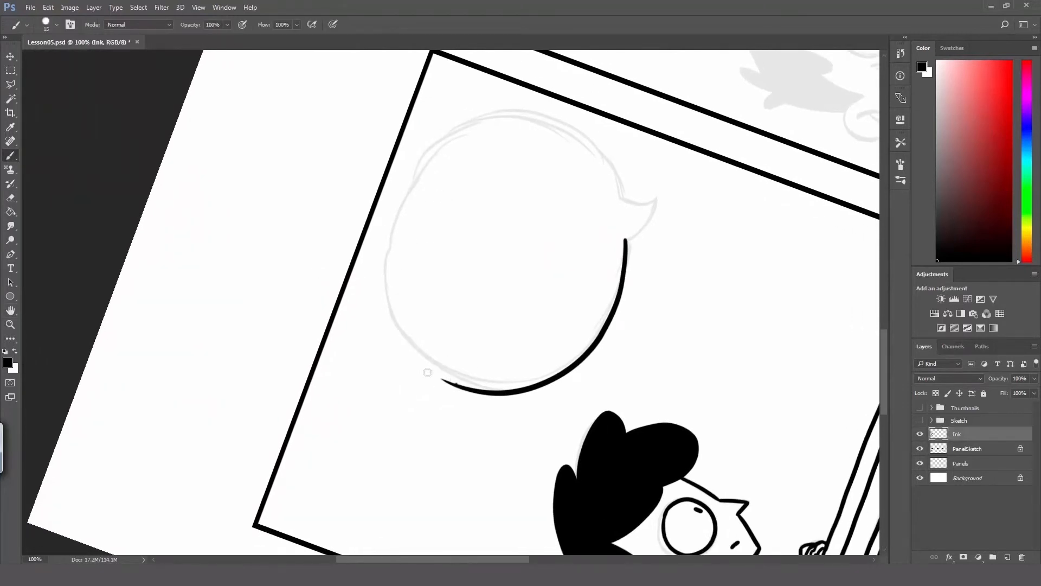
pyautogui.moveTo(428, 373); pyautogui.dragTo(437, 139)
pyautogui.hotkey('ctrl', 'z')
pyautogui.moveTo(431, 372); pyautogui.dragTo(458, 148)
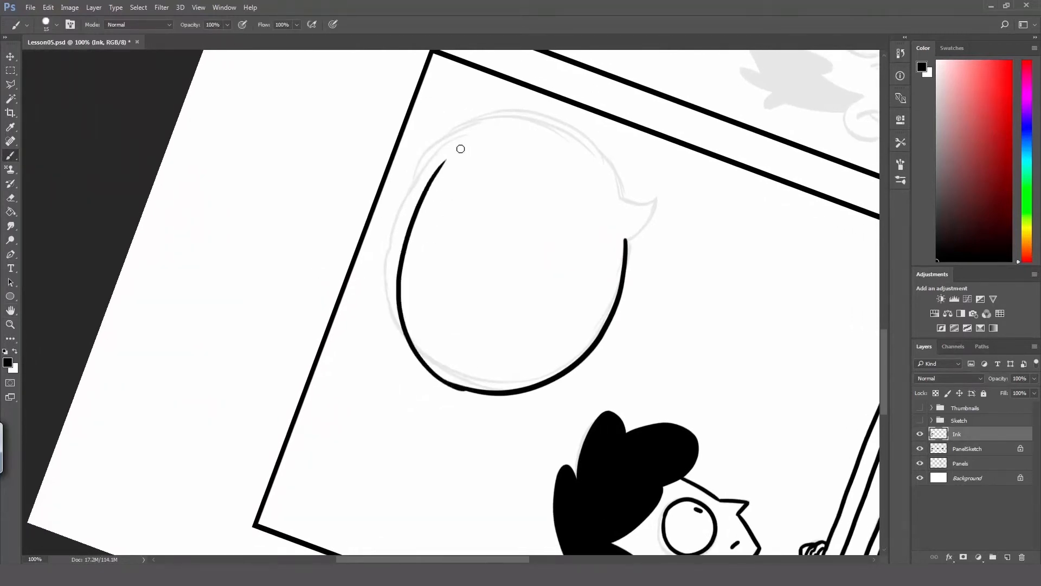
pyautogui.hotkey('ctrl', 'z')
pyautogui.moveTo(465, 389); pyautogui.dragTo(413, 192)
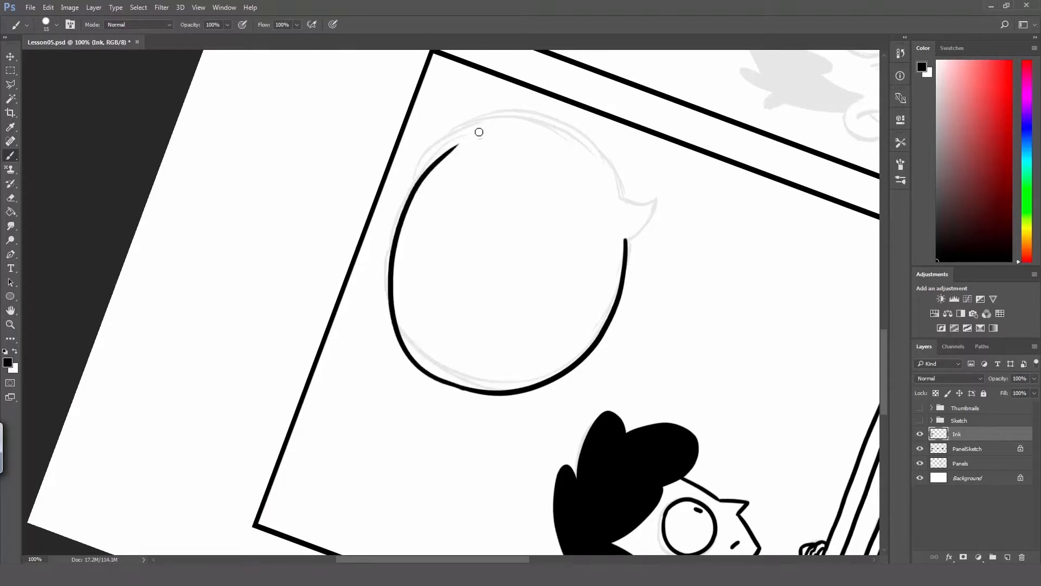
pyautogui.hotkey('ctrl', 'z')
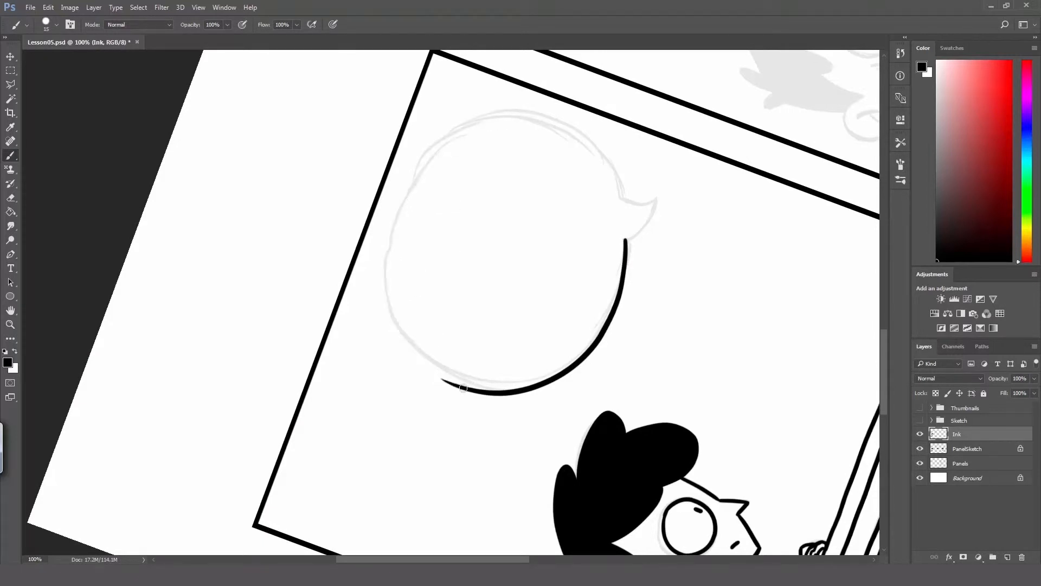
pyautogui.moveTo(463, 387); pyautogui.dragTo(421, 146)
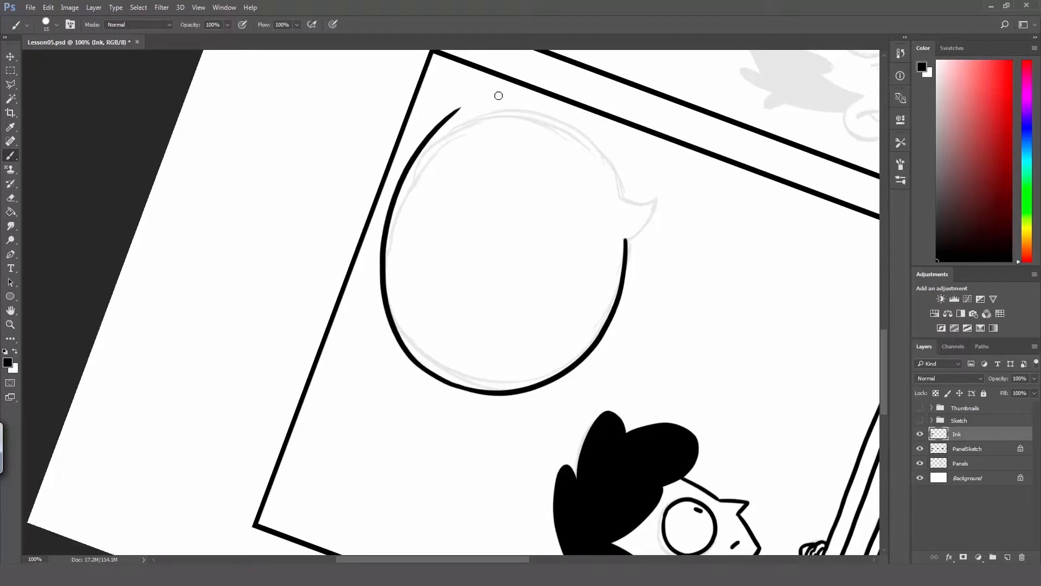
# Ink the speech balloon's right curve from the upper right down toward the tail, leaving the tail opening.
pyautogui.moveTo(455, 111)
pyautogui.mouseDown()
pyautogui.moveTo(562, 116)
pyautogui.moveTo(612, 166)
pyautogui.mouseUp()
pyautogui.hotkey('ctrl', 'z')
pyautogui.moveTo(448, 118)
pyautogui.mouseDown()
pyautogui.moveTo(622, 170)
pyautogui.moveTo(605, 197)
pyautogui.mouseUp()
pyautogui.hotkey('ctrl', 'z')
pyautogui.moveTo(448, 117)
pyautogui.mouseDown()
pyautogui.moveTo(611, 187)
pyautogui.moveTo(607, 210)
pyautogui.mouseUp()
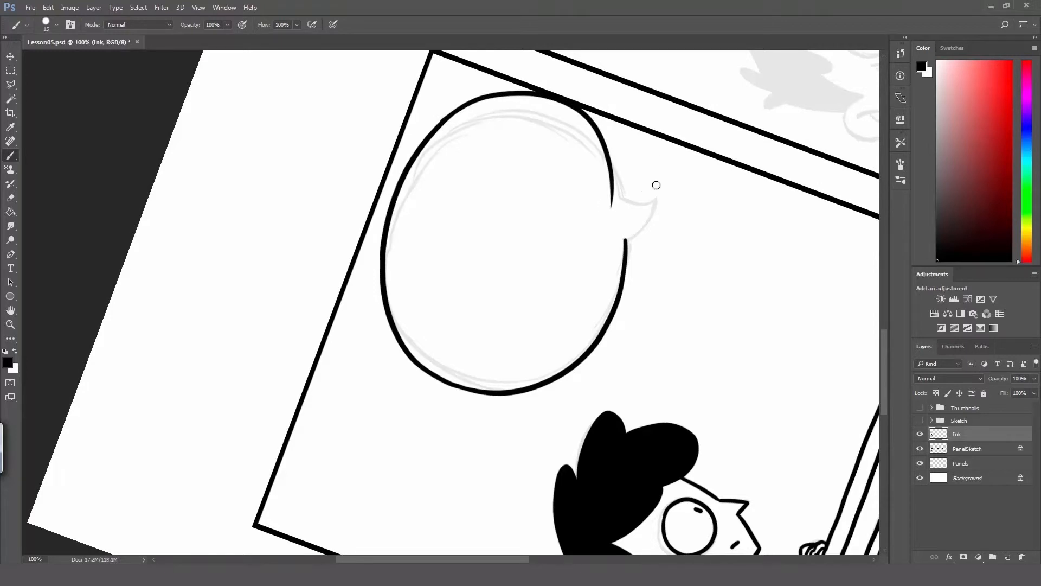
# Ink the lower curve of the first panel's speech balloon tail, from the balloon's bottom edge to the tail's tip.
pyautogui.press('r')
pyautogui.moveTo(643, 174); pyautogui.dragTo(589, 386)
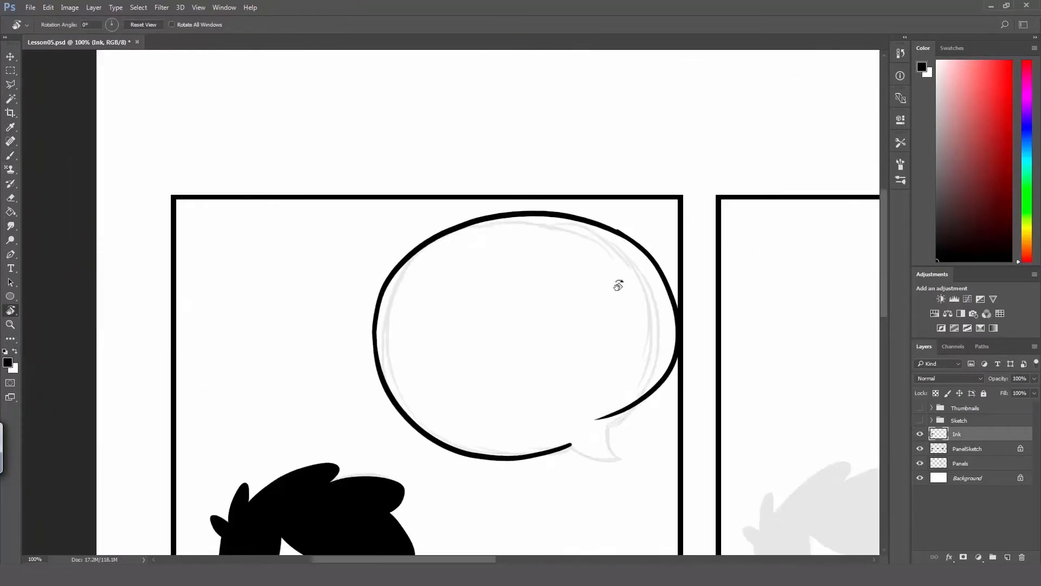
pyautogui.press('z')
pyautogui.click(620, 232)
pyautogui.press('b')
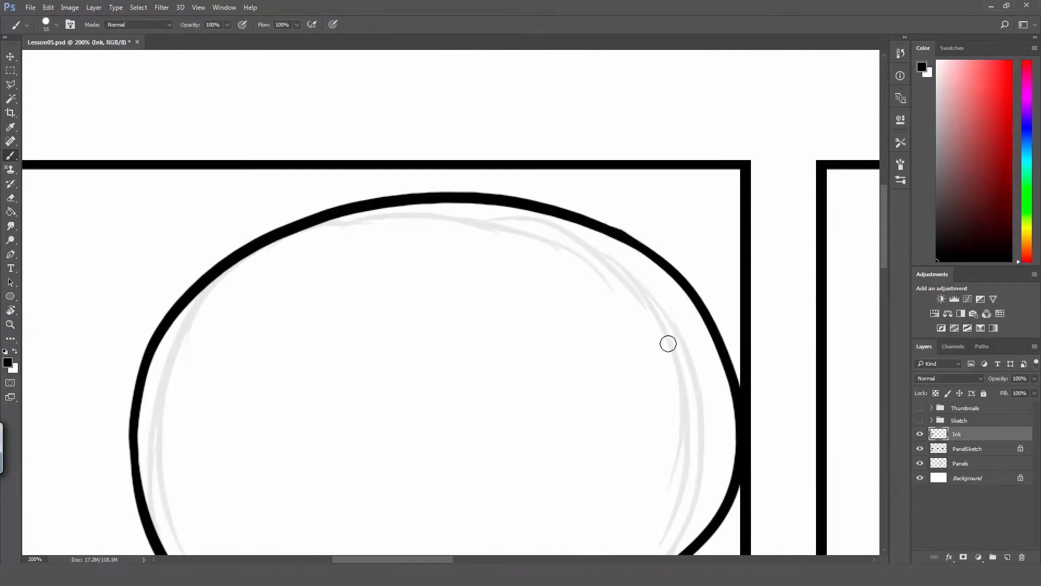
pyautogui.press('space')
pyautogui.moveTo(644, 281); pyautogui.dragTo(678, 87)
pyautogui.moveTo(604, 434); pyautogui.dragTo(639, 242)
pyautogui.moveTo(673, 196); pyautogui.dragTo(640, 240)
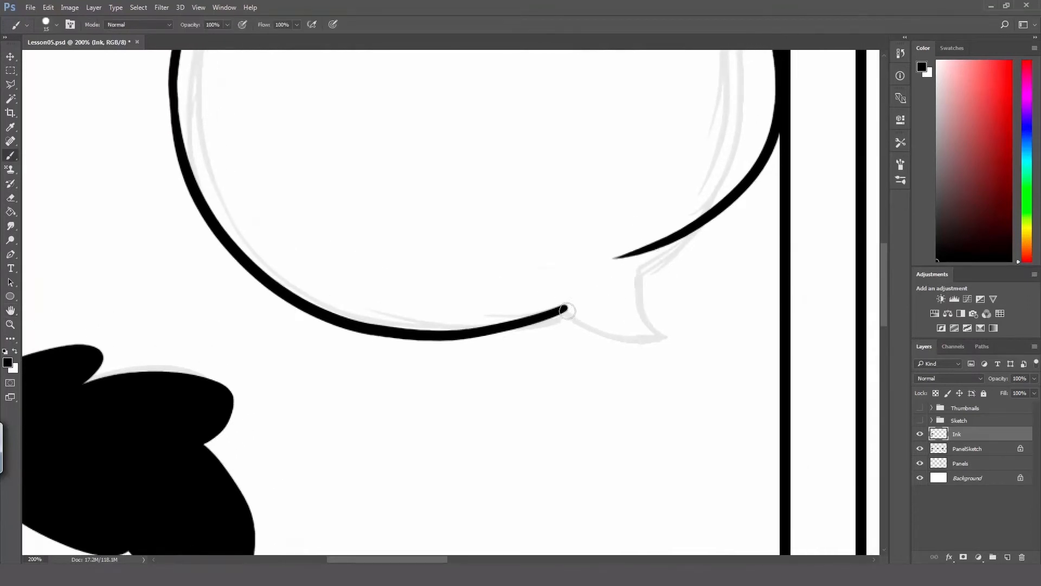
pyautogui.moveTo(567, 311); pyautogui.dragTo(649, 327)
pyautogui.hotkey('ctrl', 'z')
pyautogui.moveTo(567, 309); pyautogui.dragTo(669, 351)
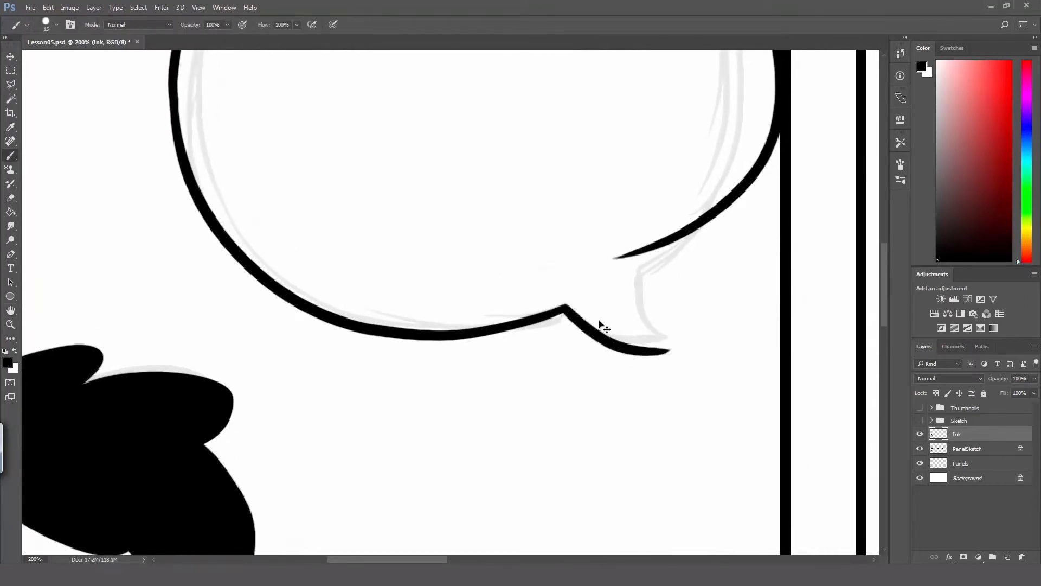
pyautogui.hotkey('ctrl', 'z')
pyautogui.moveTo(567, 309); pyautogui.dragTo(670, 342)
pyautogui.hotkey('ctrl', 'z')
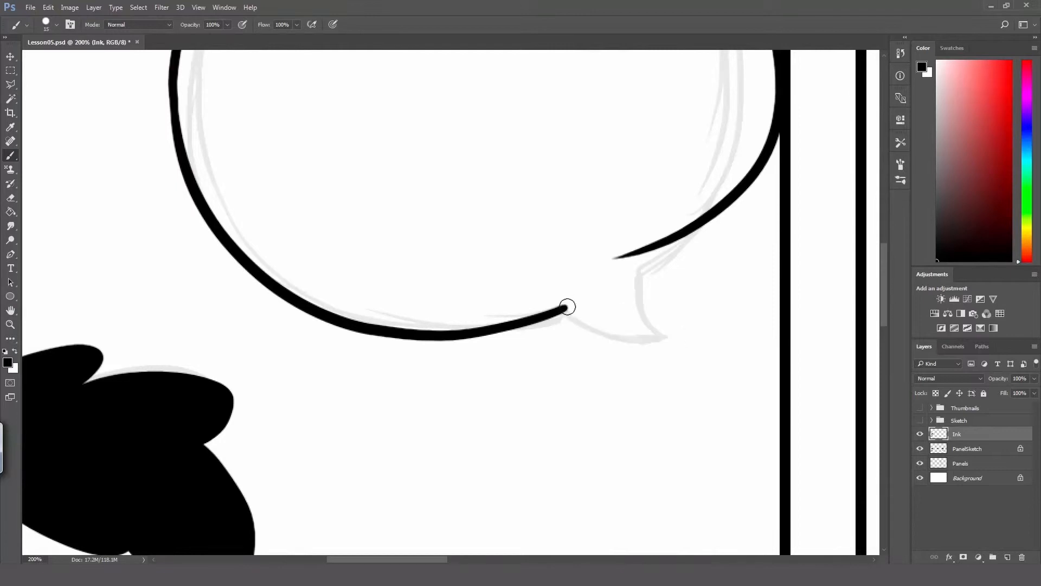
pyautogui.moveTo(567, 308)
pyautogui.mouseDown()
pyautogui.moveTo(674, 324)
pyautogui.moveTo(664, 243)
pyautogui.mouseUp()
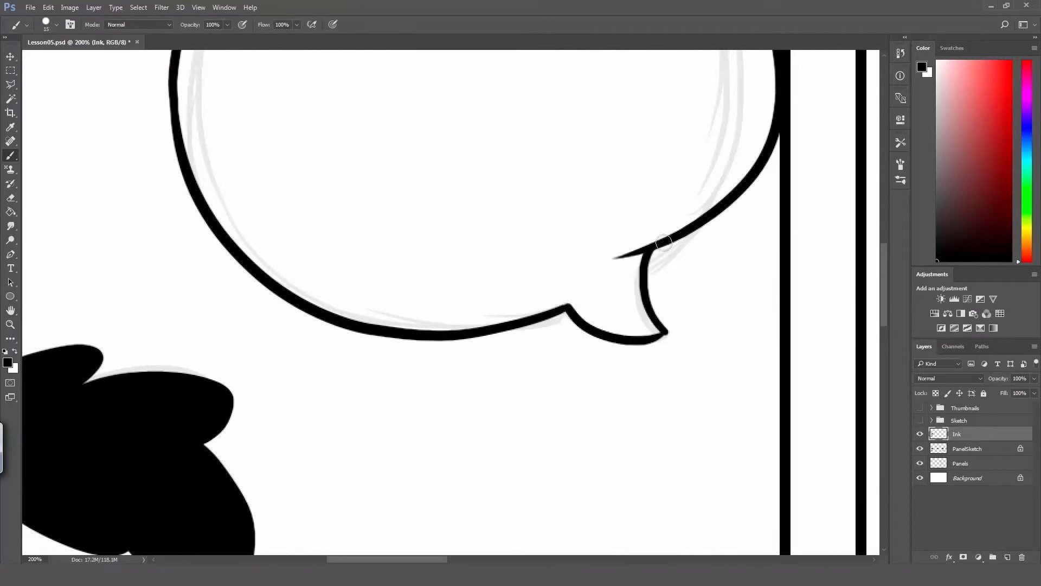
# Redraw the tail's right curve up to the balloon's outline and erase the line end overhanging inside the balloon.
pyautogui.hotkey('ctrl', 'z')
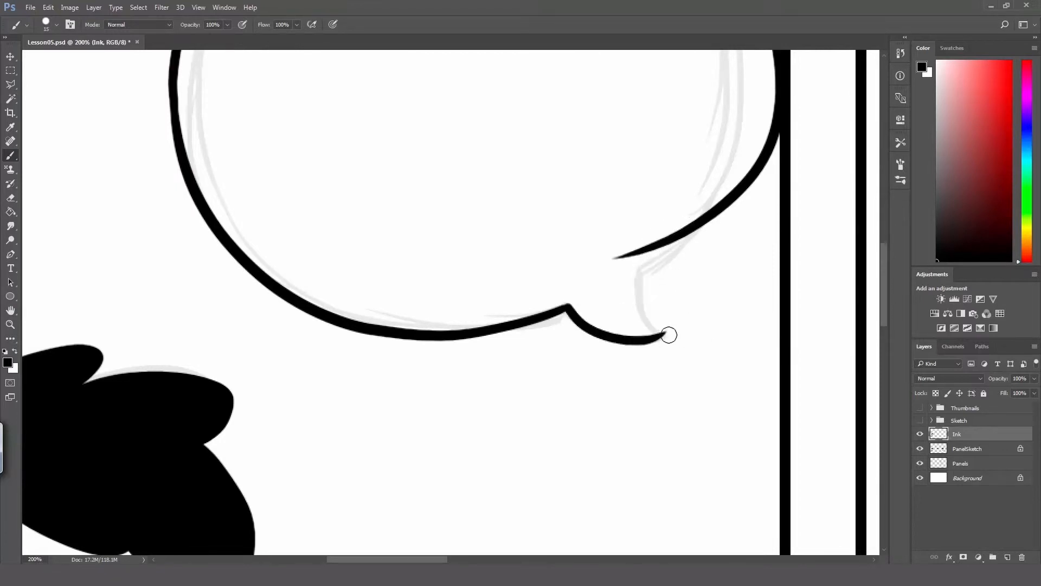
pyautogui.moveTo(648, 315)
pyautogui.mouseDown()
pyautogui.moveTo(643, 263)
pyautogui.moveTo(655, 237)
pyautogui.mouseUp()
pyautogui.hotkey('ctrl', 'z')
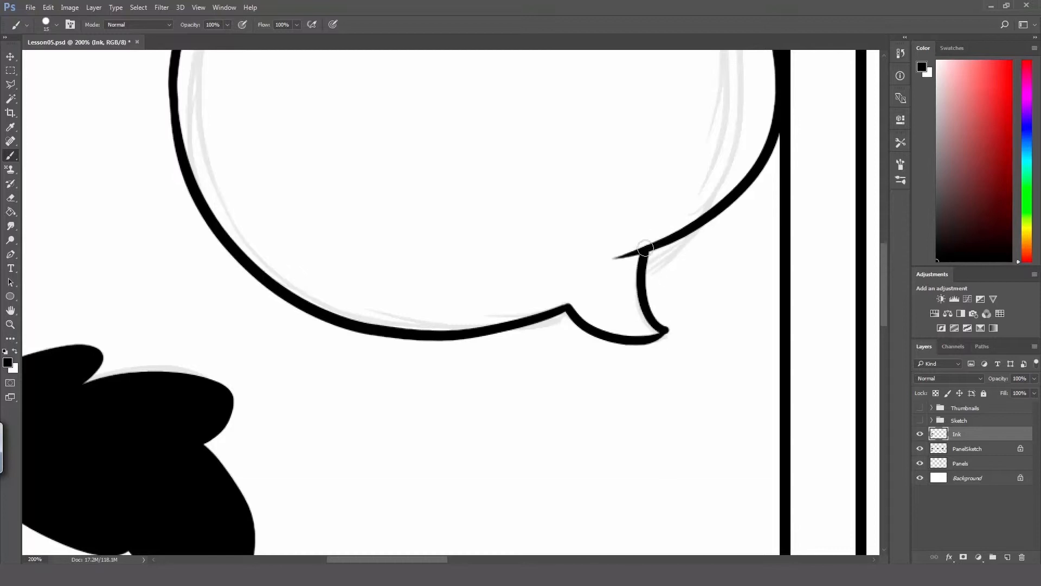
pyautogui.press('e')
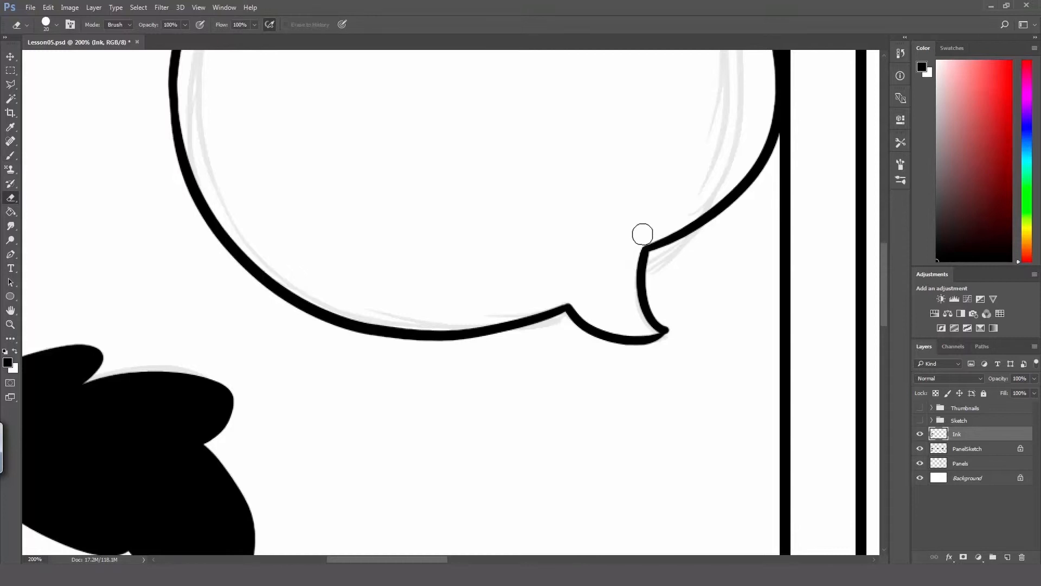
# Select the inked speech balloon with the Polygonal Lasso, move it slightly down and left off the panel border, and deselect.
pyautogui.press('z')
pyautogui.keyDown('alt'); pyautogui.click(644, 219); pyautogui.keyUp('alt')
pyautogui.keyDown('alt'); pyautogui.click(641, 207); pyautogui.keyUp('alt')
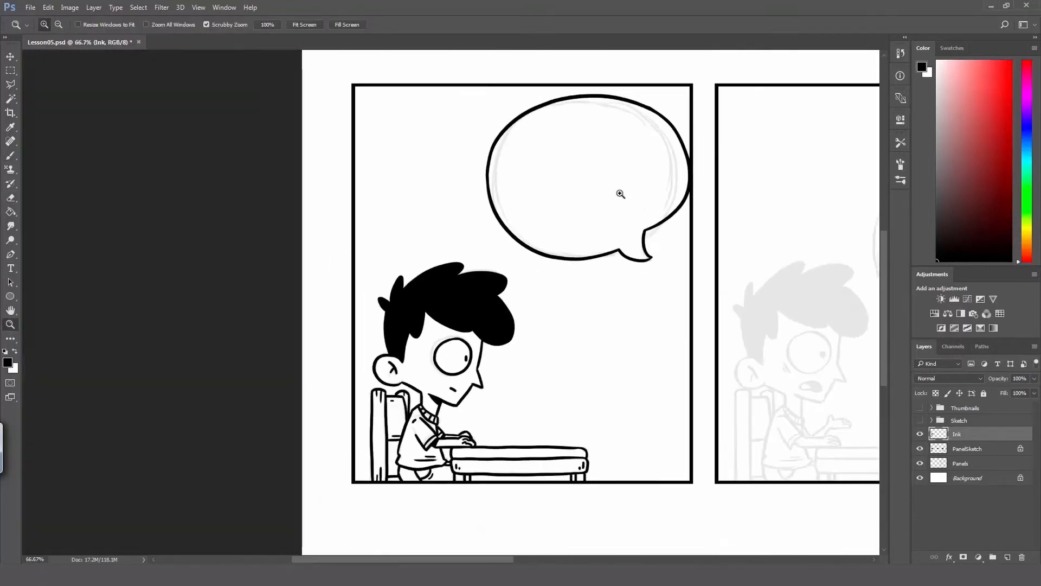
pyautogui.press('h')
pyautogui.moveTo(621, 198); pyautogui.dragTo(606, 229)
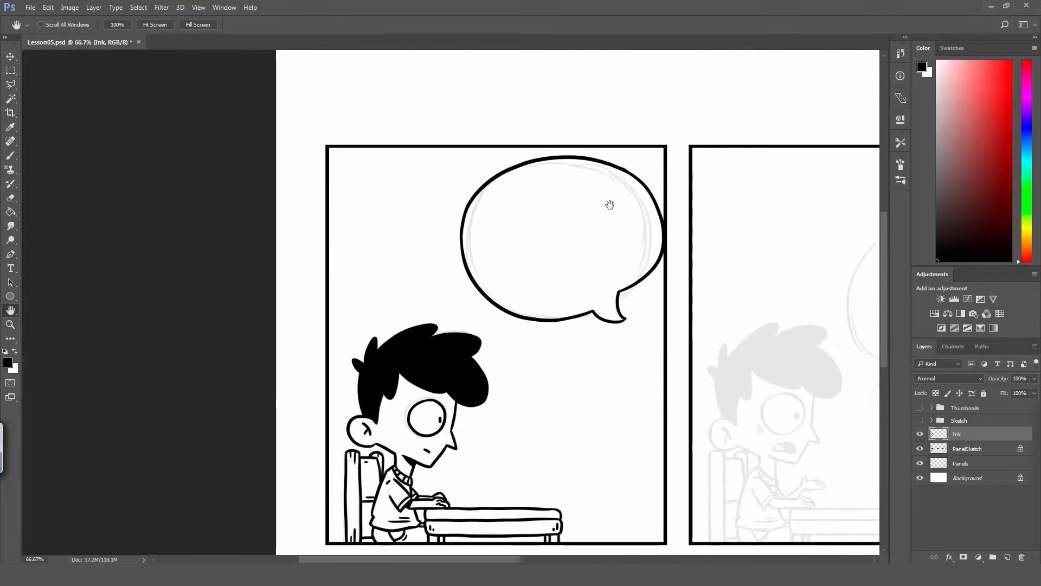
pyautogui.press('l')
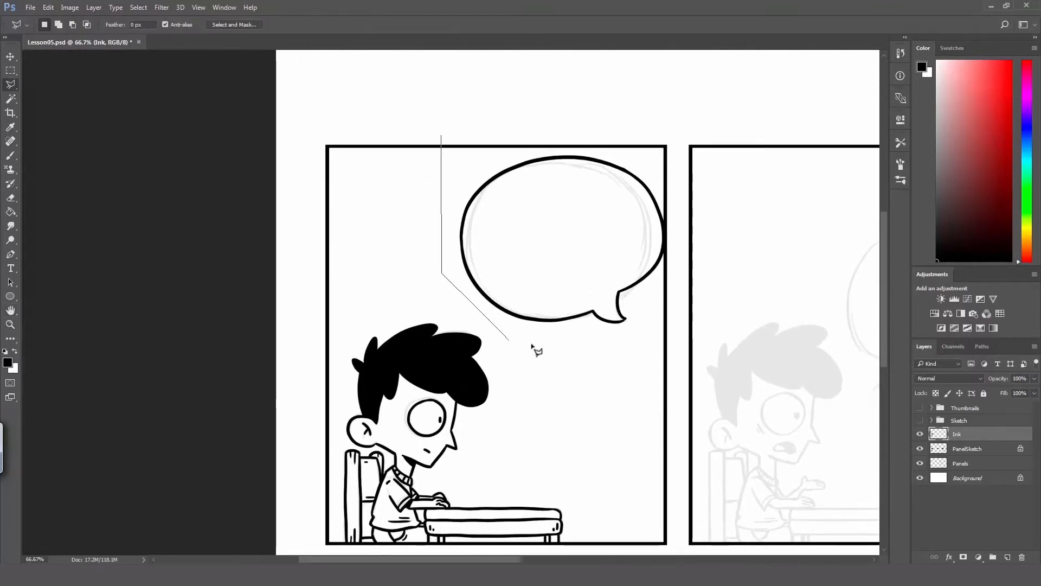
pyautogui.click(504, 334)
pyautogui.click(644, 352)
pyautogui.click(678, 291)
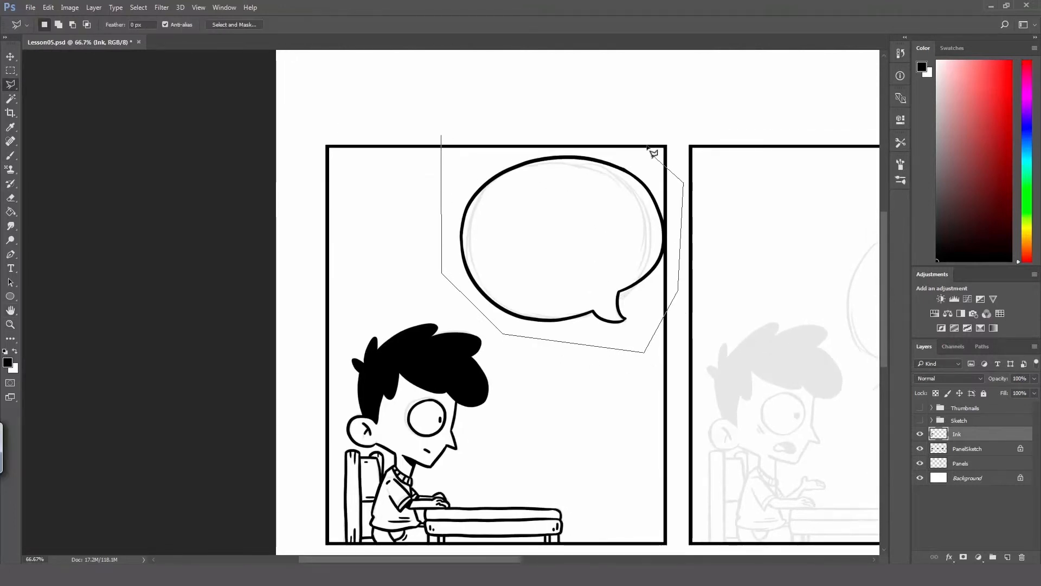
pyautogui.click(637, 136)
pyautogui.click(442, 136)
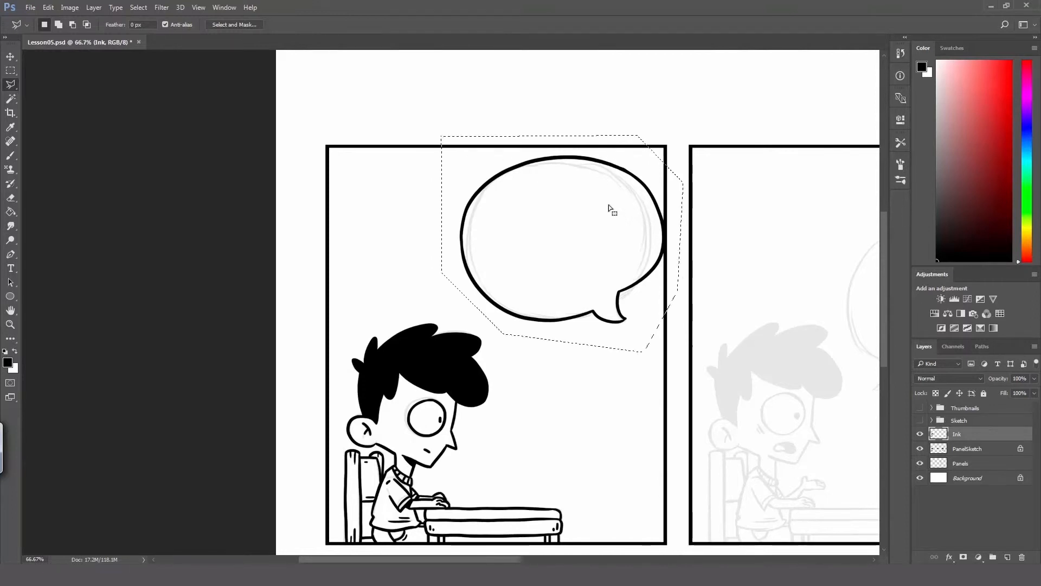
pyautogui.press('v')
pyautogui.moveTo(644, 170); pyautogui.dragTo(634, 188)
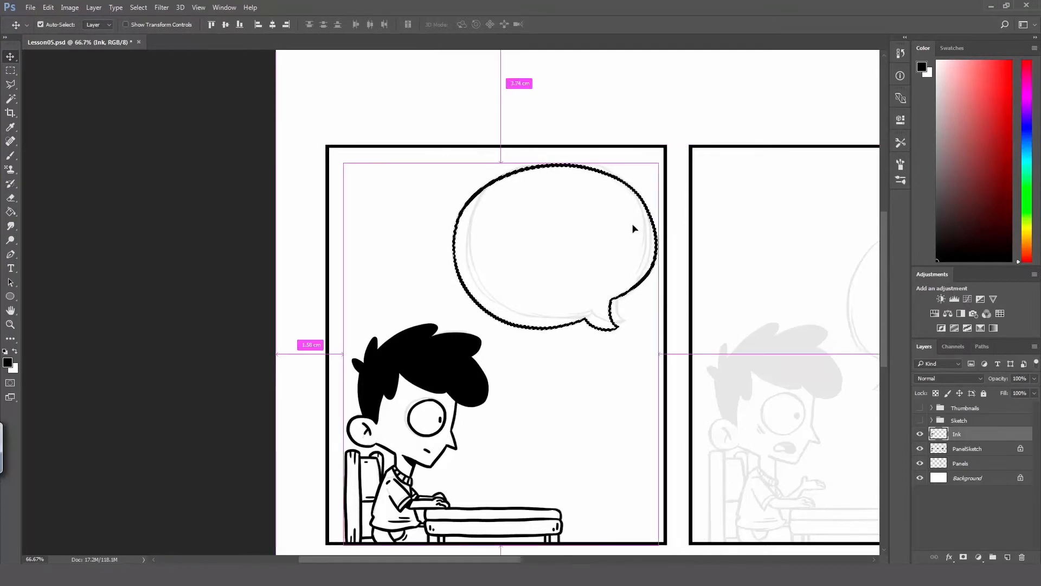
pyautogui.hotkey('ctrl', 'd')
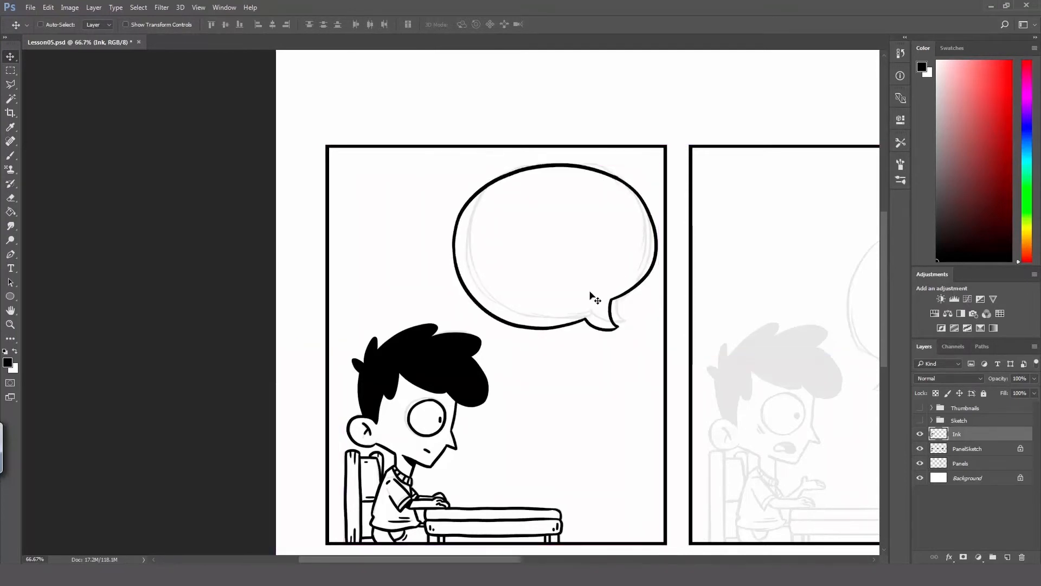
# Save the comic strip document with the first panel's inking finished.
pyautogui.press('h')
pyautogui.moveTo(584, 272); pyautogui.dragTo(537, 260)
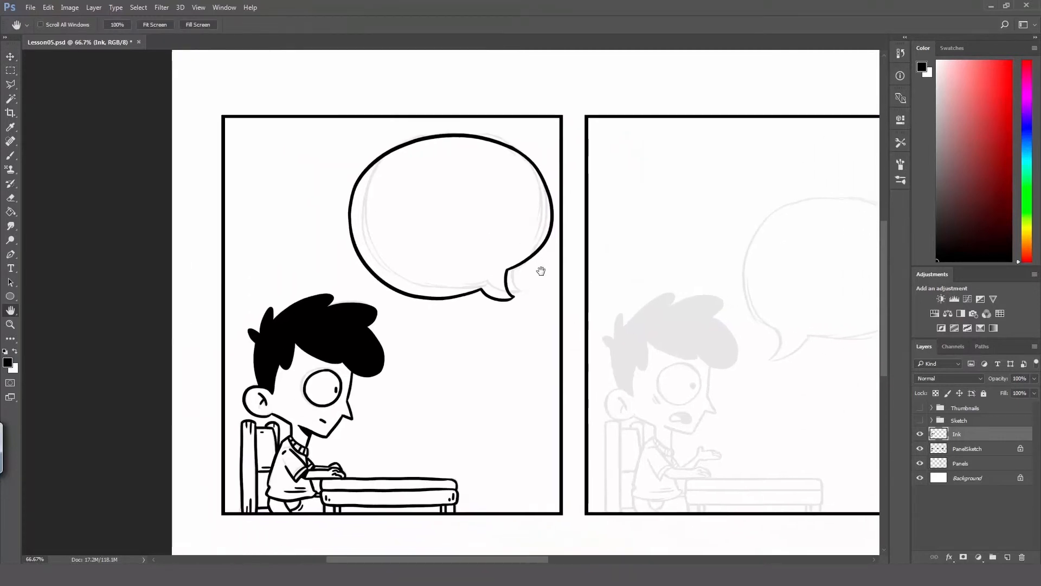
pyautogui.press('z')
pyautogui.keyDown('alt'); pyautogui.click(551, 281); pyautogui.keyUp('alt')
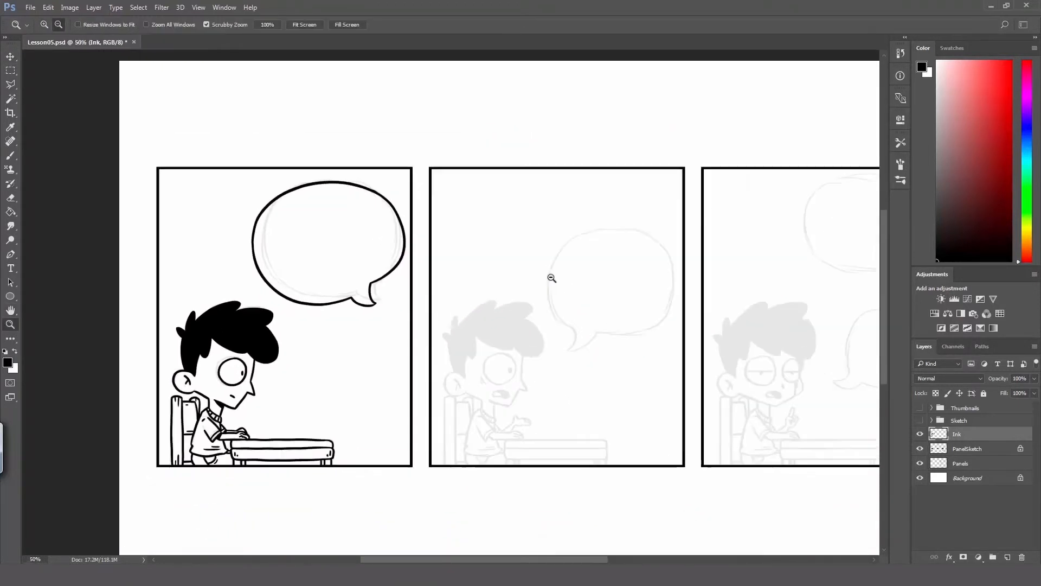
pyautogui.keyDown('alt'); pyautogui.click(552, 283); pyautogui.keyUp('alt')
pyautogui.press('v')
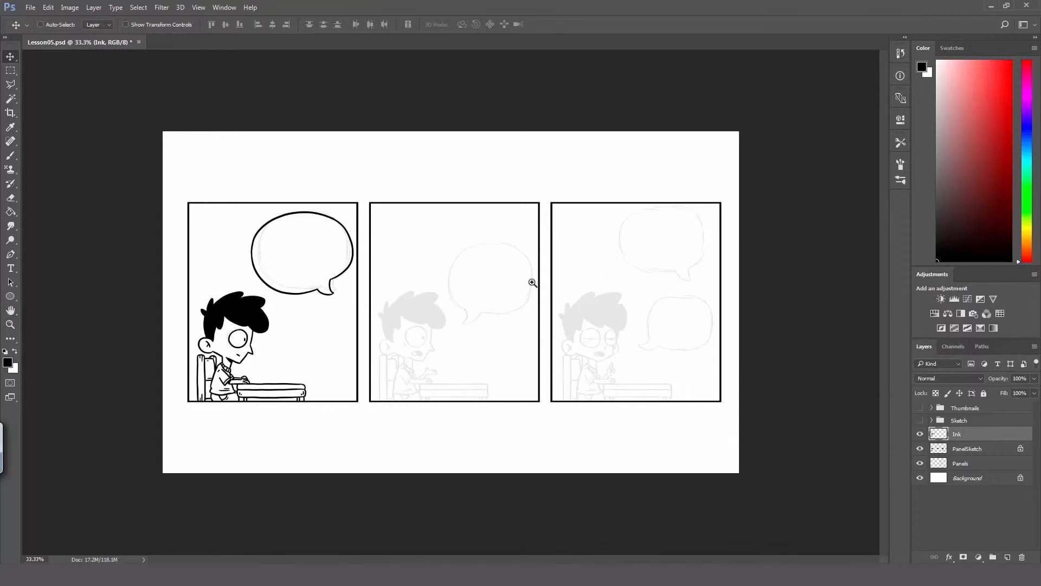
pyautogui.press('ctrl')
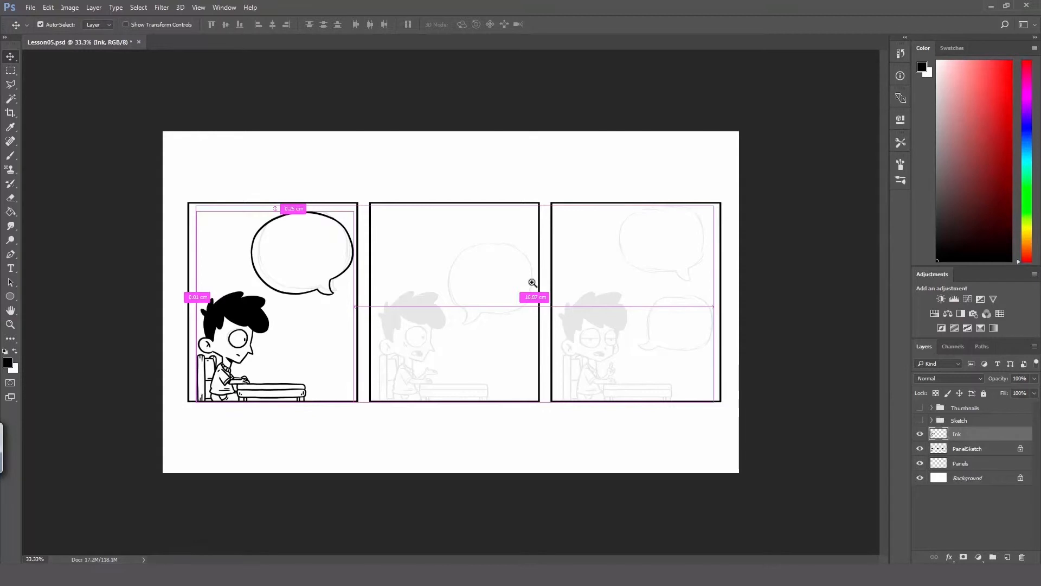
pyautogui.hotkey('ctrl', 's')
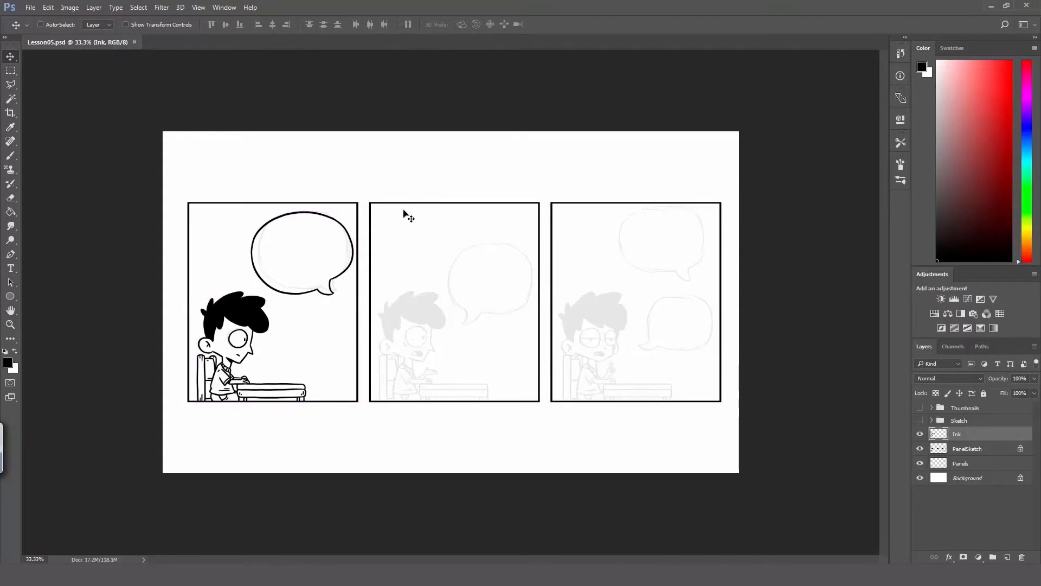
# Ink the outline of the boy's hair and ear over the sketch in the second panel.
pyautogui.scroll(4, 399, 325)
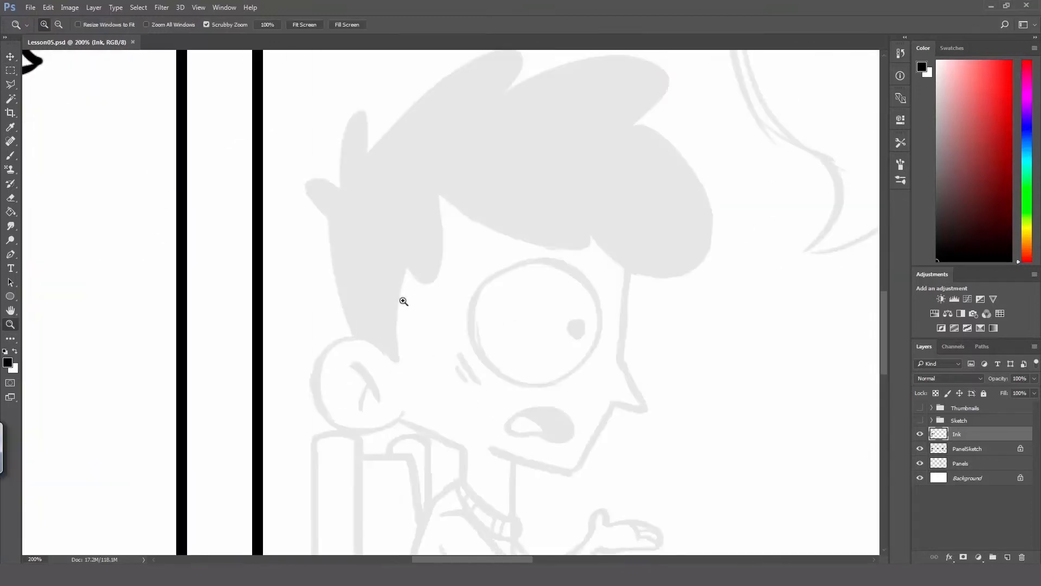
pyautogui.press('b')
pyautogui.moveTo(400, 416)
pyautogui.mouseDown()
pyautogui.moveTo(395, 356)
pyautogui.moveTo(438, 191)
pyautogui.mouseUp()
pyautogui.moveTo(351, 337); pyautogui.dragTo(372, 152)
pyautogui.press('r')
pyautogui.moveTo(365, 395)
pyautogui.mouseDown()
pyautogui.moveTo(364, 203)
pyautogui.moveTo(384, 266)
pyautogui.mouseUp()
pyautogui.hotkey('ctrl', 'z')
pyautogui.moveTo(382, 264)
pyautogui.mouseDown()
pyautogui.moveTo(471, 177)
pyautogui.moveTo(522, 261)
pyautogui.mouseUp()
pyautogui.moveTo(521, 259)
pyautogui.mouseDown()
pyautogui.moveTo(559, 392)
pyautogui.moveTo(320, 381)
pyautogui.mouseUp()
# Ink the second panel boy's round eye outline and move it slightly to the right.
pyautogui.press('r')
pyautogui.moveTo(444, 490); pyautogui.dragTo(499, 284)
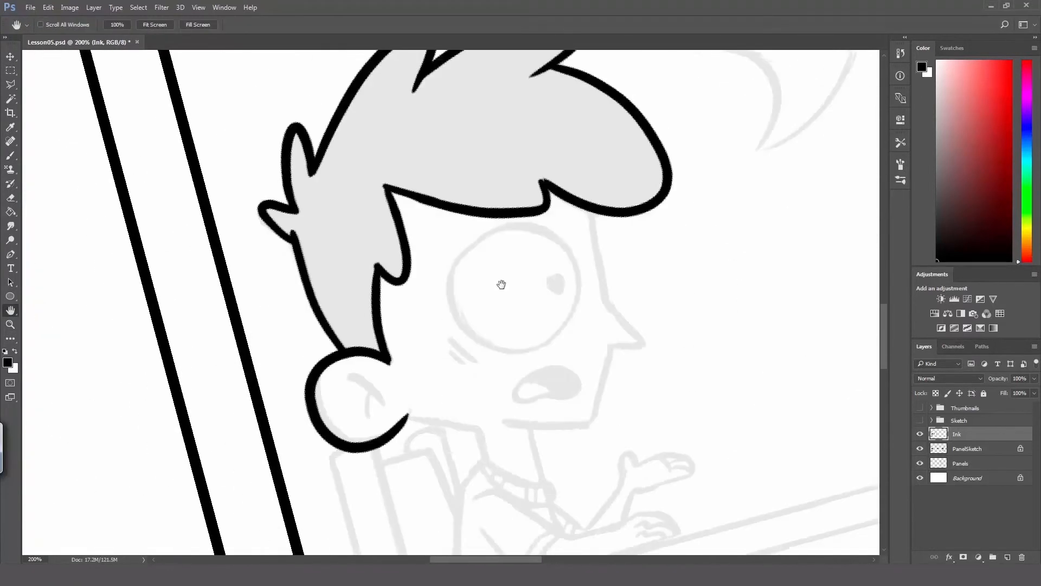
pyautogui.press('r')
pyautogui.moveTo(504, 239)
pyautogui.mouseDown()
pyautogui.moveTo(521, 254)
pyautogui.moveTo(468, 304)
pyautogui.mouseUp()
pyautogui.hotkey('ctrl', 'z')
pyautogui.moveTo(544, 230)
pyautogui.mouseDown()
pyautogui.moveTo(456, 274)
pyautogui.moveTo(543, 230)
pyautogui.mouseUp()
pyautogui.press('l')
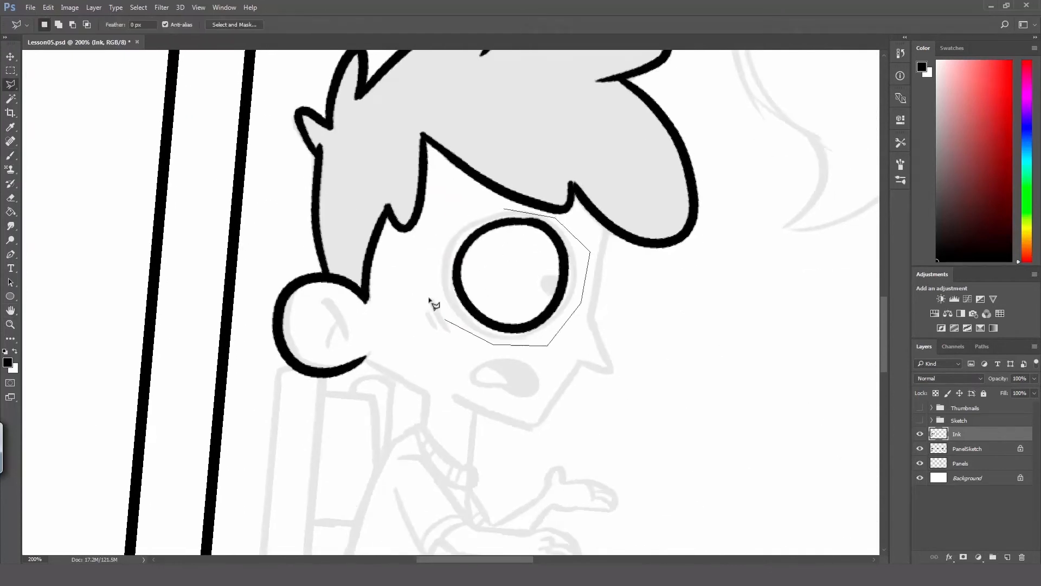
pyautogui.press('v')
pyautogui.moveTo(547, 281); pyautogui.dragTo(560, 284)
# Ink the short cheek marks, forehead, pointed nose, jaw and chin of the second panel's boy.
pyautogui.press('b')
pyautogui.moveTo(434, 295); pyautogui.dragTo(450, 331)
pyautogui.moveTo(609, 213); pyautogui.dragTo(591, 314)
pyautogui.moveTo(592, 318); pyautogui.dragTo(611, 370)
pyautogui.moveTo(457, 402); pyautogui.dragTo(533, 430)
pyautogui.moveTo(533, 430)
pyautogui.mouseDown()
pyautogui.moveTo(584, 360)
pyautogui.moveTo(578, 351)
pyautogui.mouseUp()
# Ink the jaw line from the ear, both neck lines and the inner ear lines of the second panel's boy.
pyautogui.press('e')
pyautogui.press('b')
pyautogui.moveTo(366, 359)
pyautogui.mouseDown()
pyautogui.moveTo(426, 392)
pyautogui.moveTo(426, 430)
pyautogui.mouseUp()
pyautogui.moveTo(476, 417); pyautogui.dragTo(471, 465)
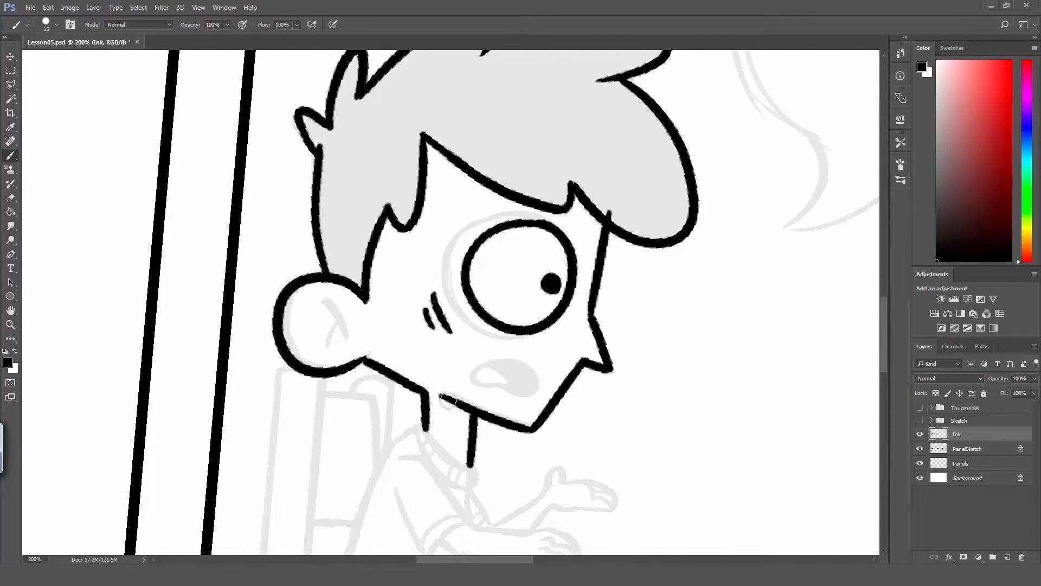
pyautogui.moveTo(323, 300); pyautogui.dragTo(343, 340)
pyautogui.moveTo(332, 320); pyautogui.dragTo(324, 342)
# Select the inside of the boy's hair outline with the Magic Wand, fill it with black and deselect.
pyautogui.moveTo(490, 228); pyautogui.dragTo(470, 351)
pyautogui.press('w')
pyautogui.click(488, 234)
pyautogui.click(553, 210)
pyautogui.hotkey('alt', 'BackSpace')
pyautogui.hotkey('ctrl', 'd')
# Ink the second panel boy's open mouth with a black interior around the white patch.
pyautogui.press('b')
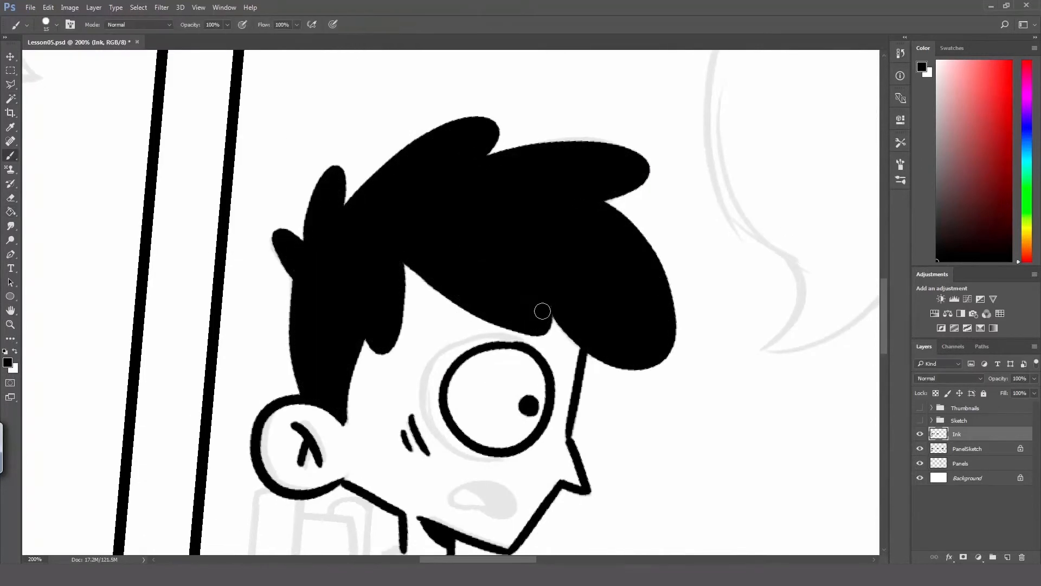
pyautogui.moveTo(505, 434); pyautogui.dragTo(539, 259)
pyautogui.moveTo(490, 320); pyautogui.dragTo(543, 346)
pyautogui.moveTo(502, 316); pyautogui.dragTo(540, 340)
# Ink the boy's ribbed shirt collar and the shirt's shoulder, back and front outlines.
pyautogui.moveTo(507, 424); pyautogui.dragTo(557, 300)
pyautogui.moveTo(489, 255); pyautogui.dragTo(529, 296)
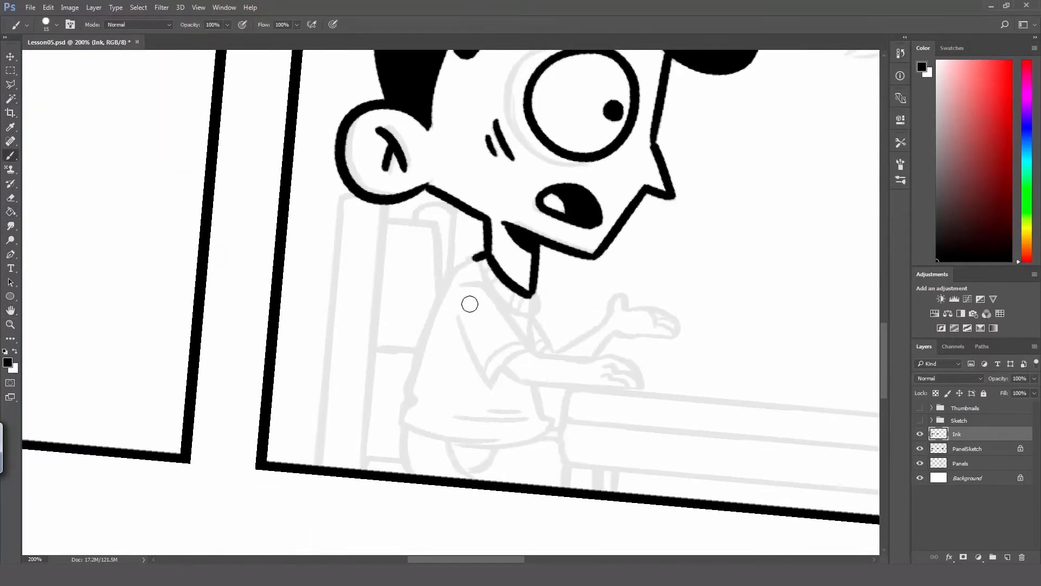
pyautogui.moveTo(459, 266); pyautogui.dragTo(488, 251)
pyautogui.moveTo(408, 391)
pyautogui.mouseDown()
pyautogui.moveTo(449, 288)
pyautogui.moveTo(410, 391)
pyautogui.mouseUp()
pyautogui.moveTo(411, 393); pyautogui.dragTo(408, 430)
pyautogui.moveTo(534, 385); pyautogui.dragTo(545, 430)
pyautogui.moveTo(533, 319); pyautogui.dragTo(531, 343)
pyautogui.moveTo(479, 261)
pyautogui.mouseDown()
pyautogui.moveTo(536, 319)
pyautogui.moveTo(488, 283)
pyautogui.mouseUp()
# Ink the edges and cuff of the boy's near shirt sleeve.
pyautogui.moveTo(515, 295)
pyautogui.mouseDown()
pyautogui.moveTo(528, 349)
pyautogui.moveTo(491, 384)
pyautogui.mouseUp()
pyautogui.moveTo(483, 366)
pyautogui.mouseDown()
pyautogui.moveTo(524, 343)
pyautogui.moveTo(517, 339)
pyautogui.mouseUp()
pyautogui.hotkey('ctrl', 'z')
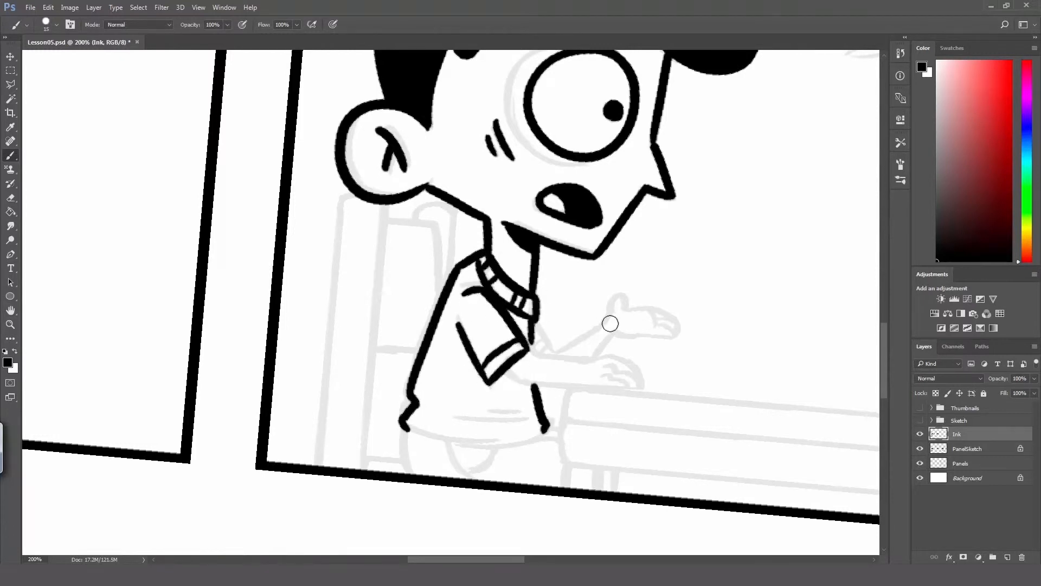
# Ink the boy's resting forearm and hand and his raised arm with its open palm.
pyautogui.press('r')
pyautogui.moveTo(610, 324); pyautogui.dragTo(563, 189)
pyautogui.moveTo(543, 261)
pyautogui.mouseDown()
pyautogui.moveTo(536, 332)
pyautogui.moveTo(618, 266)
pyautogui.moveTo(630, 273)
pyautogui.mouseUp()
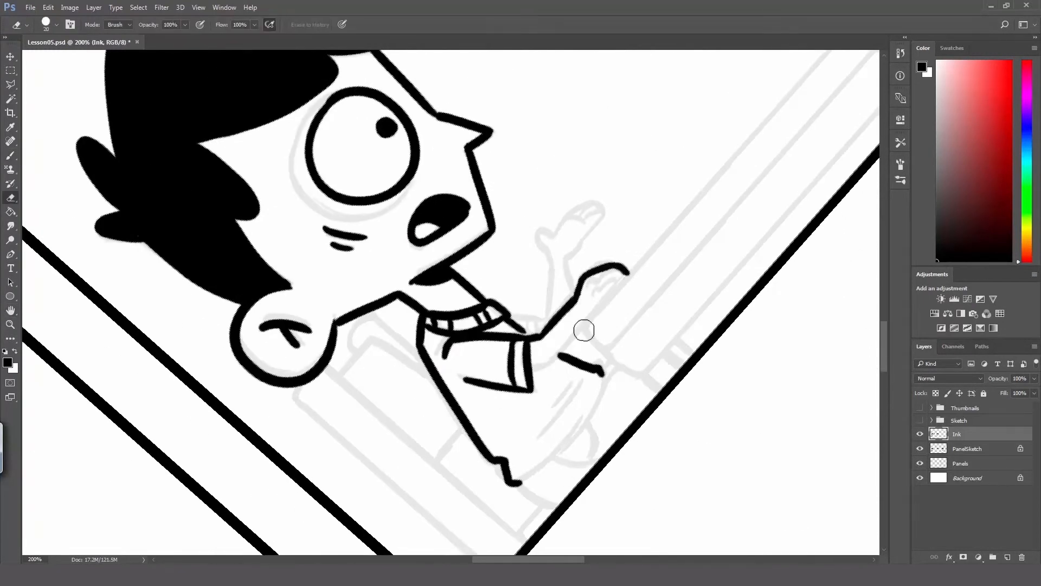
pyautogui.moveTo(537, 369); pyautogui.dragTo(605, 302)
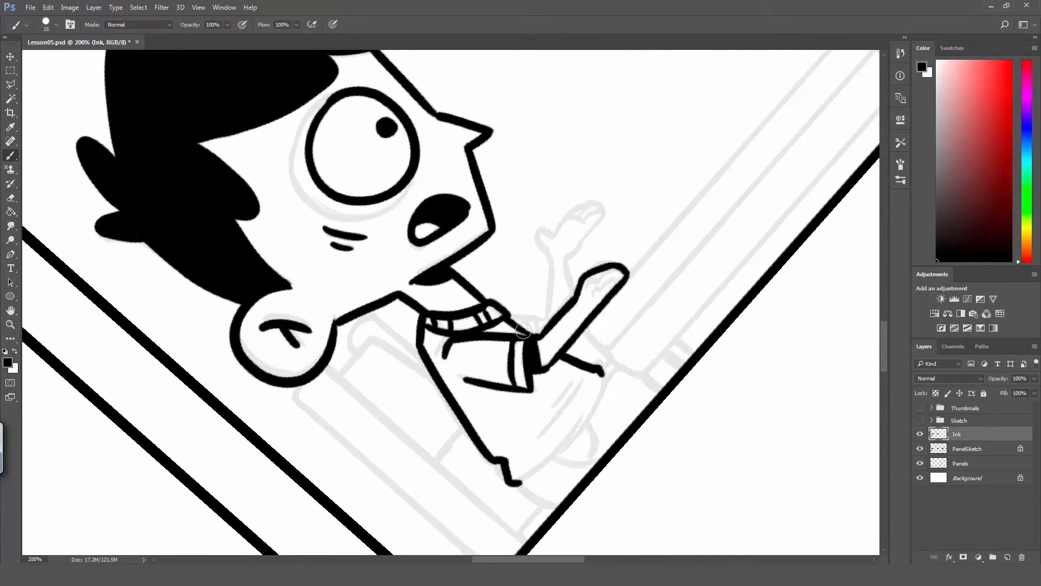
pyautogui.moveTo(541, 324)
pyautogui.mouseDown()
pyautogui.moveTo(600, 203)
pyautogui.moveTo(604, 217)
pyautogui.mouseUp()
pyautogui.moveTo(569, 254); pyautogui.dragTo(599, 227)
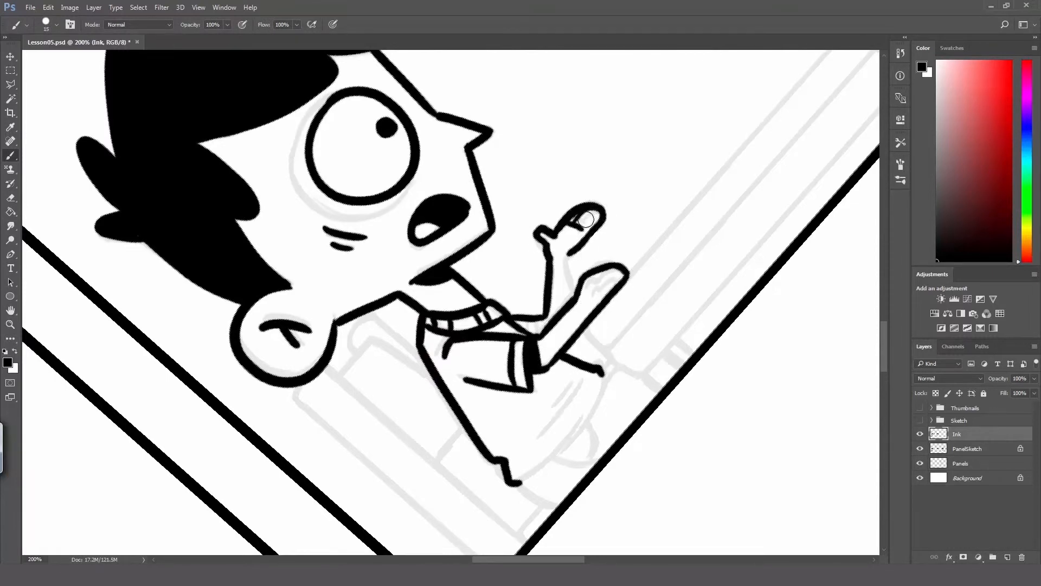
# Ink the bottom hem of the second panel boy's shirt along the sketch.
pyautogui.press('r')
pyautogui.moveTo(545, 325); pyautogui.dragTo(496, 392)
pyautogui.moveTo(453, 457); pyautogui.dragTo(526, 319)
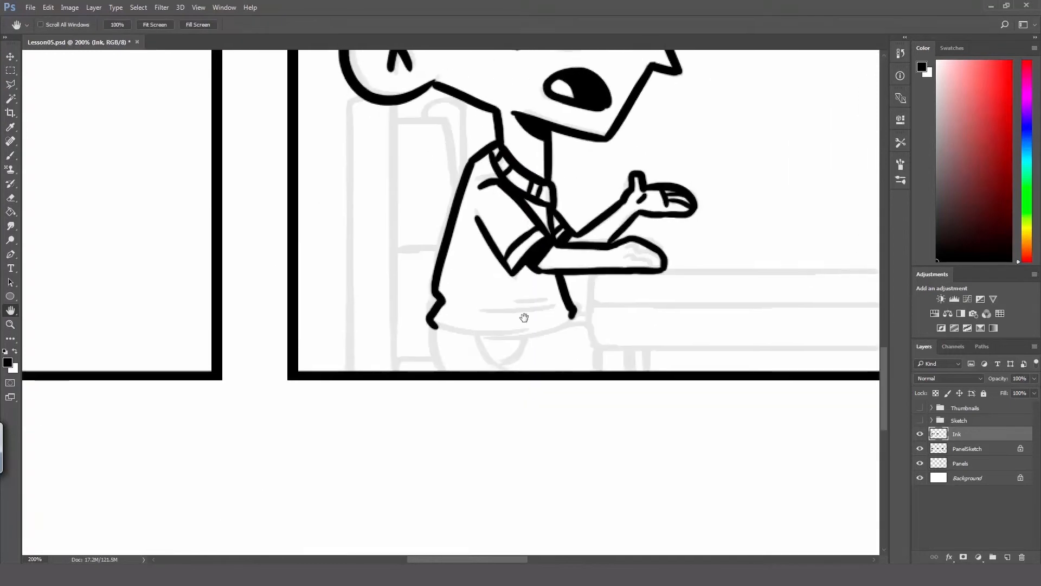
pyautogui.press('r')
pyautogui.moveTo(478, 233); pyautogui.dragTo(518, 336)
pyautogui.moveTo(430, 287); pyautogui.dragTo(423, 417)
pyautogui.press('r')
pyautogui.moveTo(519, 336); pyautogui.dragTo(473, 230)
pyautogui.press('b')
# Ink the boy's seated legs below the shirt hem and the contour toward the table.
pyautogui.moveTo(434, 332); pyautogui.dragTo(446, 371)
pyautogui.moveTo(561, 323); pyautogui.dragTo(589, 320)
pyautogui.moveTo(594, 275); pyautogui.dragTo(601, 372)
pyautogui.moveTo(477, 342); pyautogui.dragTo(495, 372)
pyautogui.press('r')
pyautogui.moveTo(580, 270); pyautogui.dragTo(532, 196)
pyautogui.moveTo(483, 292); pyautogui.dragTo(536, 243)
pyautogui.moveTo(498, 266)
pyautogui.mouseDown()
pyautogui.moveTo(521, 245)
pyautogui.moveTo(544, 301)
pyautogui.mouseUp()
# Add a new layer and ink the two long vertical edges of the chair's near post on it.
pyautogui.press('space')
pyautogui.moveTo(516, 102)
pyautogui.mouseDown()
pyautogui.moveTo(483, 283)
pyautogui.moveTo(567, 197)
pyautogui.mouseUp()
pyautogui.click(1008, 557)
pyautogui.moveTo(404, 199)
pyautogui.mouseDown()
pyautogui.moveTo(448, 202)
pyautogui.moveTo(405, 467)
pyautogui.mouseUp()
pyautogui.moveTo(448, 199); pyautogui.dragTo(448, 466)
# Erase the overlapping ink on the Ink layer and merge the chair layer down into it.
pyautogui.click(958, 449)
pyautogui.press('e')
pyautogui.moveTo(416, 200)
pyautogui.mouseDown()
pyautogui.moveTo(517, 206)
pyautogui.moveTo(517, 272)
pyautogui.mouseUp()
pyautogui.click(962, 435)
pyautogui.hotkey('ctrl', 'e')
# Ink the chair's far post and crossbars, and add short wood grain marks to the chair.
pyautogui.press('b')
pyautogui.moveTo(453, 216)
pyautogui.mouseDown()
pyautogui.moveTo(490, 217)
pyautogui.moveTo(510, 290)
pyautogui.mouseUp()
pyautogui.moveTo(453, 349); pyautogui.dragTo(491, 349)
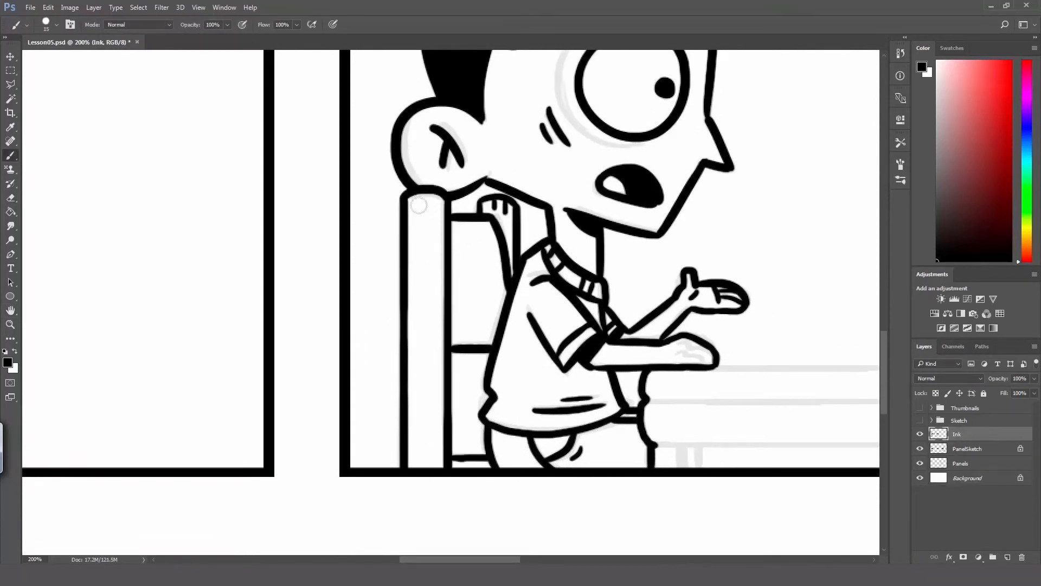
pyautogui.moveTo(418, 195); pyautogui.dragTo(418, 219)
pyautogui.moveTo(433, 196); pyautogui.dragTo(433, 235)
pyautogui.moveTo(460, 230); pyautogui.dragTo(473, 232)
pyautogui.moveTo(419, 472); pyautogui.dragTo(419, 433)
pyautogui.moveTo(430, 471); pyautogui.dragTo(430, 452)
# Ink the second panel's tabletop, with its right end and long horizontal edges.
pyautogui.moveTo(867, 203)
pyautogui.mouseDown()
pyautogui.moveTo(683, 396)
pyautogui.moveTo(581, 153)
pyautogui.mouseUp()
pyautogui.moveTo(754, 320)
pyautogui.mouseDown()
pyautogui.moveTo(766, 388)
pyautogui.moveTo(756, 392)
pyautogui.mouseUp()
pyautogui.moveTo(432, 316)
pyautogui.mouseDown()
pyautogui.moveTo(743, 319)
pyautogui.moveTo(516, 315)
pyautogui.mouseUp()
pyautogui.hotkey('ctrl', 'z')
pyautogui.press('r')
pyautogui.moveTo(650, 326); pyautogui.dragTo(612, 181)
pyautogui.moveTo(446, 329)
pyautogui.mouseDown()
pyautogui.moveTo(683, 123)
pyautogui.moveTo(689, 103)
pyautogui.mouseUp()
pyautogui.hotkey('ctrl', 'z')
pyautogui.moveTo(454, 427); pyautogui.dragTo(737, 155)
# Ink the short table legs between the tabletop and the second panel's bottom border.
pyautogui.moveTo(418, 398)
pyautogui.mouseDown()
pyautogui.moveTo(709, 125)
pyautogui.moveTo(717, 144)
pyautogui.moveTo(400, 418)
pyautogui.mouseUp()
pyautogui.press('r')
pyautogui.press('Escape')
pyautogui.moveTo(414, 394); pyautogui.dragTo(415, 420)
pyautogui.moveTo(756, 394); pyautogui.dragTo(757, 418)
pyautogui.moveTo(721, 396); pyautogui.dragTo(720, 418)
# Ink the finger lines on the second panel boy's hand resting on the table.
pyautogui.press('z')
pyautogui.keyDown('alt'); pyautogui.click(703, 351); pyautogui.keyUp('alt')
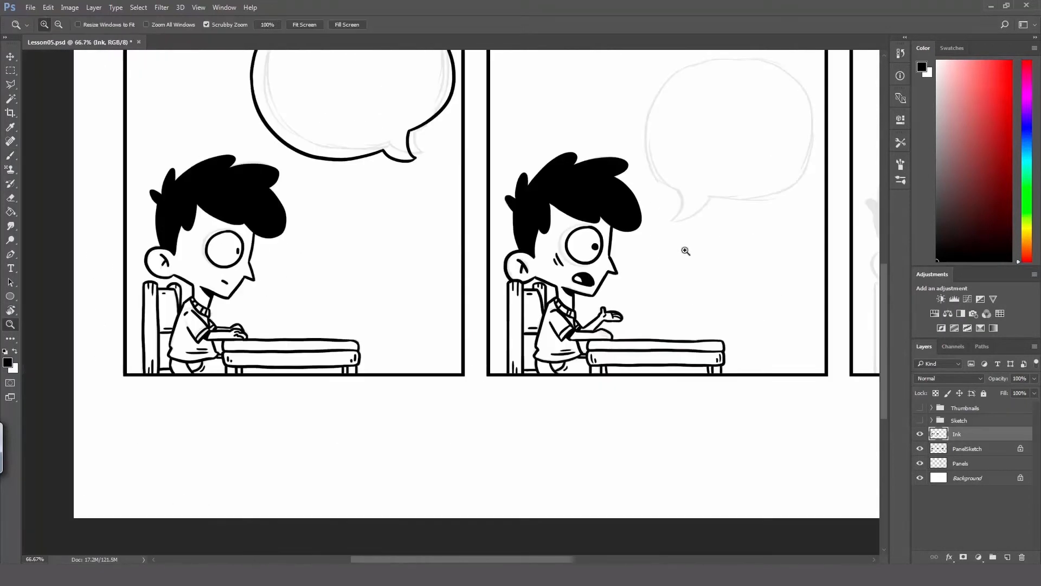
pyautogui.click(599, 337)
pyautogui.press('b')
pyautogui.moveTo(601, 324); pyautogui.dragTo(625, 340)
# Ink the oval outline of the second panel's speech balloon, leaving a gap where its tail starts.
pyautogui.press('z')
pyautogui.keyDown('alt'); pyautogui.click(388, 294); pyautogui.keyUp('alt')
pyautogui.click(534, 103)
pyautogui.moveTo(548, 122); pyautogui.dragTo(558, 174)
pyautogui.press('b')
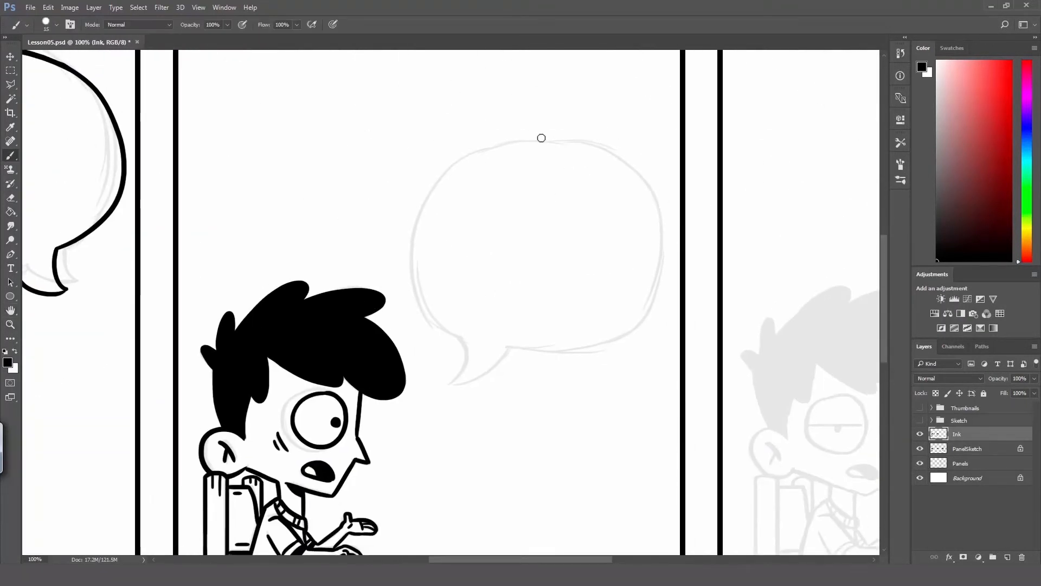
pyautogui.moveTo(545, 136)
pyautogui.mouseDown()
pyautogui.moveTo(611, 153)
pyautogui.moveTo(493, 125)
pyautogui.moveTo(338, 159)
pyautogui.mouseUp()
pyautogui.hotkey('ctrl', 'z')
pyautogui.press('r')
pyautogui.press('b')
pyautogui.moveTo(352, 217); pyautogui.dragTo(449, 266)
pyautogui.moveTo(394, 266)
pyautogui.mouseDown()
pyautogui.moveTo(607, 297)
pyautogui.moveTo(573, 350)
pyautogui.mouseUp()
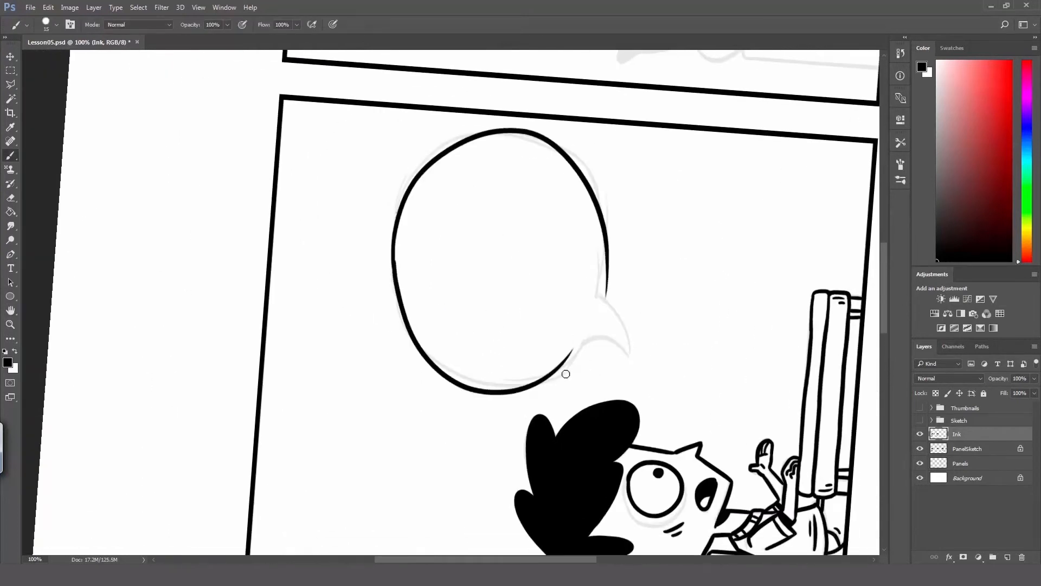
# Ink the curved, pointed tail of the second panel's balloon and tidy where it meets the outline.
pyautogui.press('z')
pyautogui.click(395, 263)
pyautogui.press('e')
pyautogui.press('r')
pyautogui.moveTo(579, 225)
pyautogui.mouseDown()
pyautogui.moveTo(593, 351)
pyautogui.moveTo(576, 384)
pyautogui.mouseUp()
pyautogui.press('b')
pyautogui.moveTo(496, 336)
pyautogui.mouseDown()
pyautogui.moveTo(500, 431)
pyautogui.moveTo(584, 371)
pyautogui.mouseUp()
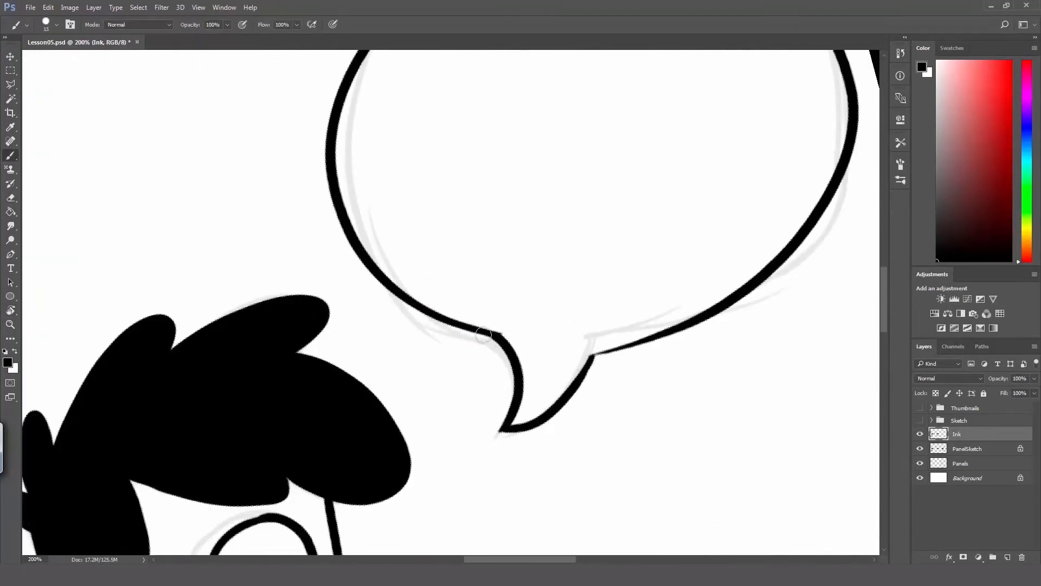
pyautogui.press('r')
pyautogui.moveTo(483, 335)
pyautogui.mouseDown()
pyautogui.moveTo(500, 332)
pyautogui.moveTo(308, 360)
pyautogui.mouseUp()
pyautogui.press('b')
pyautogui.press('e')
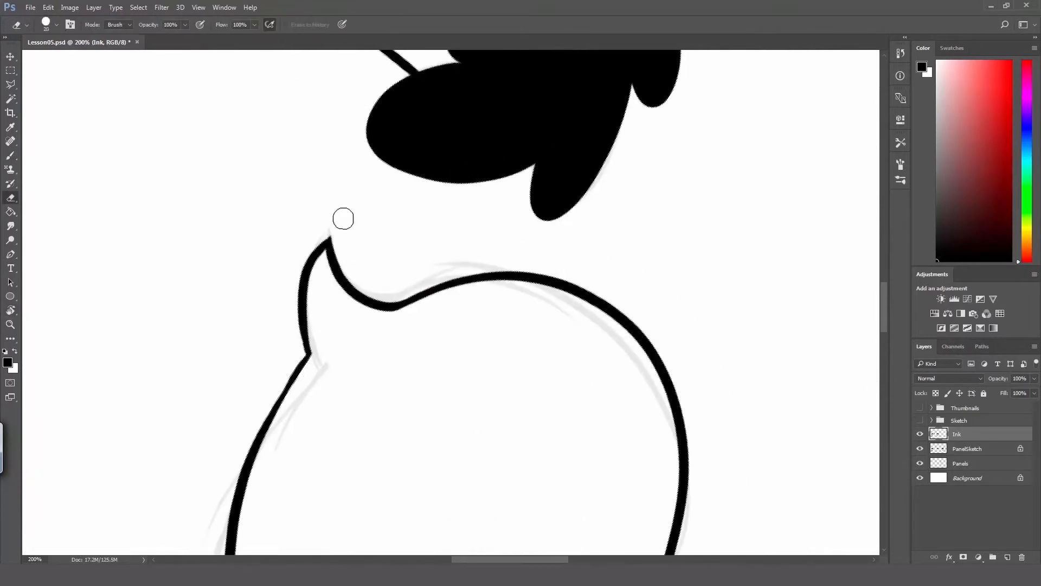
pyautogui.press('r')
pyautogui.press('Escape')
# Ink the third panel boy's near ear with its inner lines, and his jawline.
pyautogui.press('z')
pyautogui.keyDown('alt'); pyautogui.click(583, 342); pyautogui.keyUp('alt')
pyautogui.click(588, 367)
pyautogui.press('b')
pyautogui.moveTo(588, 368)
pyautogui.mouseDown()
pyautogui.moveTo(468, 266)
pyautogui.moveTo(438, 324)
pyautogui.mouseUp()
pyautogui.hotkey('ctrl', 'z')
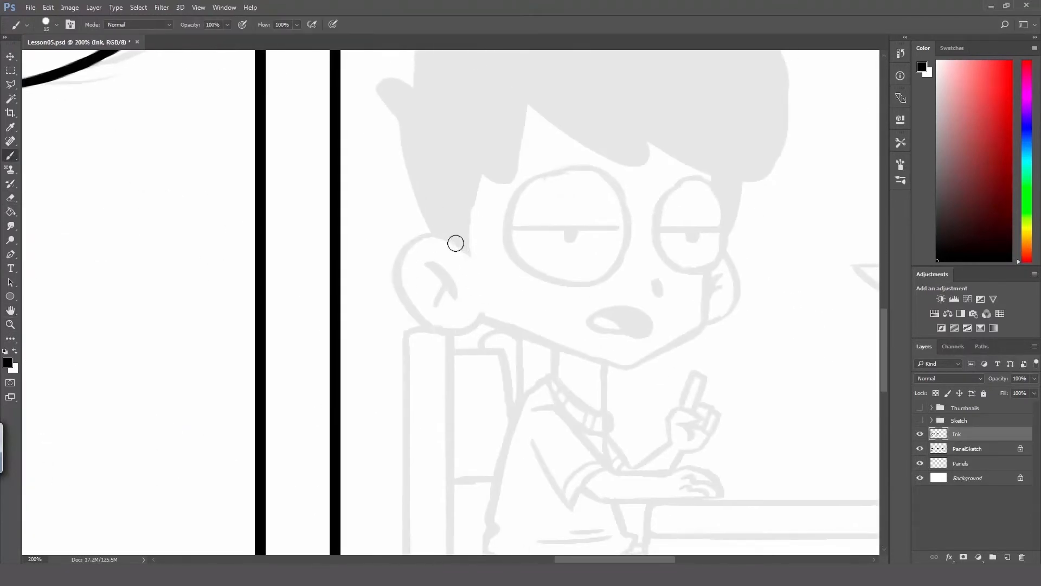
pyautogui.moveTo(470, 255); pyautogui.dragTo(486, 312)
pyautogui.hotkey('ctrl', 'z')
pyautogui.moveTo(427, 267); pyautogui.dragTo(459, 300)
pyautogui.moveTo(450, 290)
pyautogui.mouseDown()
pyautogui.moveTo(440, 306)
pyautogui.moveTo(601, 362)
pyautogui.moveTo(637, 361)
pyautogui.moveTo(704, 326)
pyautogui.mouseUp()
# Ink the third panel boy's two eye outlines with half-closed eyelid lines across them.
pyautogui.moveTo(596, 186); pyautogui.dragTo(518, 234)
pyautogui.moveTo(524, 219); pyautogui.dragTo(521, 216)
pyautogui.hotkey('ctrl', 'z')
pyautogui.moveTo(636, 234)
pyautogui.mouseDown()
pyautogui.moveTo(582, 296)
pyautogui.moveTo(638, 235)
pyautogui.moveTo(623, 234)
pyautogui.moveTo(542, 146)
pyautogui.mouseUp()
pyautogui.hotkey('ctrl', 'z')
pyautogui.hotkey('ctrl', 'z')
pyautogui.press('r')
pyautogui.moveTo(418, 299); pyautogui.dragTo(494, 216)
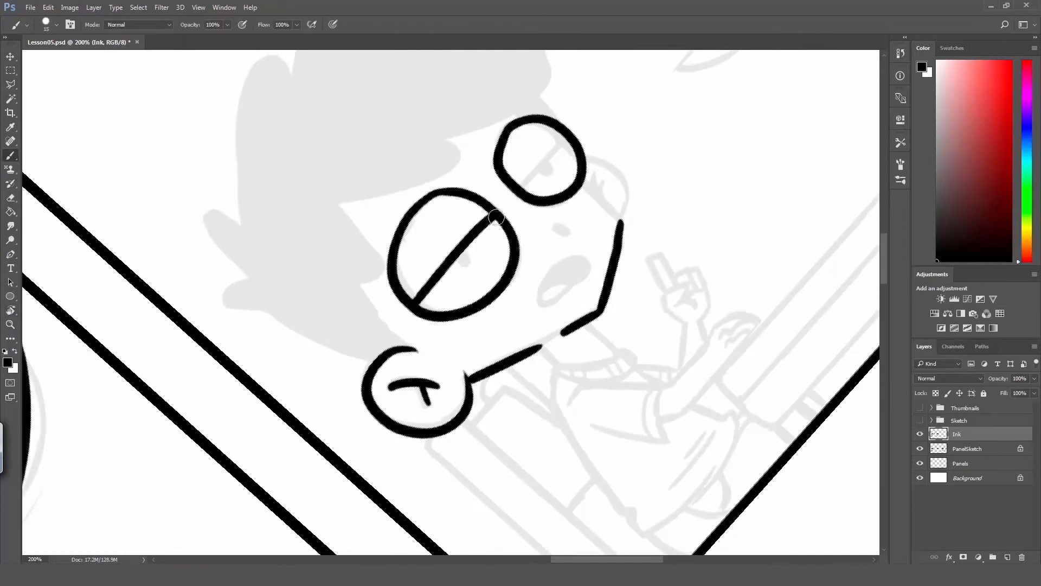
pyautogui.moveTo(521, 185); pyautogui.dragTo(569, 136)
# Ink the pupils under the eyelids, the short nose mark and the filled open mouth.
pyautogui.press('r')
pyautogui.moveTo(566, 209); pyautogui.dragTo(599, 309)
pyautogui.press('b')
pyautogui.moveTo(486, 281); pyautogui.dragTo(499, 283)
pyautogui.moveTo(610, 282); pyautogui.dragTo(622, 279)
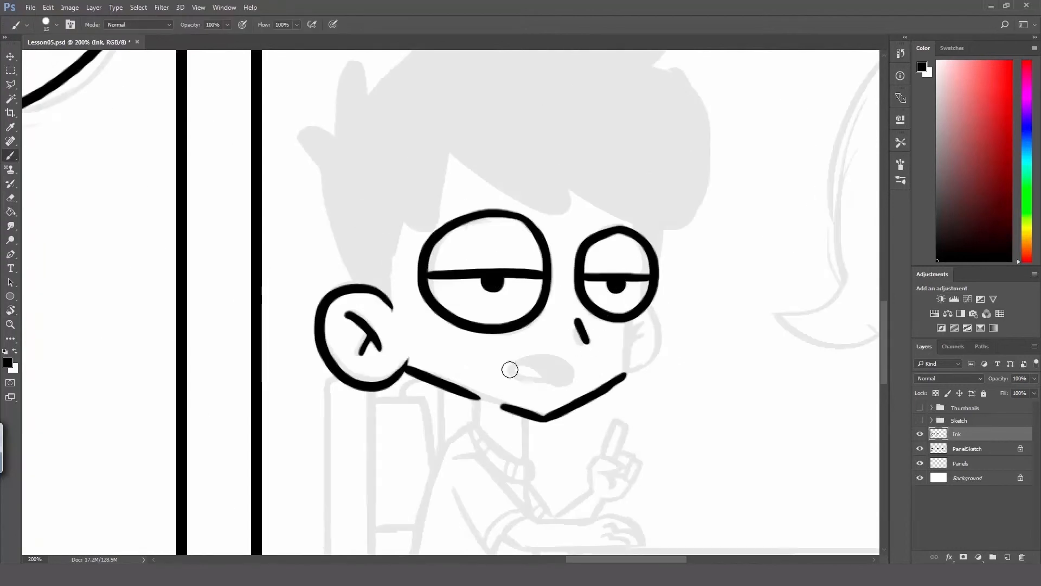
pyautogui.moveTo(512, 370); pyautogui.dragTo(552, 368)
# Ink the far cheek and ear, and the neck with its shadow under the chin.
pyautogui.moveTo(626, 371); pyautogui.dragTo(625, 322)
pyautogui.moveTo(629, 370)
pyautogui.mouseDown()
pyautogui.moveTo(653, 317)
pyautogui.moveTo(644, 313)
pyautogui.mouseUp()
pyautogui.hotkey('ctrl', 'z')
pyautogui.moveTo(636, 327); pyautogui.dragTo(631, 341)
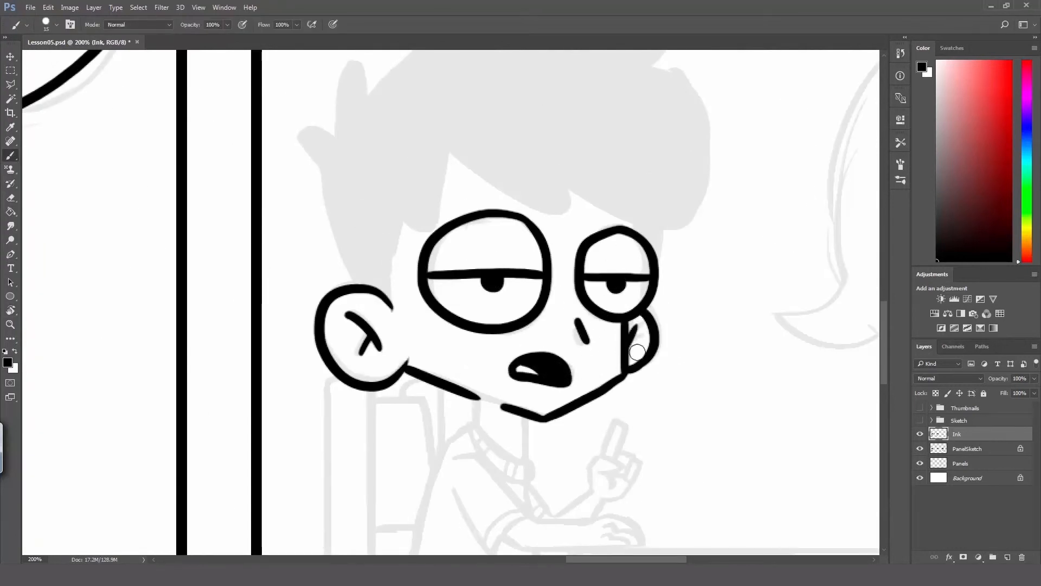
pyautogui.moveTo(475, 397); pyautogui.dragTo(524, 451)
# Ink a closed outline of the third panel boy's hair, including the fringe, top locks and back tufts.
pyautogui.moveTo(418, 223); pyautogui.dragTo(493, 292)
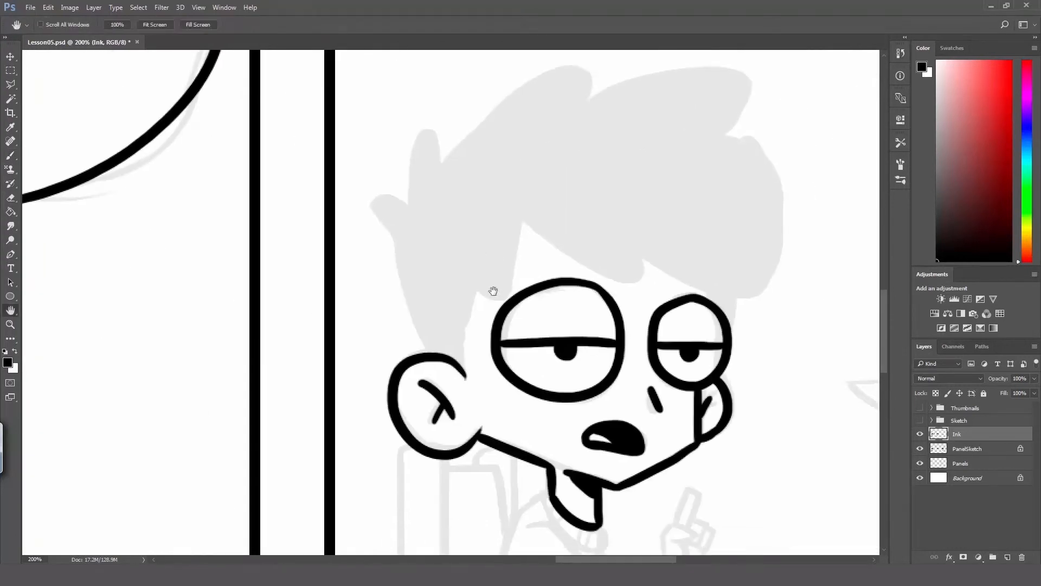
pyautogui.moveTo(464, 378)
pyautogui.mouseDown()
pyautogui.moveTo(479, 291)
pyautogui.moveTo(524, 205)
pyautogui.mouseUp()
pyautogui.hotkey('ctrl', 'z')
pyautogui.moveTo(476, 288); pyautogui.dragTo(522, 213)
pyautogui.press('r')
pyautogui.moveTo(588, 195); pyautogui.dragTo(286, 246)
pyautogui.moveTo(309, 178)
pyautogui.mouseDown()
pyautogui.moveTo(474, 215)
pyautogui.moveTo(495, 345)
pyautogui.mouseUp()
pyautogui.moveTo(334, 186)
pyautogui.mouseDown()
pyautogui.moveTo(397, 245)
pyautogui.moveTo(534, 278)
pyautogui.mouseUp()
pyautogui.hotkey('ctrl', 'z')
pyautogui.moveTo(383, 267)
pyautogui.mouseDown()
pyautogui.moveTo(463, 151)
pyautogui.moveTo(533, 279)
pyautogui.mouseUp()
pyautogui.moveTo(565, 210); pyautogui.dragTo(438, 256)
pyautogui.moveTo(428, 292); pyautogui.dragTo(415, 336)
pyautogui.moveTo(418, 366); pyautogui.dragTo(391, 354)
pyautogui.moveTo(477, 217); pyautogui.dragTo(524, 247)
pyautogui.moveTo(370, 303); pyautogui.dragTo(400, 311)
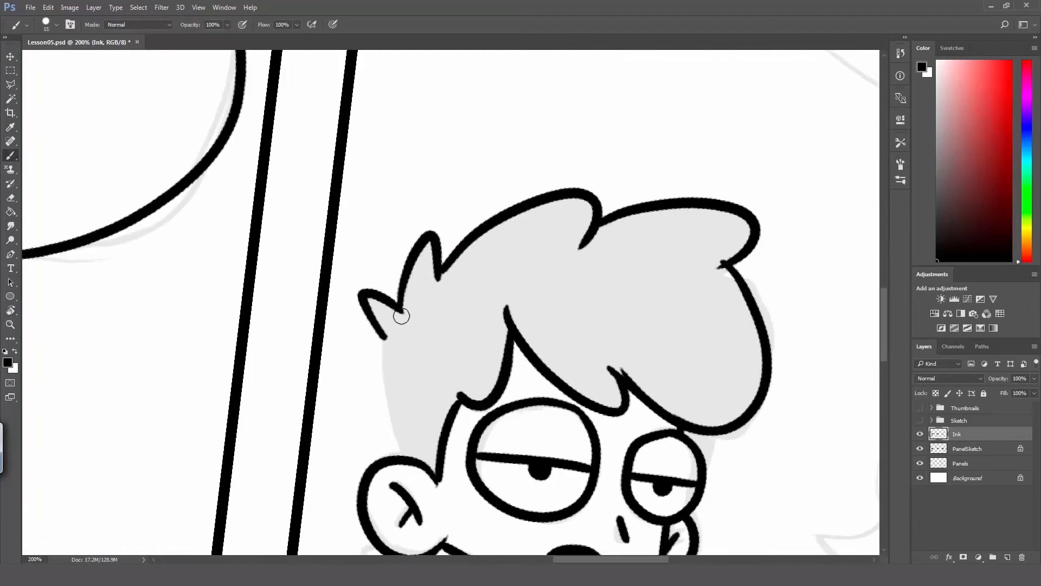
pyautogui.moveTo(403, 454); pyautogui.dragTo(386, 337)
# Select the inside of the hair outline, fill it with black and touch up its edge near the ear.
pyautogui.press('w')
pyautogui.click(542, 288)
pyautogui.click(138, 7)
pyautogui.press('g')
pyautogui.click(590, 288)
pyautogui.hotkey('ctrl', 'd')
pyautogui.press('b')
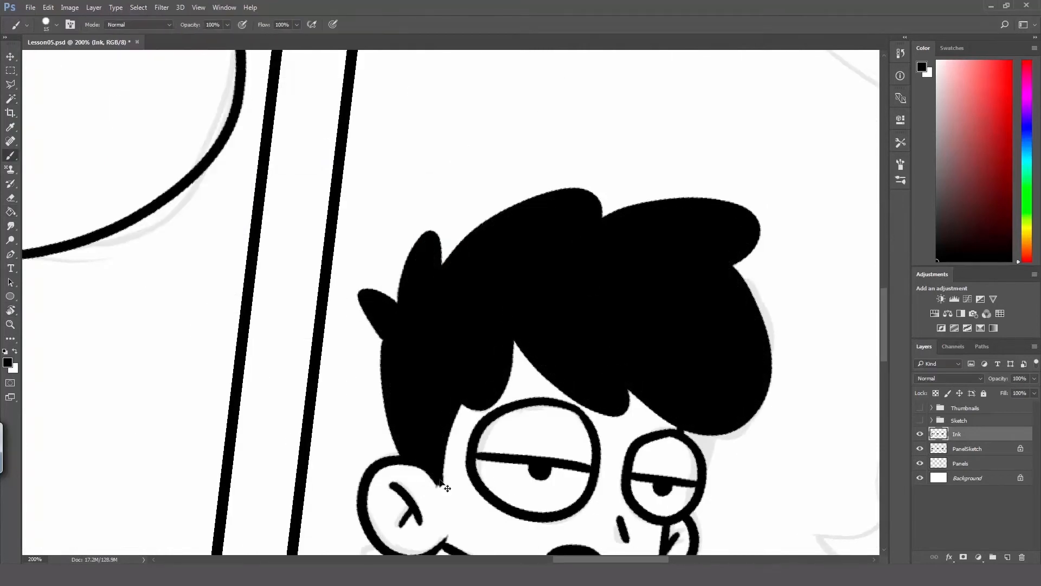
pyautogui.moveTo(444, 483); pyautogui.dragTo(436, 493)
pyautogui.press('e')
pyautogui.moveTo(531, 383); pyautogui.dragTo(496, 103)
pyautogui.moveTo(543, 217); pyautogui.dragTo(531, 207)
# Ink the third panel boy's striped collar and his T-shirt with its sleeve and hem.
pyautogui.press('b')
pyautogui.moveTo(453, 334)
pyautogui.mouseDown()
pyautogui.moveTo(464, 252)
pyautogui.moveTo(430, 365)
pyautogui.moveTo(447, 449)
pyautogui.moveTo(436, 280)
pyautogui.mouseUp()
pyautogui.press('Escape')
pyautogui.moveTo(540, 260)
pyautogui.mouseDown()
pyautogui.moveTo(542, 283)
pyautogui.moveTo(487, 237)
pyautogui.mouseUp()
pyautogui.press('e')
pyautogui.moveTo(539, 295); pyautogui.dragTo(545, 290)
pyautogui.press('b')
pyautogui.moveTo(480, 264); pyautogui.dragTo(467, 272)
pyautogui.moveTo(491, 270)
pyautogui.mouseDown()
pyautogui.moveTo(545, 322)
pyautogui.moveTo(505, 357)
pyautogui.mouseUp()
pyautogui.hotkey('ctrl', 'z')
pyautogui.moveTo(471, 306); pyautogui.dragTo(500, 355)
pyautogui.moveTo(530, 317)
pyautogui.mouseDown()
pyautogui.moveTo(497, 341)
pyautogui.moveTo(542, 249)
pyautogui.mouseUp()
# Ink the third panel boy's forearm and hand resting on the table.
pyautogui.press('r')
pyautogui.moveTo(542, 249); pyautogui.dragTo(515, 326)
pyautogui.moveTo(494, 359); pyautogui.dragTo(583, 270)
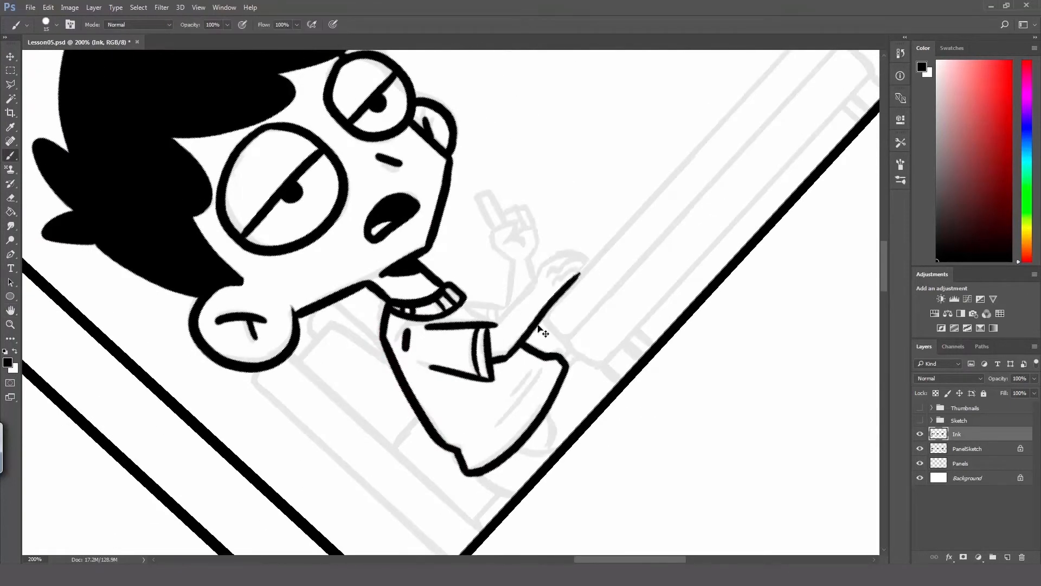
pyautogui.moveTo(497, 325)
pyautogui.mouseDown()
pyautogui.moveTo(546, 266)
pyautogui.moveTo(592, 259)
pyautogui.moveTo(584, 269)
pyautogui.mouseUp()
pyautogui.hotkey('ctrl', 'z')
pyautogui.press('Escape')
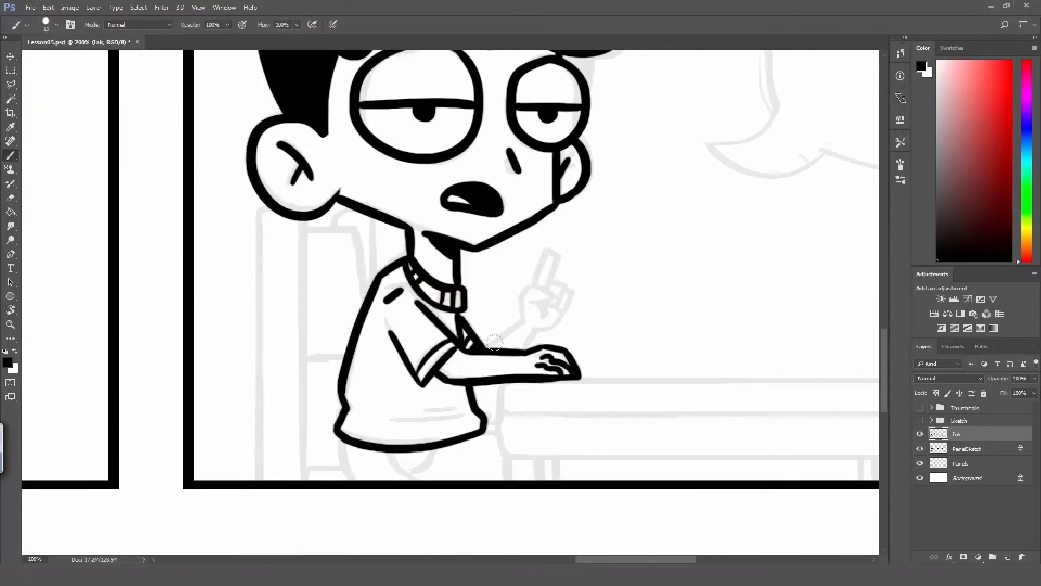
# Shade the sleeve opening and ink the boy's raised far arm with its index finger pointing up.
pyautogui.moveTo(462, 351); pyautogui.dragTo(442, 373)
pyautogui.press('r')
pyautogui.moveTo(520, 347)
pyautogui.mouseDown()
pyautogui.moveTo(532, 319)
pyautogui.moveTo(525, 293)
pyautogui.mouseUp()
pyautogui.moveTo(537, 319); pyautogui.dragTo(541, 296)
pyautogui.moveTo(525, 293)
pyautogui.mouseDown()
pyautogui.moveTo(519, 260)
pyautogui.moveTo(545, 281)
pyautogui.mouseUp()
pyautogui.moveTo(522, 255)
pyautogui.mouseDown()
pyautogui.moveTo(525, 217)
pyautogui.moveTo(547, 293)
pyautogui.mouseUp()
# Ink the shirt creases and the boy's seated legs down to the panel border, with the table's near end.
pyautogui.moveTo(438, 434); pyautogui.dragTo(498, 409)
pyautogui.moveTo(465, 414); pyautogui.dragTo(497, 402)
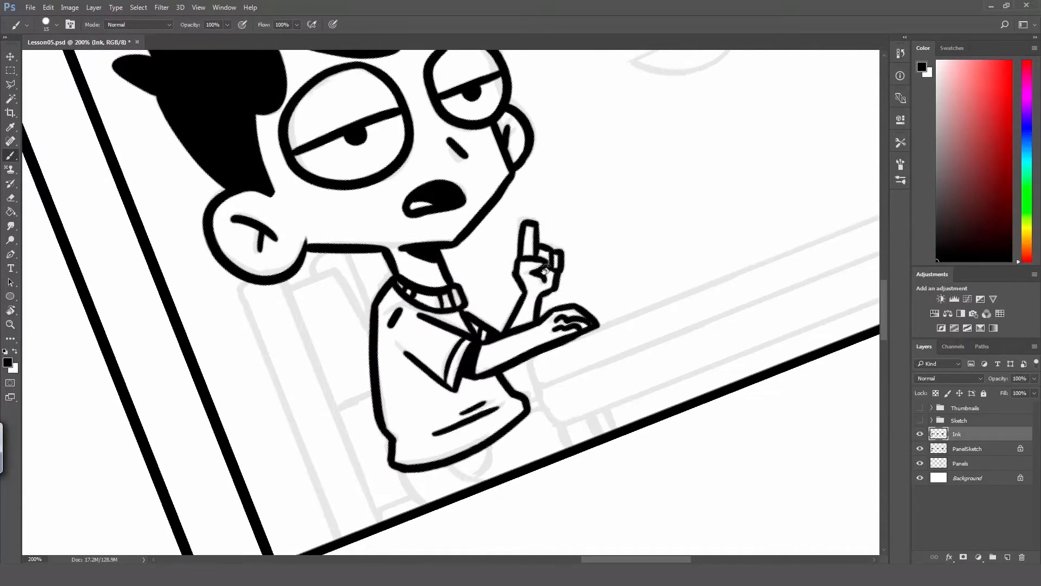
pyautogui.press('Escape')
pyautogui.moveTo(345, 445); pyautogui.dragTo(355, 480)
pyautogui.moveTo(389, 454); pyautogui.dragTo(407, 475)
pyautogui.moveTo(506, 384); pyautogui.dragTo(507, 480)
# Add a new layer above Ink and ink the chair's tall near post on it.
pyautogui.press('space')
pyautogui.moveTo(323, 152)
pyautogui.mouseDown()
pyautogui.moveTo(477, 184)
pyautogui.moveTo(495, 219)
pyautogui.mouseUp()
pyautogui.press('e')
pyautogui.click(1008, 557)
pyautogui.press('b')
pyautogui.moveTo(411, 246)
pyautogui.mouseDown()
pyautogui.moveTo(453, 242)
pyautogui.moveTo(415, 512)
pyautogui.mouseUp()
pyautogui.moveTo(459, 247); pyautogui.dragTo(460, 513)
pyautogui.press('e')
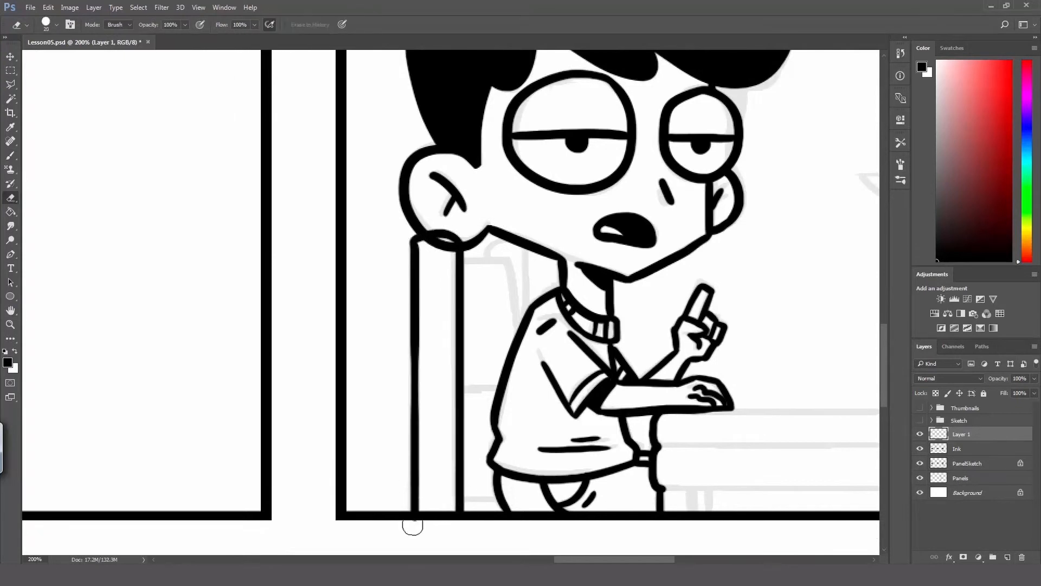
# Ink the chair's far post and crossbars, and erase the ear line that overlaps the near post.
pyautogui.press('b')
pyautogui.moveTo(515, 243)
pyautogui.mouseDown()
pyautogui.moveTo(490, 259)
pyautogui.moveTo(529, 313)
pyautogui.mouseUp()
pyautogui.press('e')
pyautogui.click(959, 448)
pyautogui.press('b')
pyautogui.moveTo(465, 264)
pyautogui.mouseDown()
pyautogui.moveTo(500, 262)
pyautogui.moveTo(519, 335)
pyautogui.mouseUp()
pyautogui.moveTo(465, 390); pyautogui.dragTo(498, 390)
# Add short wood grain marks to the third panel chair's crossbars and posts.
pyautogui.moveTo(498, 377); pyautogui.dragTo(475, 378)
pyautogui.moveTo(481, 273); pyautogui.dragTo(474, 274)
pyautogui.moveTo(429, 239); pyautogui.dragTo(430, 258)
pyautogui.moveTo(440, 238); pyautogui.dragTo(440, 283)
pyautogui.moveTo(431, 512); pyautogui.dragTo(445, 466)
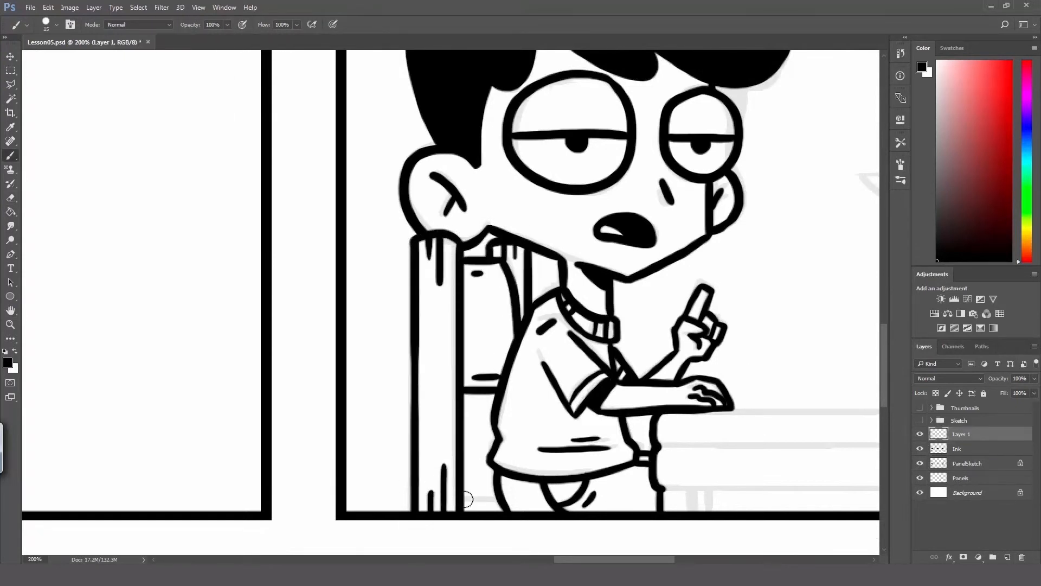
# Ink the third panel tabletop's far end and its long upper and lower edges.
pyautogui.moveTo(822, 466); pyautogui.dragTo(514, 408)
pyautogui.moveTo(736, 353)
pyautogui.mouseDown()
pyautogui.moveTo(751, 405)
pyautogui.moveTo(745, 428)
pyautogui.mouseUp()
pyautogui.moveTo(401, 352); pyautogui.dragTo(743, 352)
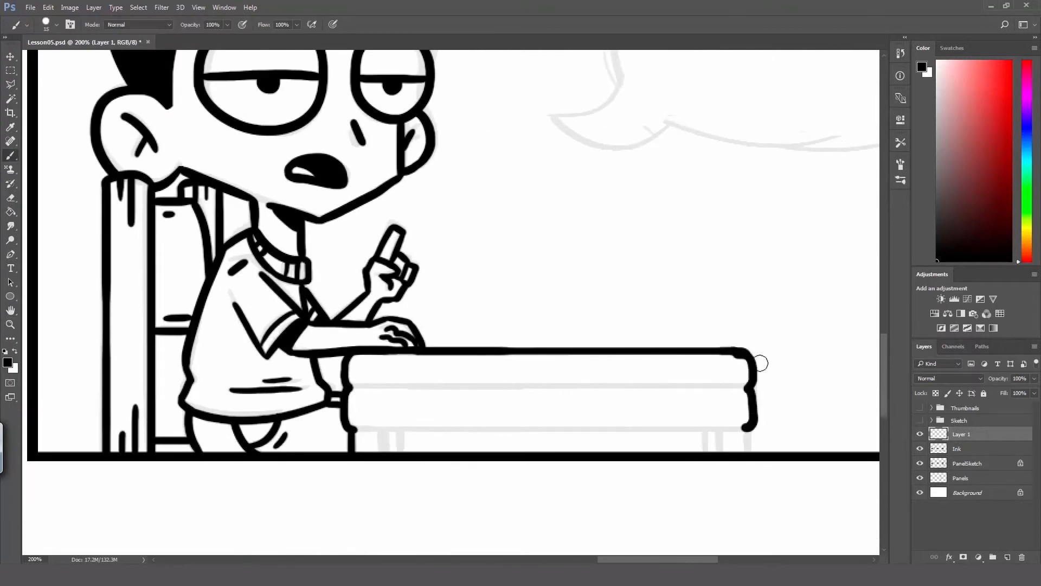
pyautogui.press('e')
pyautogui.press('b')
pyautogui.press('e')
pyautogui.moveTo(356, 429)
pyautogui.mouseDown()
pyautogui.moveTo(747, 429)
pyautogui.moveTo(746, 451)
pyautogui.mouseUp()
# Ink the third panel's table legs and the long horizontal line dividing the tabletop's side.
pyautogui.press('b')
pyautogui.moveTo(704, 432); pyautogui.dragTo(704, 455)
pyautogui.moveTo(384, 432); pyautogui.dragTo(384, 454)
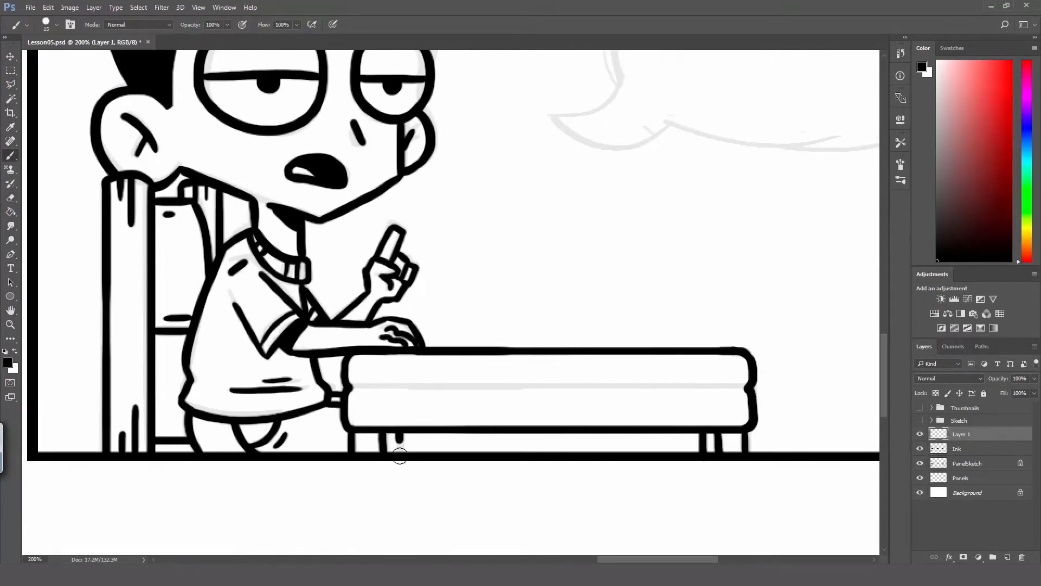
pyautogui.moveTo(350, 386); pyautogui.dragTo(748, 387)
# Merge Layer 1 down into the Ink layer.
pyautogui.press('z')
pyautogui.keyDown('alt'); pyautogui.click(511, 271); pyautogui.keyUp('alt')
pyautogui.keyDown('alt'); pyautogui.click(512, 271); pyautogui.keyUp('alt')
pyautogui.keyDown('alt'); pyautogui.click(410, 255); pyautogui.keyUp('alt')
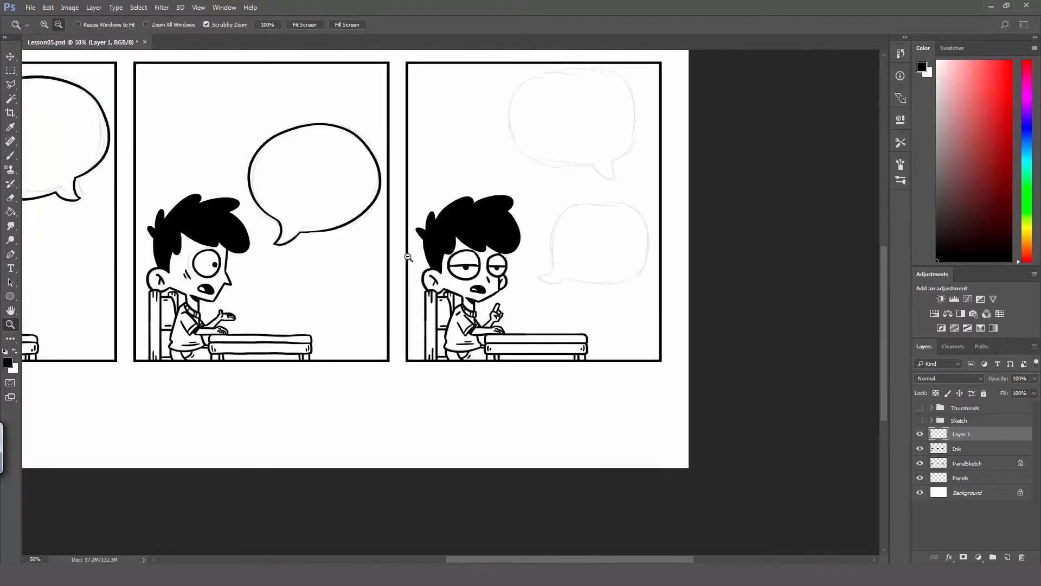
pyautogui.keyDown('alt'); pyautogui.click(410, 255); pyautogui.keyUp('alt')
pyautogui.hotkey('ctrl', 'e')
# Ink the rounded outline of the third panel's upper speech balloon over its sketch on the Ink layer.
pyautogui.doubleClick(724, 238)
pyautogui.press('b')
pyautogui.click(678, 210)
pyautogui.press('r')
pyautogui.moveTo(628, 174); pyautogui.dragTo(308, 138)
pyautogui.moveTo(384, 288); pyautogui.dragTo(561, 186)
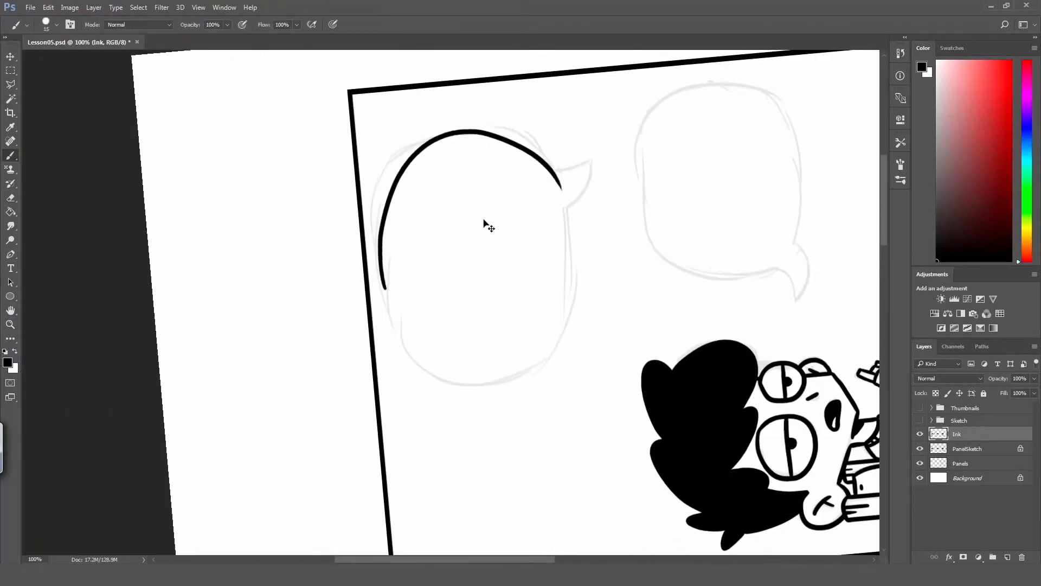
pyautogui.hotkey('ctrl', 'z')
pyautogui.moveTo(398, 306); pyautogui.dragTo(558, 173)
pyautogui.moveTo(390, 271)
pyautogui.mouseDown()
pyautogui.moveTo(552, 226)
pyautogui.moveTo(388, 349)
pyautogui.moveTo(397, 359)
pyautogui.mouseUp()
pyautogui.hotkey('ctrl', 'z')
pyautogui.press('r')
pyautogui.moveTo(334, 390)
pyautogui.mouseDown()
pyautogui.moveTo(512, 277)
pyautogui.moveTo(513, 337)
pyautogui.mouseUp()
pyautogui.hotkey('ctrl', 'z')
# Ink the pointed, curved tail of the third panel's upper speech balloon.
pyautogui.press('z')
pyautogui.click(498, 302)
pyautogui.press('e')
pyautogui.press('r')
pyautogui.moveTo(628, 187)
pyautogui.mouseDown()
pyautogui.moveTo(537, 109)
pyautogui.moveTo(326, 131)
pyautogui.mouseUp()
pyautogui.press('b')
pyautogui.moveTo(330, 212); pyautogui.dragTo(442, 250)
pyautogui.moveTo(441, 250); pyautogui.dragTo(406, 170)
pyautogui.press('b')
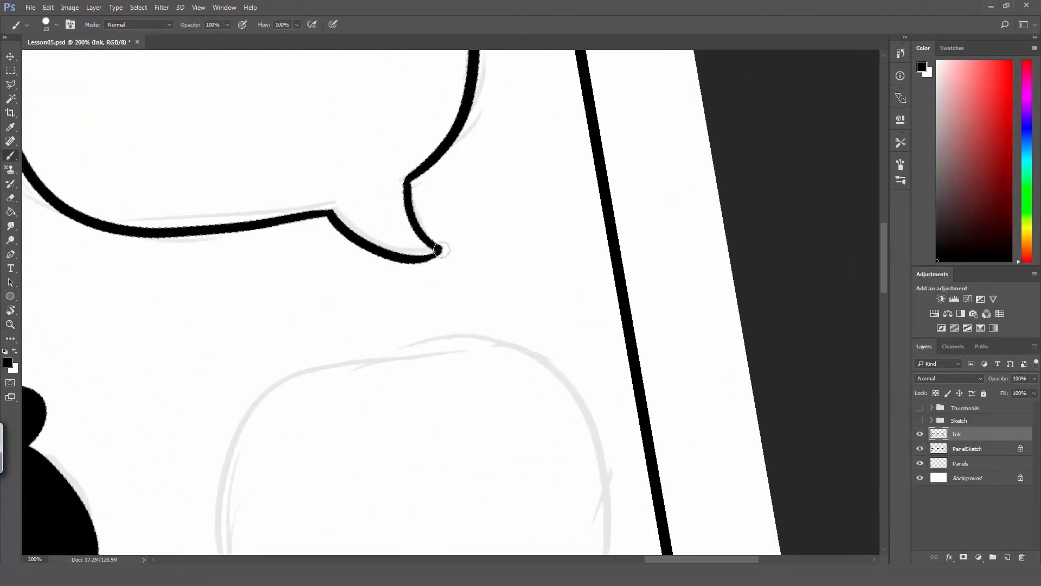
pyautogui.click(442, 250)
# Ink the outline of the third panel's lower speech balloon, leaving a gap for its tail.
pyautogui.press('space')
pyautogui.moveTo(403, 538); pyautogui.dragTo(454, 291)
pyautogui.press('r')
pyautogui.moveTo(547, 313)
pyautogui.mouseDown()
pyautogui.moveTo(471, 208)
pyautogui.moveTo(518, 222)
pyautogui.mouseUp()
pyautogui.press('space')
pyautogui.moveTo(302, 353); pyautogui.dragTo(332, 214)
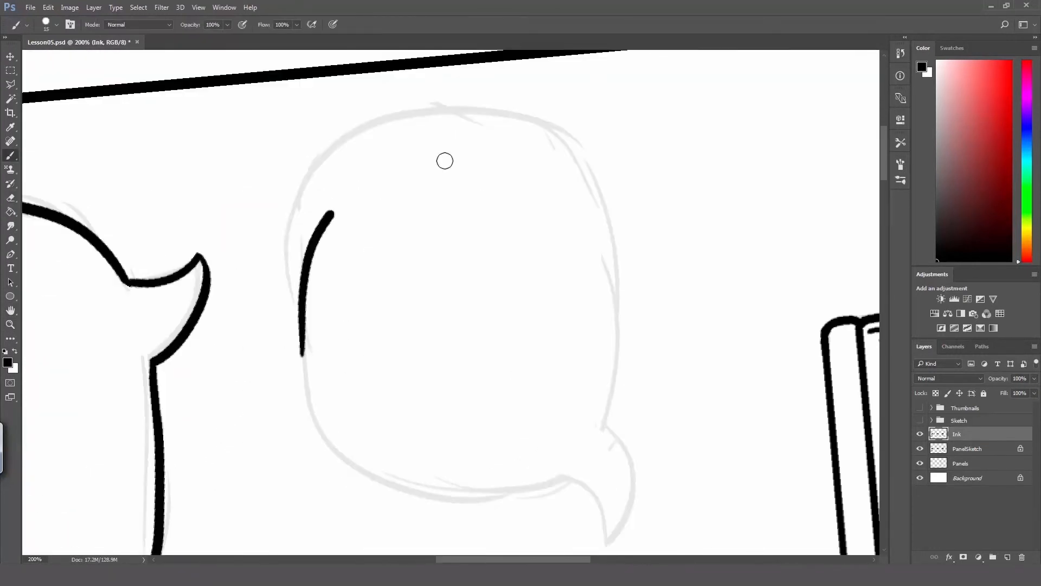
pyautogui.hotkey('ctrl', 'z')
pyautogui.moveTo(302, 372); pyautogui.dragTo(630, 388)
pyautogui.moveTo(301, 362); pyautogui.dragTo(535, 491)
pyautogui.moveTo(617, 432); pyautogui.dragTo(630, 370)
pyautogui.press('e')
pyautogui.press('r')
pyautogui.moveTo(534, 323); pyautogui.dragTo(442, 379)
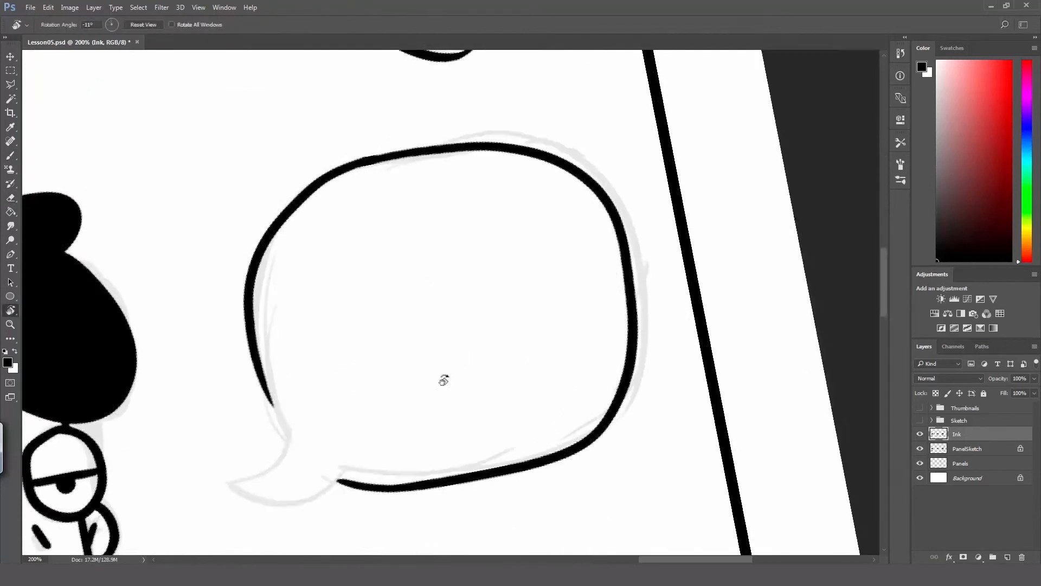
# Ink the curved tail of the third panel's lower speech balloon to close its outline.
pyautogui.press('b')
pyautogui.moveTo(264, 366)
pyautogui.mouseDown()
pyautogui.moveTo(439, 266)
pyautogui.moveTo(462, 341)
pyautogui.mouseUp()
pyautogui.moveTo(463, 341)
pyautogui.mouseDown()
pyautogui.moveTo(405, 380)
pyautogui.moveTo(451, 263)
pyautogui.moveTo(486, 220)
pyautogui.mouseUp()
pyautogui.press('r')
pyautogui.moveTo(378, 234)
pyautogui.mouseDown()
pyautogui.moveTo(488, 221)
pyautogui.moveTo(404, 368)
pyautogui.mouseUp()
pyautogui.press('r')
pyautogui.press('e')
pyautogui.press('b')
pyautogui.press('z')
pyautogui.keyDown('alt'); pyautogui.click(445, 307); pyautogui.keyUp('alt')
pyautogui.press('r')
pyautogui.press('Escape')
pyautogui.press('v')
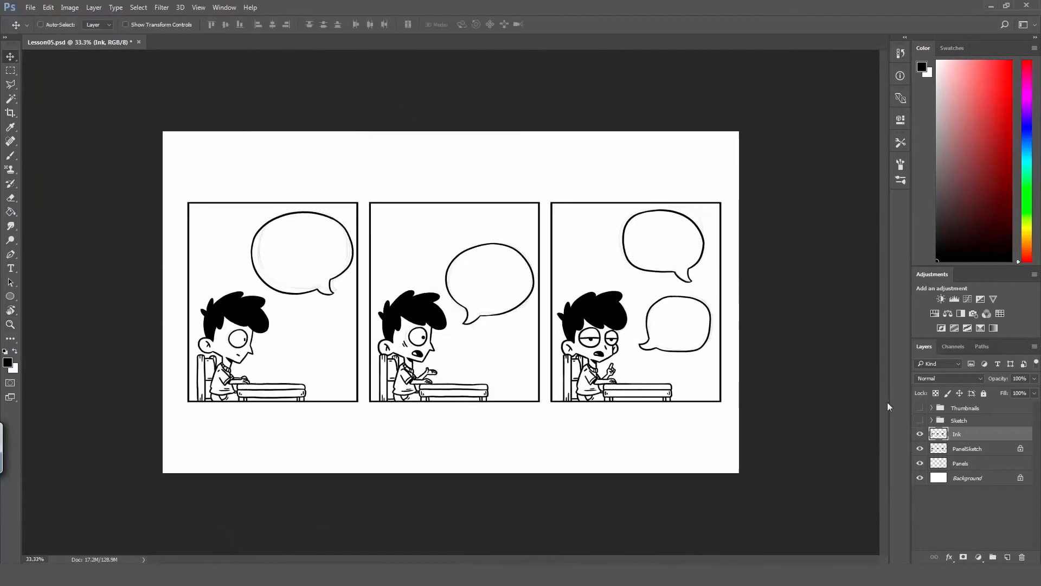
# Hide the PanelSketch layer, make the Ink layer active and save the document.
pyautogui.click(967, 449)
pyautogui.click(920, 448)
pyautogui.click(957, 434)
pyautogui.hotkey('ctrl', 's')
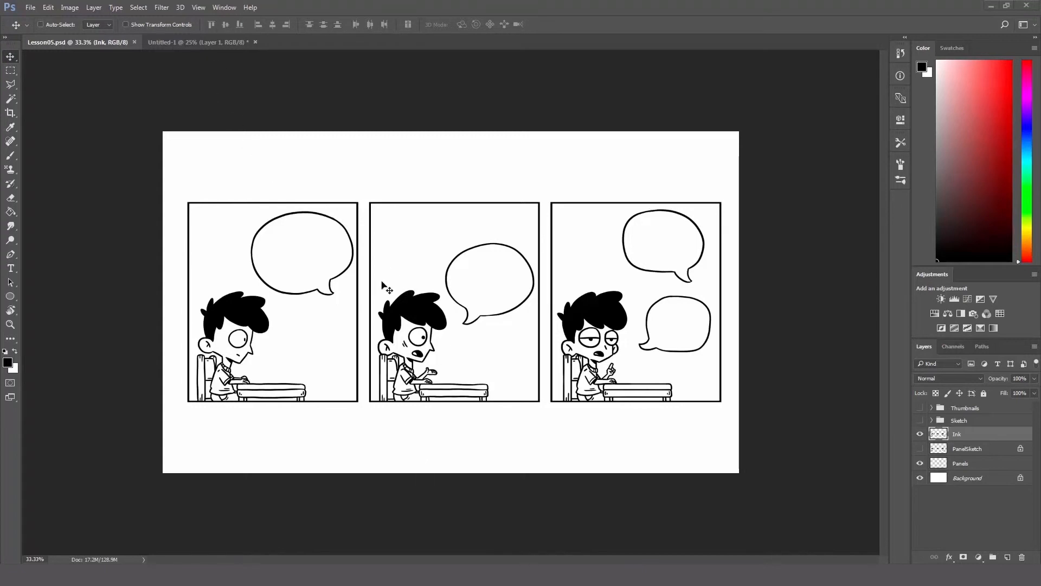
# Check the script document and add a billy-font text box reading "Roy, did you bring your homework?" in the first panel's balloon.
pyautogui.press('t')
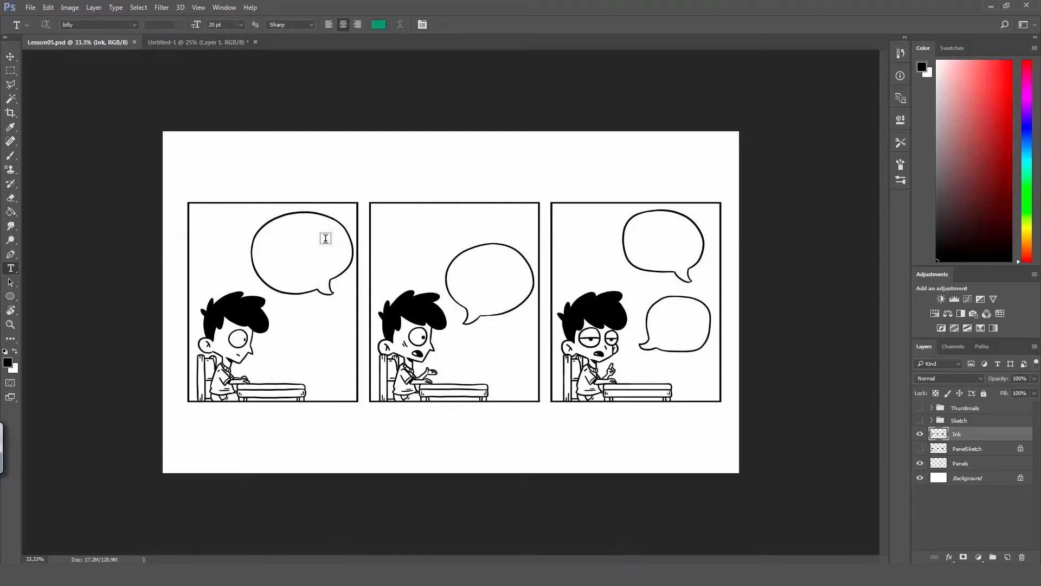
pyautogui.click(200, 45)
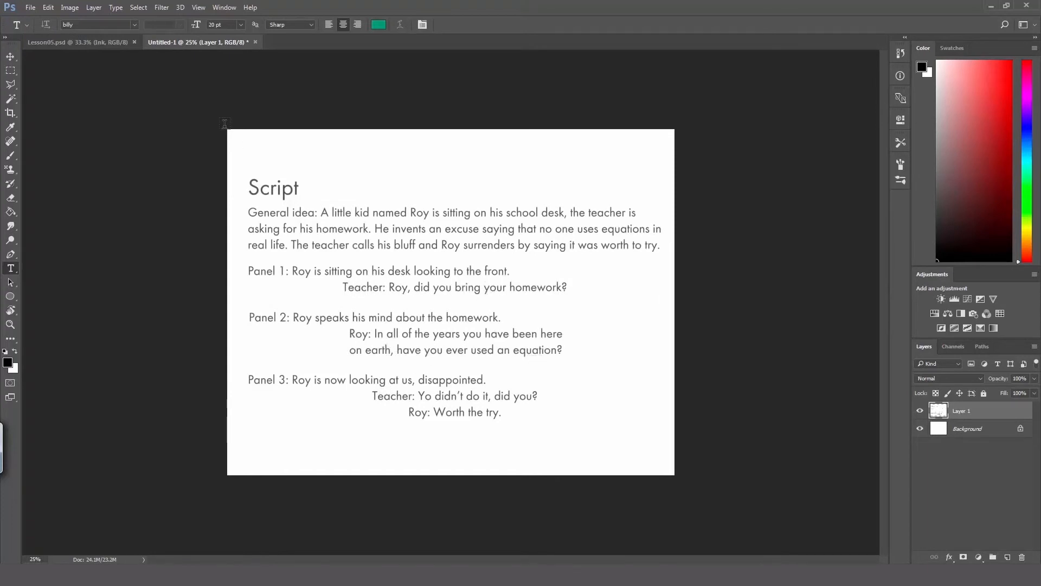
pyautogui.click(96, 46)
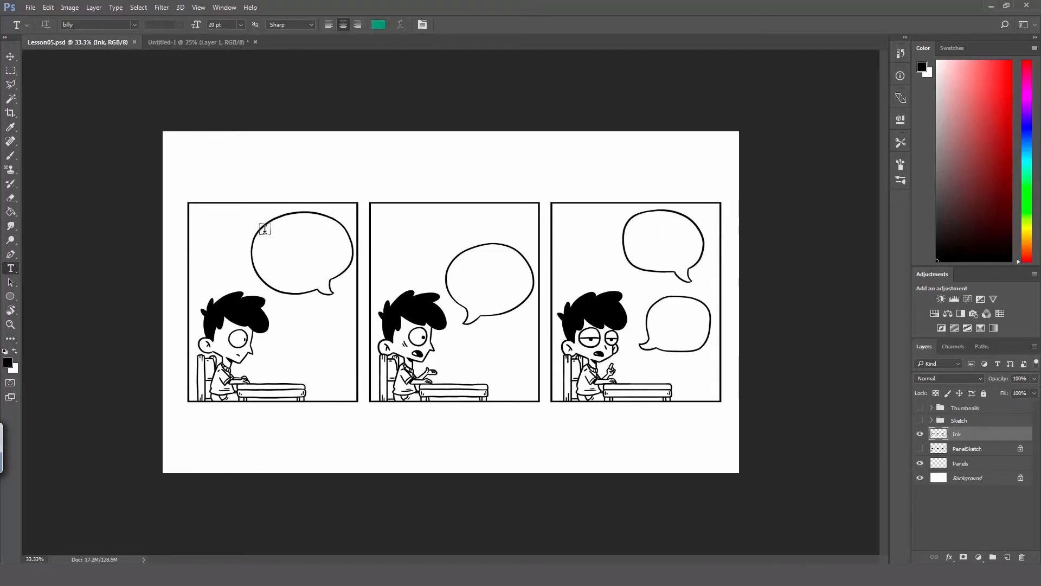
pyautogui.moveTo(259, 221); pyautogui.dragTo(337, 279)
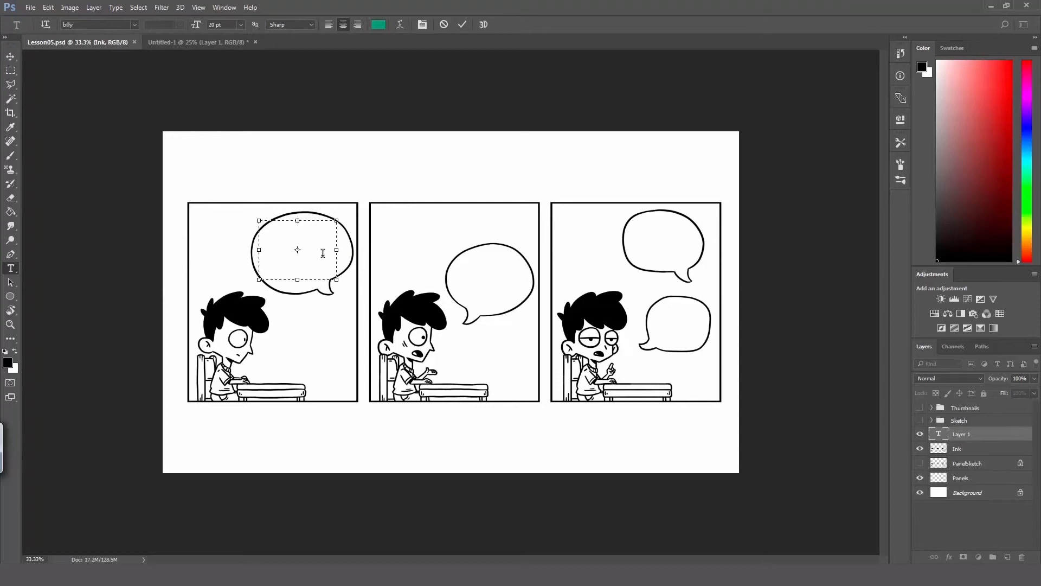
pyautogui.click(134, 25)
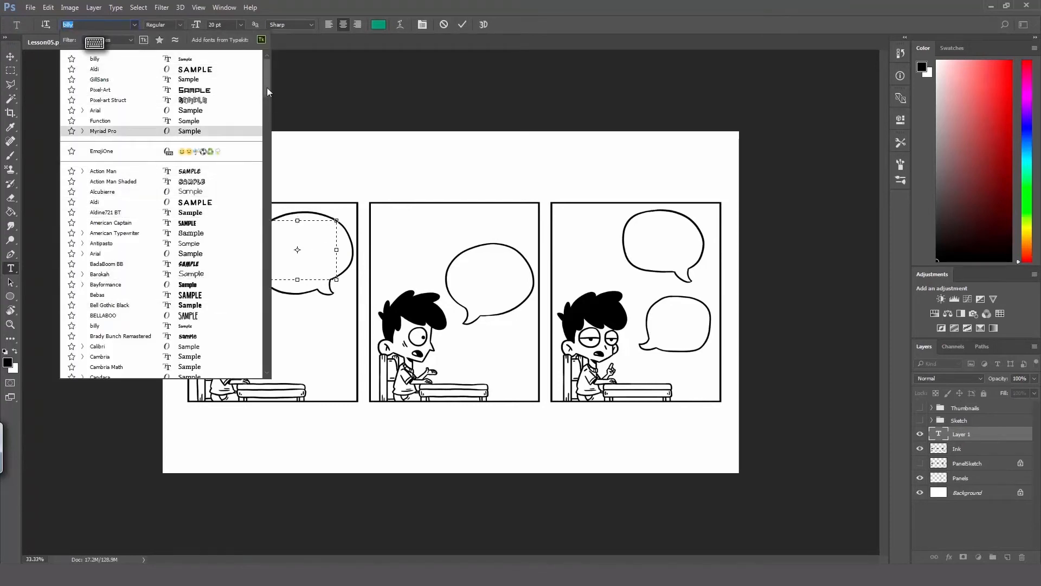
pyautogui.moveTo(267, 88)
pyautogui.mouseDown()
pyautogui.moveTo(265, 152)
pyautogui.moveTo(272, 82)
pyautogui.mouseUp()
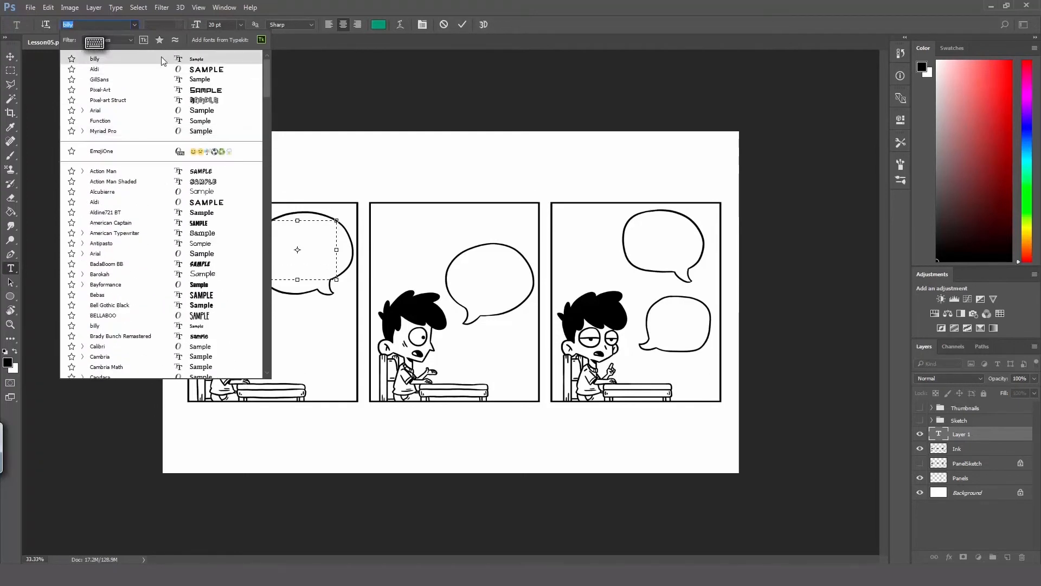
pyautogui.click(134, 59)
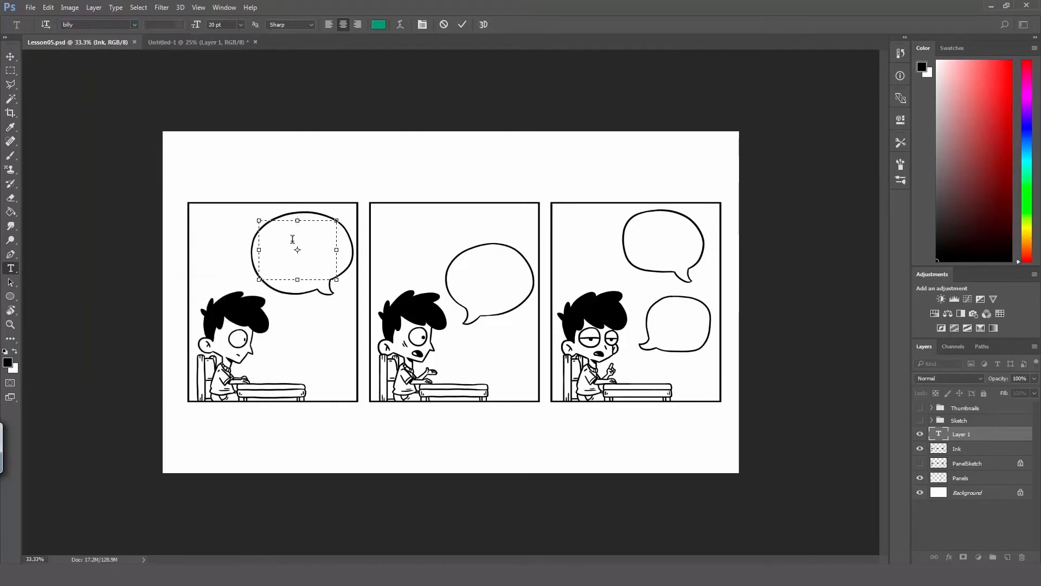
pyautogui.write('Roy, did you bring your homework?')
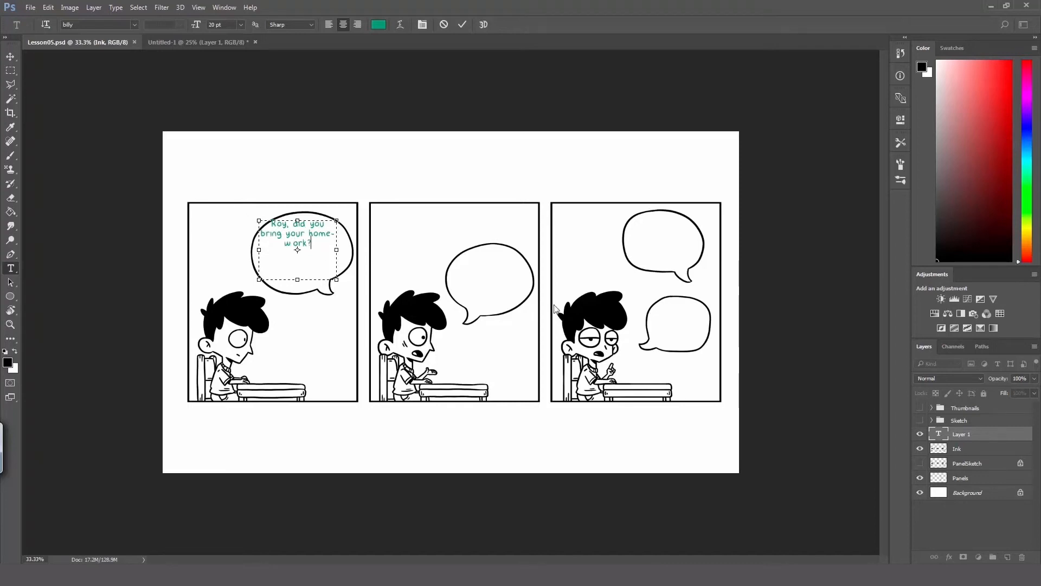
# Set the first balloon's text to 30 pt and widen its text box so "homework" fits on one line.
pyautogui.hotkey('ctrl', 'a')
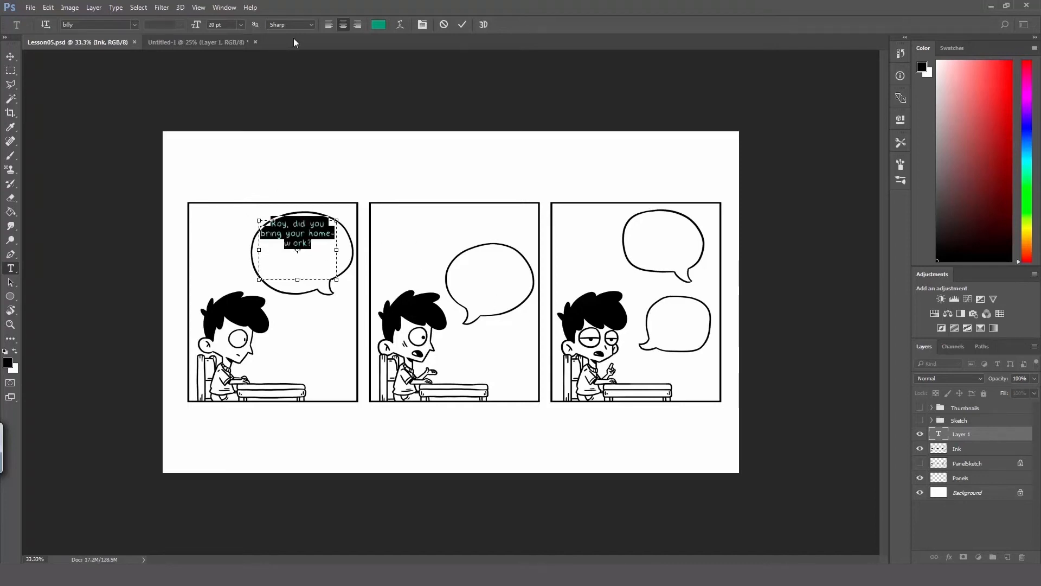
pyautogui.click(240, 24)
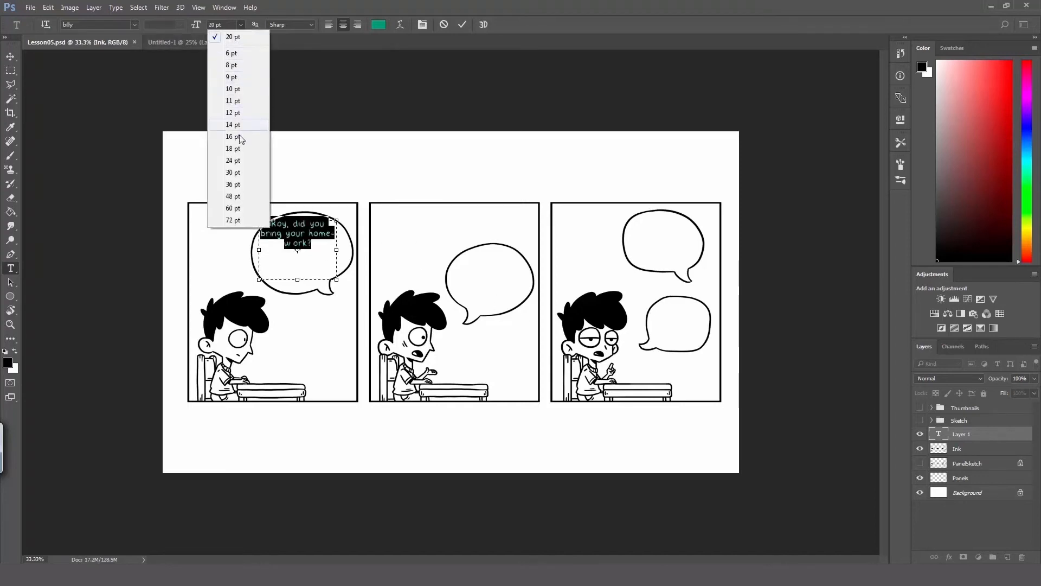
pyautogui.click(233, 160)
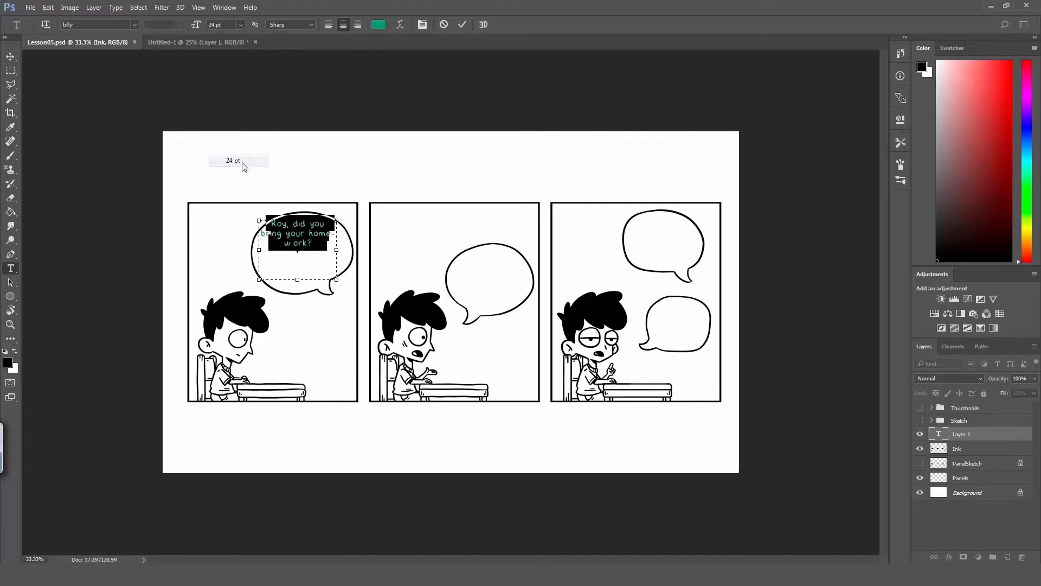
pyautogui.click(241, 24)
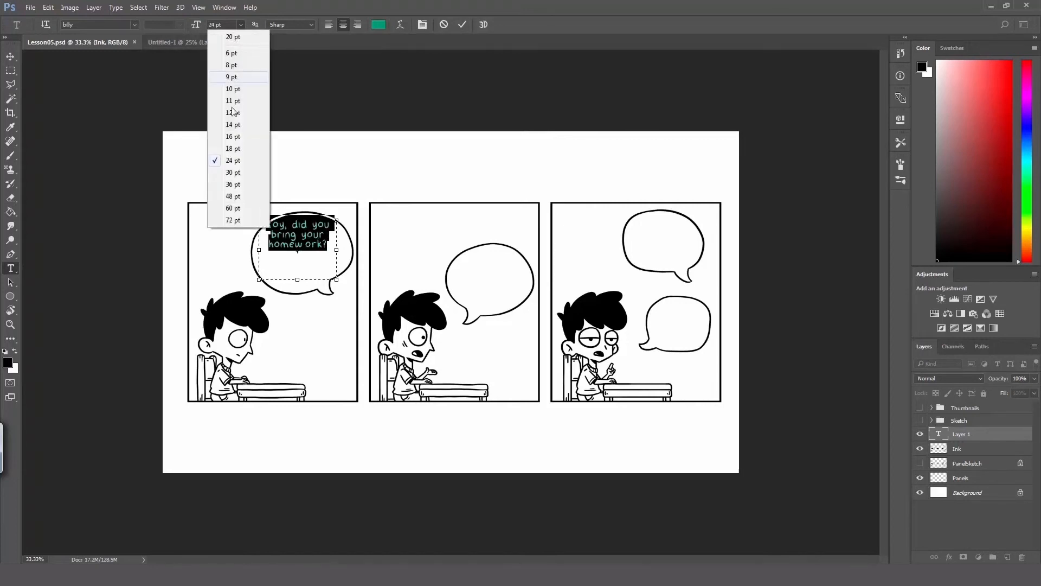
pyautogui.click(233, 172)
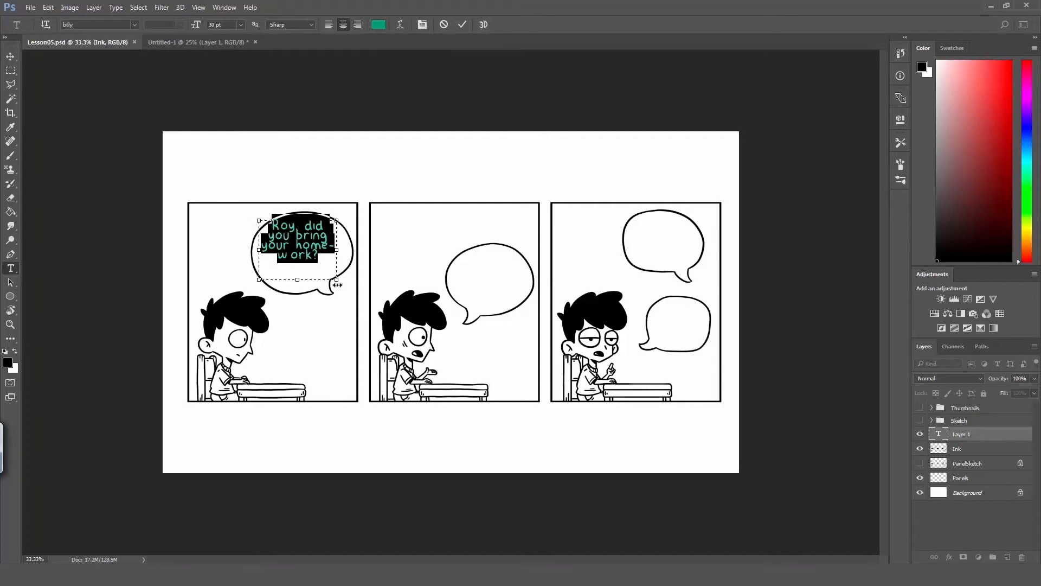
pyautogui.moveTo(337, 284)
pyautogui.mouseDown()
pyautogui.moveTo(348, 300)
pyautogui.moveTo(348, 280)
pyautogui.mouseUp()
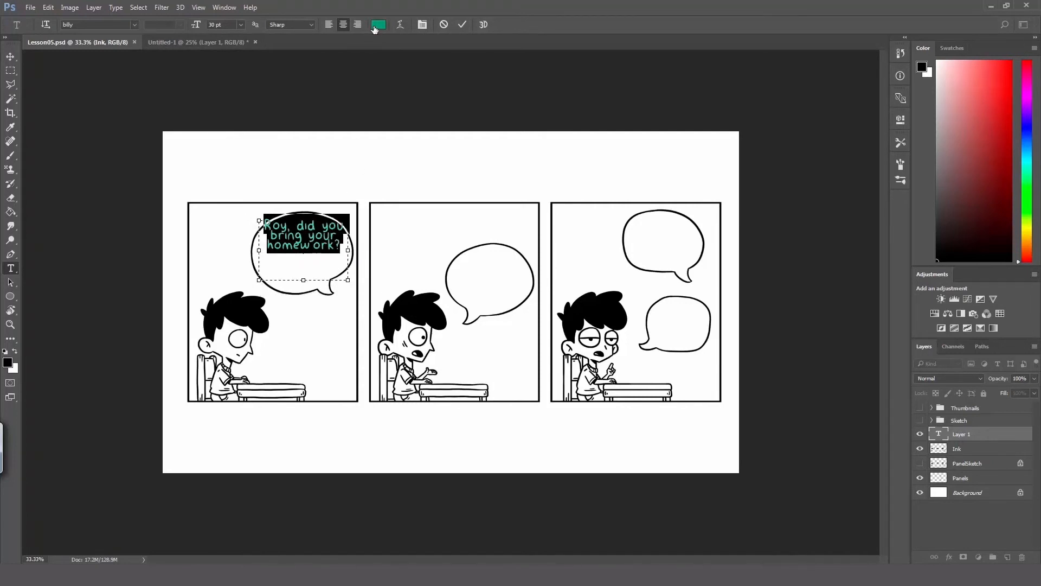
# Change the first balloon's text color to black (000000).
pyautogui.click(374, 26)
pyautogui.click(682, 287)
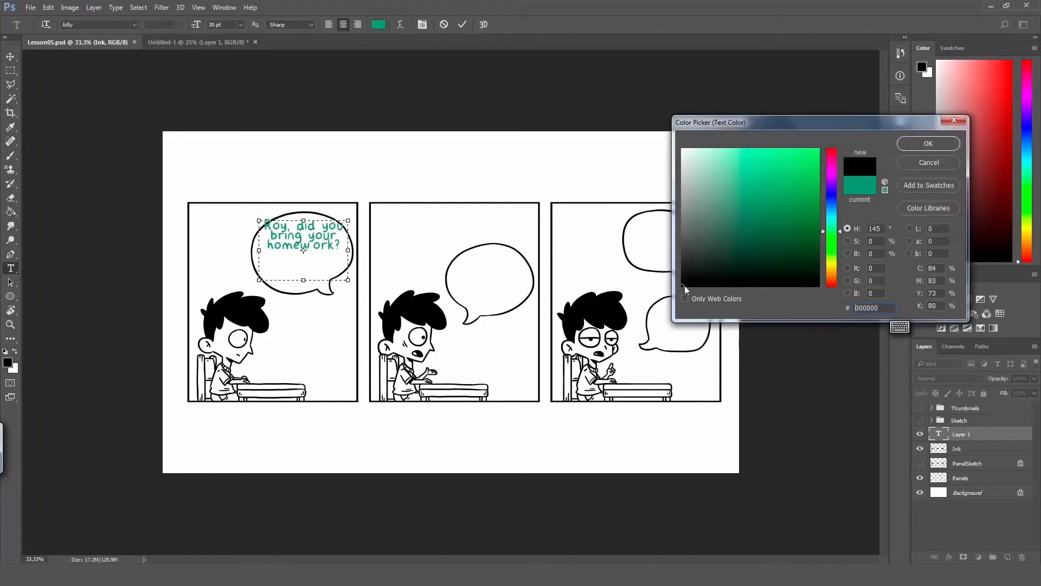
pyautogui.click(928, 143)
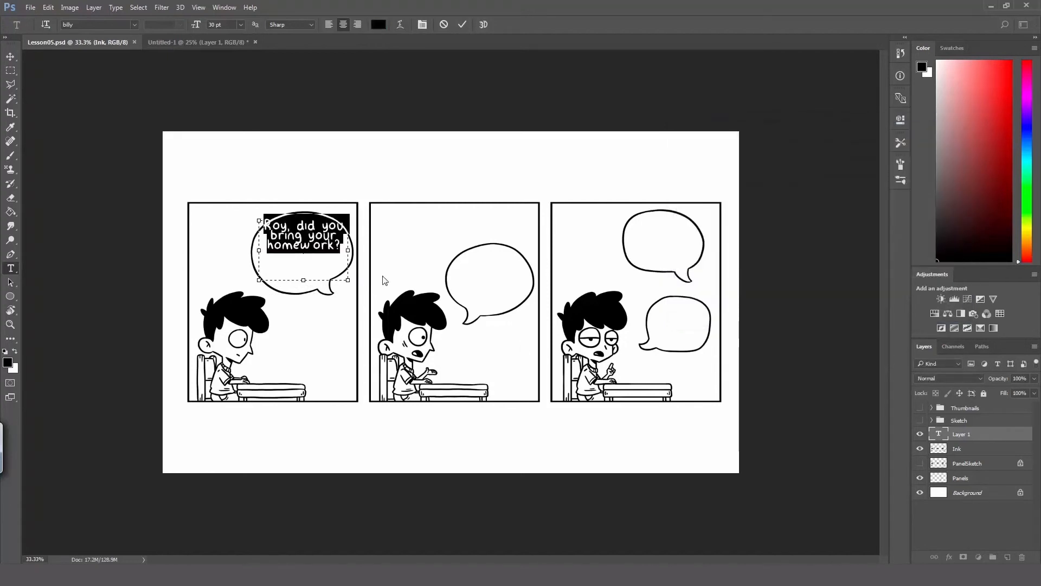
# Increase the line spacing of the first balloon's text so its three lines sit farther apart.
pyautogui.hotkey('alt', 'Down')
pyautogui.hotkey('alt', 'Down')
pyautogui.hotkey('alt', 'Down')
pyautogui.hotkey('alt', 'Down')
pyautogui.hotkey('alt', 'Down')
pyautogui.hotkey('alt', 'Down')
pyautogui.hotkey('alt', 'Down')
pyautogui.hotkey('alt', 'Down')
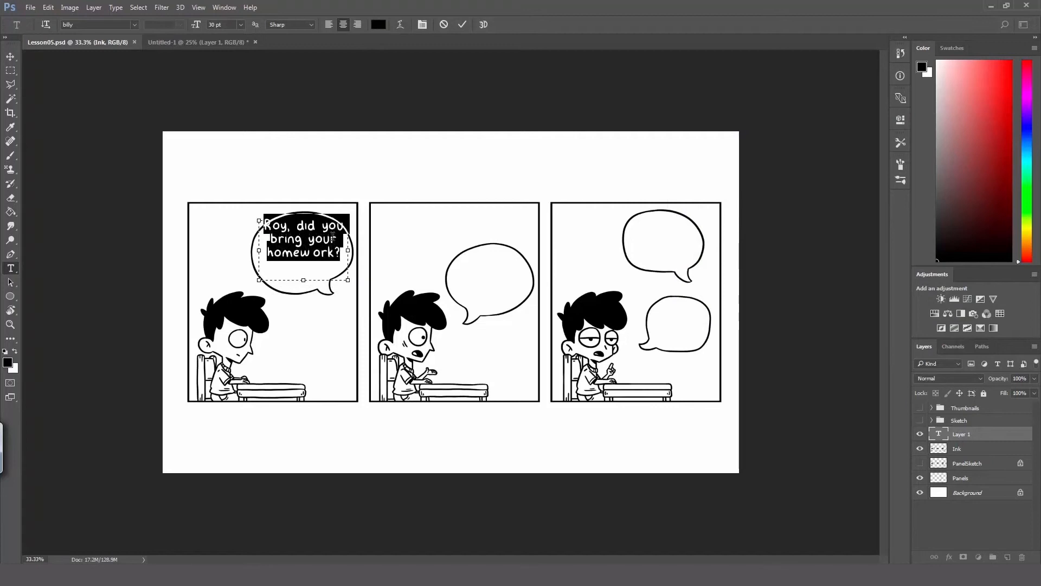
pyautogui.hotkey('alt', 'Up')
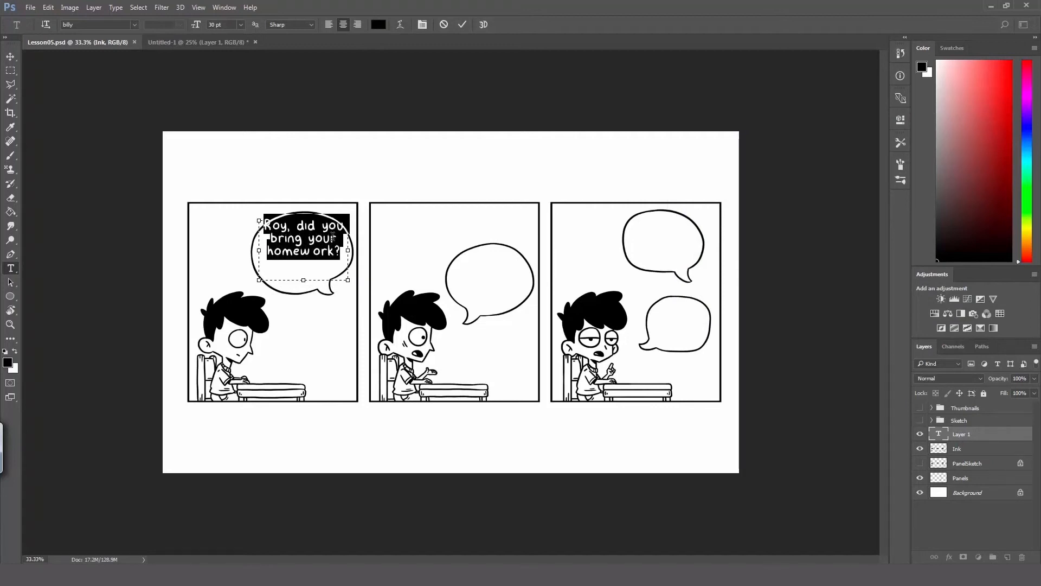
# Commit the dialogue text and center it inside the first panel's speech balloon.
pyautogui.click(963, 437)
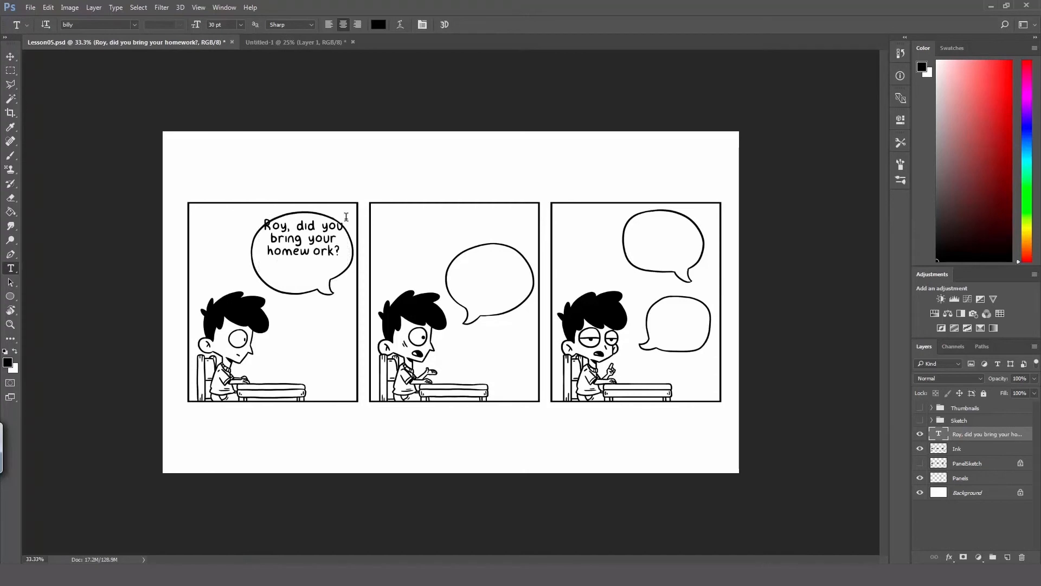
pyautogui.press('v')
pyautogui.moveTo(308, 244); pyautogui.dragTo(309, 259)
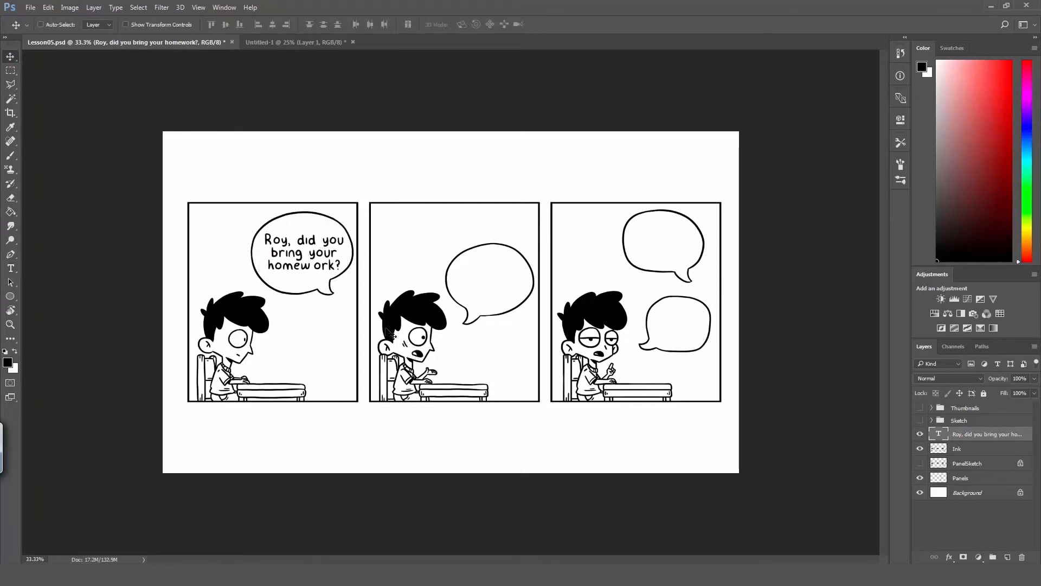
pyautogui.moveTo(312, 256); pyautogui.dragTo(311, 255)
# Duplicate the dialogue text layer and place the copy inside the second panel's speech balloon.
pyautogui.press('z')
pyautogui.click(316, 265)
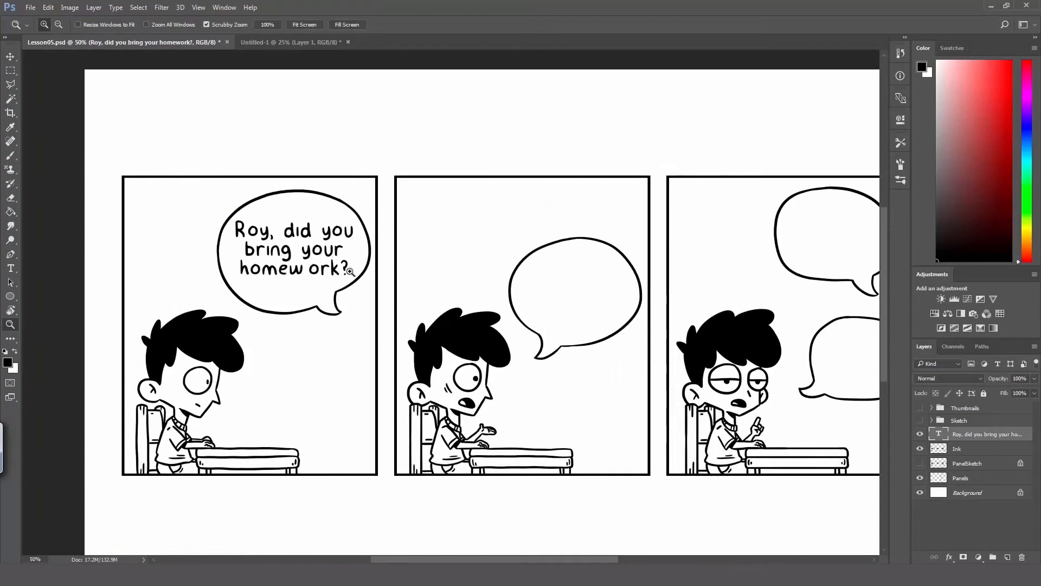
pyautogui.press('h')
pyautogui.moveTo(362, 266); pyautogui.dragTo(293, 261)
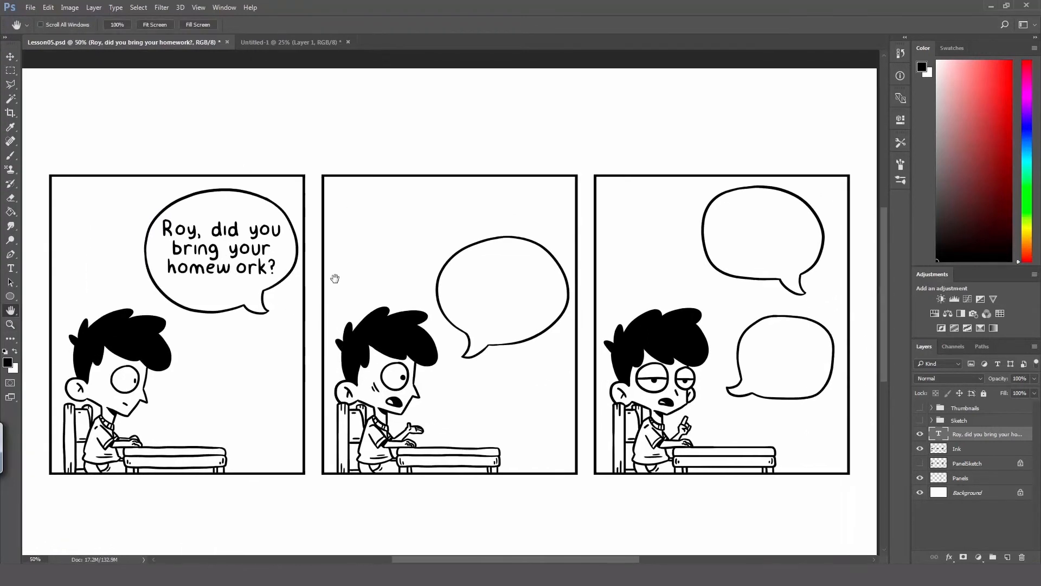
pyautogui.hotkey('ctrl', 'j')
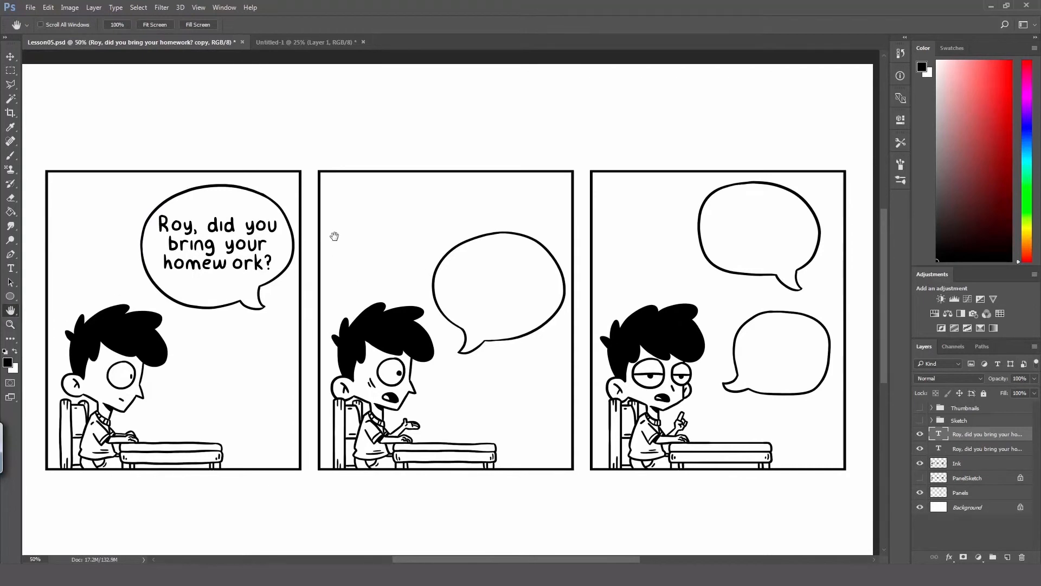
pyautogui.press('v')
pyautogui.moveTo(237, 250); pyautogui.dragTo(521, 292)
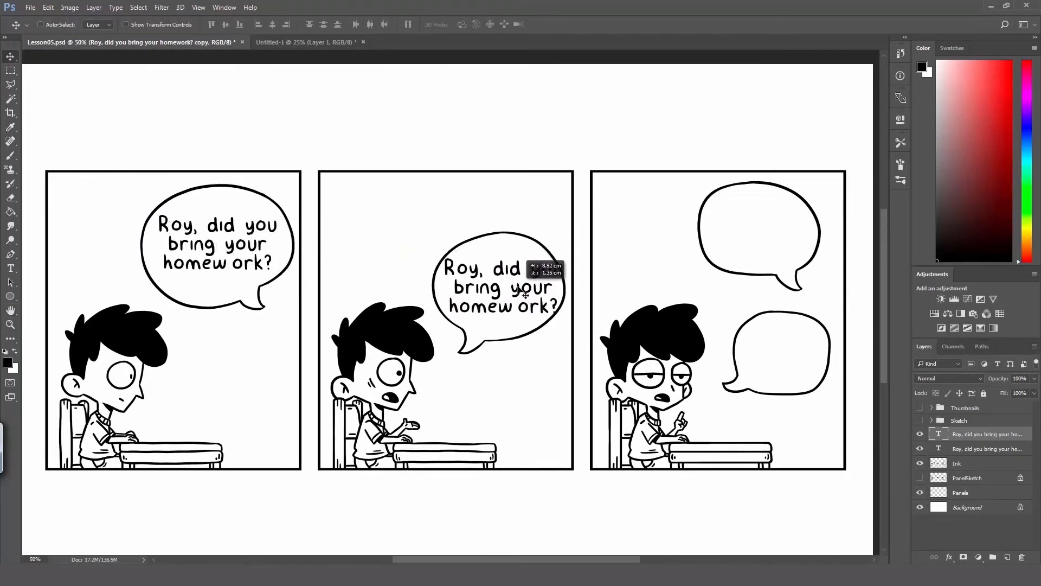
# Check the script's Panel 2 dialogue and replace the second balloon's copied text with "In all of the years you have been here on earth".
pyautogui.click(288, 44)
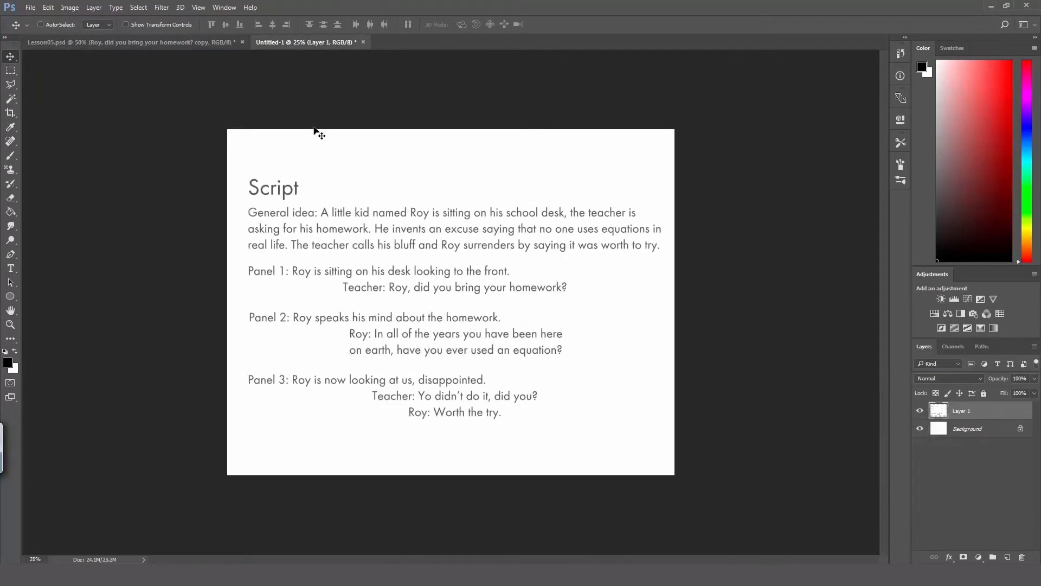
pyautogui.click(133, 42)
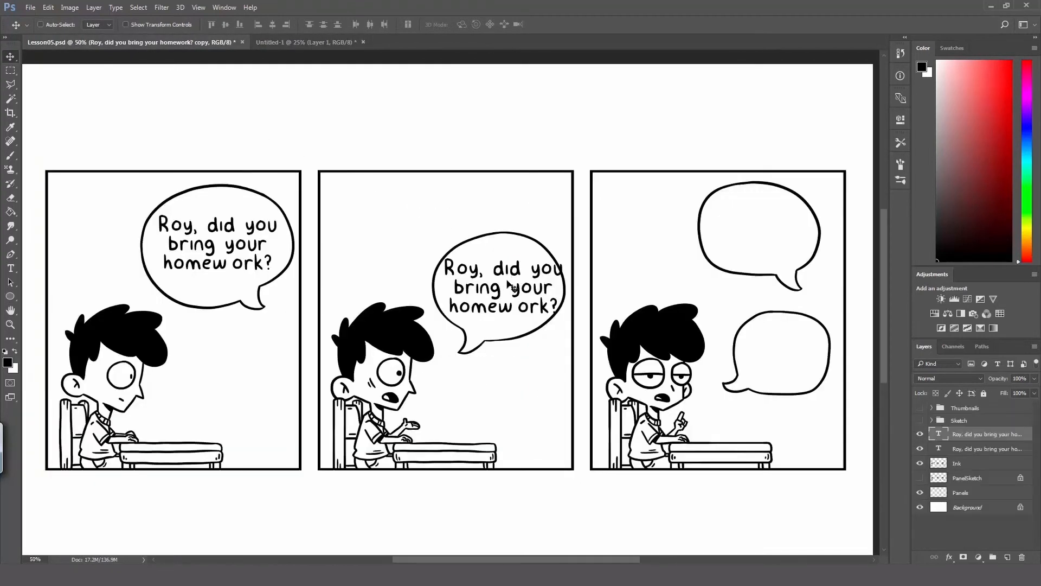
pyautogui.press('t')
pyautogui.click(514, 305)
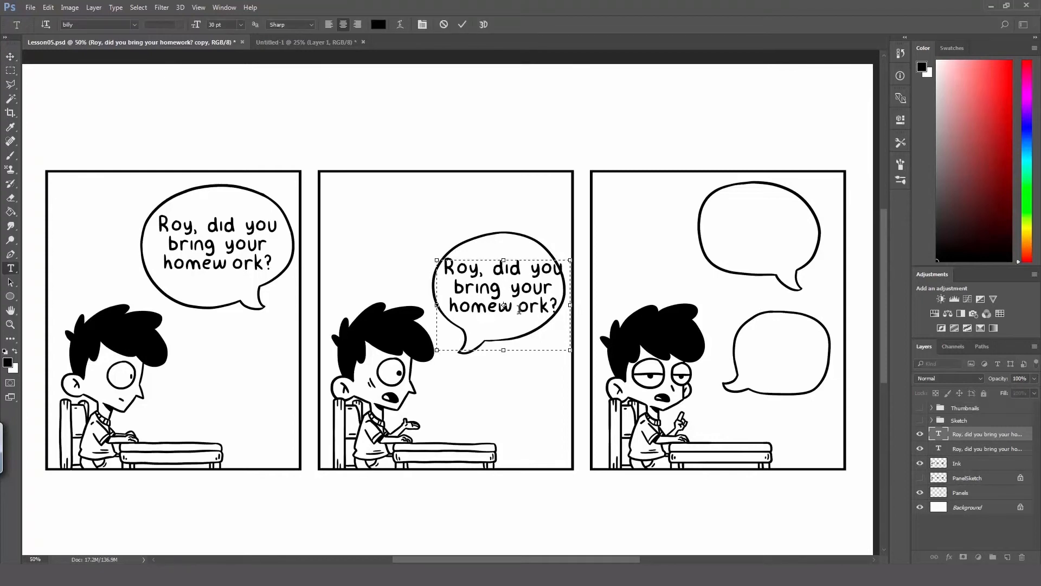
pyautogui.hotkey('ctrl', 'a')
pyautogui.write('In all ')
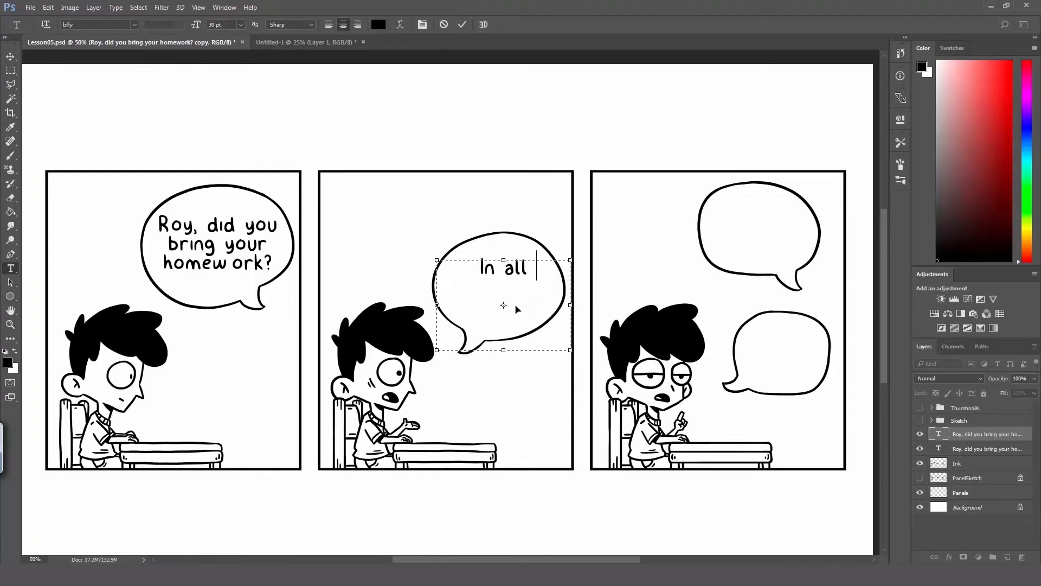
pyautogui.write('of the years')
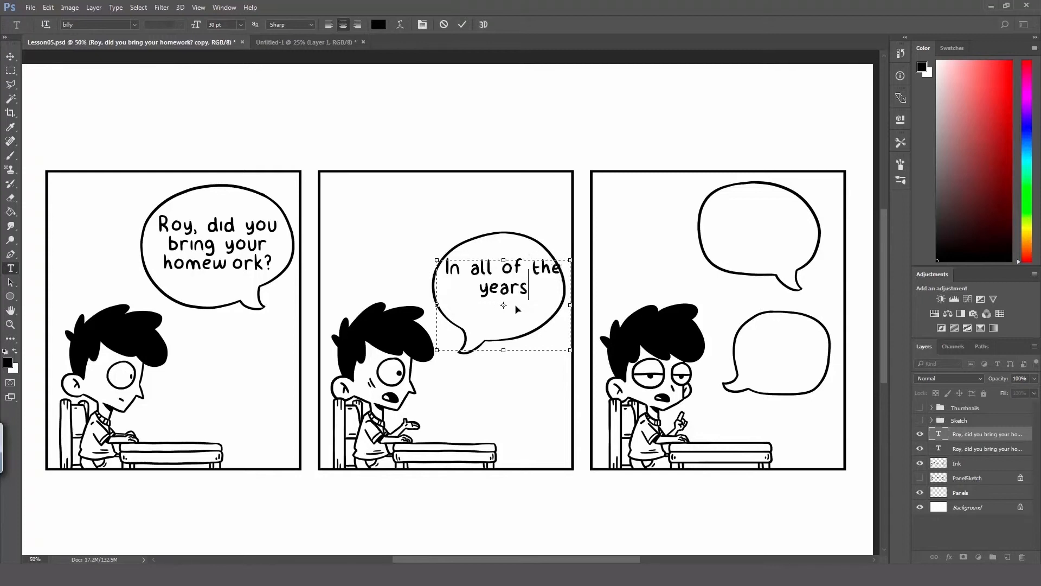
pyautogui.write(' t')
pyautogui.press('BackSpace')
pyautogui.write('you')
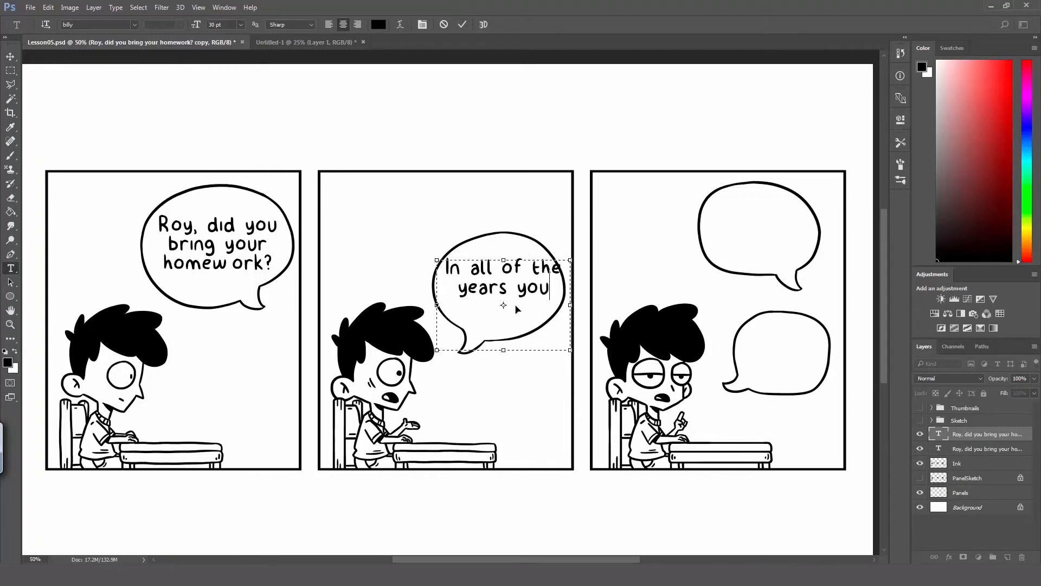
pyautogui.write(' have been h')
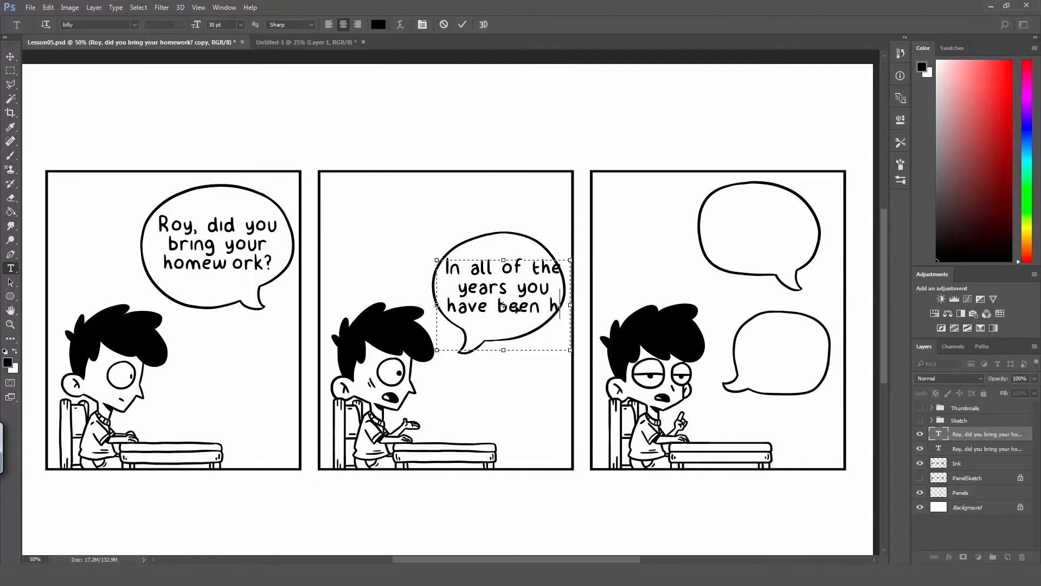
pyautogui.write('ere on earth')
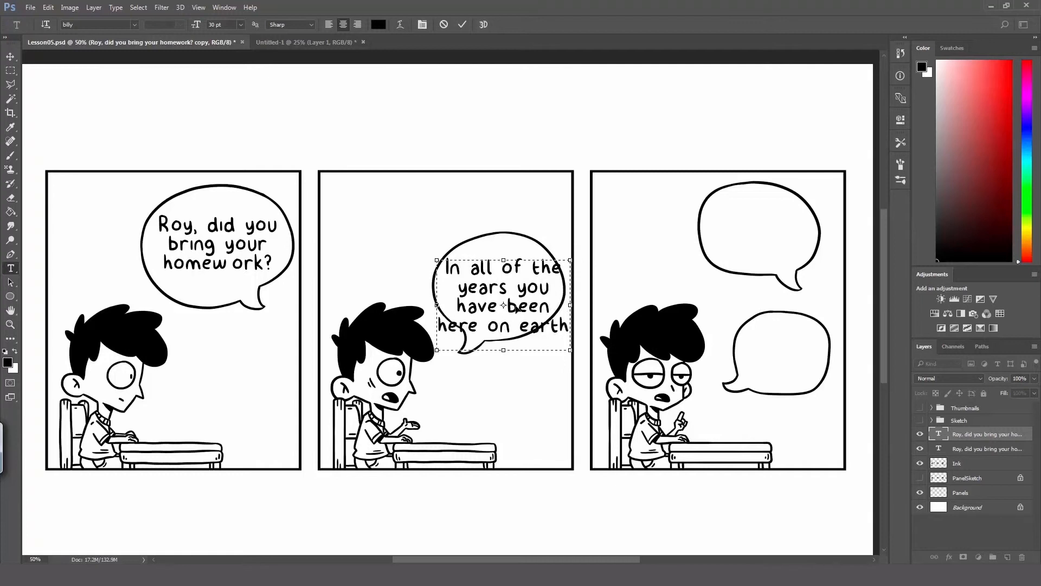
# Extend the second balloon's text frame downward and finish the sentence with "earth, have you ever used an equation?".
pyautogui.press('BackSpace')
pyautogui.press('BackSpace')
pyautogui.press('BackSpace')
pyautogui.press('BackSpace')
pyautogui.press('BackSpace')
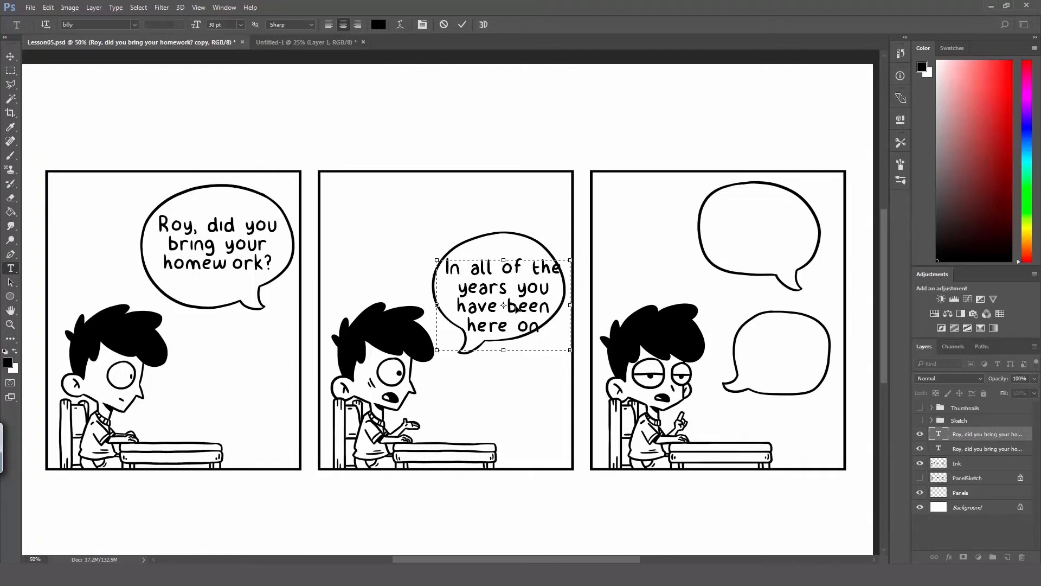
pyautogui.moveTo(502, 353); pyautogui.dragTo(504, 414)
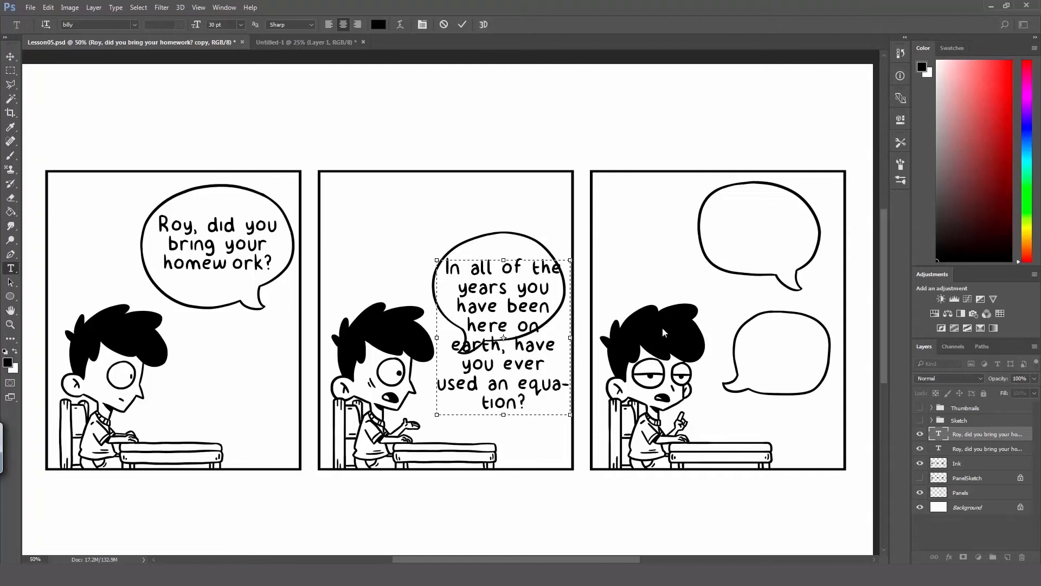
# Commit the second panel's dialogue and move it up over its speech balloon.
pyautogui.hotkey('ctrl', 'Return')
pyautogui.press('v')
pyautogui.moveTo(487, 304); pyautogui.dragTo(490, 218)
# Set all of the second panel's dialogue to 24 pt and tighten its line spacing.
pyautogui.press('t')
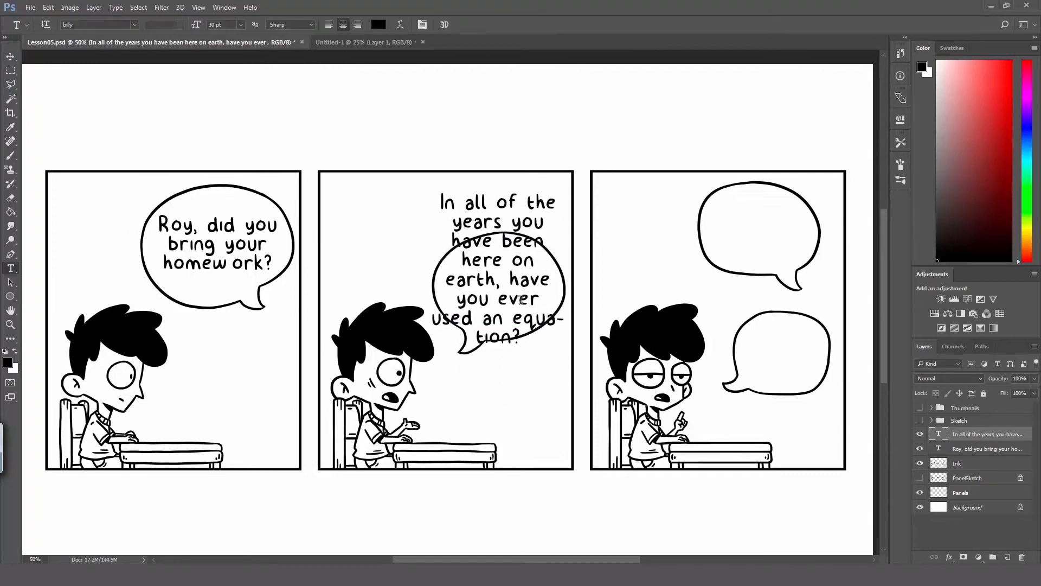
pyautogui.click(542, 316)
pyautogui.hotkey('ctrl', 'a')
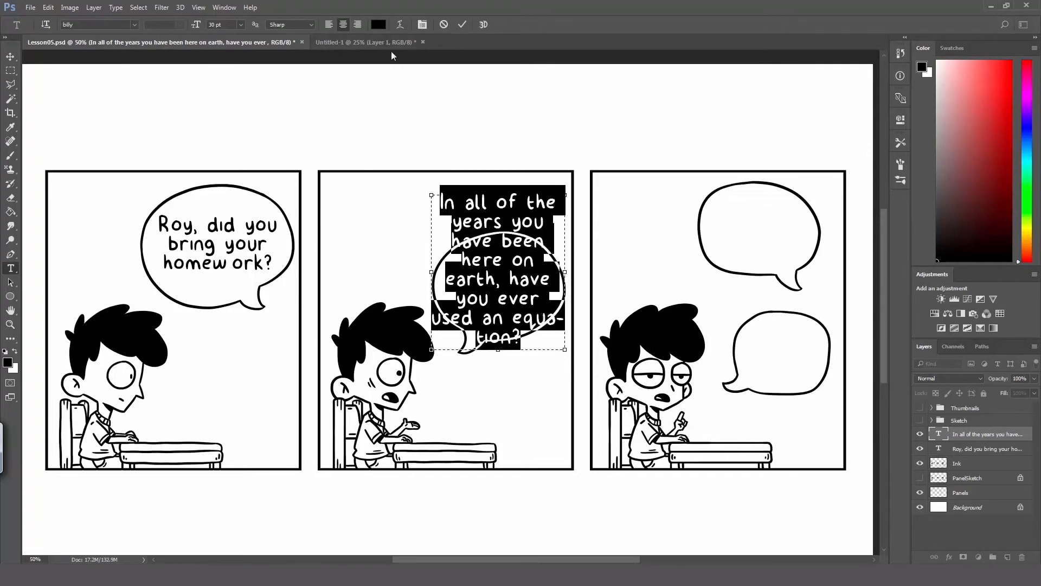
pyautogui.click(240, 25)
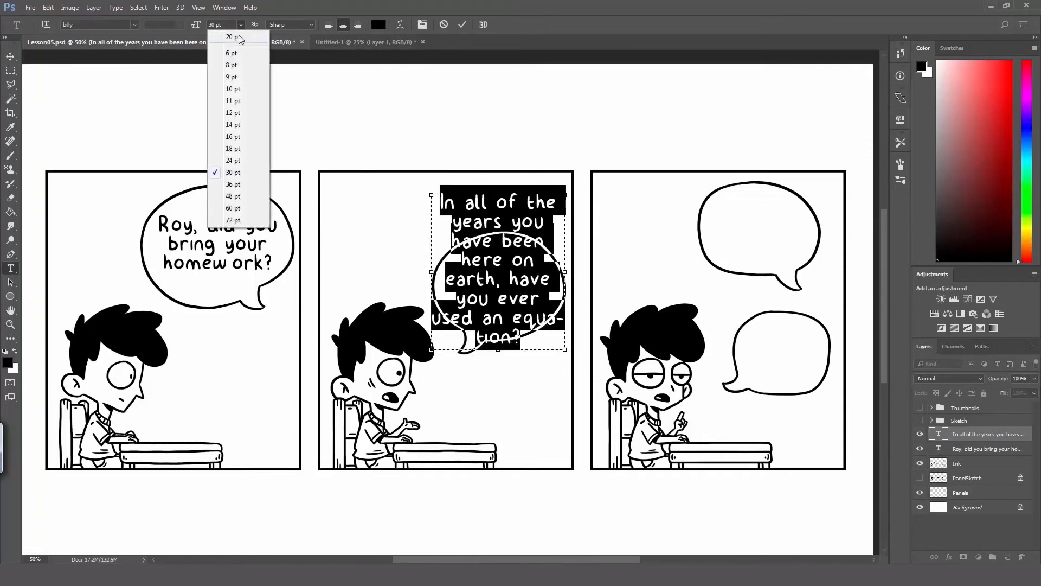
pyautogui.click(242, 165)
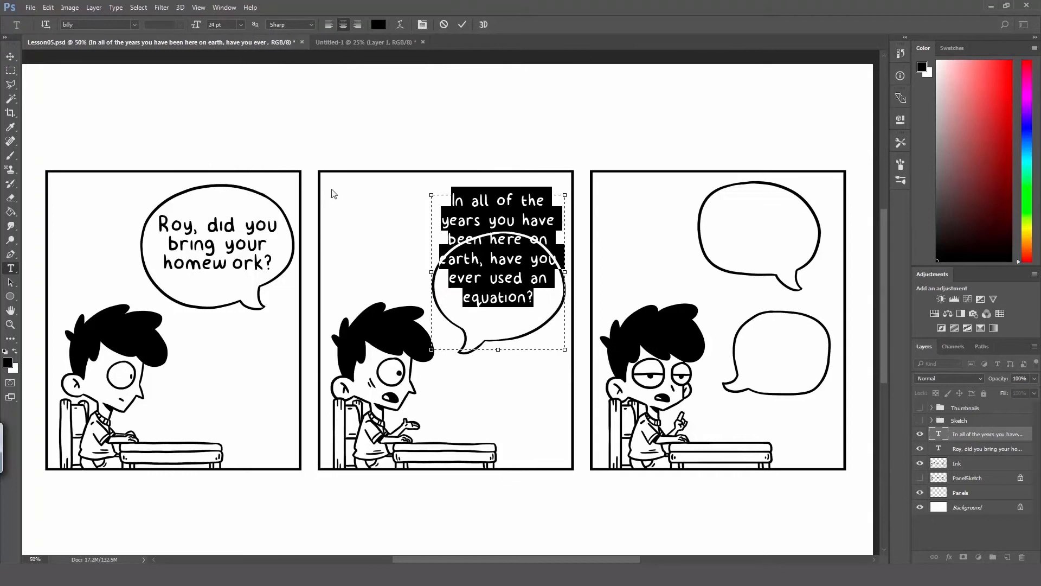
pyautogui.hotkey('alt', 'Down')
pyautogui.hotkey('alt', 'Down')
pyautogui.hotkey('alt', 'Down')
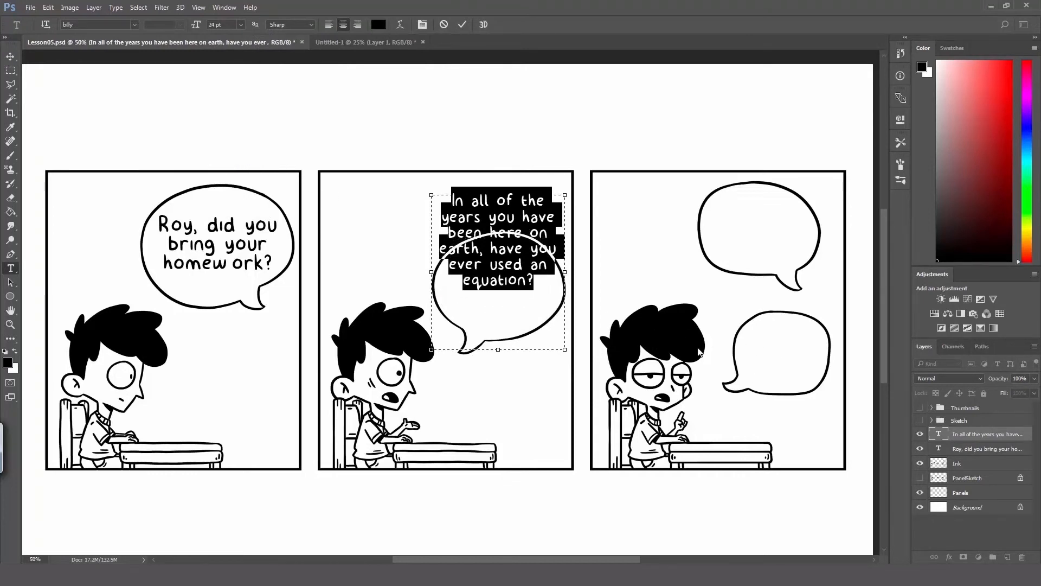
# Commit the resized dialogue and move it down into the second panel's speech balloon.
pyautogui.click(978, 438)
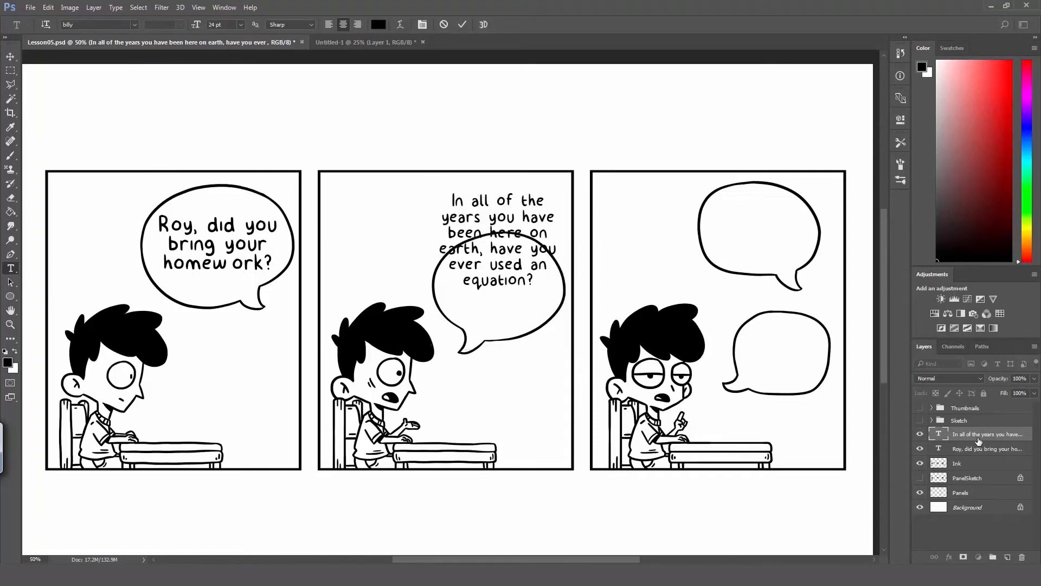
pyautogui.press('v')
pyautogui.moveTo(504, 261); pyautogui.dragTo(501, 299)
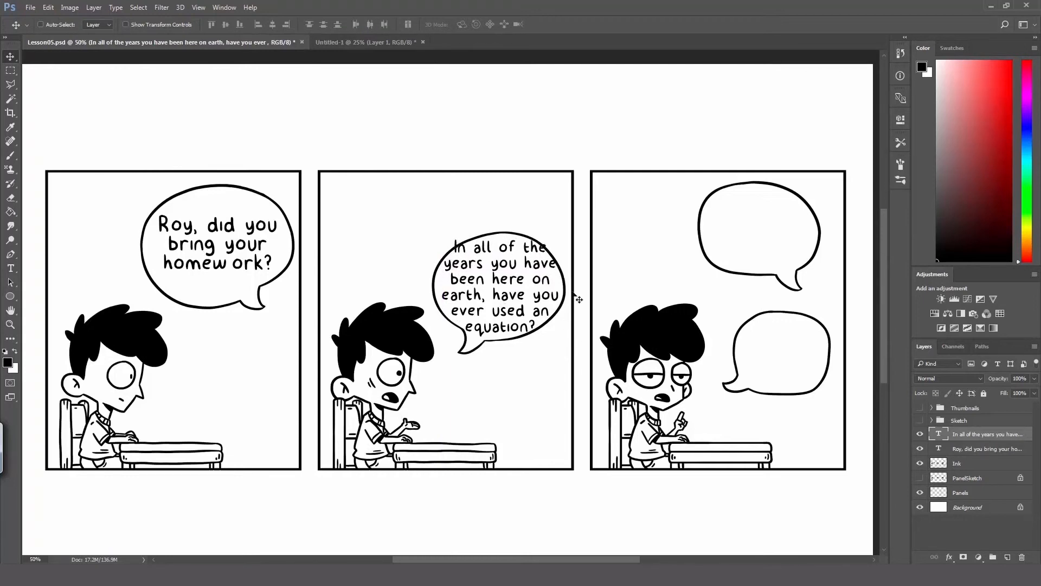
# Outline the second panel's speech balloon on the Ink layer with the Polygonal Lasso and copy it to a new layer.
pyautogui.click(992, 465)
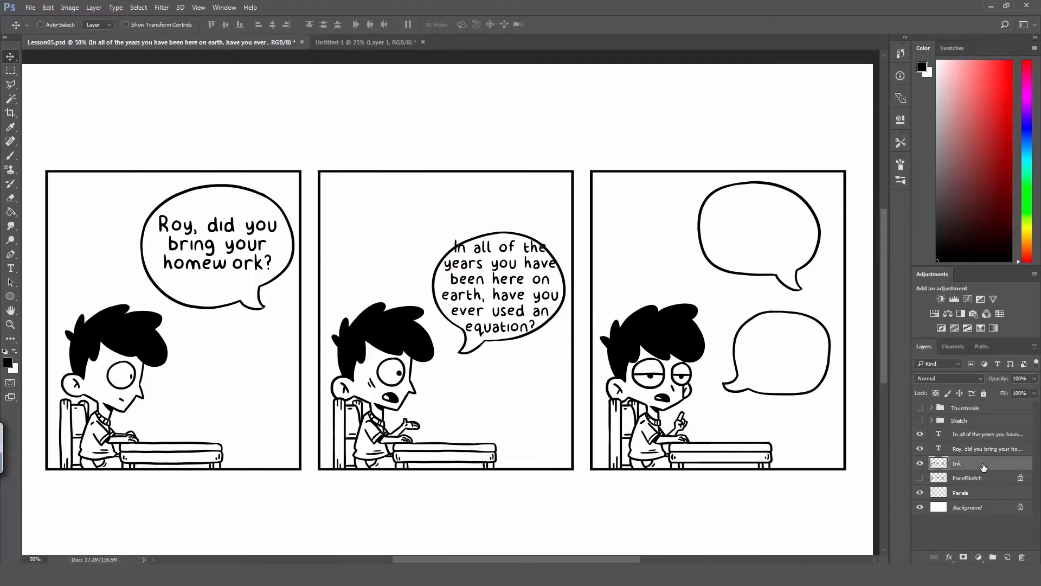
pyautogui.press('l')
pyautogui.click(543, 221)
pyautogui.click(564, 250)
pyautogui.click(568, 279)
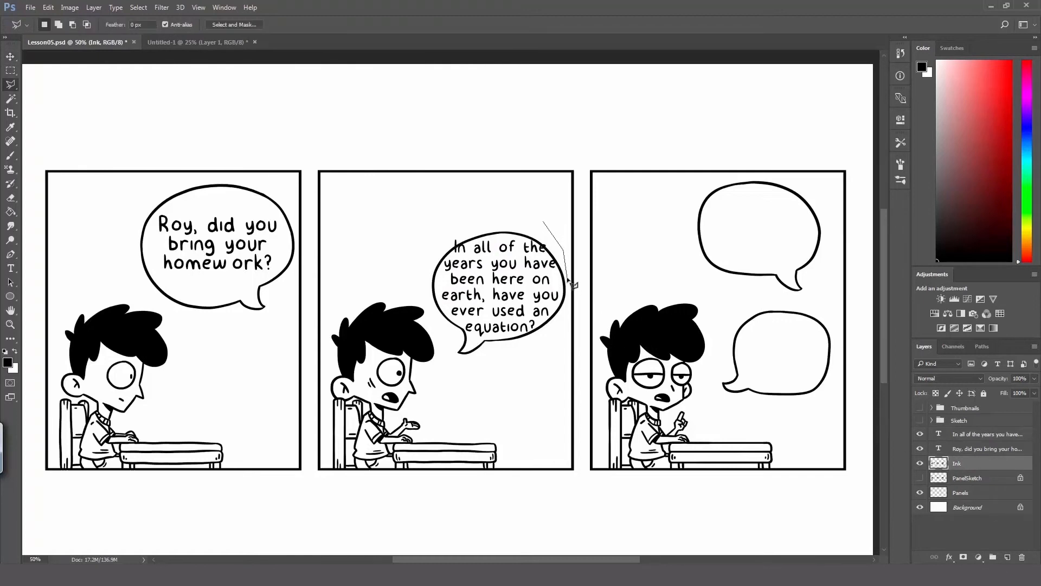
pyautogui.click(569, 324)
pyautogui.click(507, 368)
pyautogui.click(453, 362)
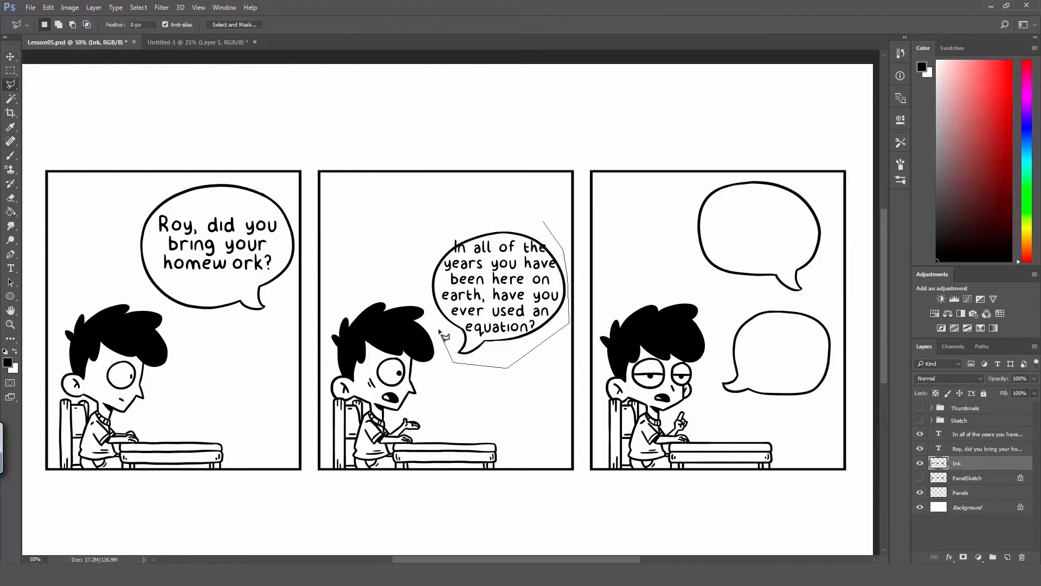
pyautogui.click(422, 291)
pyautogui.click(421, 251)
pyautogui.click(444, 218)
pyautogui.click(543, 222)
pyautogui.hotkey('ctrl', 'j')
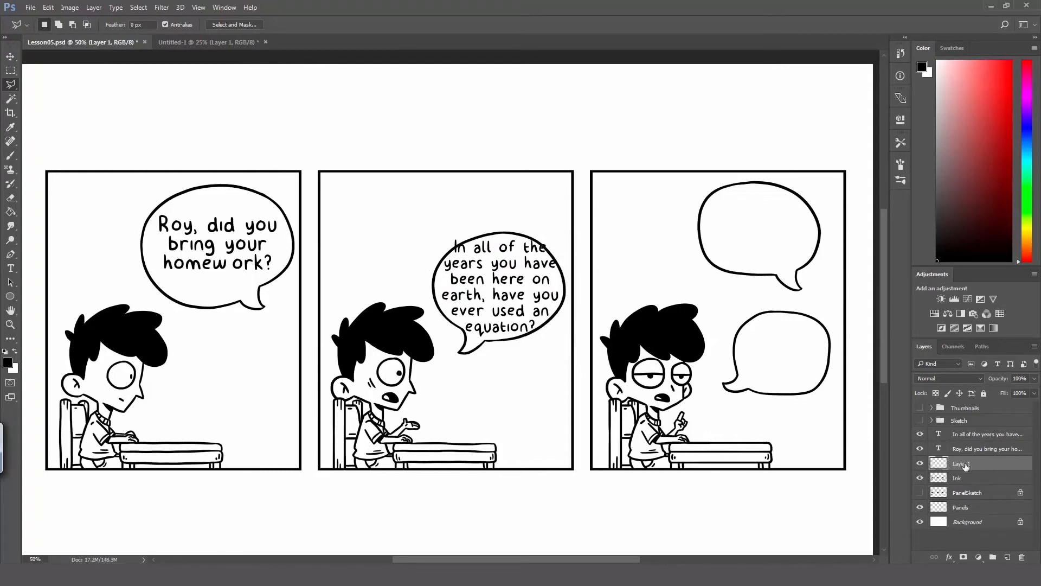
# Lasso the original second-panel balloon on the Ink layer, delete it from that layer, and deselect.
pyautogui.click(967, 478)
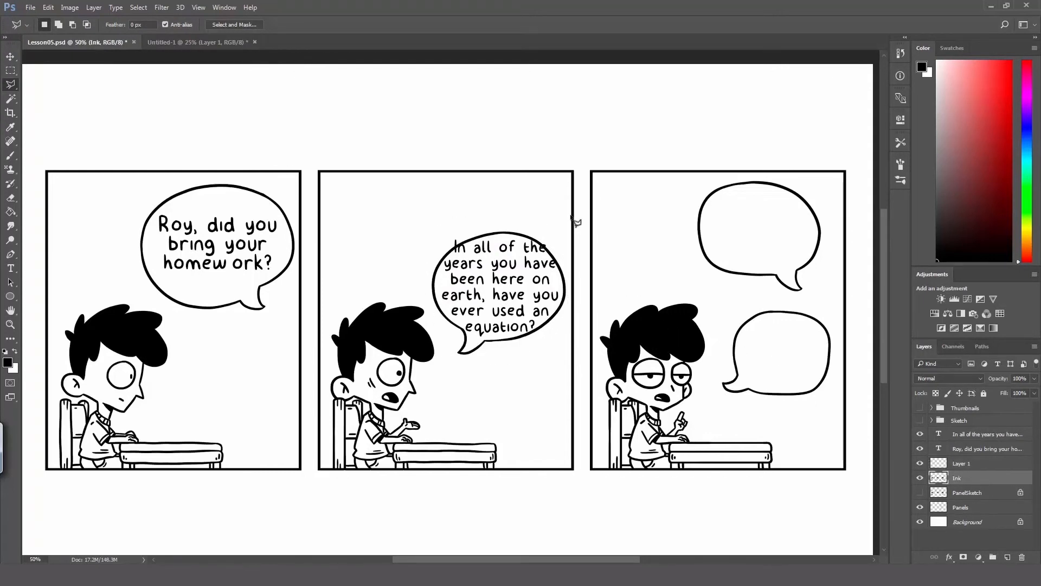
pyautogui.click(546, 214)
pyautogui.click(580, 282)
pyautogui.click(561, 349)
pyautogui.click(469, 366)
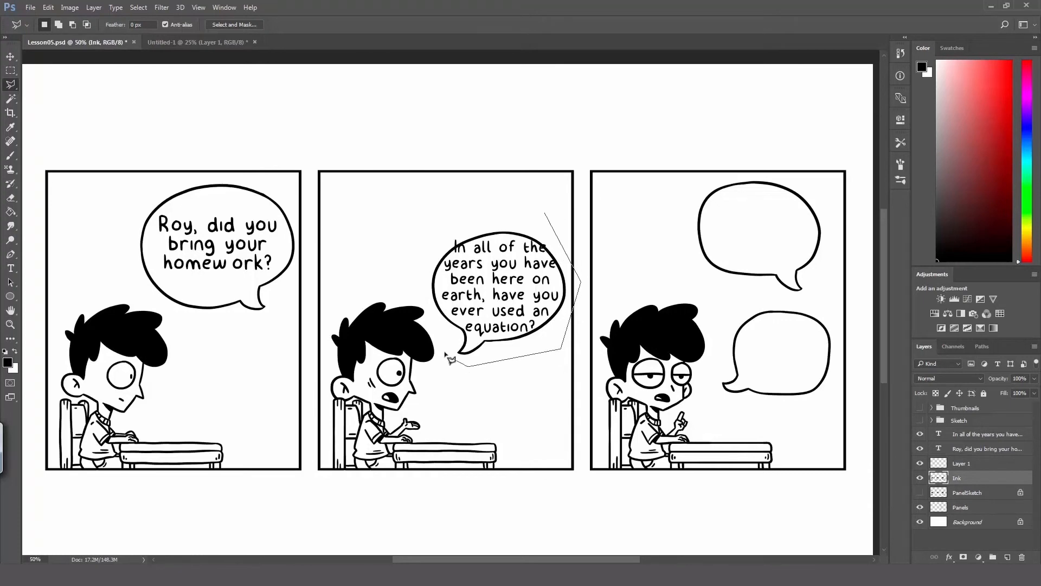
pyautogui.click(442, 351)
pyautogui.click(419, 270)
pyautogui.click(438, 236)
pyautogui.click(510, 213)
pyautogui.click(546, 213)
pyautogui.hotkey('ctrl', 'd')
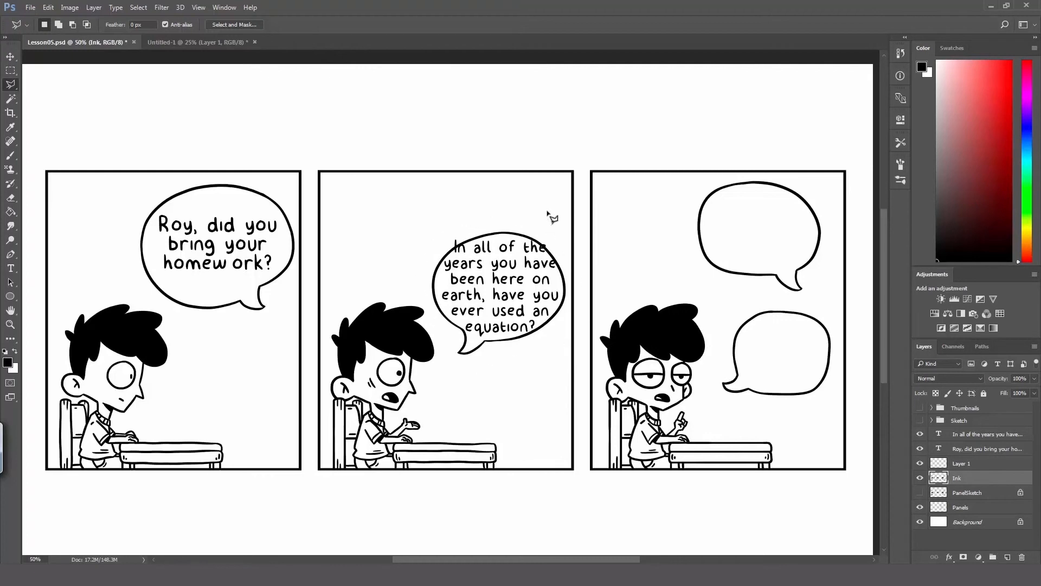
# Convert Layer 1, which holds the copied balloon, to a smart object.
pyautogui.click(965, 465)
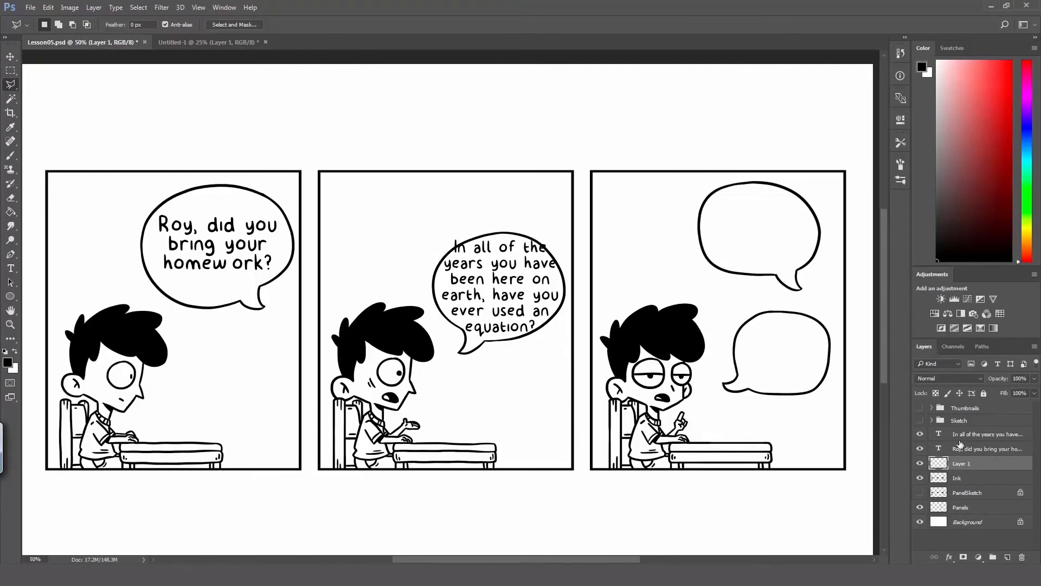
pyautogui.rightClick(968, 470)
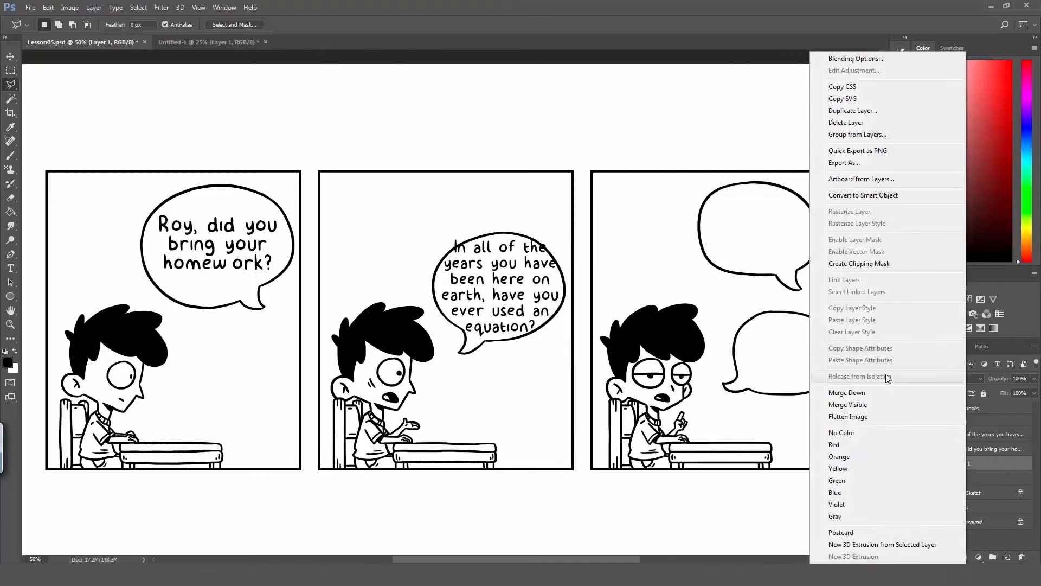
pyautogui.click(888, 196)
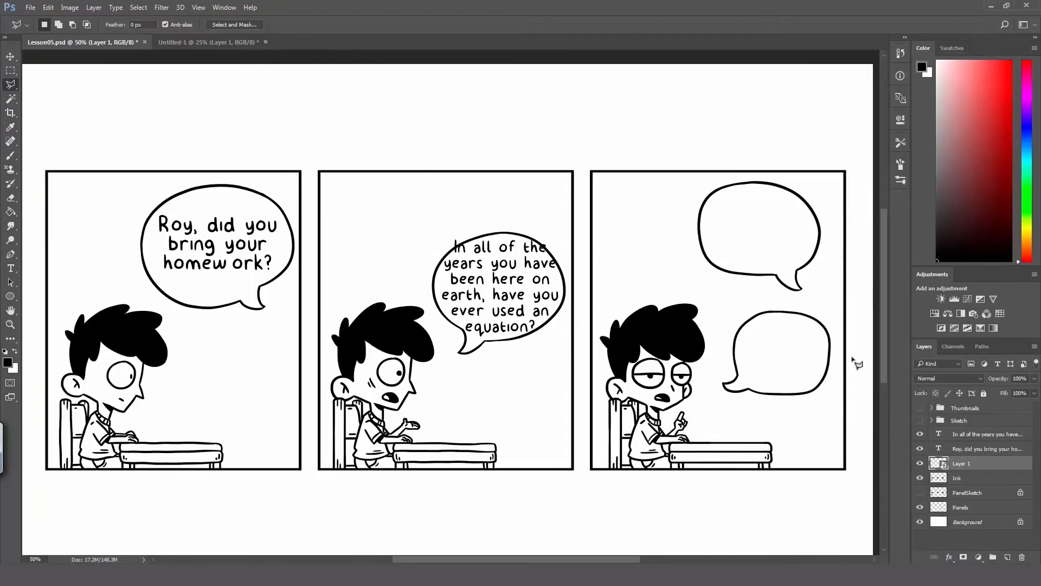
# Scale the second panel's balloon up to about 115% and shift it slightly upward, keeping it inside the panel.
pyautogui.hotkey('ctrl', 't')
pyautogui.moveTo(429, 229); pyautogui.dragTo(418, 218)
pyautogui.moveTo(565, 354); pyautogui.dragTo(568, 355)
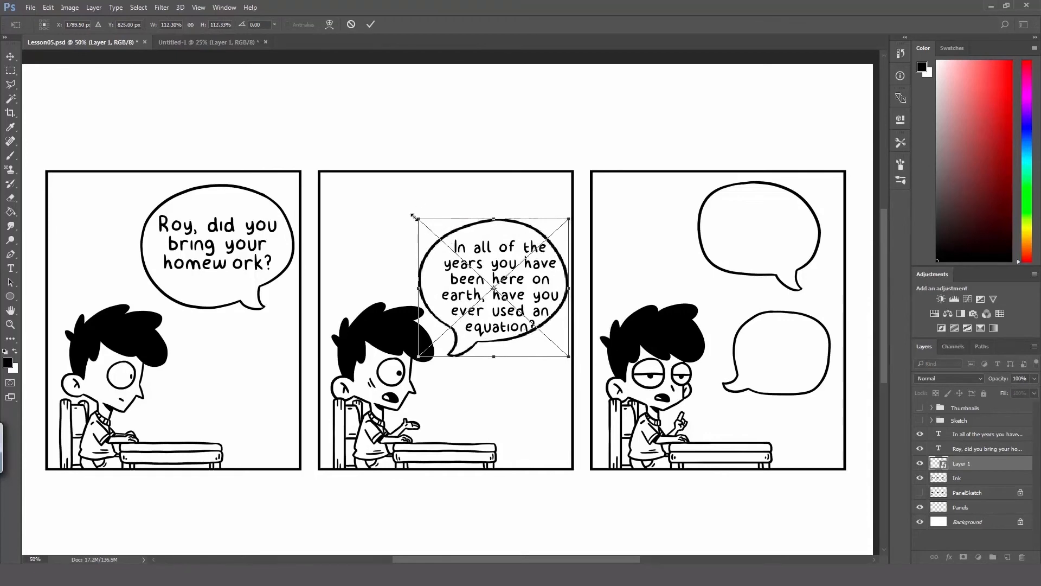
pyautogui.moveTo(413, 215); pyautogui.dragTo(411, 213)
pyautogui.moveTo(537, 228); pyautogui.dragTo(538, 223)
pyautogui.moveTo(416, 207); pyautogui.dragTo(414, 205)
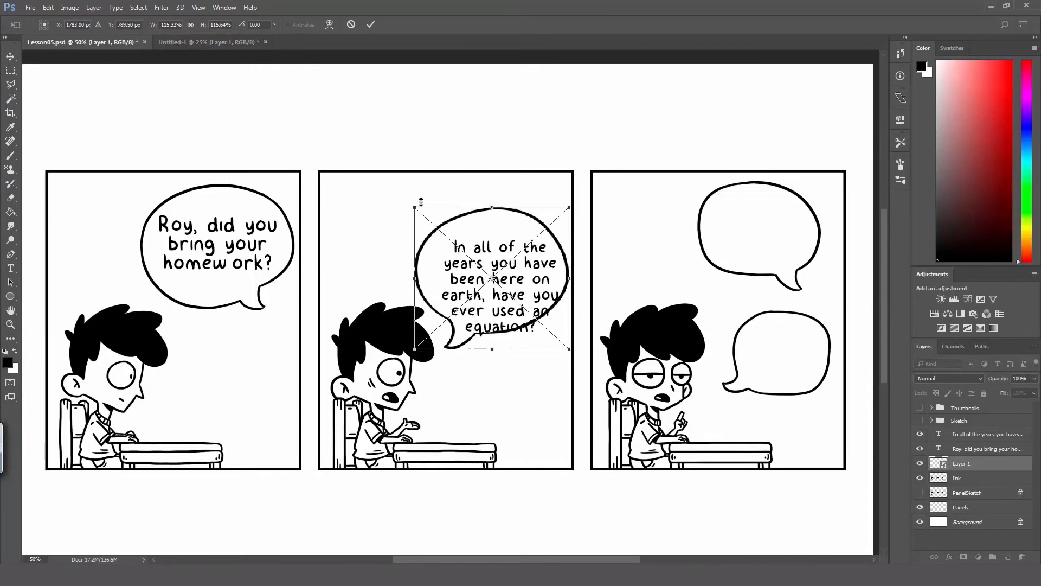
pyautogui.press('Return')
# Move the "In all of the years" text layer up and slightly left to center it in the enlarged balloon.
pyautogui.press('l')
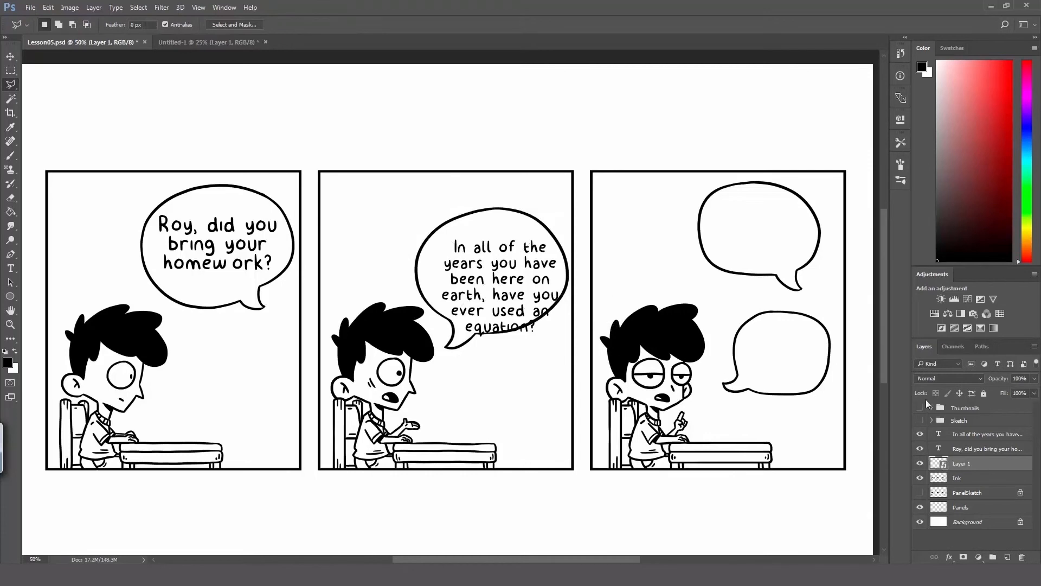
pyautogui.click(974, 435)
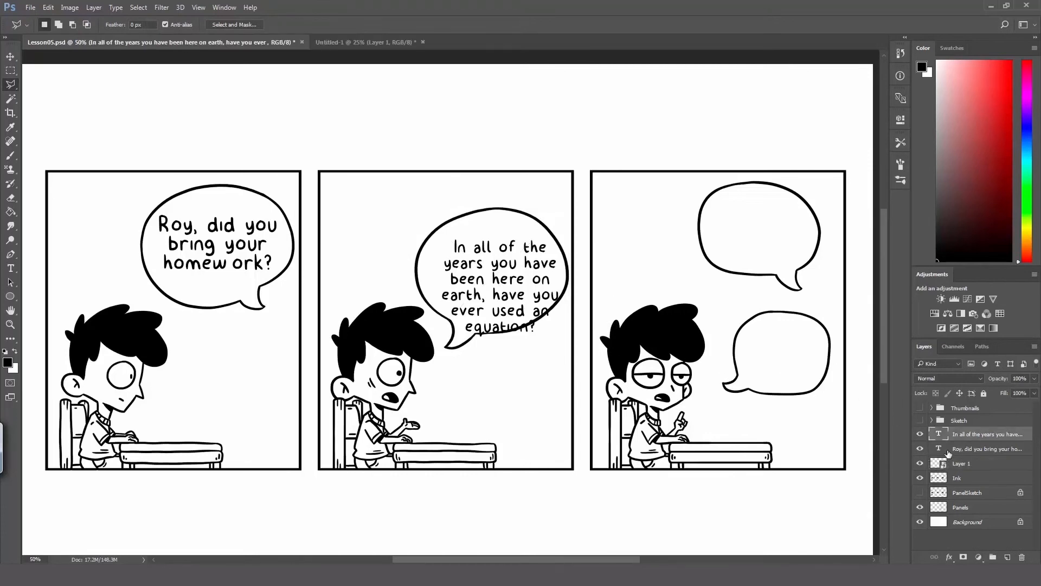
pyautogui.press('v')
pyautogui.moveTo(505, 270); pyautogui.dragTo(500, 255)
pyautogui.press('Left')
pyautogui.press('Left')
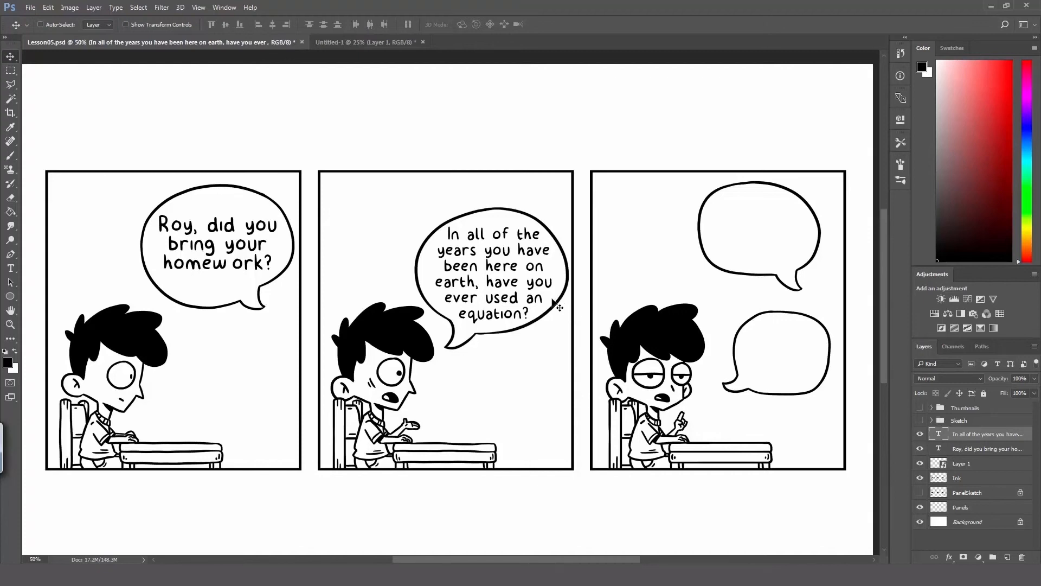
# Tighten the line spacing of the second balloon's whole text a little more and commit it.
pyautogui.press('t')
pyautogui.click(510, 281)
pyautogui.hotkey('ctrl', 'a')
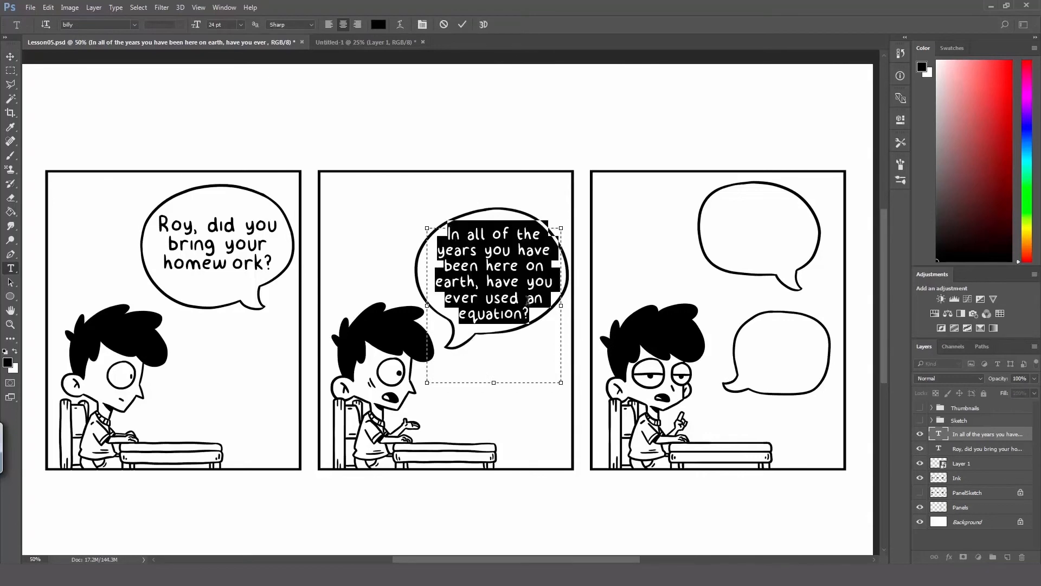
pyautogui.hotkey('alt', 'Up')
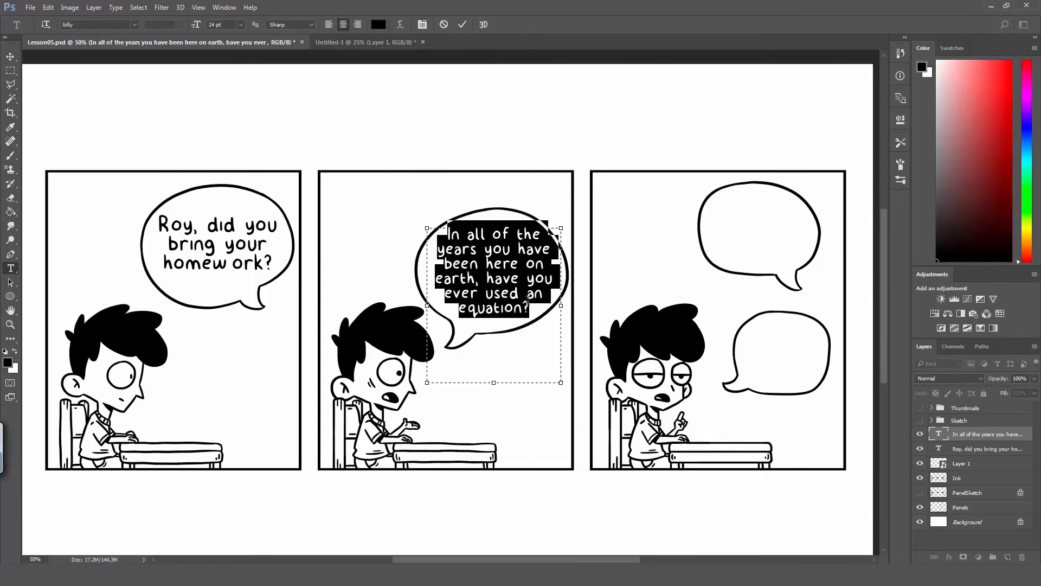
pyautogui.click(961, 435)
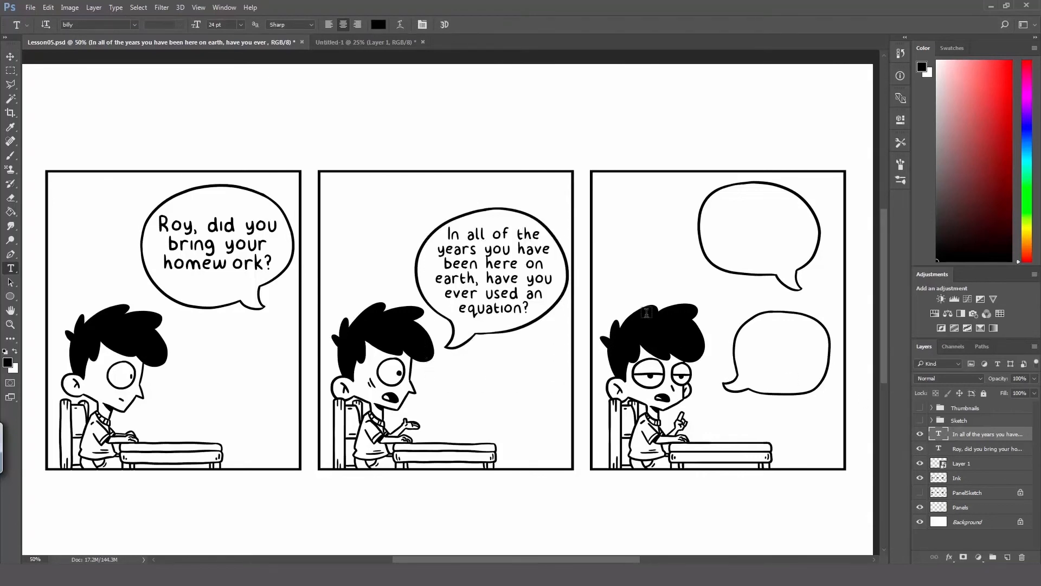
# Nudge the "In all of the years" text layer slightly down inside the second panel's balloon.
pyautogui.press('v')
pyautogui.press('Down')
pyautogui.press('Down')
pyautogui.press('Down')
pyautogui.press('Down')
pyautogui.press('Down')
pyautogui.press('Down')
pyautogui.press('Down')
pyautogui.press('Down')
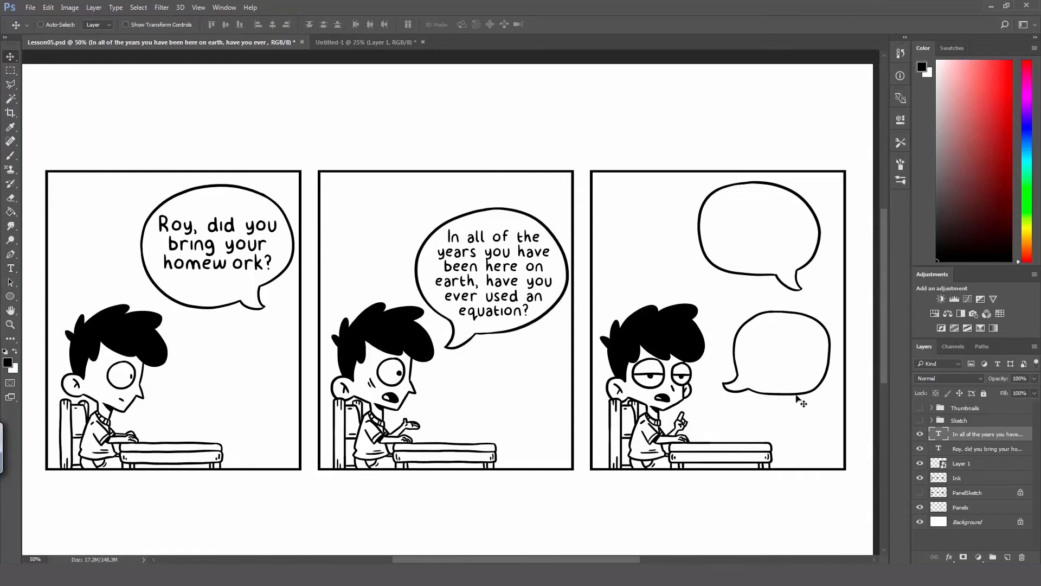
# Rasterize the smart object Layer 1 and merge it down into the Ink layer.
pyautogui.click(979, 463)
pyautogui.rightClick(966, 466)
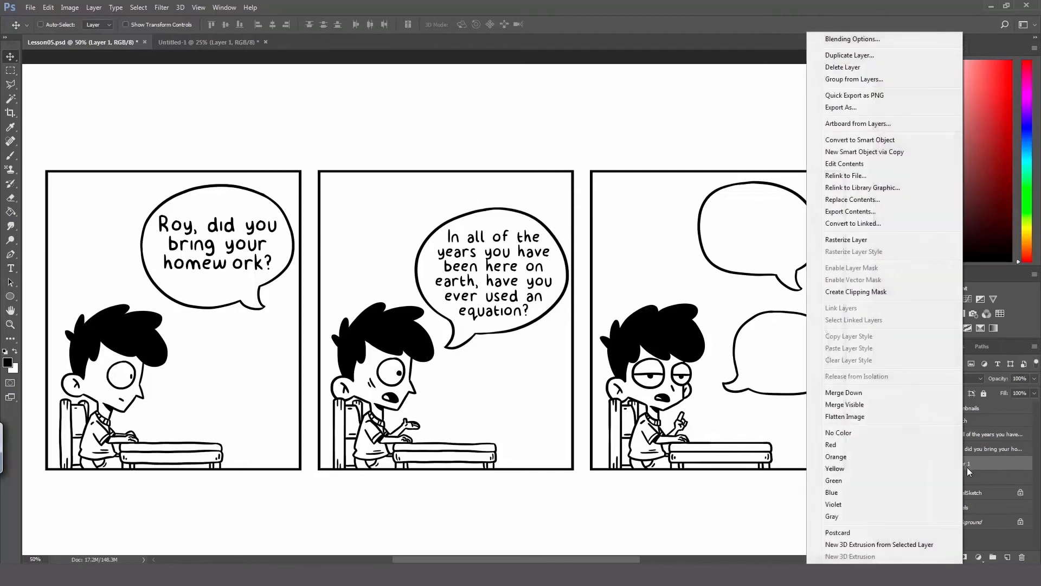
pyautogui.click(846, 240)
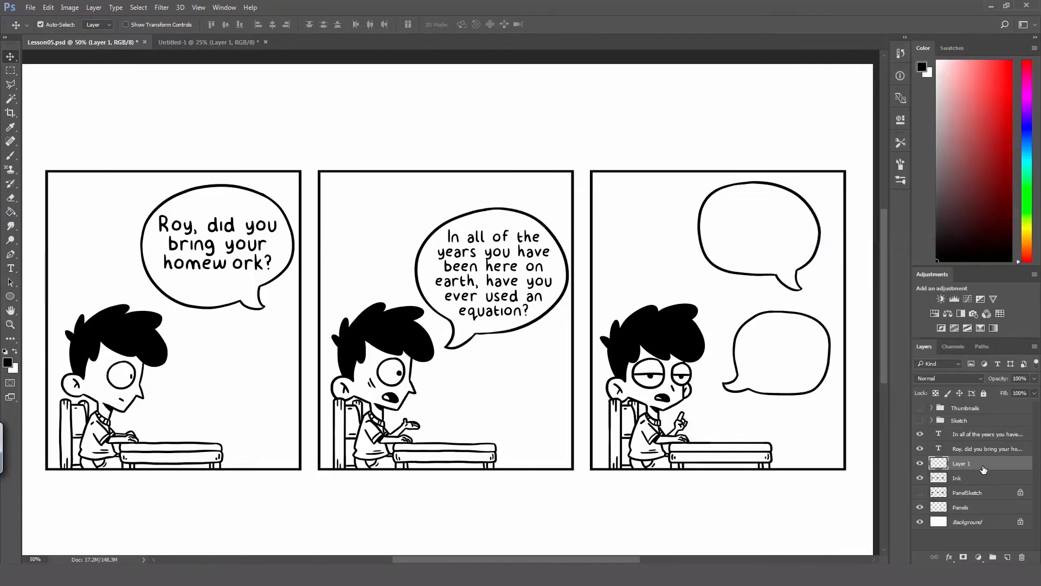
pyautogui.hotkey('ctrl', 'e')
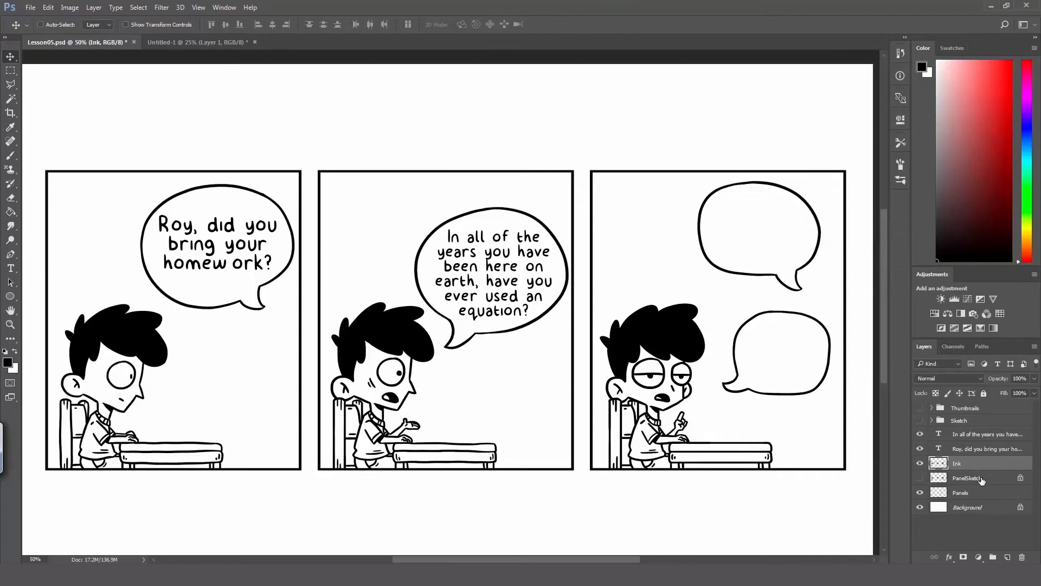
# Check the script's third-panel dialogue, duplicate the "In all of the years" text layer and place the copy over the third panel's upper balloon.
pyautogui.press('h')
pyautogui.moveTo(556, 334); pyautogui.dragTo(484, 331)
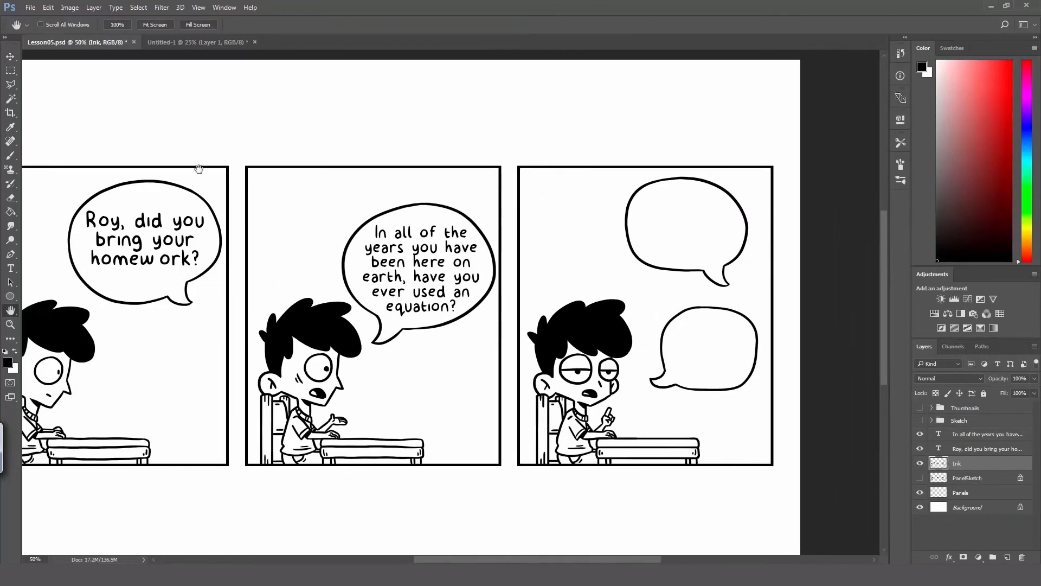
pyautogui.click(190, 43)
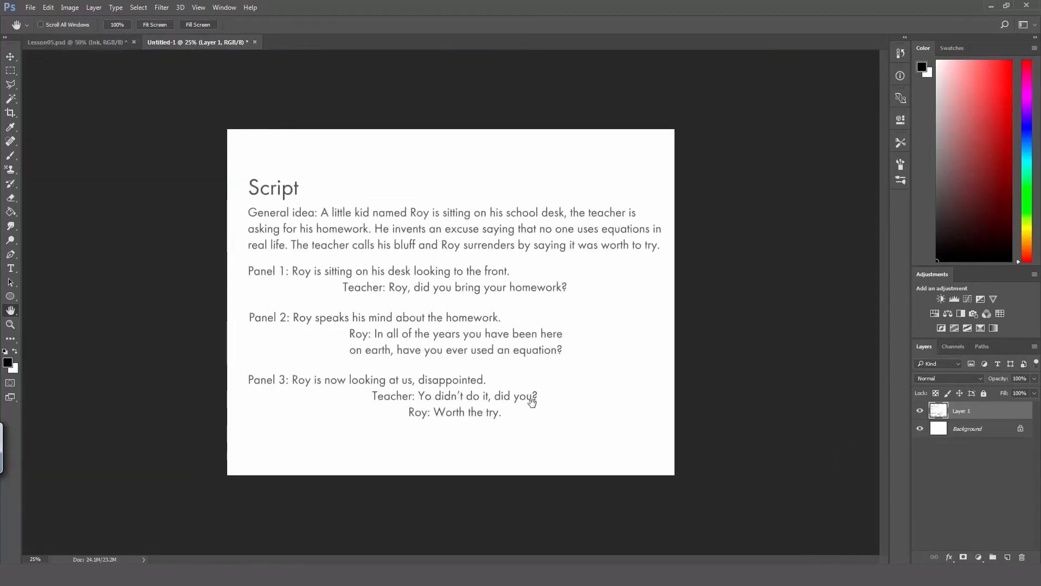
pyautogui.click(92, 44)
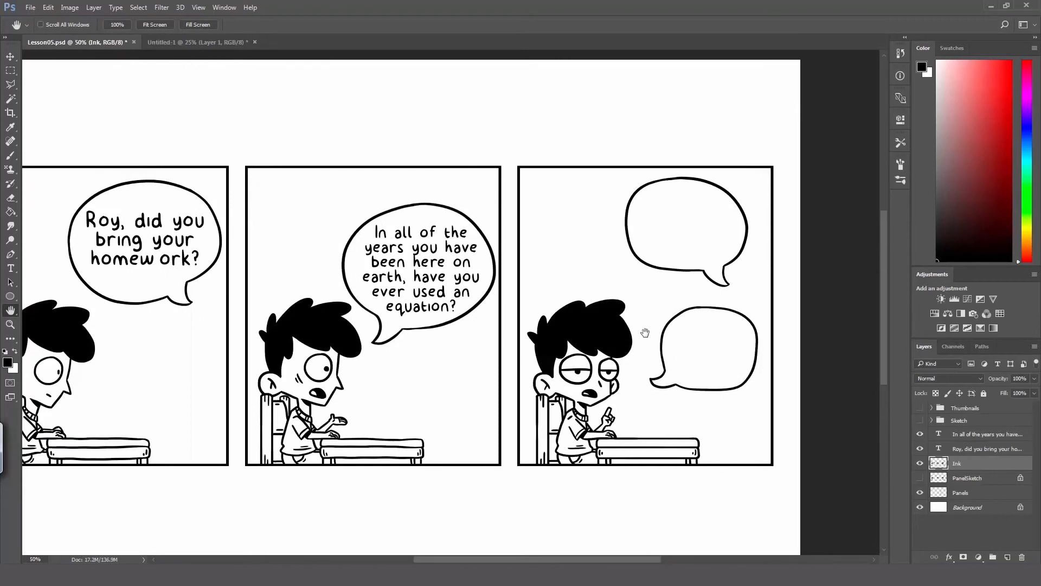
pyautogui.moveTo(649, 330); pyautogui.dragTo(605, 338)
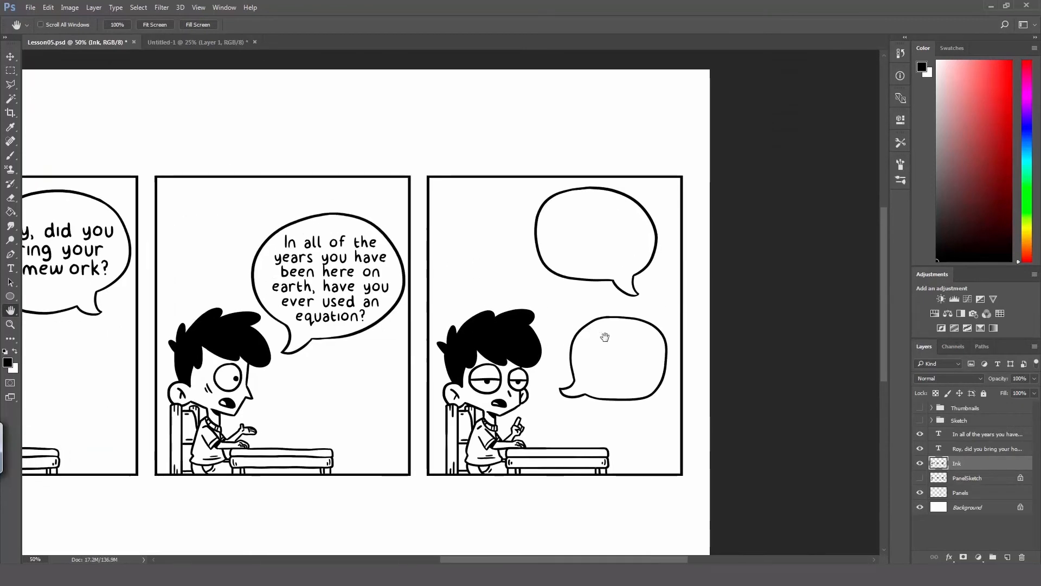
pyautogui.click(988, 435)
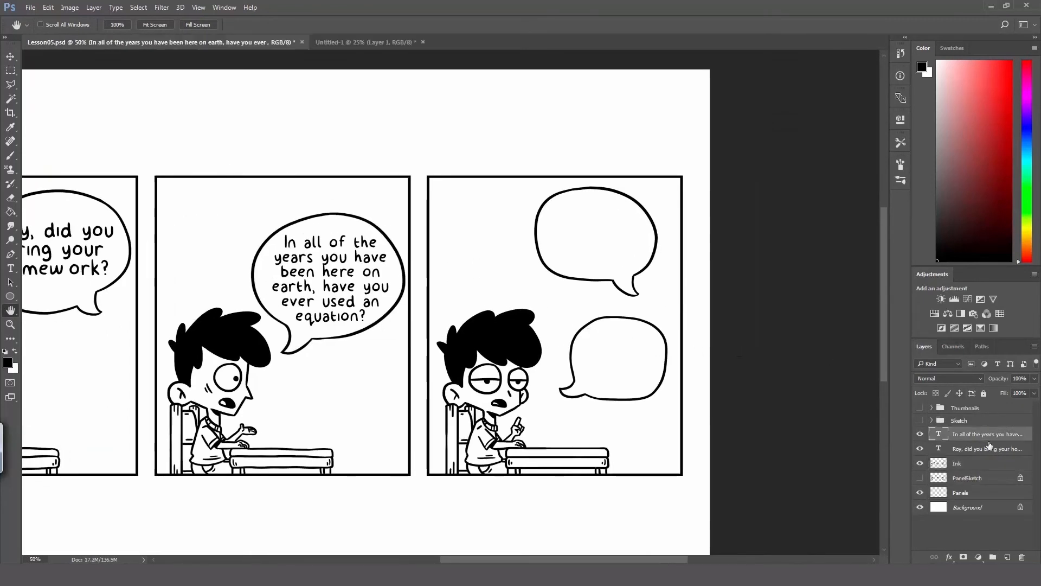
pyautogui.hotkey('ctrl', 'j')
pyautogui.press('v')
pyautogui.moveTo(383, 276); pyautogui.dragTo(633, 241)
# Replace the copied text in the third panel's upper balloon with "You didnt do it, did you?".
pyautogui.press('t')
pyautogui.click(615, 258)
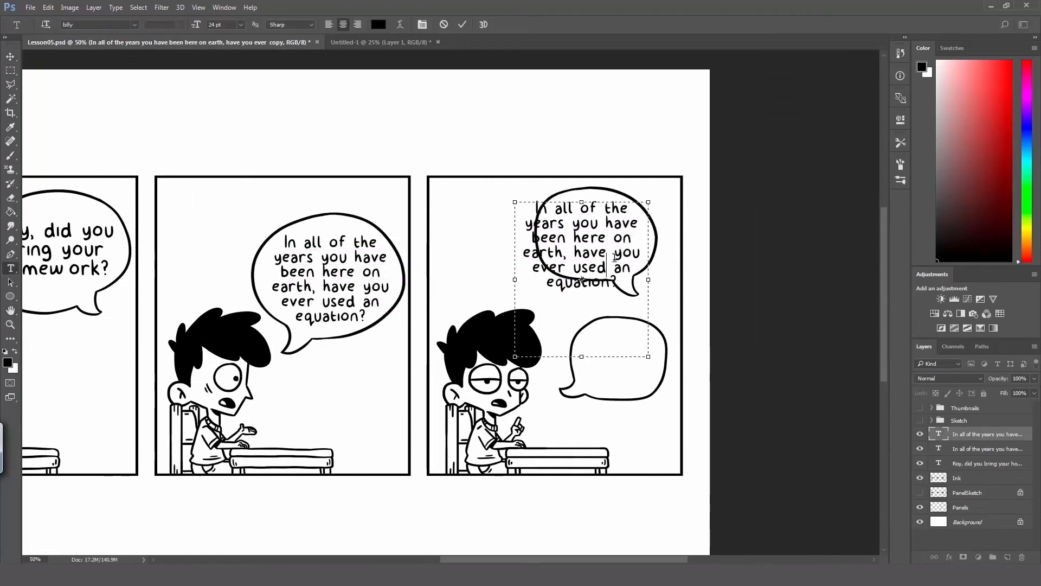
pyautogui.hotkey('ctrl', 'a')
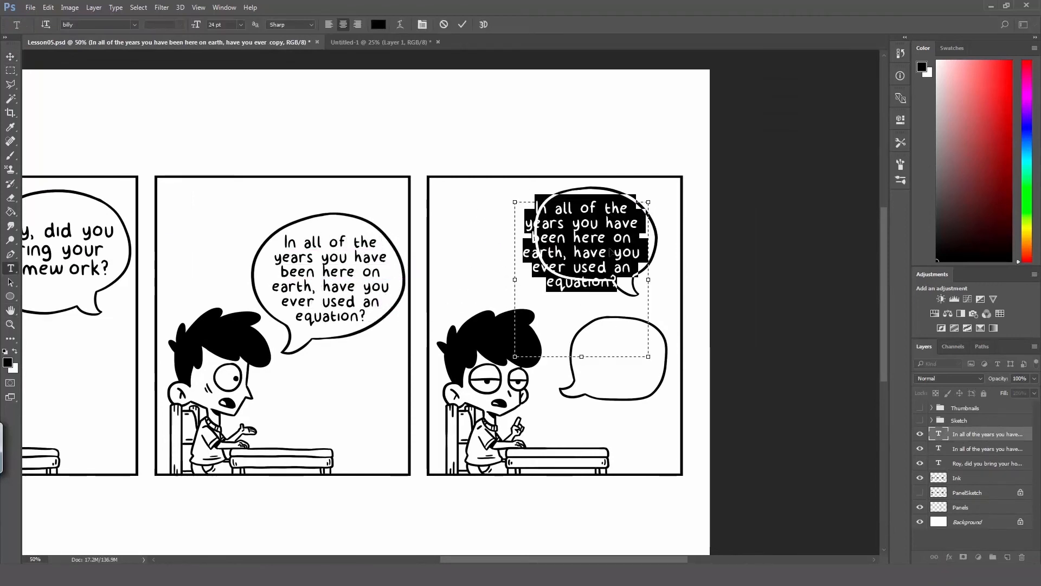
pyautogui.write('You di')
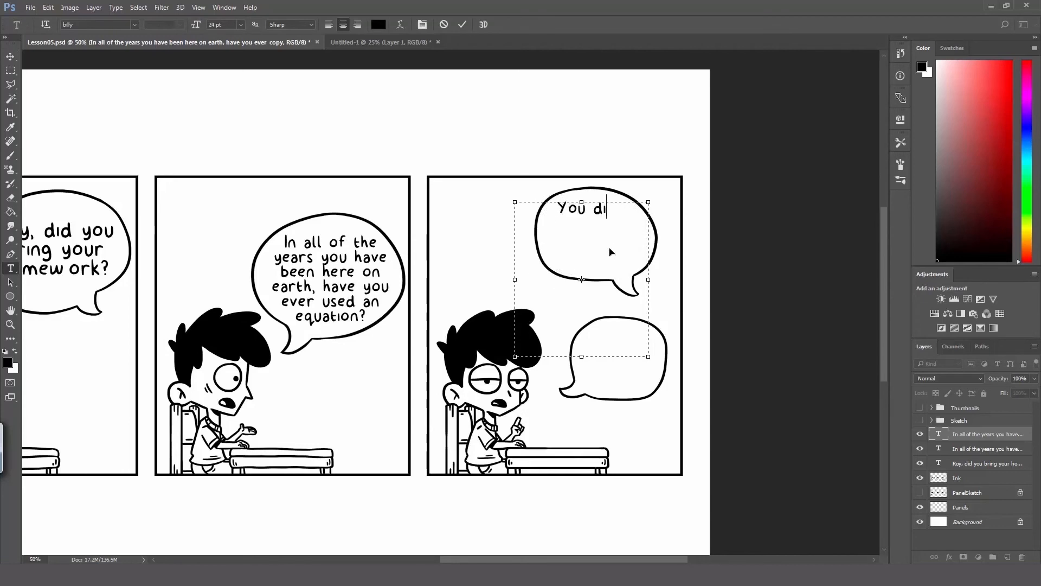
pyautogui.write('dnt d')
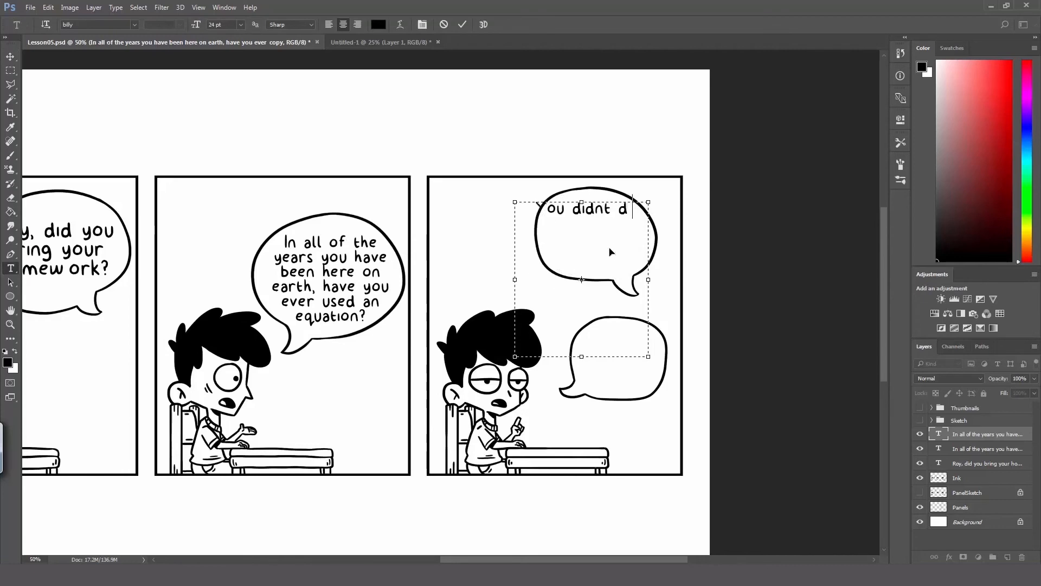
pyautogui.write('o it,')
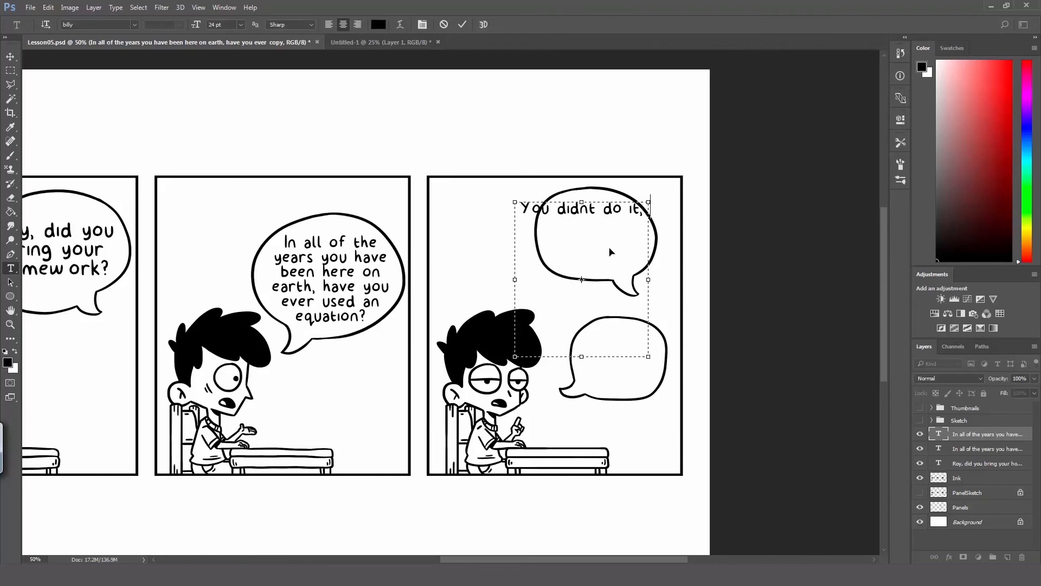
pyautogui.write(' did you?')
# Narrow the "You didnt do it, did you?" text box so it wraps onto three lines, and center the text in the upper balloon.
pyautogui.moveTo(646, 356); pyautogui.dragTo(596, 279)
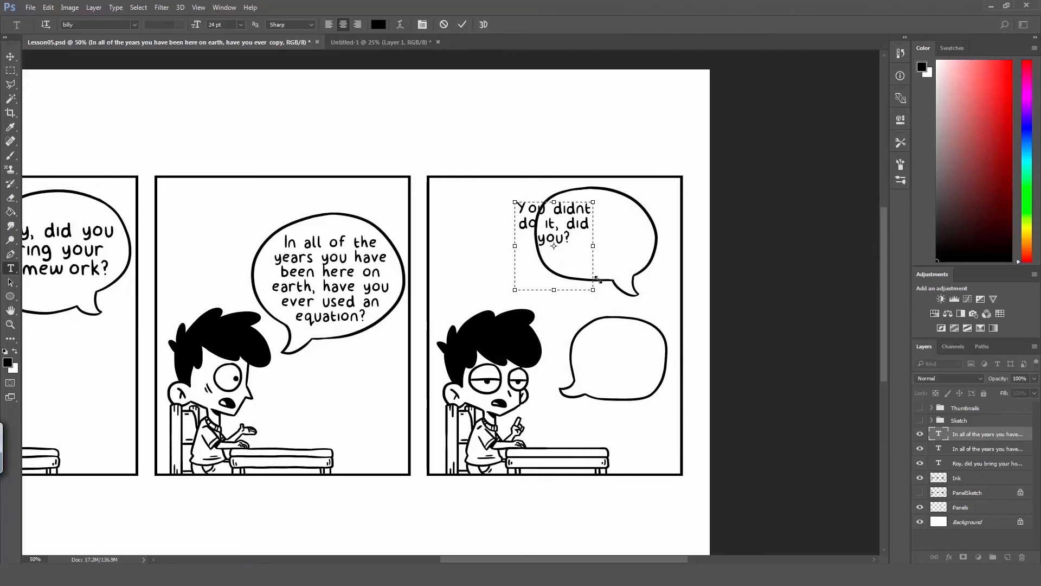
pyautogui.click(985, 437)
pyautogui.press('v')
pyautogui.moveTo(557, 224); pyautogui.dragTo(593, 237)
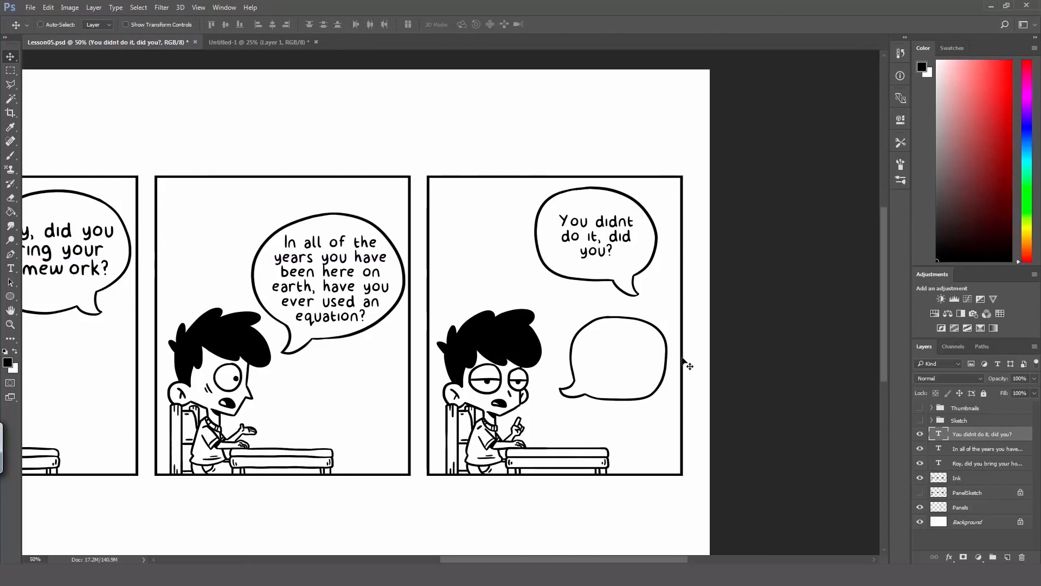
# Add a new layer and paint the missing apostrophe of "didn't" in black with the Brush tool.
pyautogui.click(1009, 557)
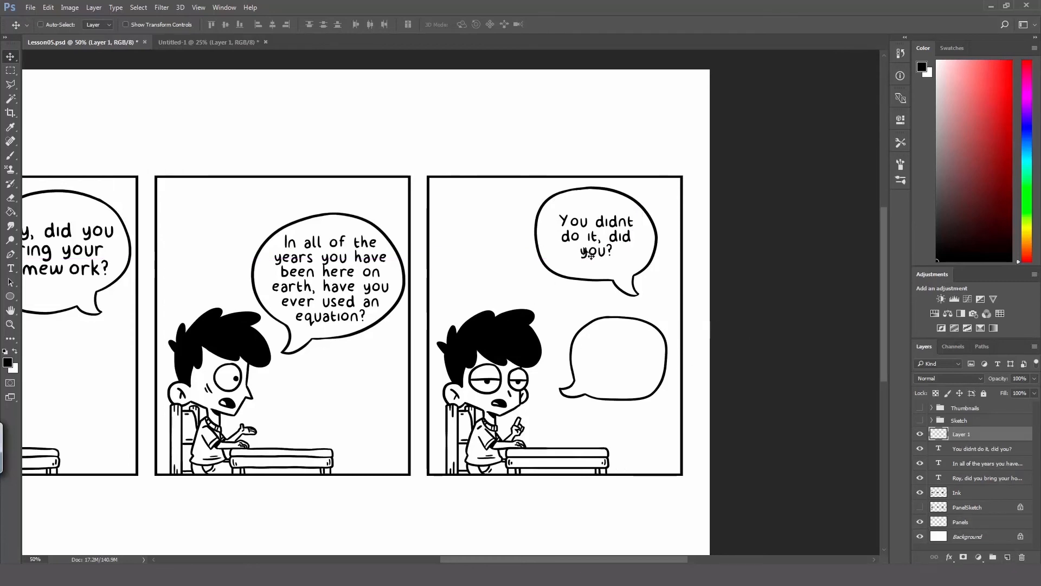
pyautogui.press('z')
pyautogui.click(624, 214)
pyautogui.click(624, 215)
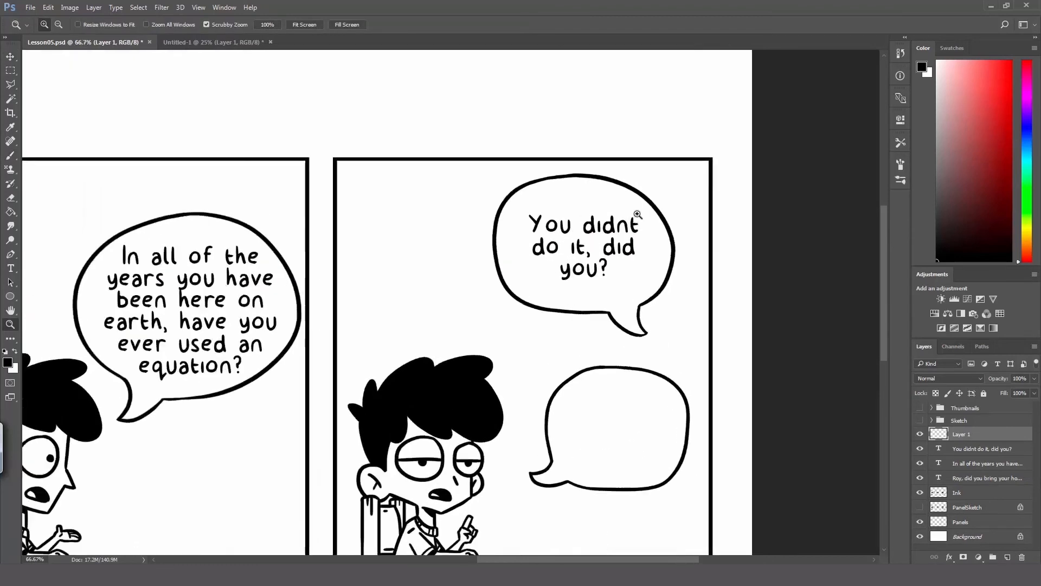
pyautogui.click(624, 215)
pyautogui.press('b')
pyautogui.moveTo(622, 216); pyautogui.dragTo(622, 225)
pyautogui.hotkey('ctrl', 'z')
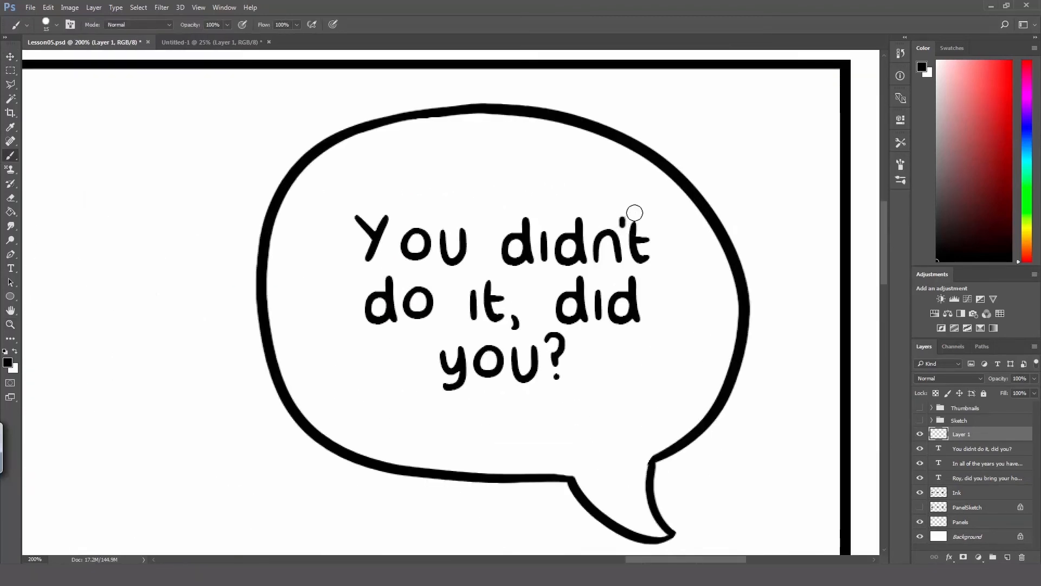
# Check the script document for Roy's closing line in the third panel and return to the comic strip.
pyautogui.press('z')
pyautogui.keyDown('alt'); pyautogui.click(633, 215); pyautogui.keyUp('alt')
pyautogui.keyDown('alt'); pyautogui.click(633, 215); pyautogui.keyUp('alt')
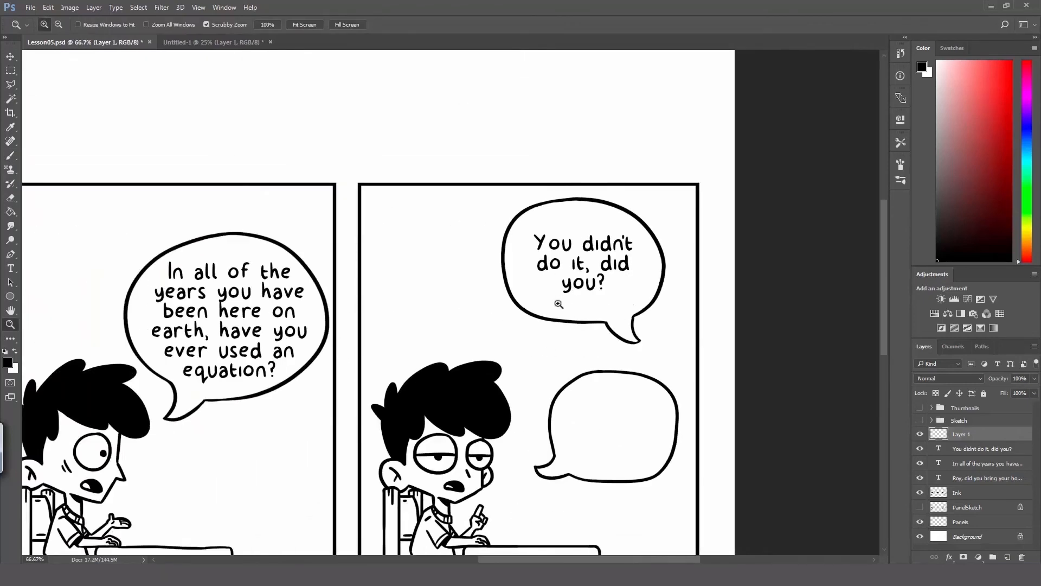
pyautogui.press('h')
pyautogui.moveTo(590, 344); pyautogui.dragTo(538, 270)
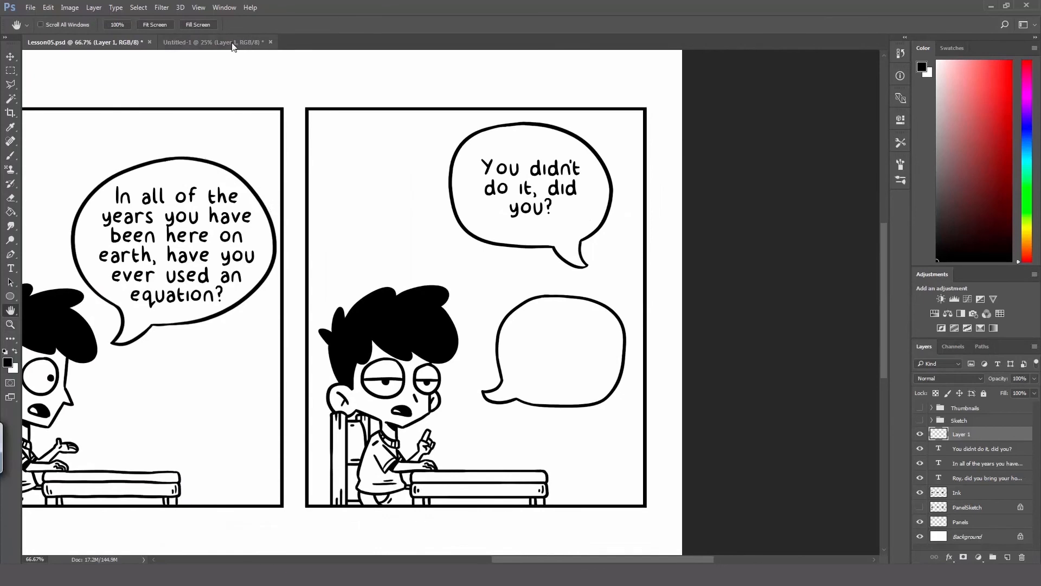
pyautogui.click(234, 42)
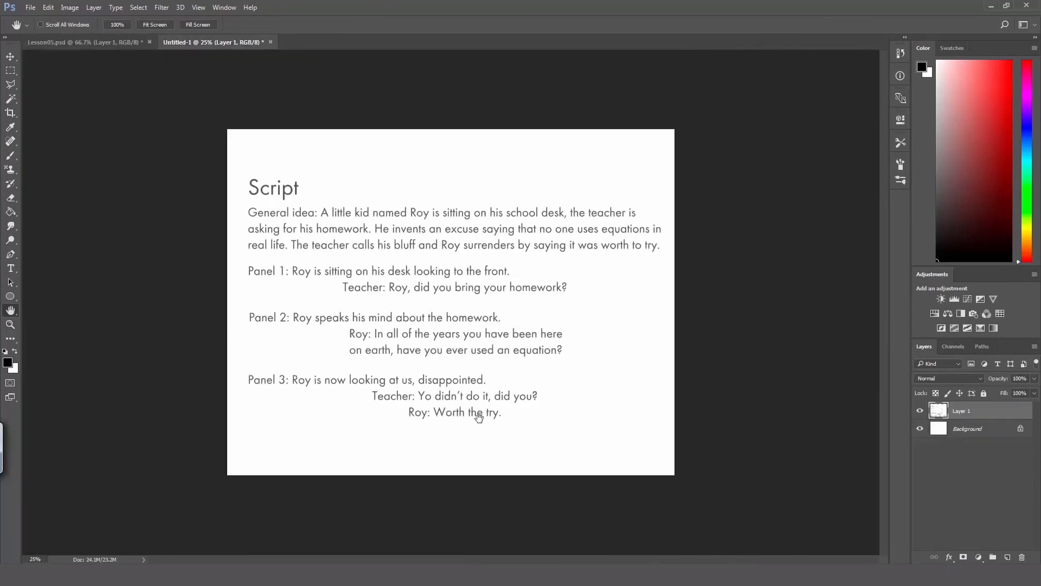
pyautogui.click(110, 44)
pyautogui.moveTo(535, 338); pyautogui.dragTo(520, 330)
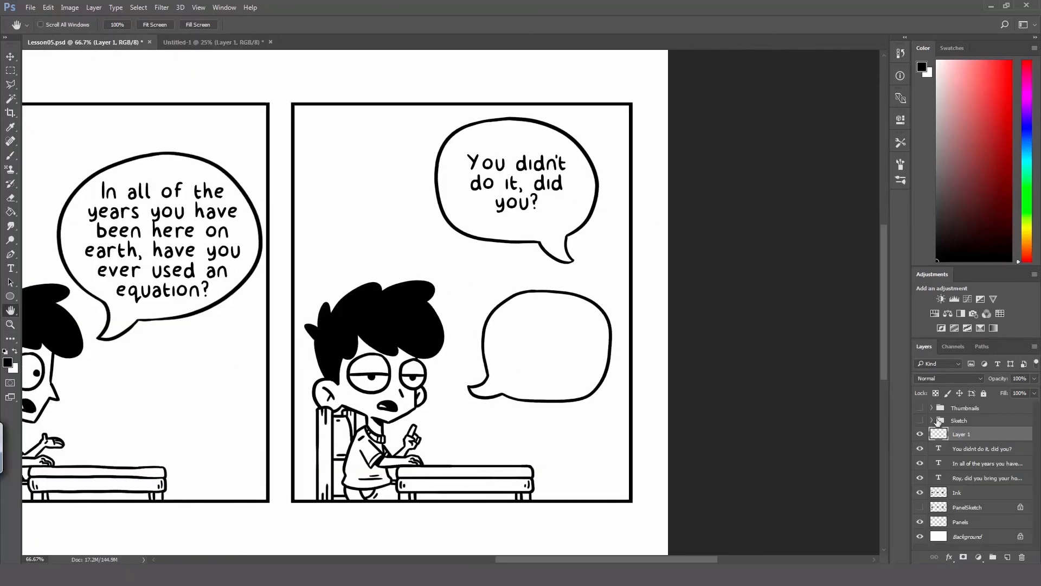
# Duplicate the "Roy, did you bring your homework?" text layer, raise it just below Layer 1 and place it over the third panel's lower balloon.
pyautogui.click(975, 449)
pyautogui.click(982, 478)
pyautogui.press('z')
pyautogui.keyDown('alt'); pyautogui.click(424, 320); pyautogui.keyUp('alt')
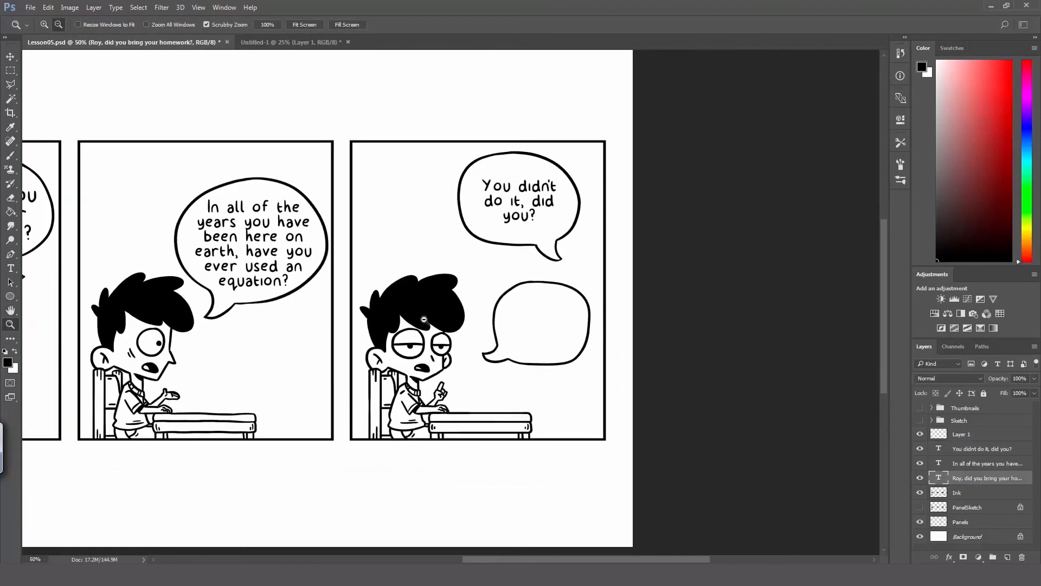
pyautogui.keyDown('alt'); pyautogui.click(424, 320); pyautogui.keyUp('alt')
pyautogui.hotkey('ctrl', 'j')
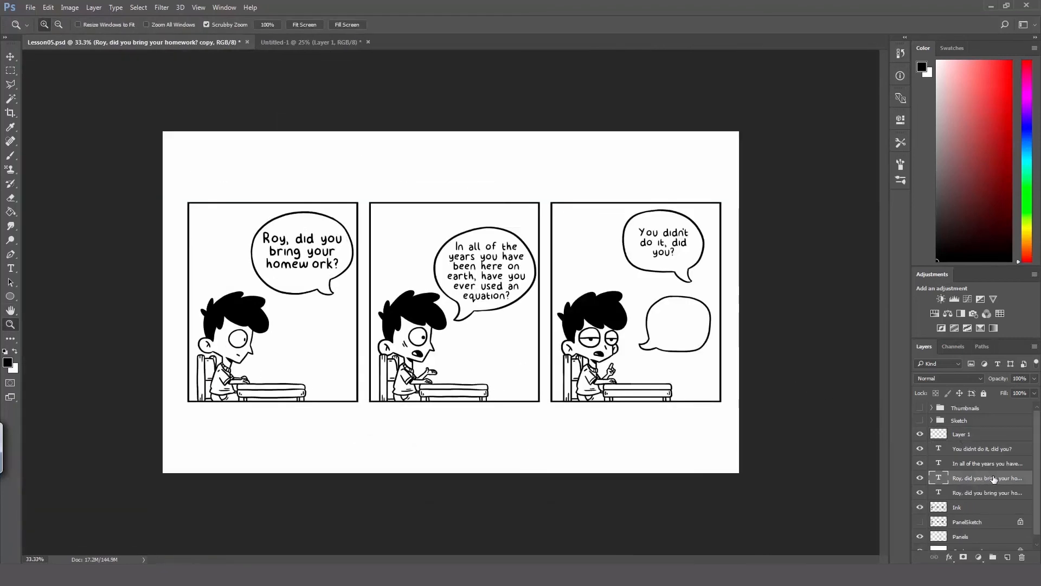
pyautogui.moveTo(990, 479); pyautogui.dragTo(988, 440)
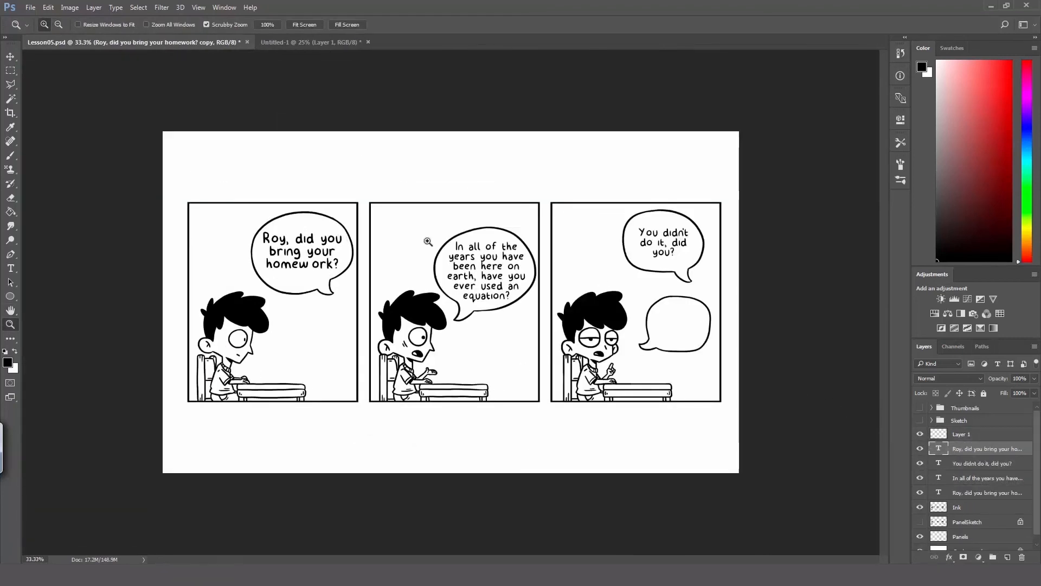
pyautogui.press('v')
pyautogui.moveTo(328, 266); pyautogui.dragTo(705, 333)
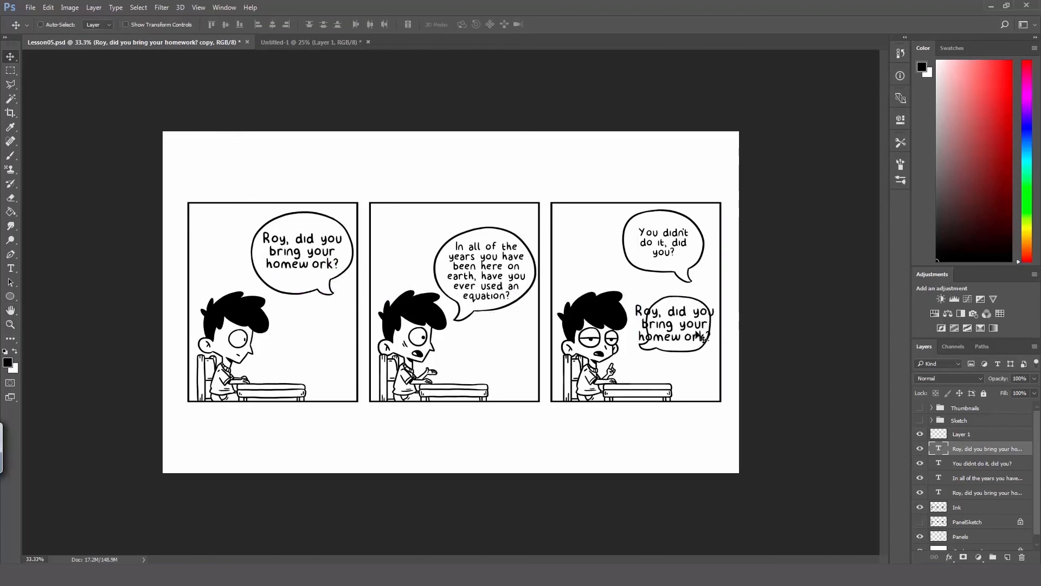
# Replace the copied text in the lower balloon with "Worth the try." and narrow its text box so it wraps onto two lines.
pyautogui.press('z')
pyautogui.click(705, 333)
pyautogui.press('t')
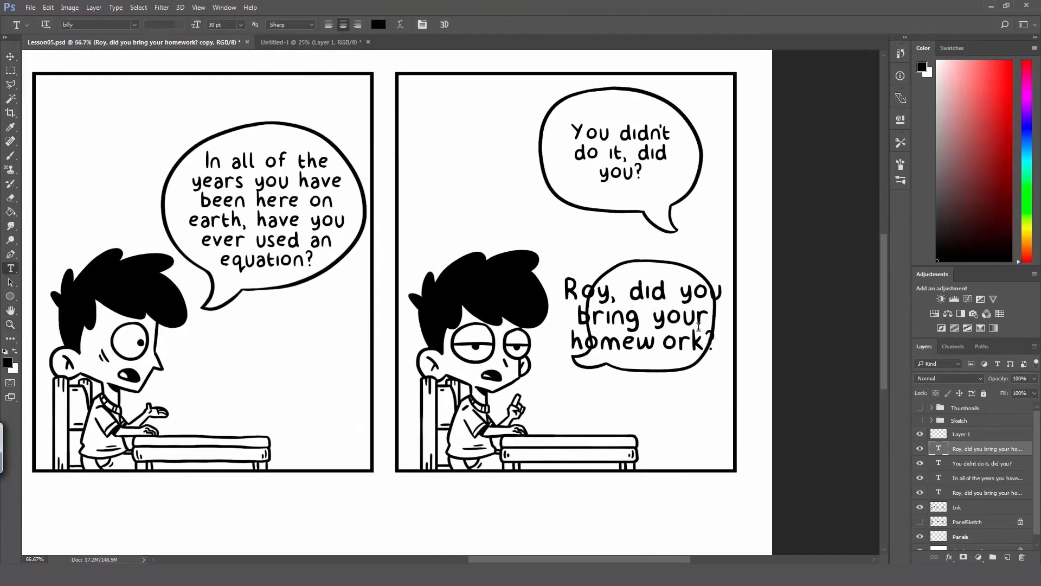
pyautogui.click(693, 341)
pyautogui.hotkey('ctrl', 'a')
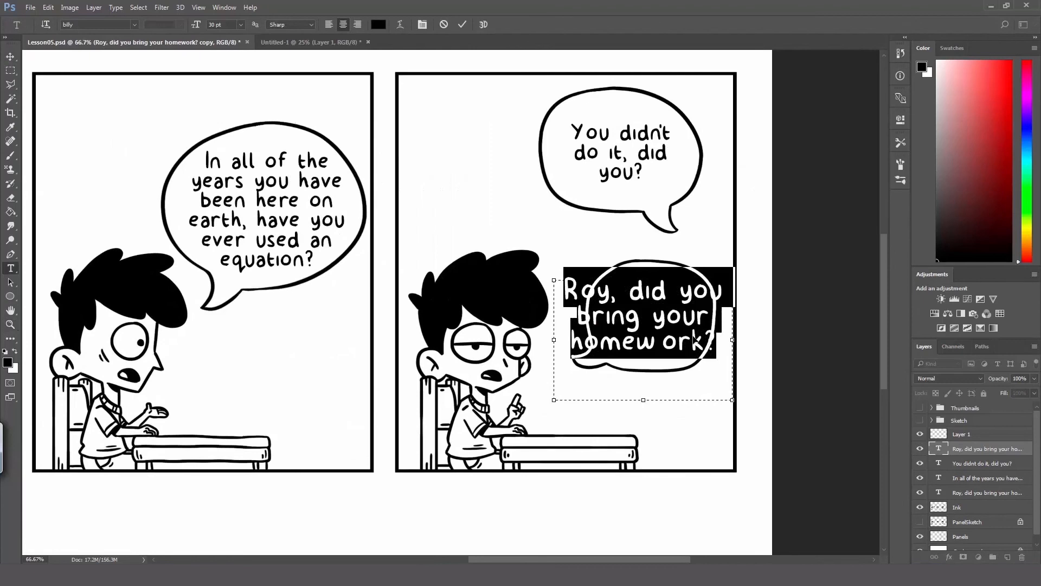
pyautogui.write('Worth')
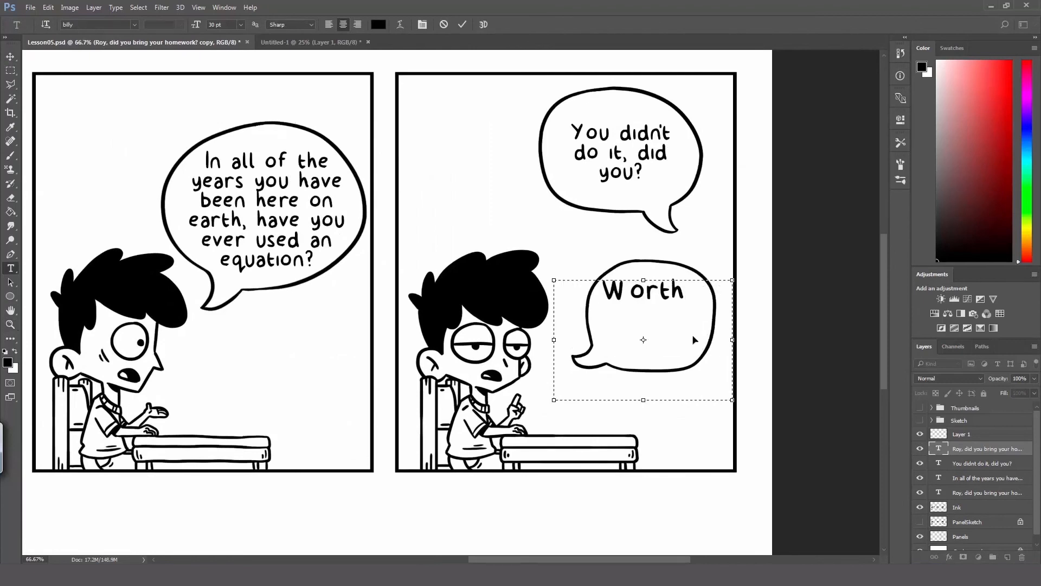
pyautogui.write(' the')
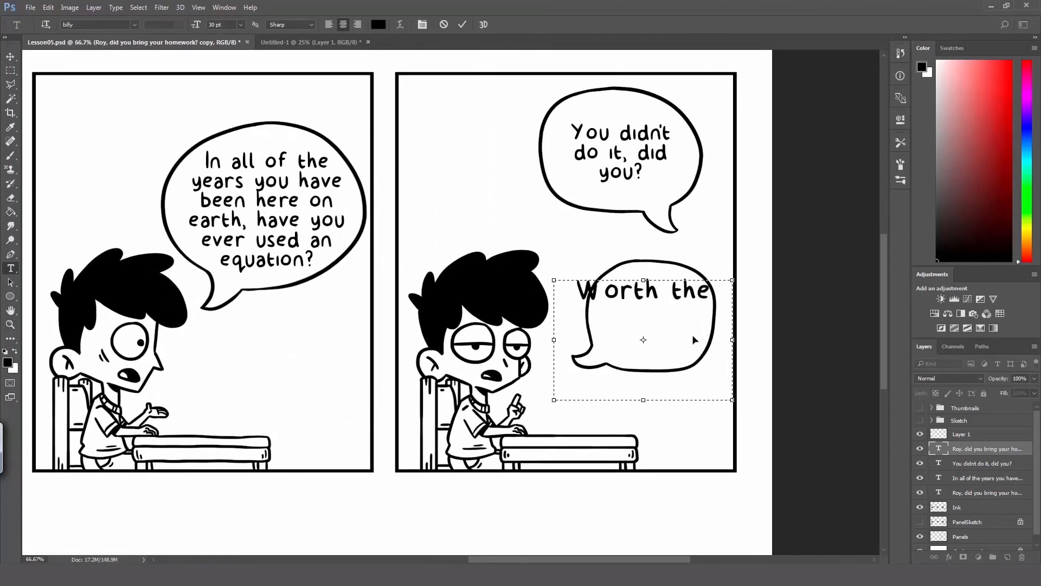
pyautogui.write(' try')
pyautogui.moveTo(733, 401); pyautogui.dragTo(669, 412)
pyautogui.write('.')
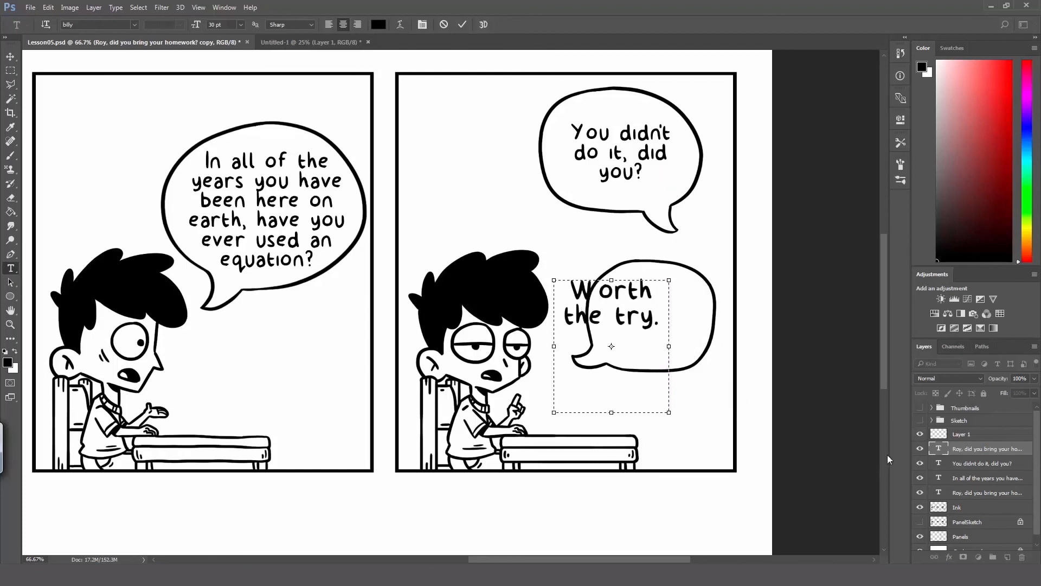
# Commit the "Worth the try." text and center it inside the third panel's lower balloon.
pyautogui.click(980, 455)
pyautogui.press('v')
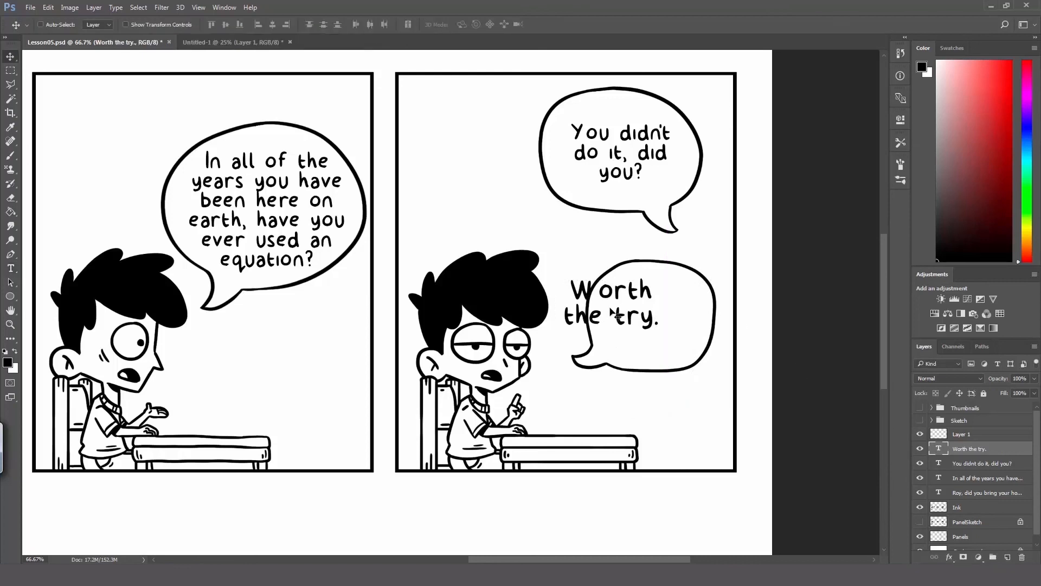
pyautogui.moveTo(621, 314); pyautogui.dragTo(663, 330)
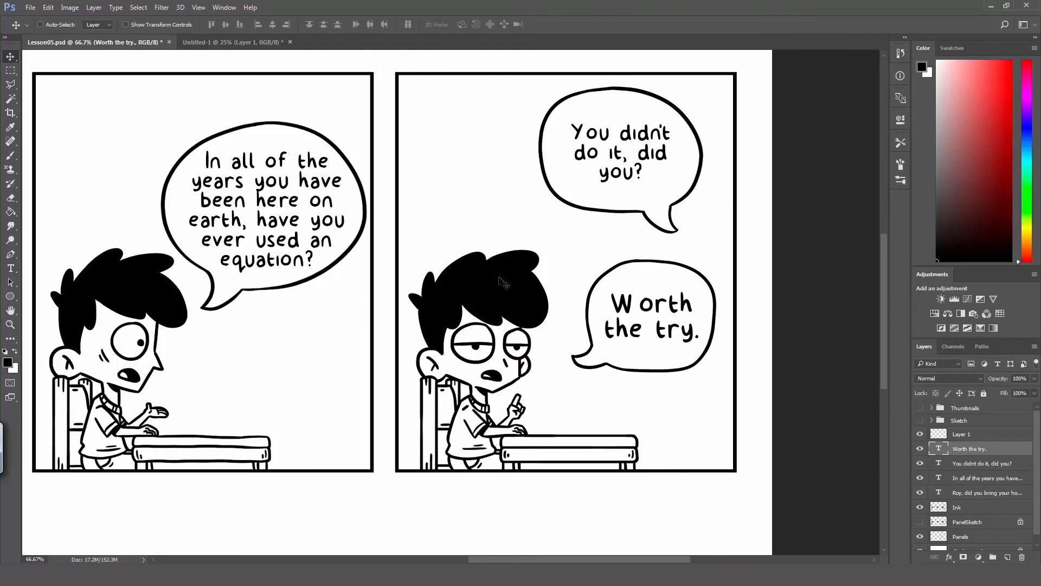
pyautogui.press('z')
pyautogui.keyDown('alt'); pyautogui.click(467, 293); pyautogui.keyUp('alt')
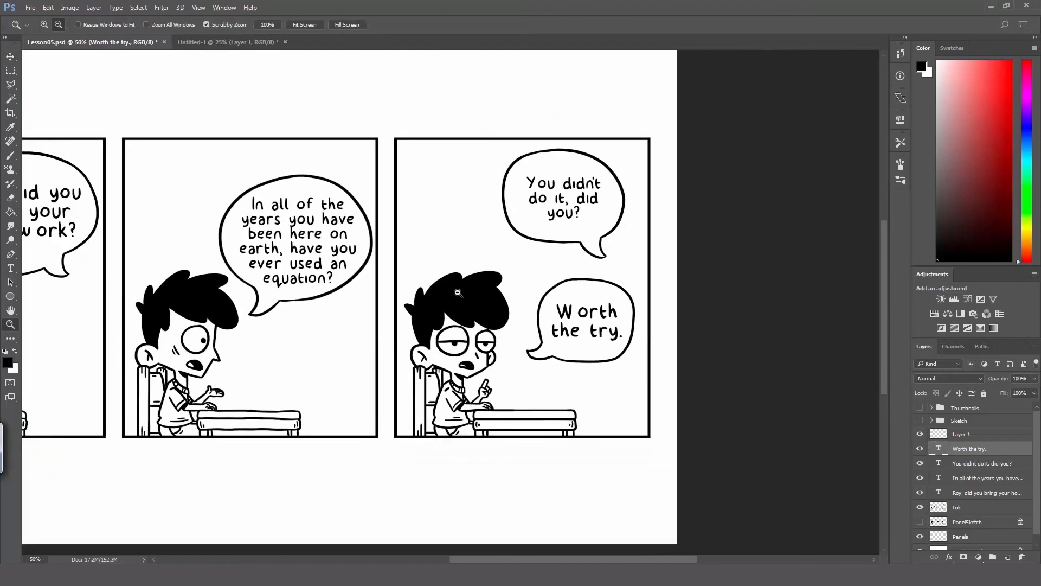
# Move Layer 1 directly below the "Worth the try." text layer in the layer stack.
pyautogui.keyDown('alt'); pyautogui.click(454, 296); pyautogui.keyUp('alt')
pyautogui.keyDown('alt'); pyautogui.click(454, 296); pyautogui.keyUp('alt')
pyautogui.press('v')
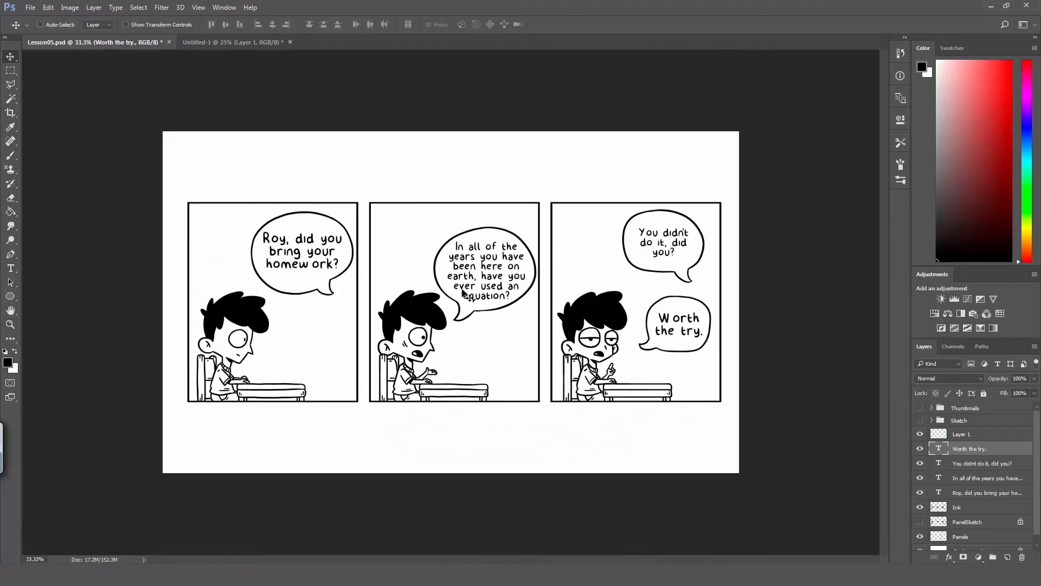
pyautogui.doubleClick(988, 434)
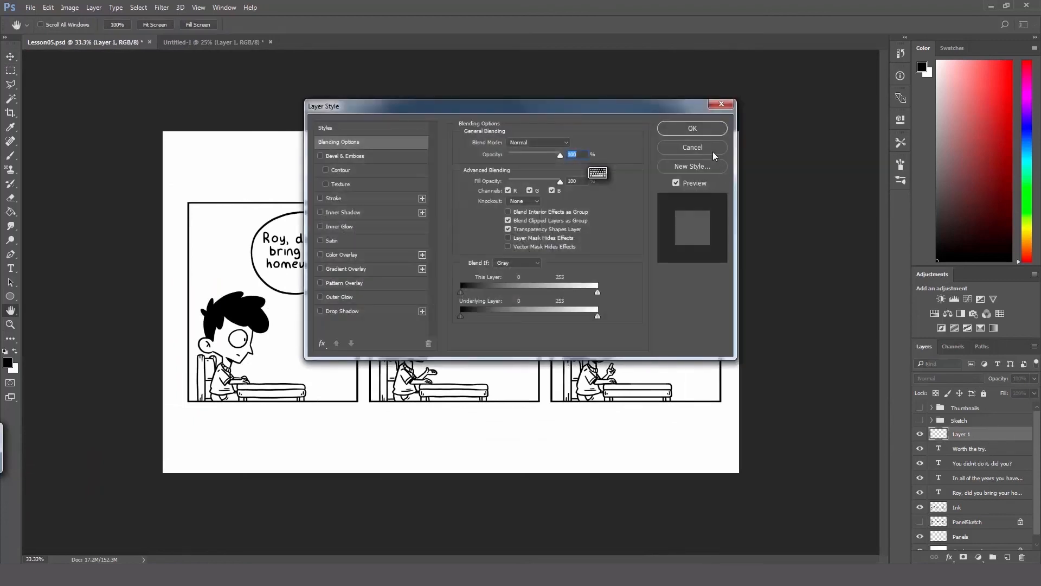
pyautogui.click(713, 151)
pyautogui.moveTo(983, 434); pyautogui.dragTo(990, 453)
# Group the four dialogue text layers together with Layer 1, which holds the speech balloons.
pyautogui.click(996, 435)
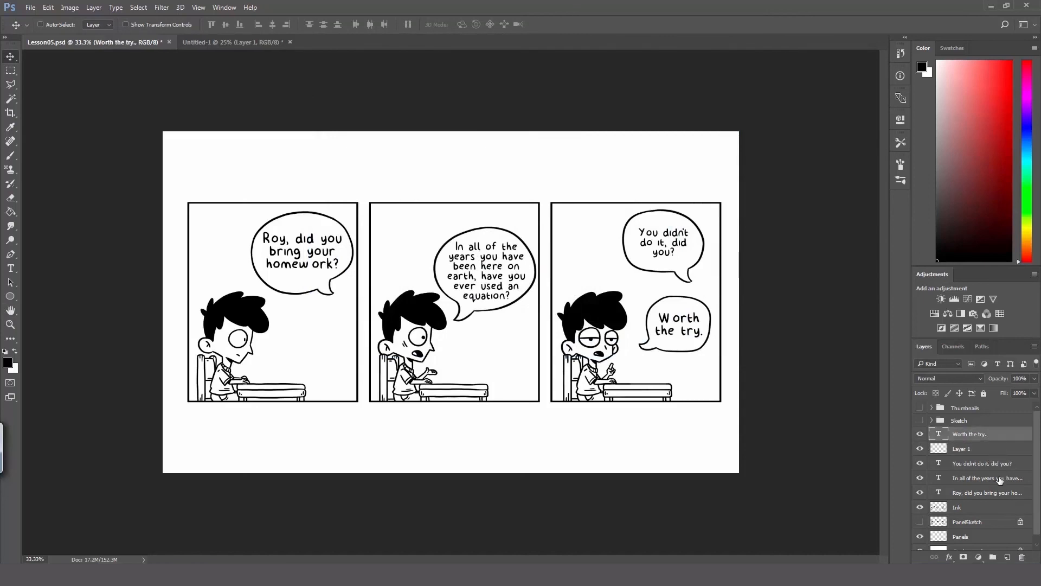
pyautogui.keyDown('shift'); pyautogui.click(1000, 493); pyautogui.keyUp('shift')
pyautogui.hotkey('ctrl', 'g')
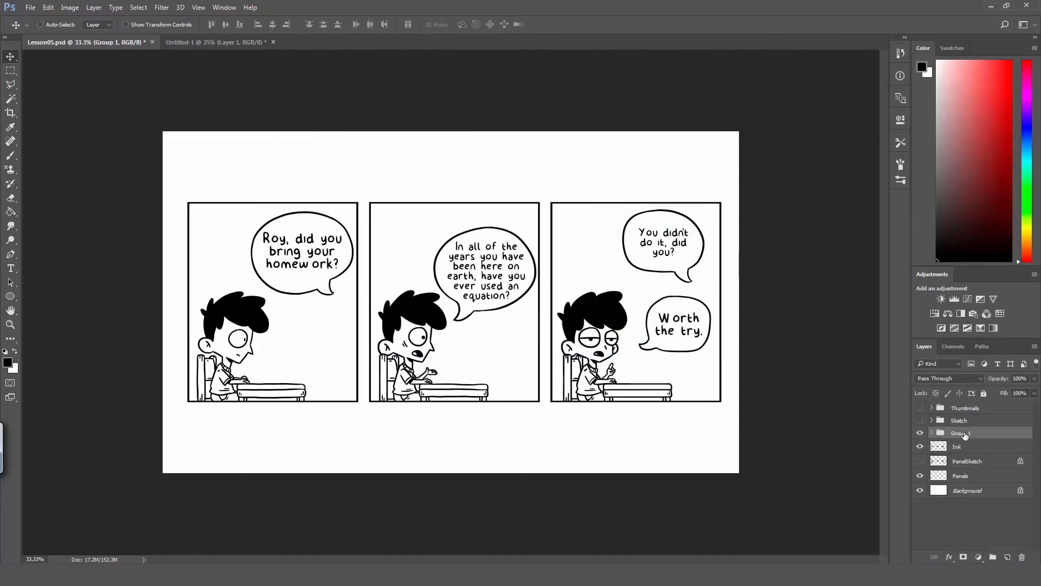
# Rename the new layer group as Dialogue and save the comic strip document.
pyautogui.doubleClick(965, 433)
pyautogui.write('T')
pyautogui.write('Dialogue')
pyautogui.press('Return')
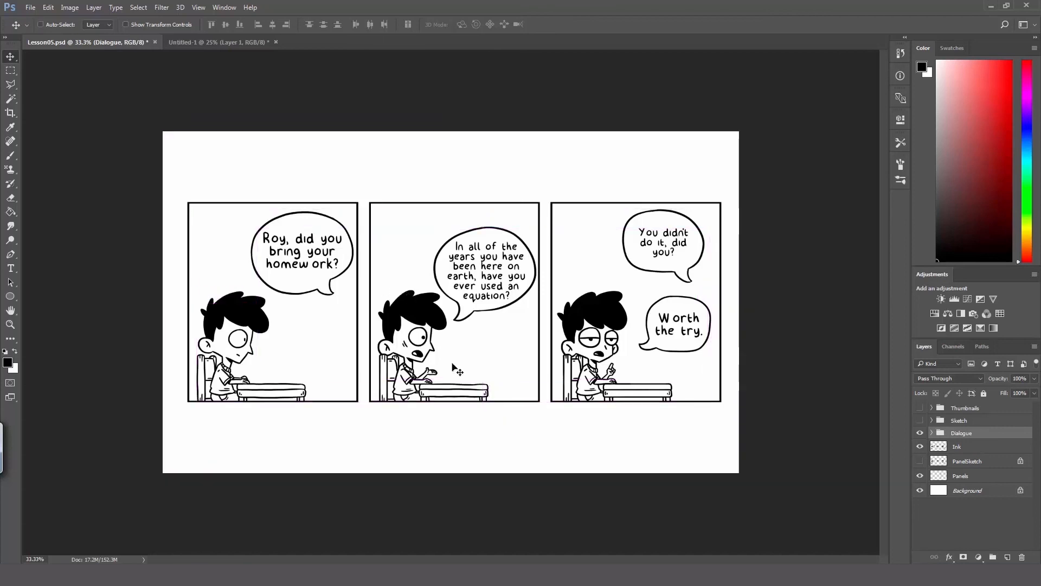
pyautogui.hotkey('ctrl', 's')
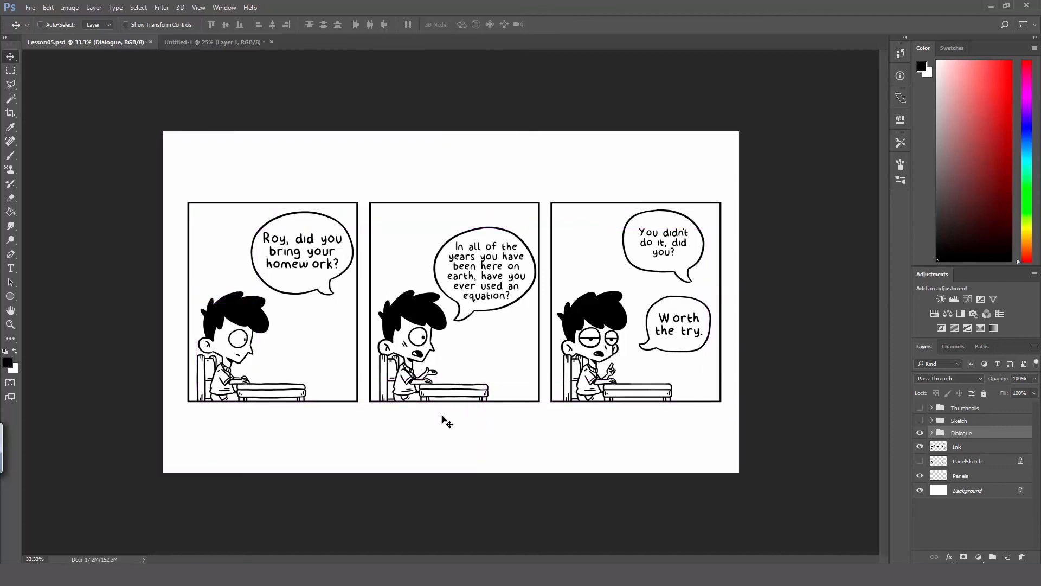